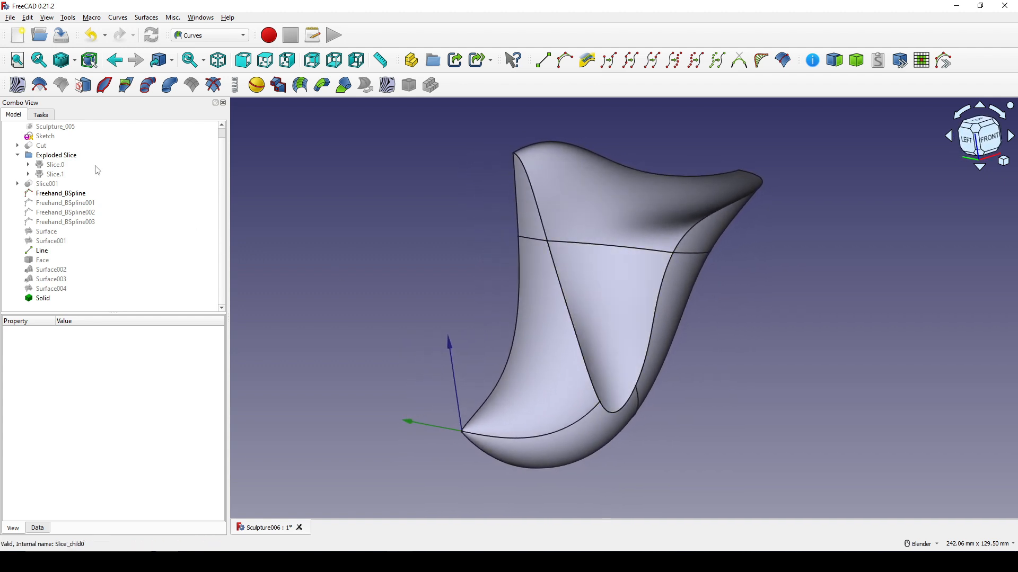
# - Show the Sculpture_005 reference image in the finished model and compare it with the solid
pyautogui.scroll(1, 68, 142)
pyautogui.click(58, 136)
pyautogui.press('space')
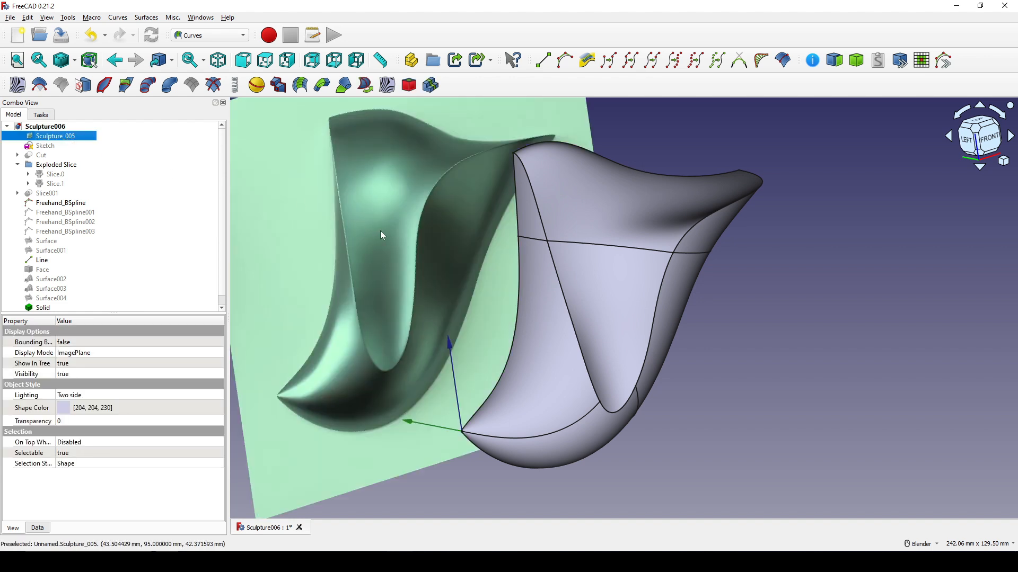
pyautogui.moveTo(380, 231); pyautogui.dragTo(829, 275, button='middle')
pyautogui.moveTo(657, 291); pyautogui.dragTo(561, 314, button='middle')
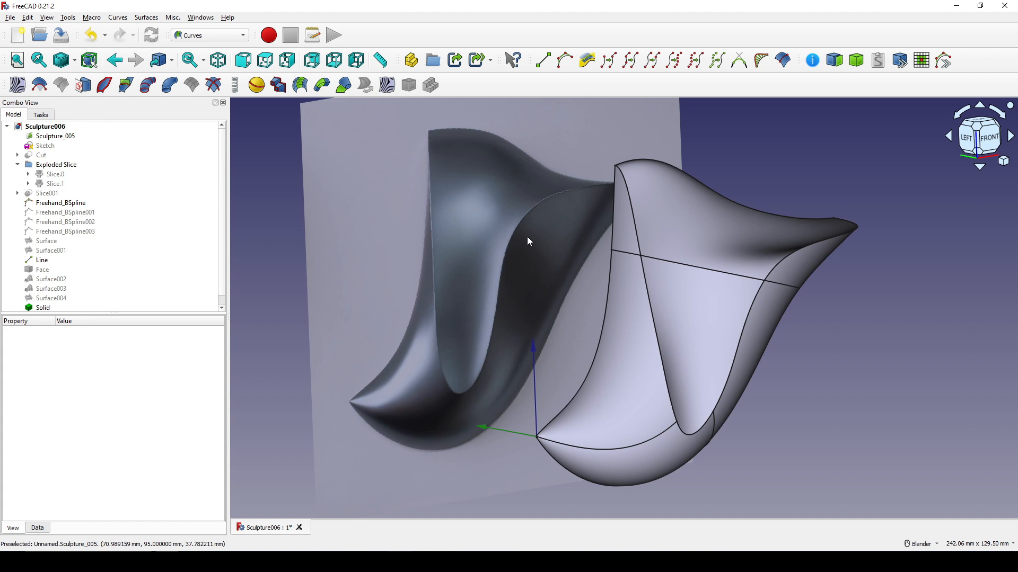
pyautogui.keyDown('shift'); pyautogui.moveTo(815, 287); pyautogui.dragTo(828, 273, button='middle'); pyautogui.keyUp('shift')
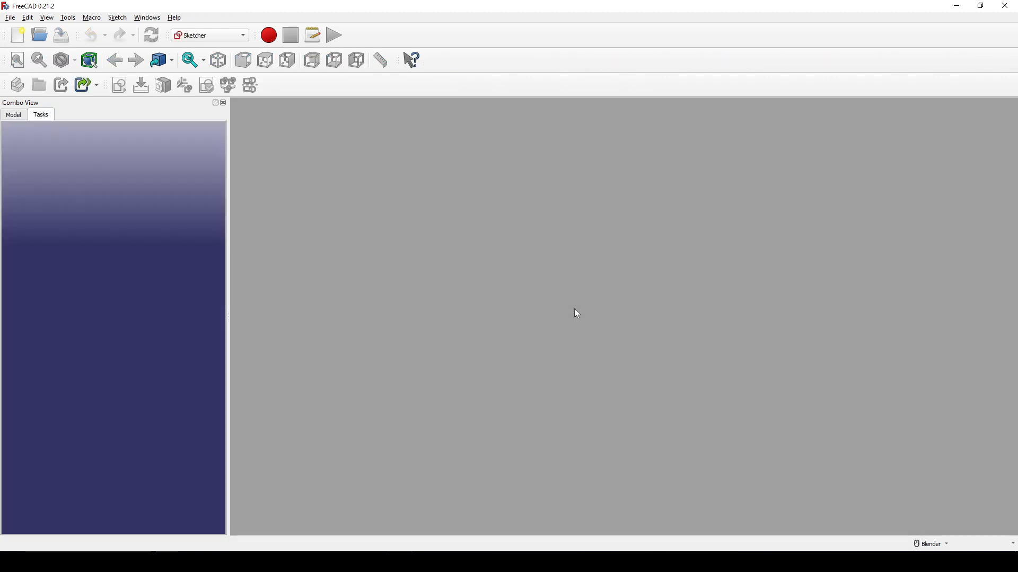
# - Create a new document, insert the Sculpture_005 image from its folder, and display the model tree
pyautogui.click(22, 43)
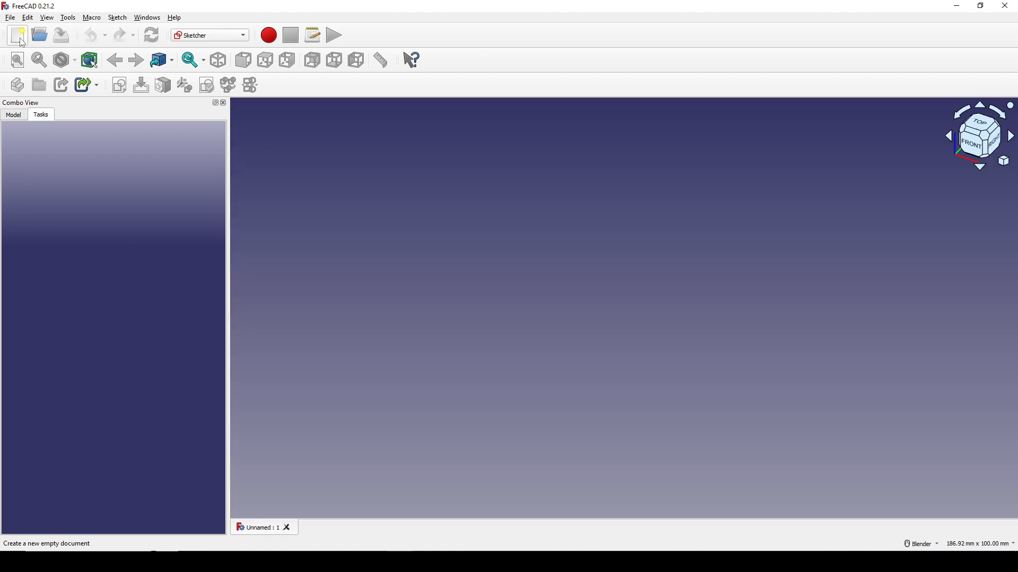
pyautogui.click(218, 562)
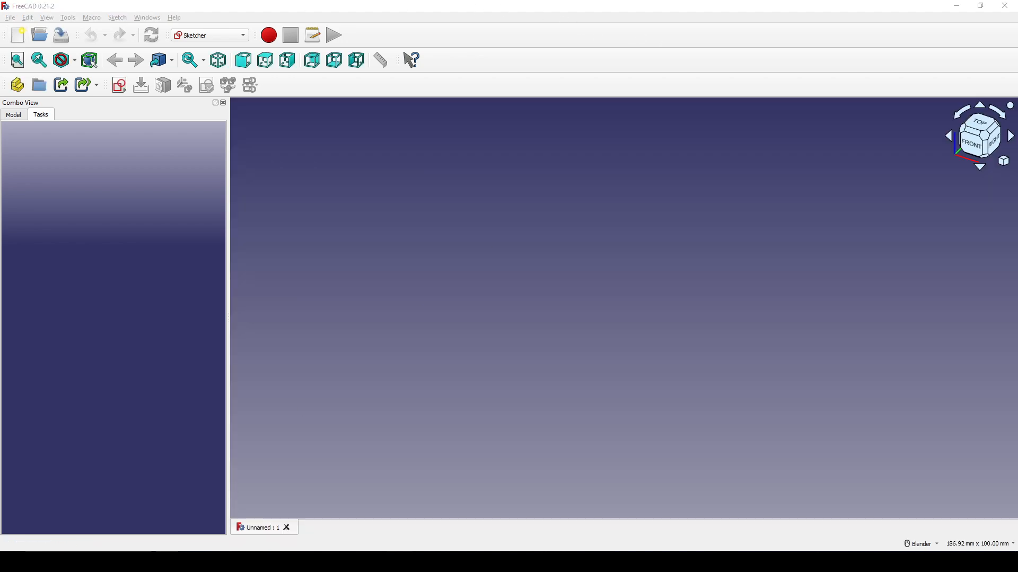
pyautogui.moveTo(127, 169)
pyautogui.mouseDown()
pyautogui.moveTo(396, 240)
pyautogui.moveTo(692, 279)
pyautogui.mouseUp()
pyautogui.click(577, 91)
pyautogui.moveTo(586, 200); pyautogui.dragTo(589, 240, button='middle')
pyautogui.click(14, 118)
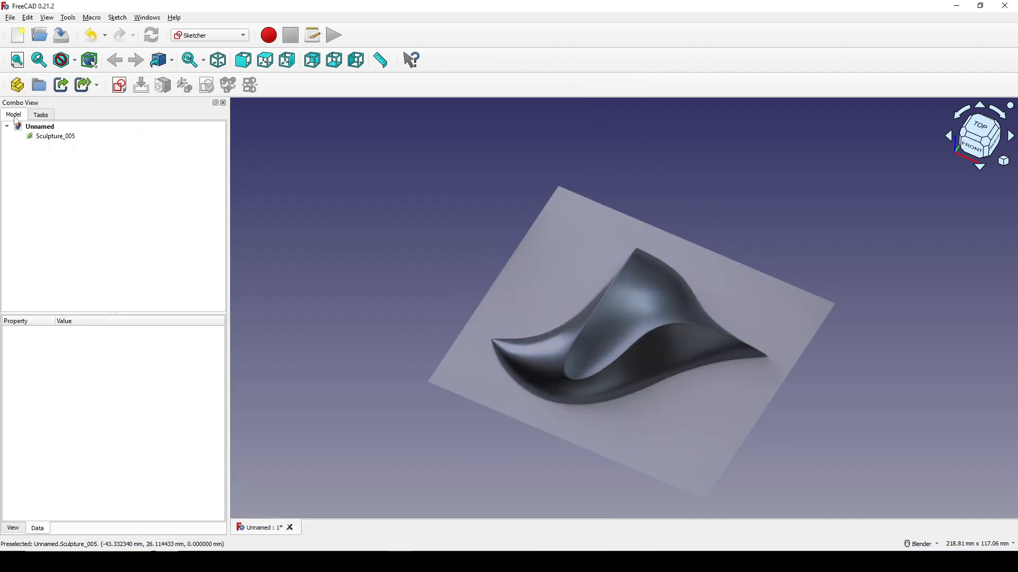
# - Calibrate the Sculpture_005 image along the sculpture's full height in top view, scaling the image to 144.99 by 131.54 mm
pyautogui.click(980, 128)
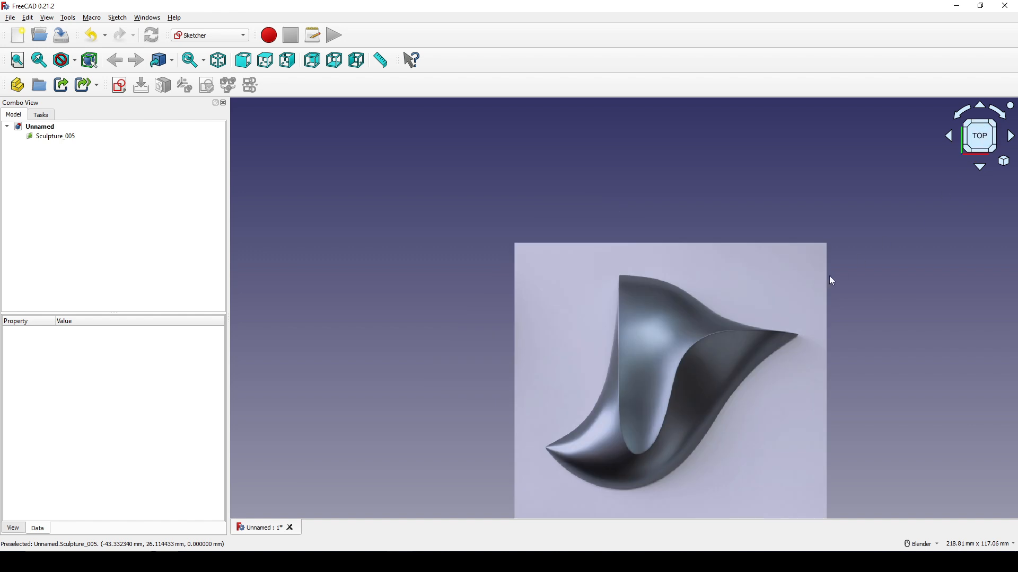
pyautogui.keyDown('shift'); pyautogui.moveTo(796, 304); pyautogui.dragTo(680, 180, button='middle'); pyautogui.keyUp('shift')
pyautogui.scroll(1, 680, 180)
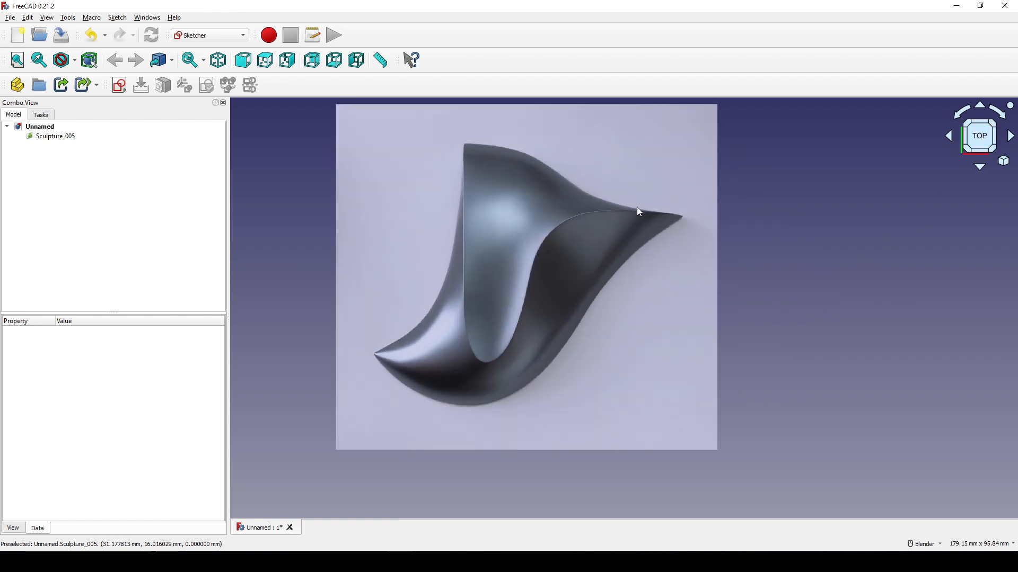
pyautogui.keyDown('shift'); pyautogui.moveTo(638, 209); pyautogui.dragTo(668, 209, button='middle'); pyautogui.keyUp('shift')
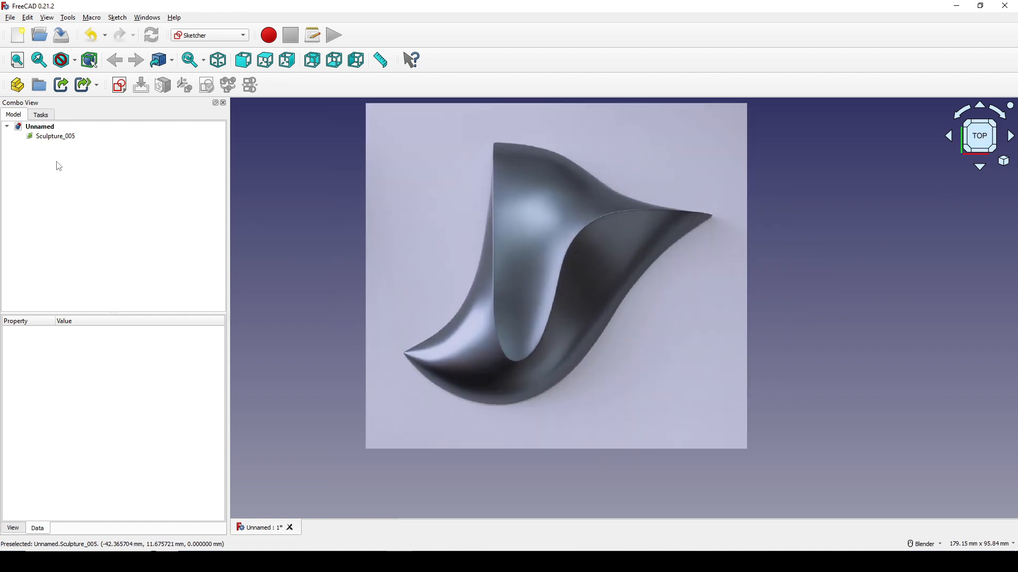
pyautogui.click(56, 137)
pyautogui.doubleClick(59, 138)
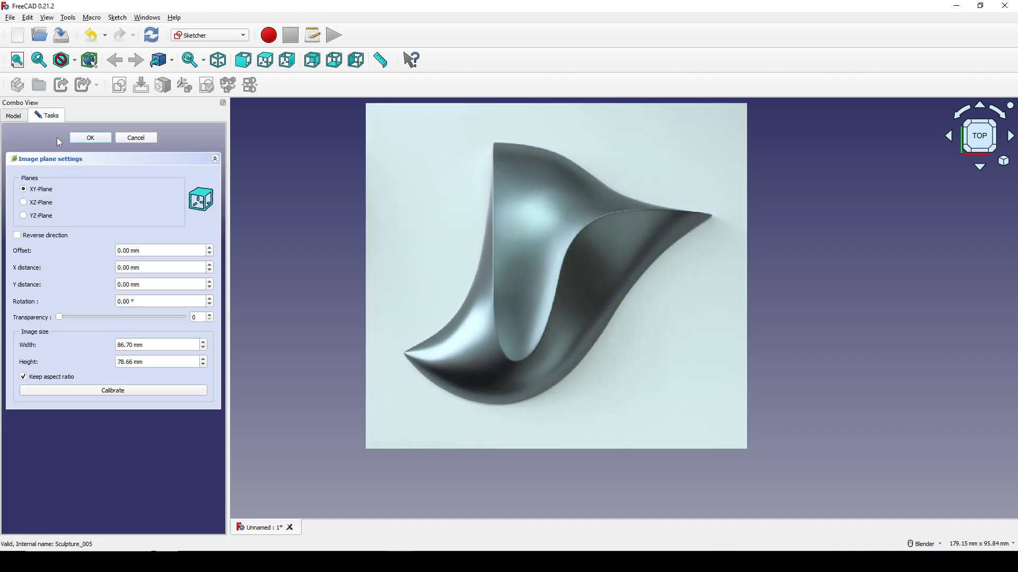
pyautogui.click(120, 392)
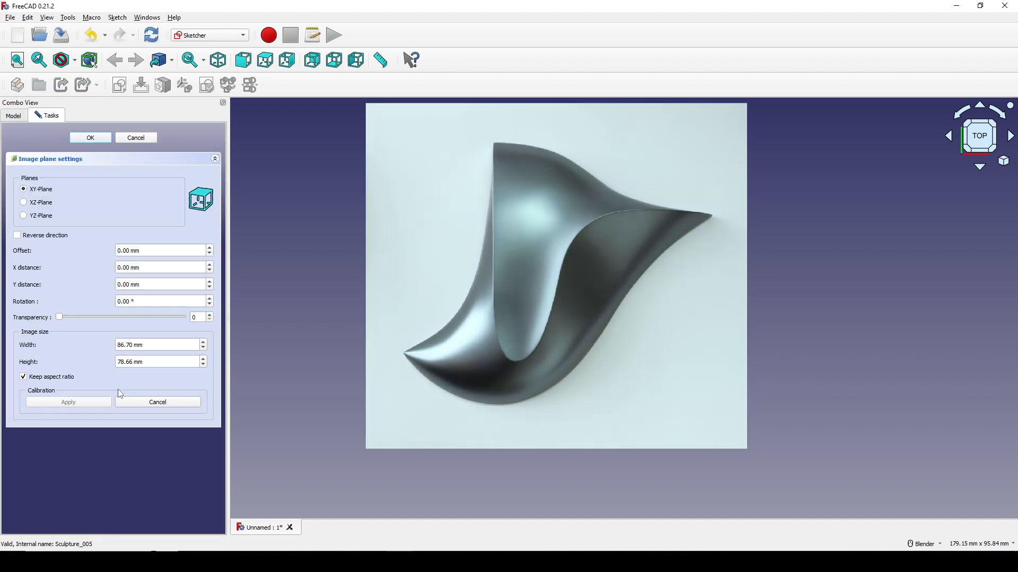
pyautogui.click(496, 144)
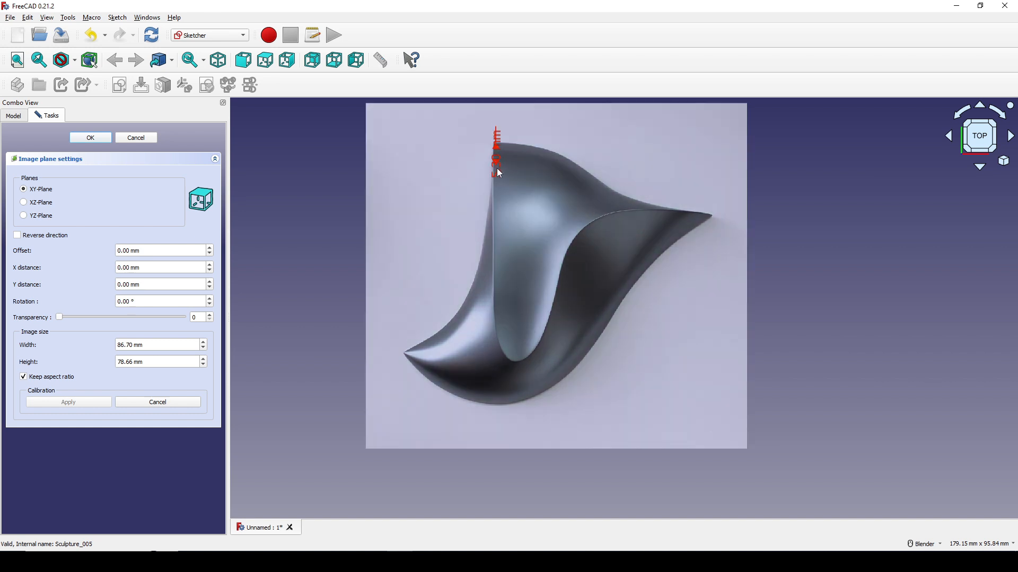
pyautogui.click(497, 405)
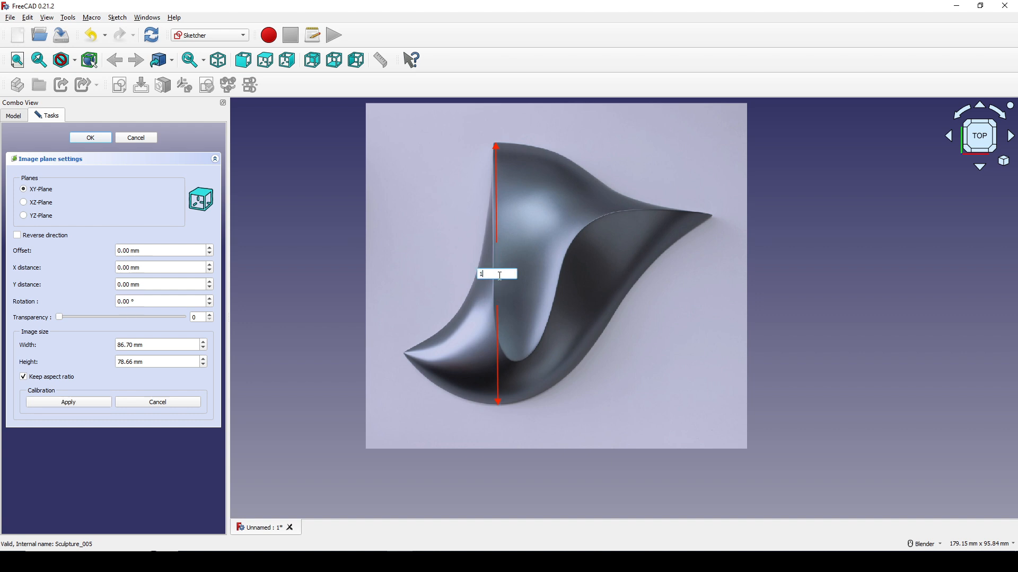
pyautogui.press('Return')
pyautogui.scroll(-3, 499, 276)
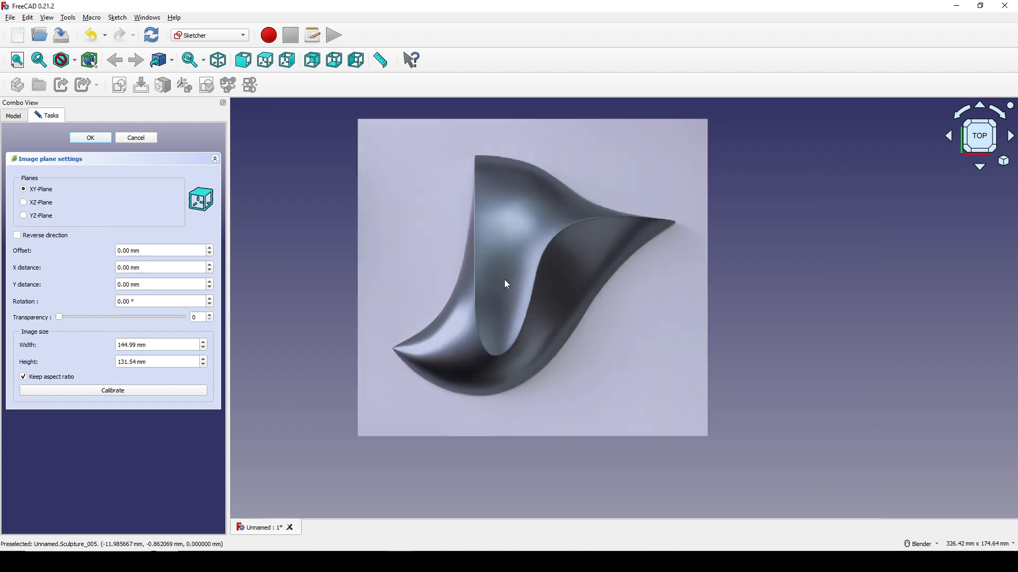
pyautogui.scroll(2, 508, 279)
pyautogui.click(100, 141)
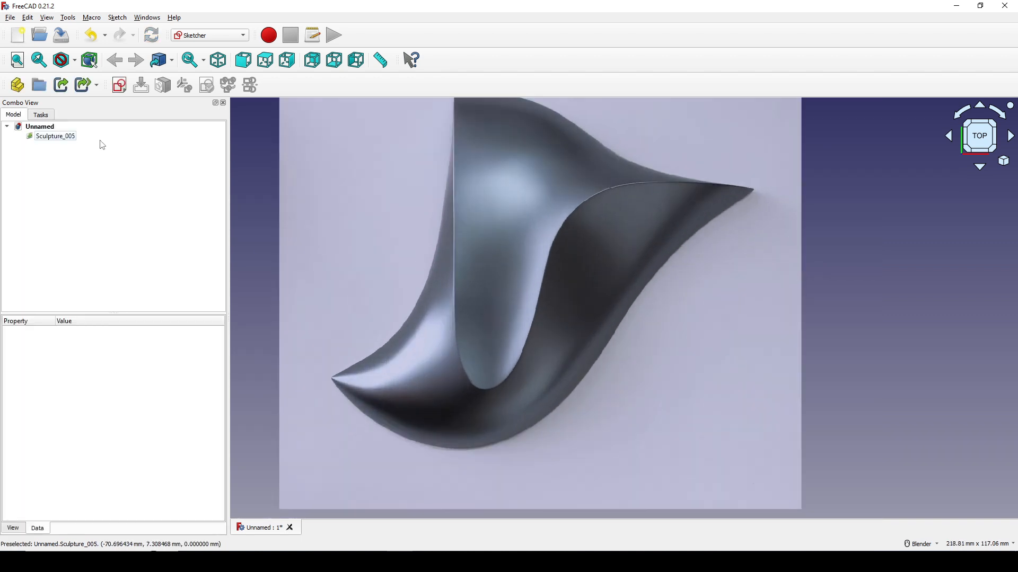
# - Transform the Sculpture_005 image with a 90° rotation about its X axis so it stands upright facing the front
pyautogui.scroll(-4, 546, 289)
pyautogui.moveTo(546, 289); pyautogui.dragTo(478, 242, button='middle')
pyautogui.scroll(3, 675, 313)
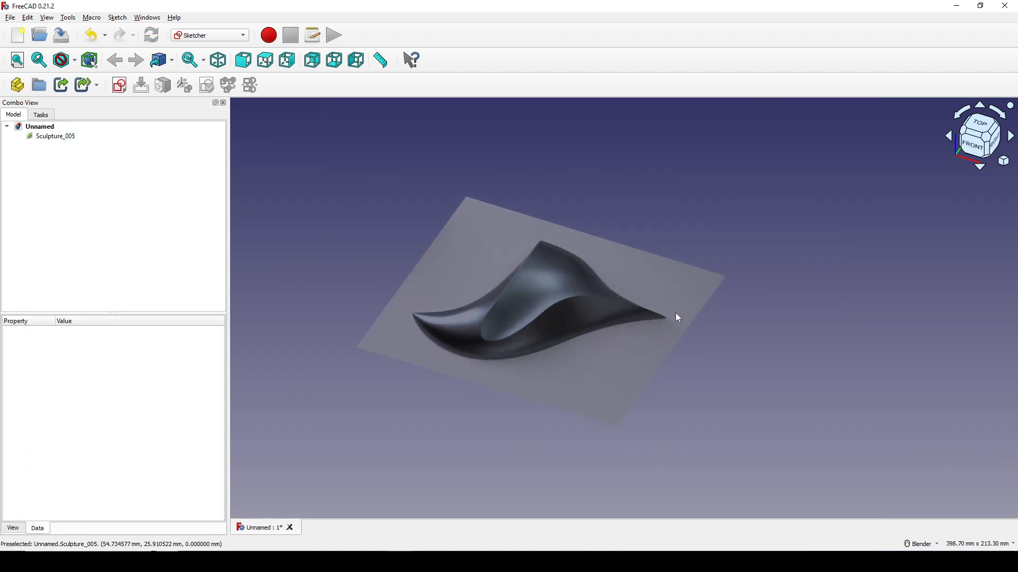
pyautogui.moveTo(600, 270)
pyautogui.mouseDown(button='middle')
pyautogui.moveTo(525, 257)
pyautogui.moveTo(542, 258)
pyautogui.mouseUp(button='middle')
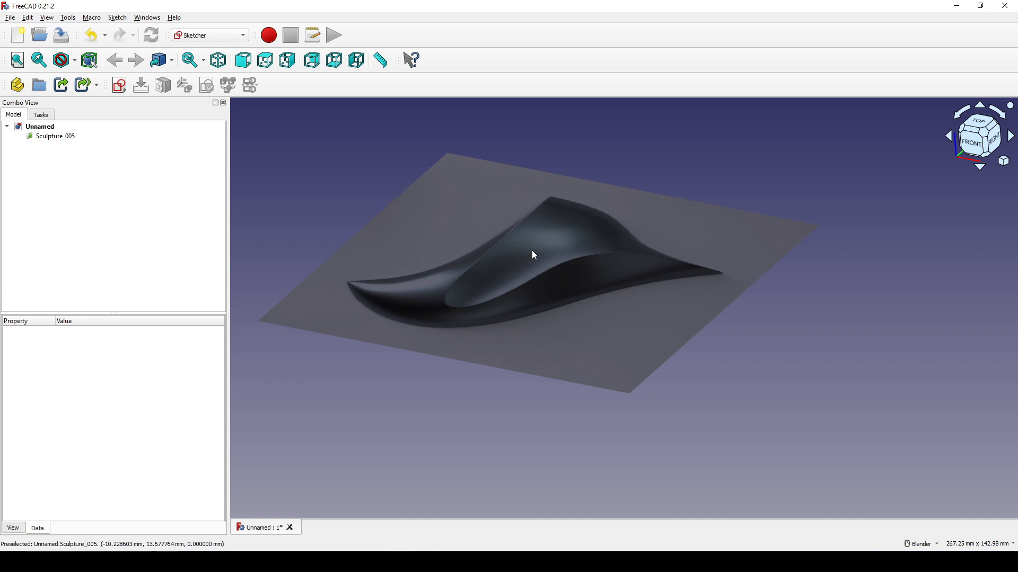
pyautogui.moveTo(545, 252)
pyautogui.mouseDown(button='middle')
pyautogui.moveTo(535, 263)
pyautogui.moveTo(501, 247)
pyautogui.mouseUp(button='middle')
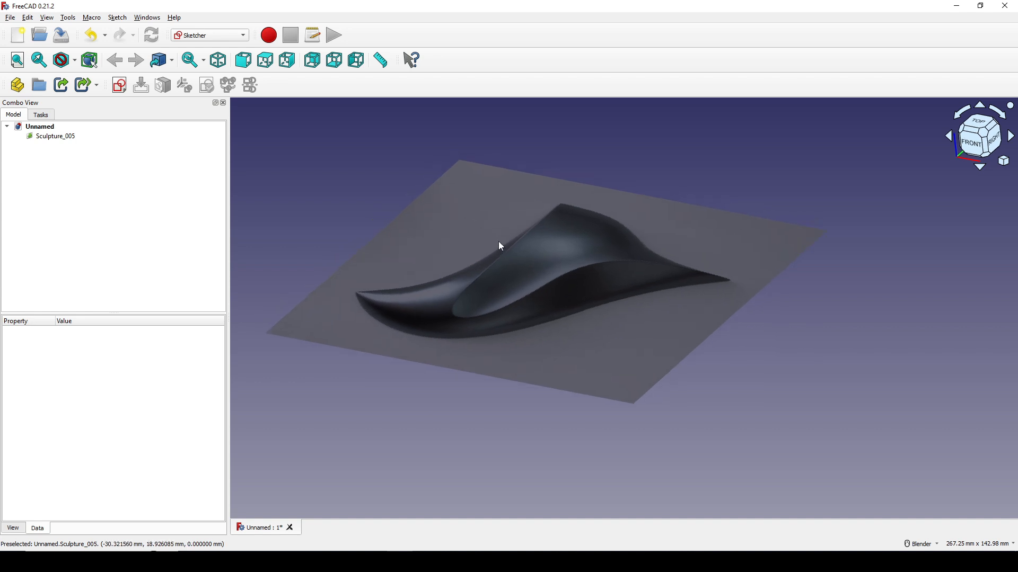
pyautogui.click(51, 136)
pyautogui.rightClick(49, 137)
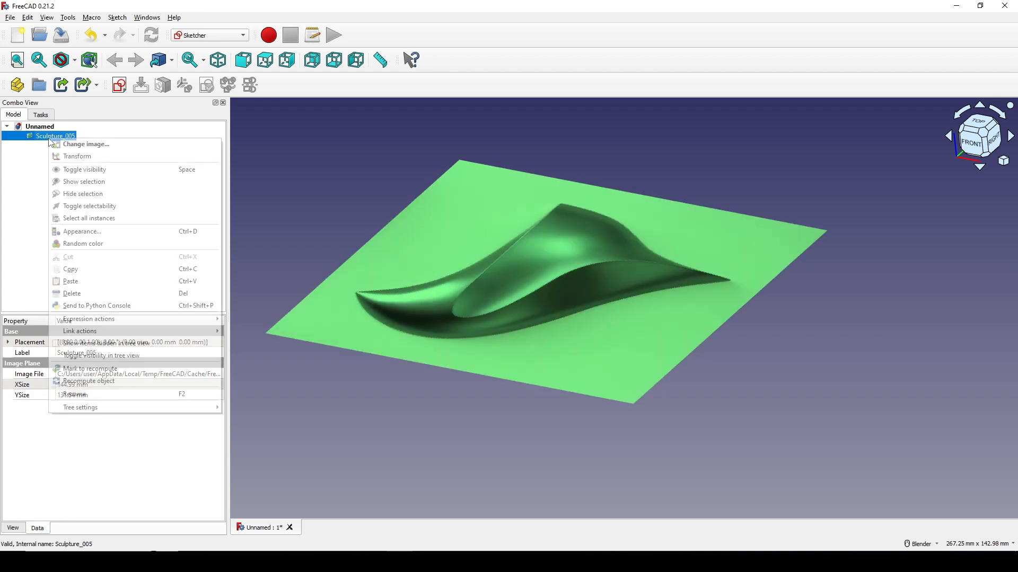
pyautogui.click(79, 157)
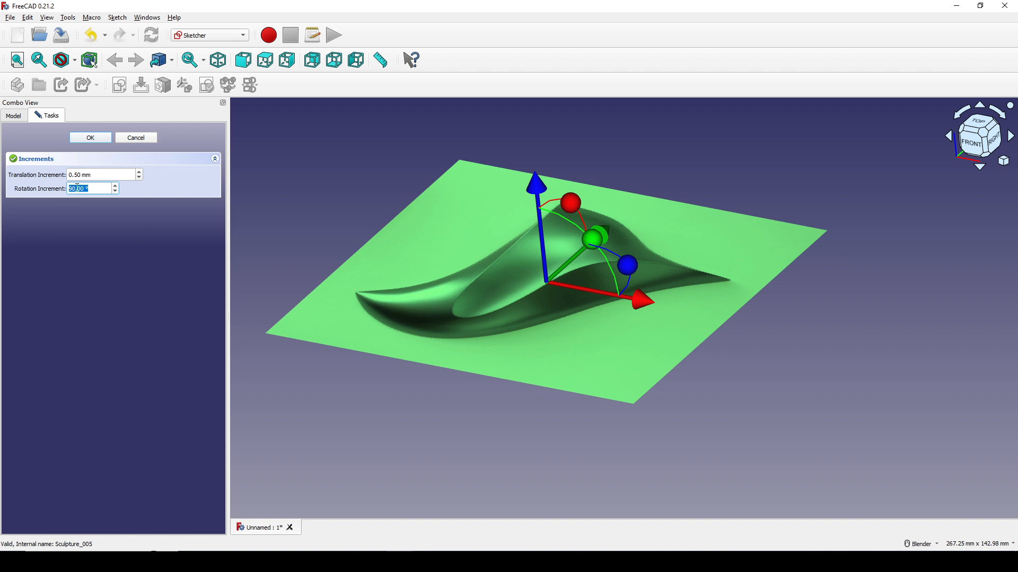
pyautogui.moveTo(546, 339); pyautogui.dragTo(530, 336, button='middle')
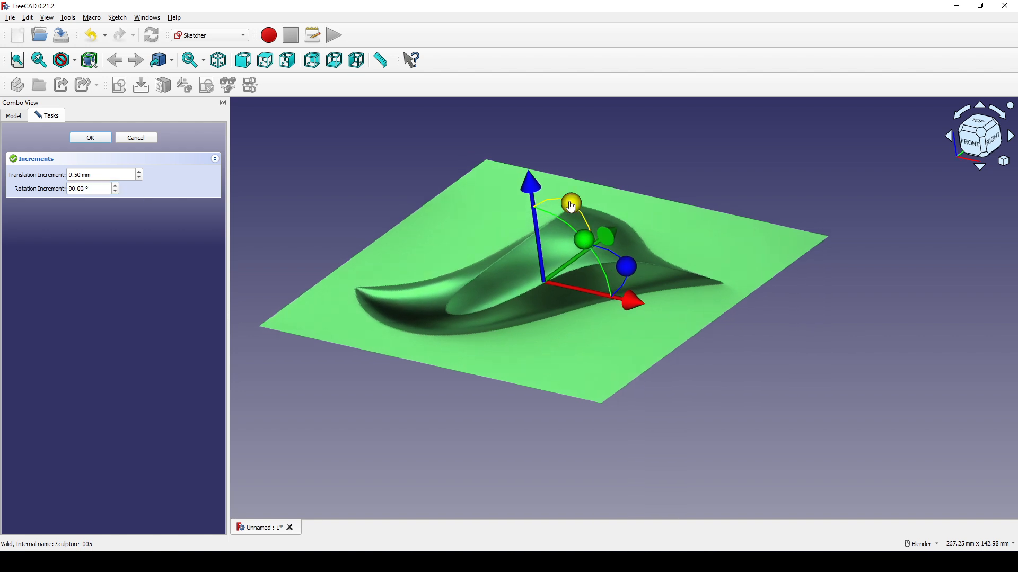
pyautogui.moveTo(571, 207); pyautogui.dragTo(714, 226)
pyautogui.moveTo(567, 318); pyautogui.dragTo(561, 320, button='middle')
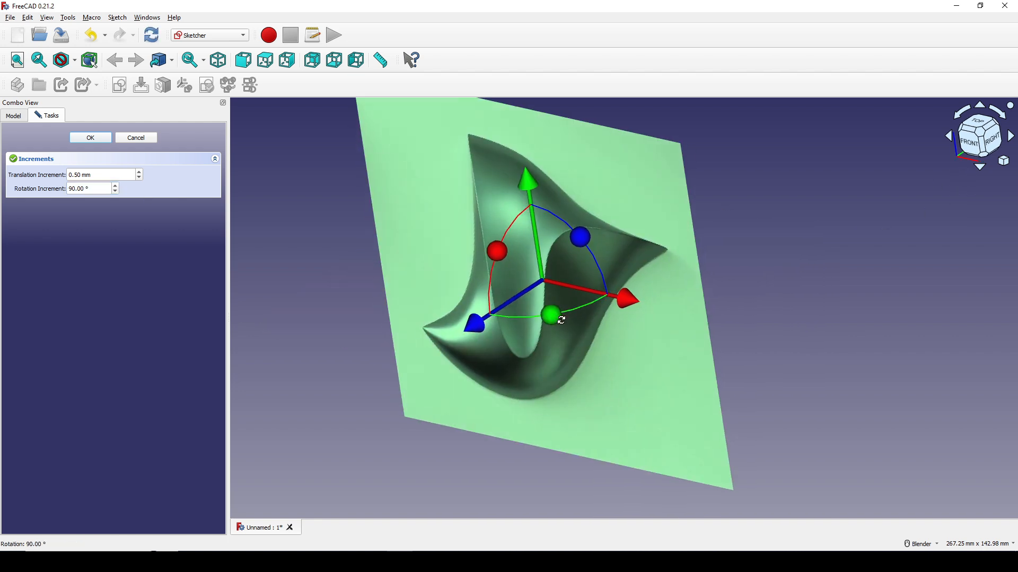
# - Move the upright image 95 mm backward along its normal and accept the transform
pyautogui.moveTo(484, 327)
pyautogui.mouseDown()
pyautogui.moveTo(678, 249)
pyautogui.moveTo(627, 303)
pyautogui.mouseUp()
pyautogui.moveTo(627, 303); pyautogui.dragTo(638, 303, button='middle')
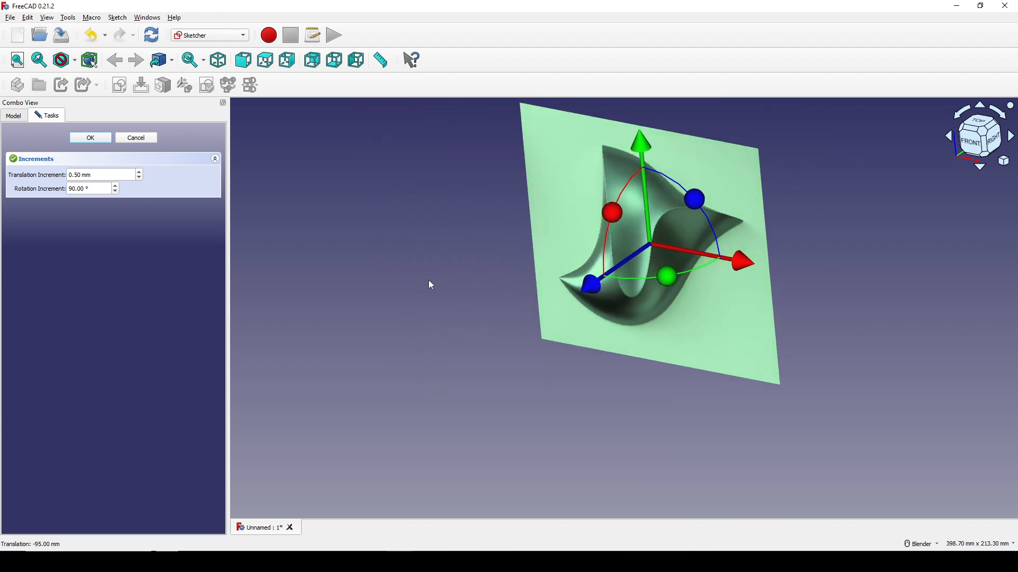
pyautogui.click(97, 139)
pyautogui.click(340, 215)
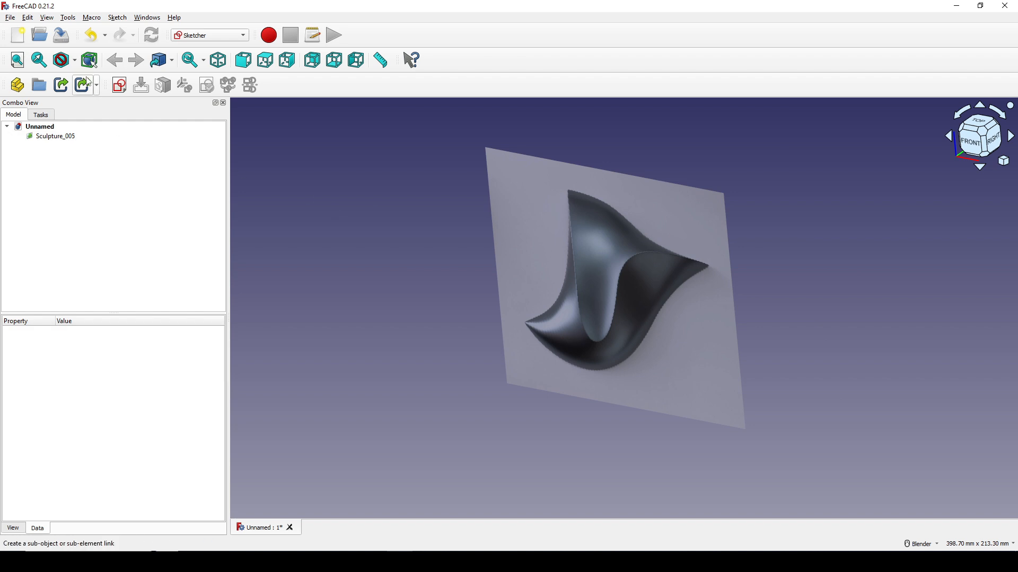
# - Display the axis cross at the origin and look at the image from the front
pyautogui.click(47, 18)
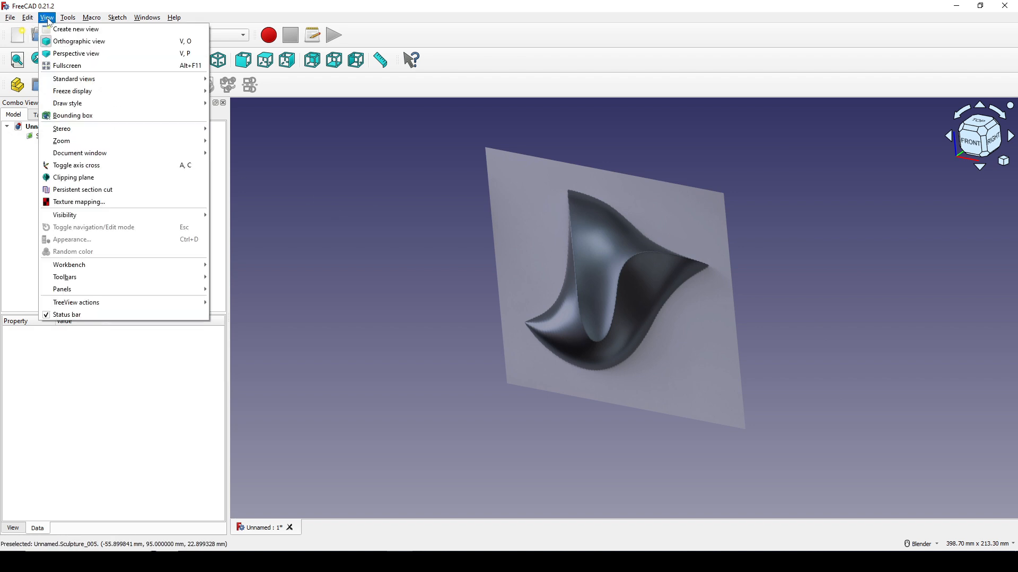
pyautogui.click(81, 165)
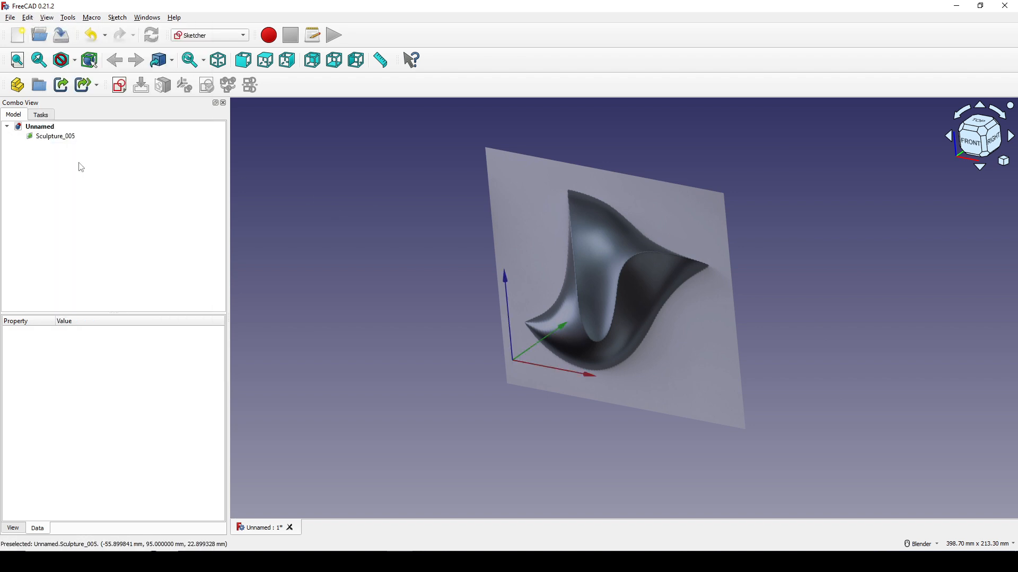
pyautogui.moveTo(647, 314); pyautogui.dragTo(670, 313, button='middle')
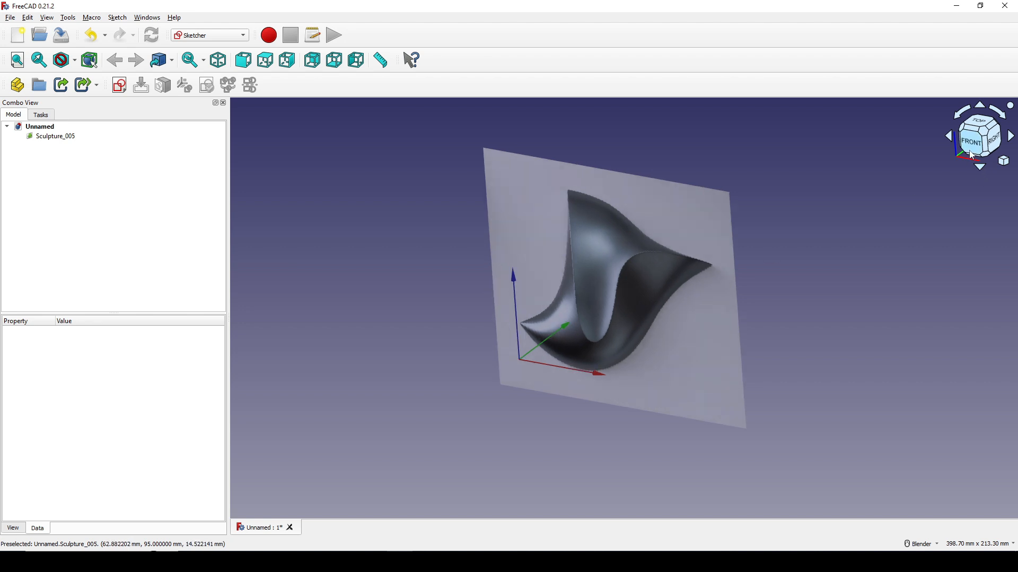
pyautogui.click(974, 151)
pyautogui.scroll(3, 740, 206)
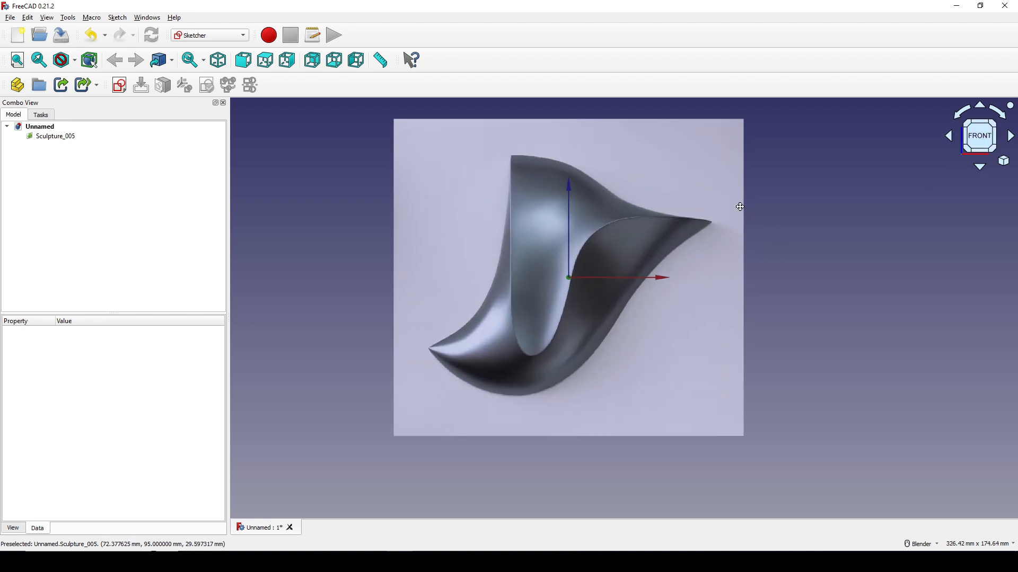
pyautogui.press('Print')
pyautogui.moveTo(318, 73); pyautogui.dragTo(836, 456)
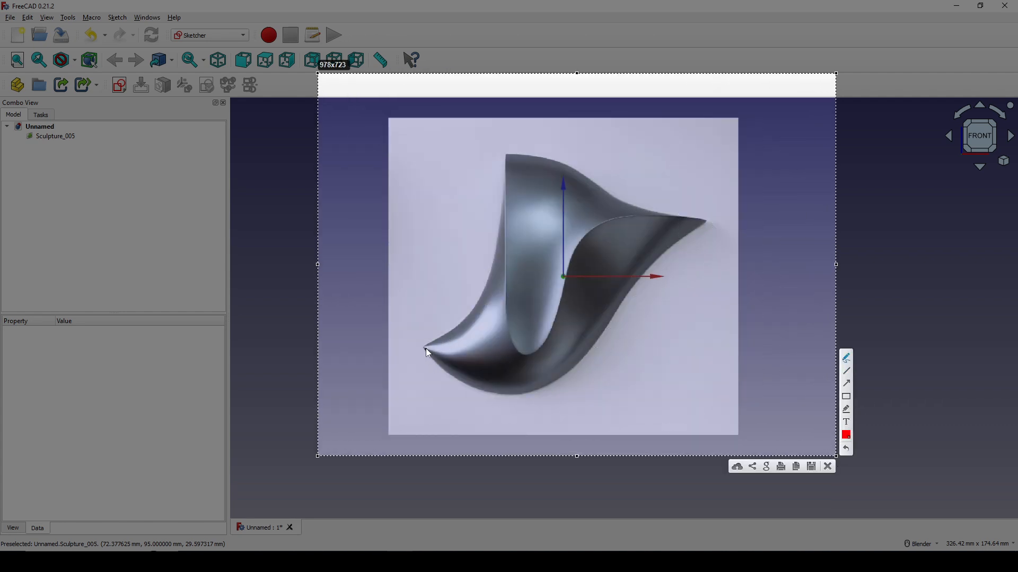
pyautogui.moveTo(426, 347); pyautogui.dragTo(425, 345)
pyautogui.moveTo(563, 275); pyautogui.dragTo(562, 276)
pyautogui.click(827, 467)
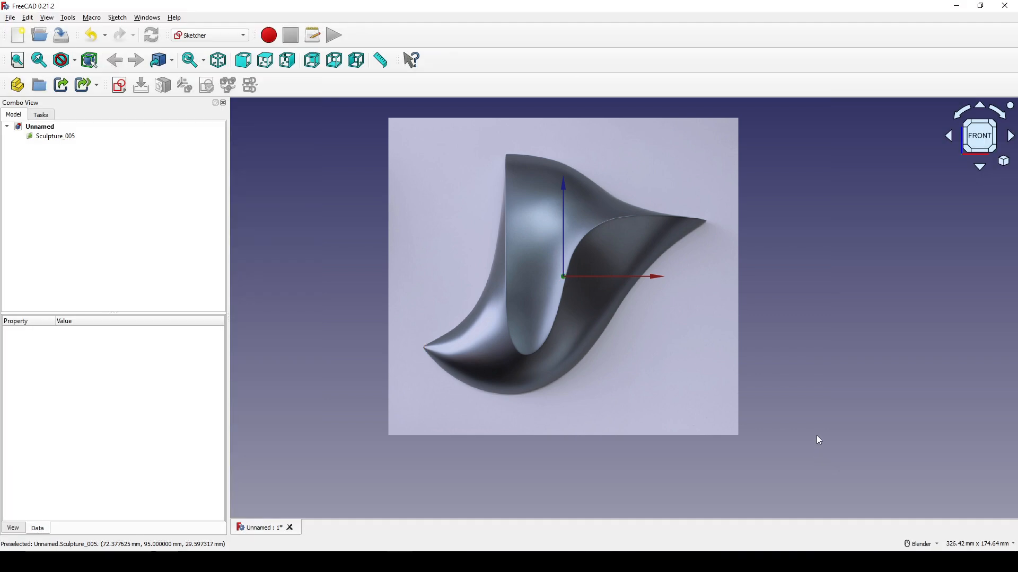
# - Transform the Sculpture_005 image in its plane, moving it 58.5 mm along X and upward until the sculpture's lower-left tip is near the origin
pyautogui.rightClick(56, 139)
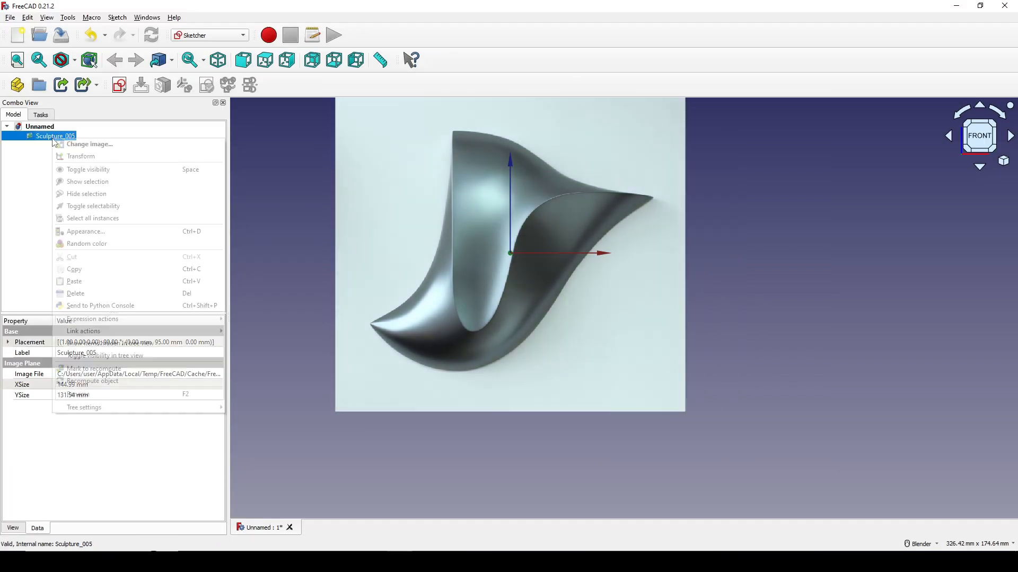
pyautogui.click(74, 154)
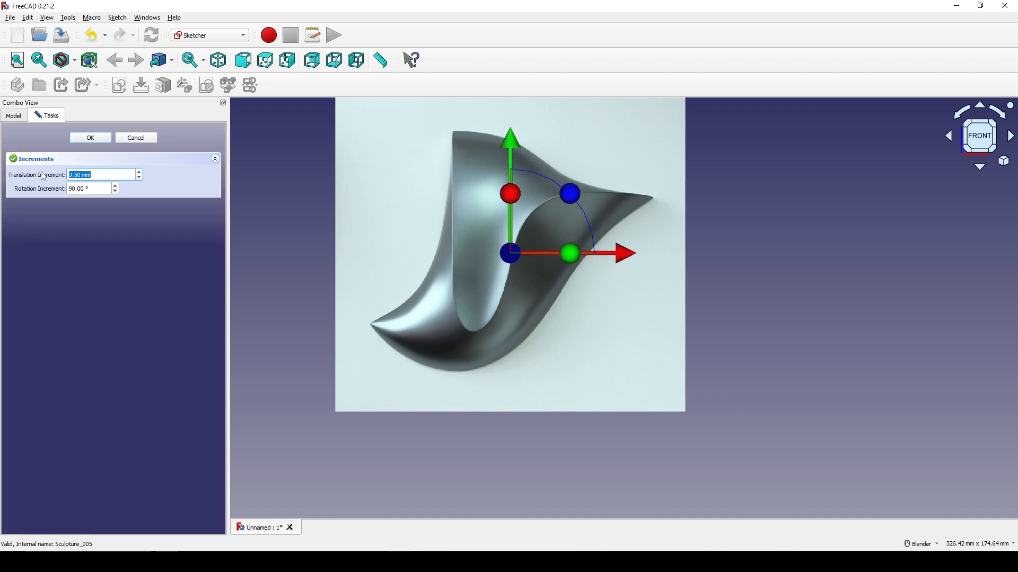
pyautogui.keyDown('shift'); pyautogui.moveTo(583, 216); pyautogui.dragTo(567, 250, button='middle'); pyautogui.keyUp('shift')
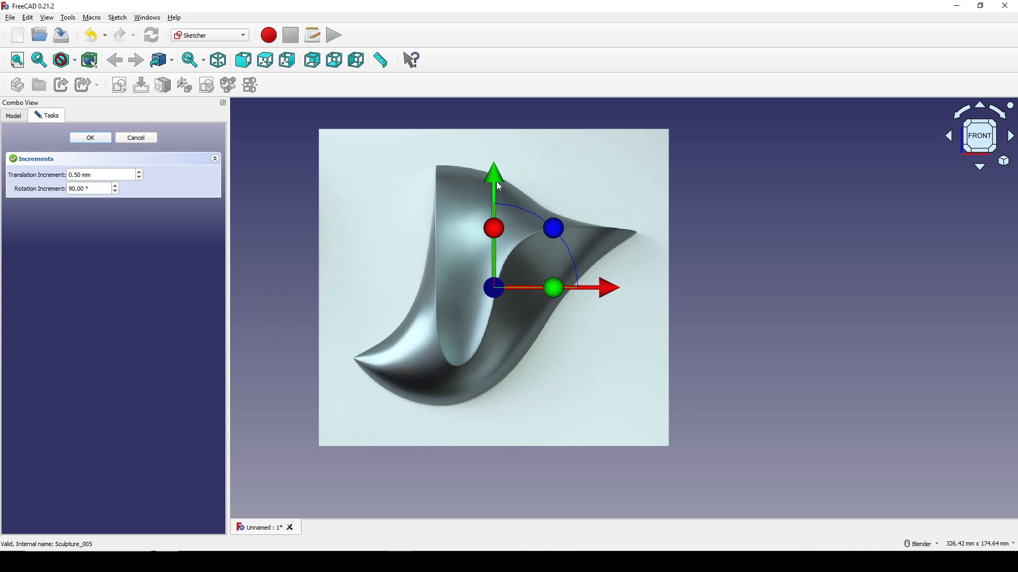
pyautogui.moveTo(499, 186); pyautogui.dragTo(498, 126)
pyautogui.moveTo(607, 230)
pyautogui.mouseDown()
pyautogui.moveTo(756, 230)
pyautogui.moveTo(747, 230)
pyautogui.mouseUp()
pyautogui.keyDown('shift'); pyautogui.moveTo(616, 146); pyautogui.dragTo(608, 203, button='middle'); pyautogui.keyUp('shift')
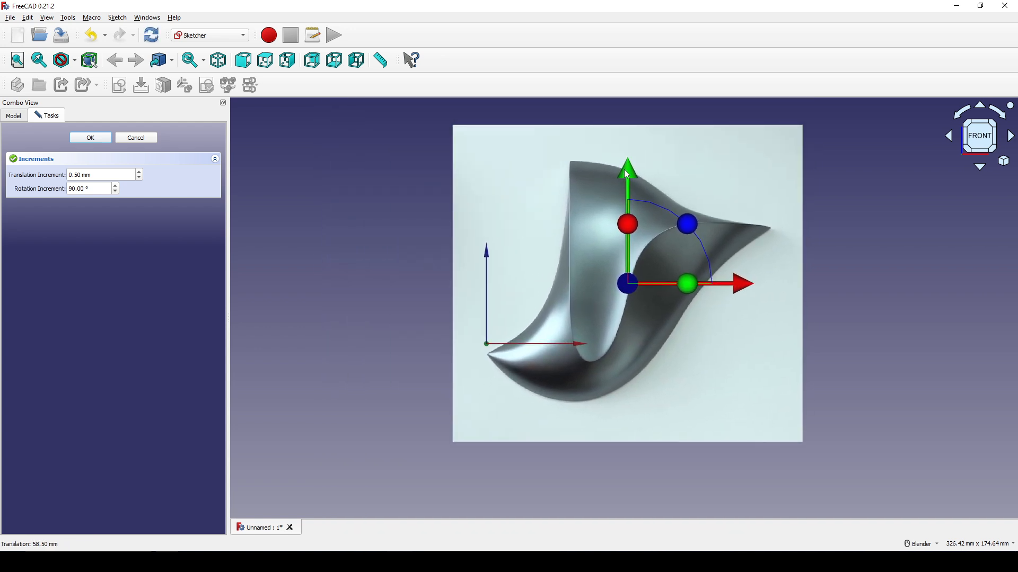
pyautogui.moveTo(627, 174); pyautogui.dragTo(627, 161)
pyautogui.scroll(1, 712, 230)
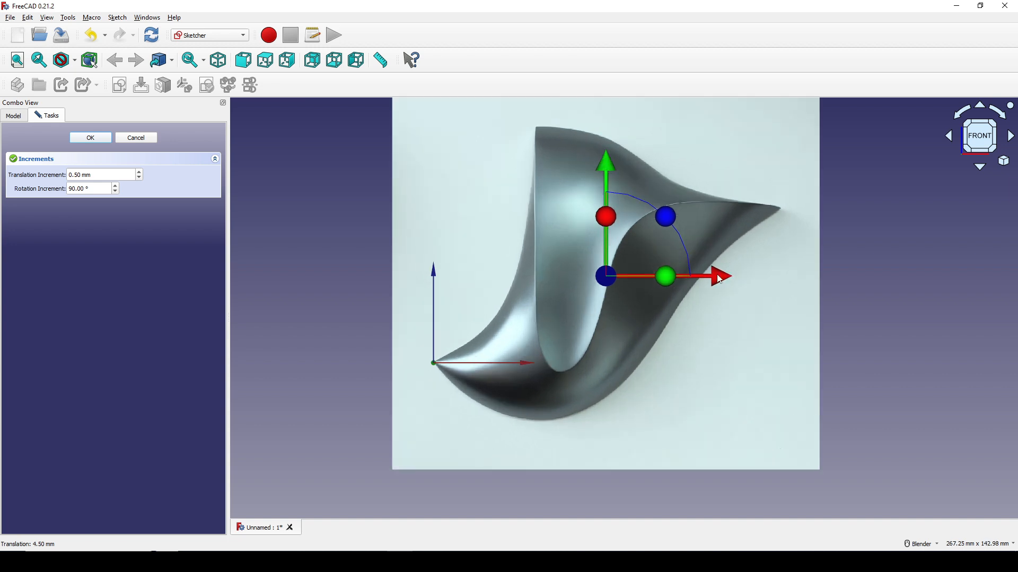
# - Shift the image 1 mm back along X so the sculpture's lower-left tip sits exactly on the origin
pyautogui.scroll(4, 773, 284)
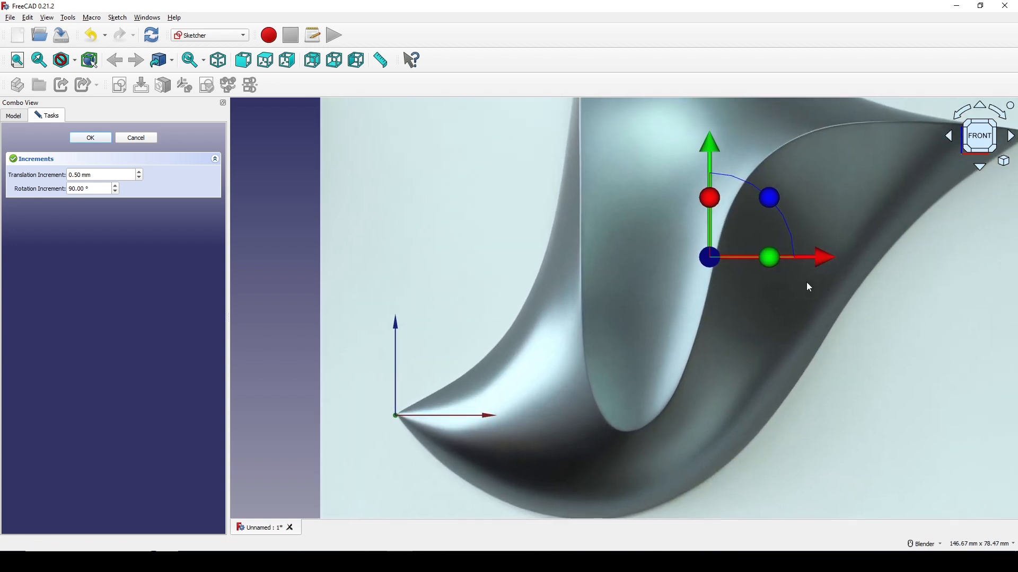
pyautogui.moveTo(829, 263); pyautogui.dragTo(823, 263)
pyautogui.scroll(-3, 784, 278)
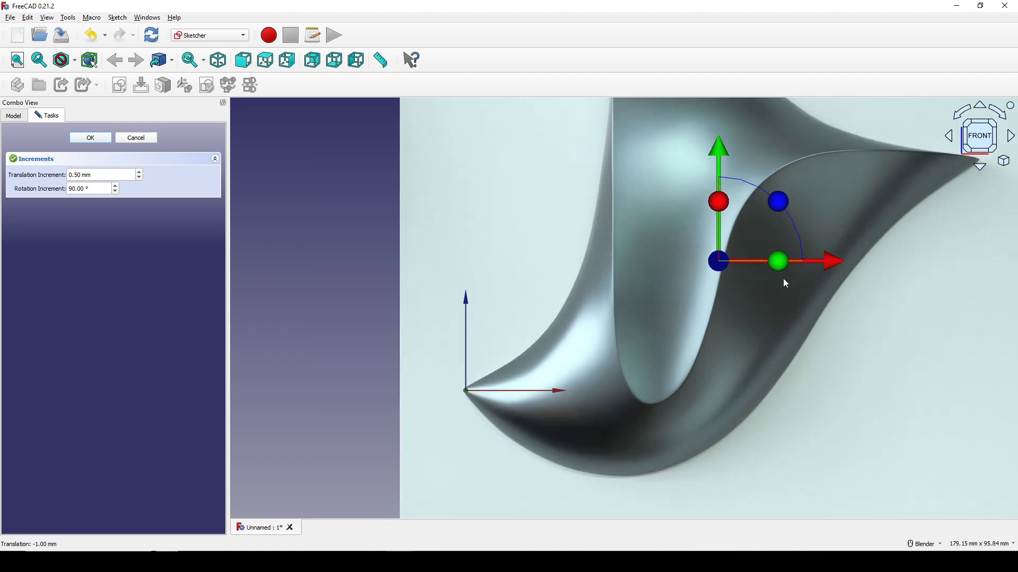
pyautogui.keyDown('shift'); pyautogui.moveTo(737, 322); pyautogui.dragTo(690, 334, button='middle'); pyautogui.keyUp('shift')
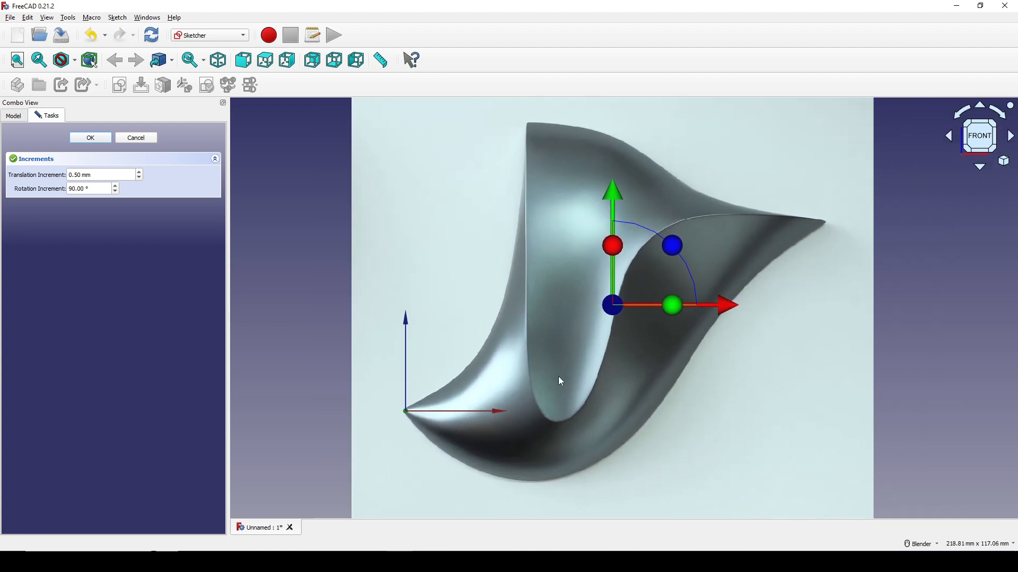
pyautogui.press('Print')
pyautogui.moveTo(273, 154); pyautogui.dragTo(806, 488)
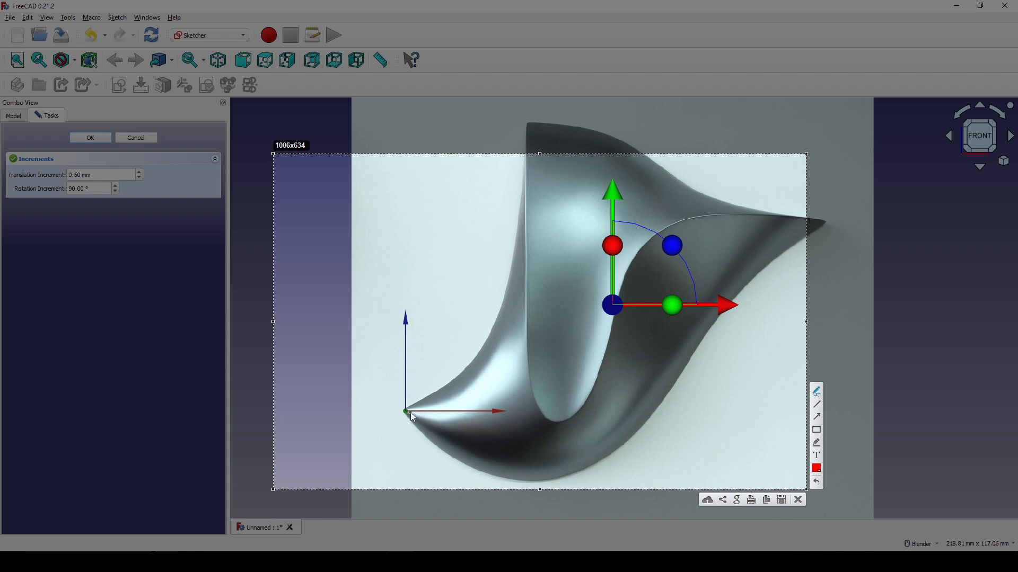
pyautogui.moveTo(406, 412); pyautogui.dragTo(416, 416)
pyautogui.click(798, 501)
# - Accept the image's new position and finish the transform
pyautogui.scroll(-2, 737, 383)
pyautogui.click(79, 138)
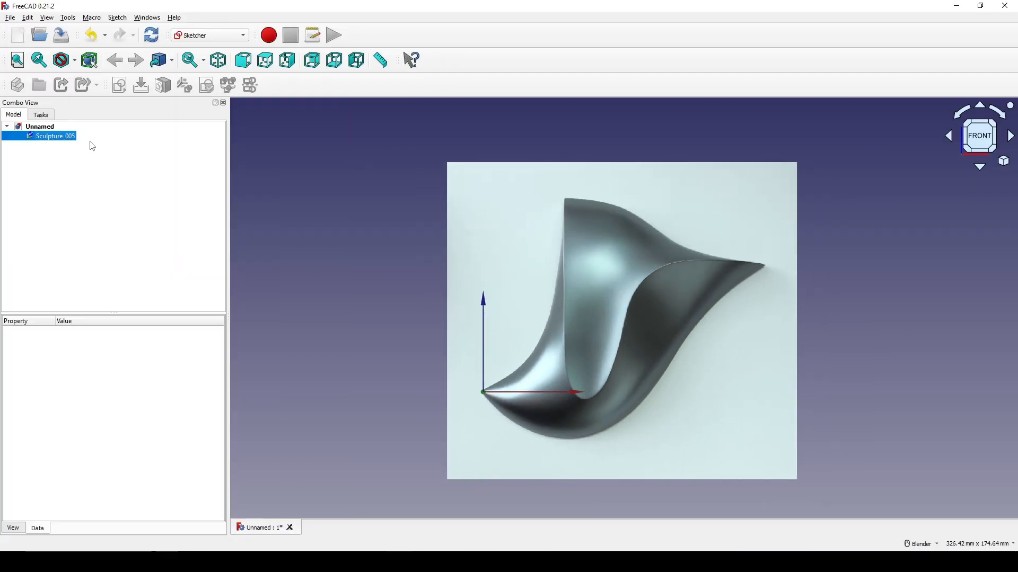
pyautogui.scroll(-3, 561, 309)
pyautogui.scroll(1, 827, 262)
pyautogui.keyDown('shift'); pyautogui.moveTo(753, 278); pyautogui.dragTo(758, 277, button='middle'); pyautogui.keyUp('shift')
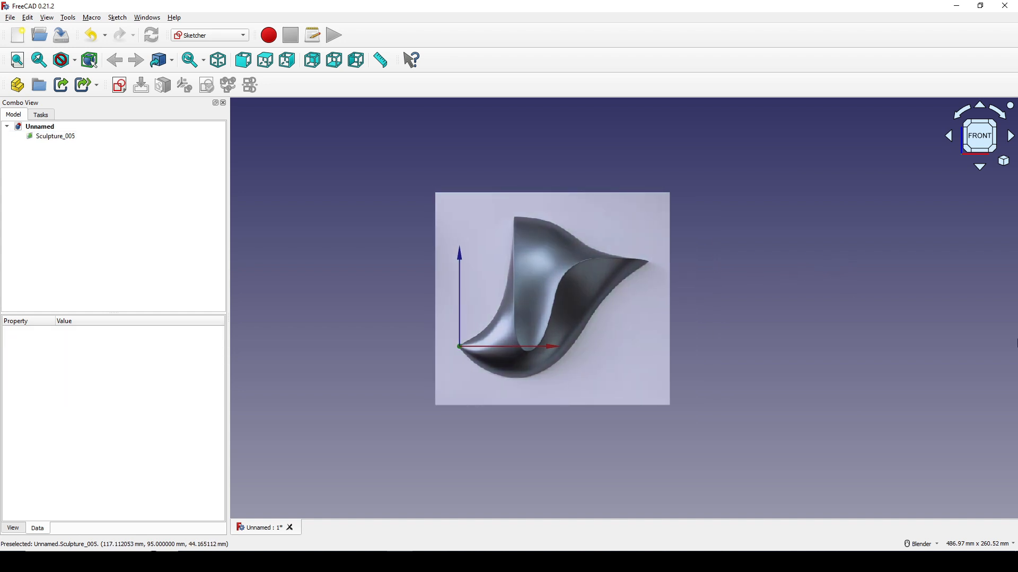
# - Create a new sketch on the XZ-Plane with 0 mm offset for tracing over the sculpture image
pyautogui.click(120, 87)
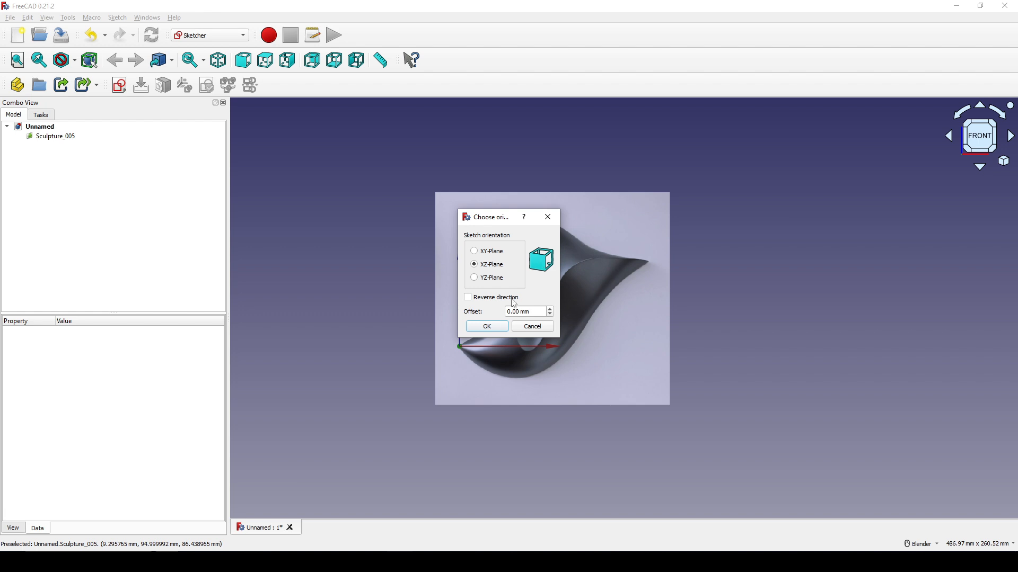
pyautogui.click(487, 327)
pyautogui.scroll(3, 591, 318)
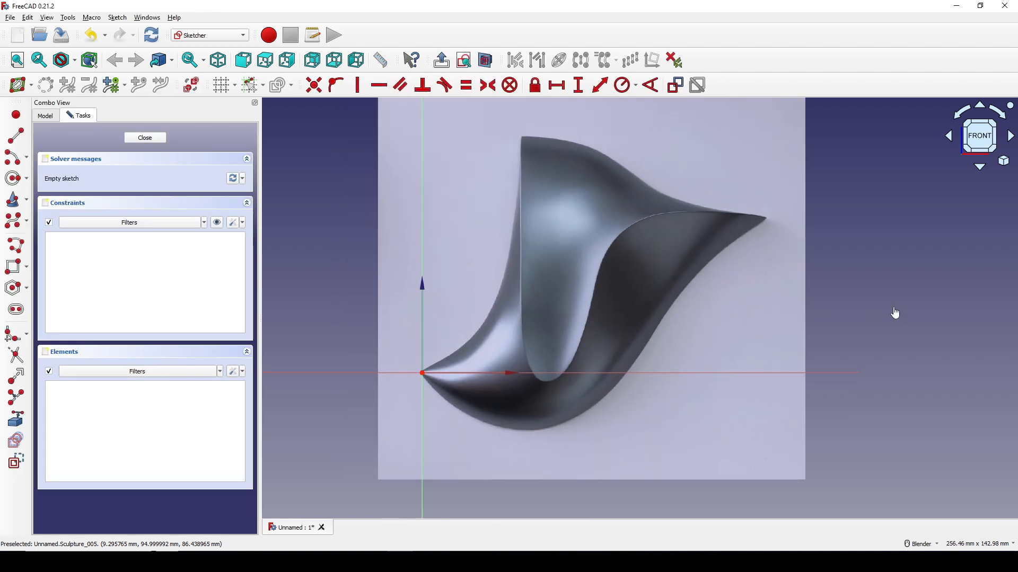
pyautogui.scroll(1, 673, 321)
pyautogui.keyDown('shift'); pyautogui.moveTo(650, 309); pyautogui.dragTo(686, 256, button='middle'); pyautogui.keyUp('shift')
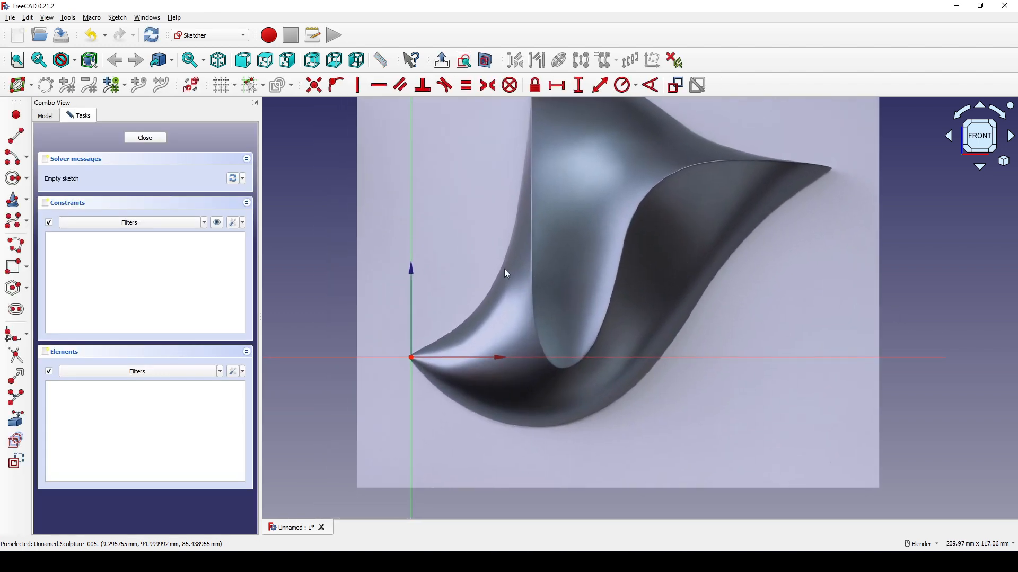
# - Draw a line across the sculpture near its lower-left tip, from about (5.9, 4.1) to (9.3, -10.3) mm, edge to edge
pyautogui.click(24, 141)
pyautogui.keyDown('shift'); pyautogui.moveTo(637, 281); pyautogui.dragTo(648, 236, button='middle'); pyautogui.keyUp('shift')
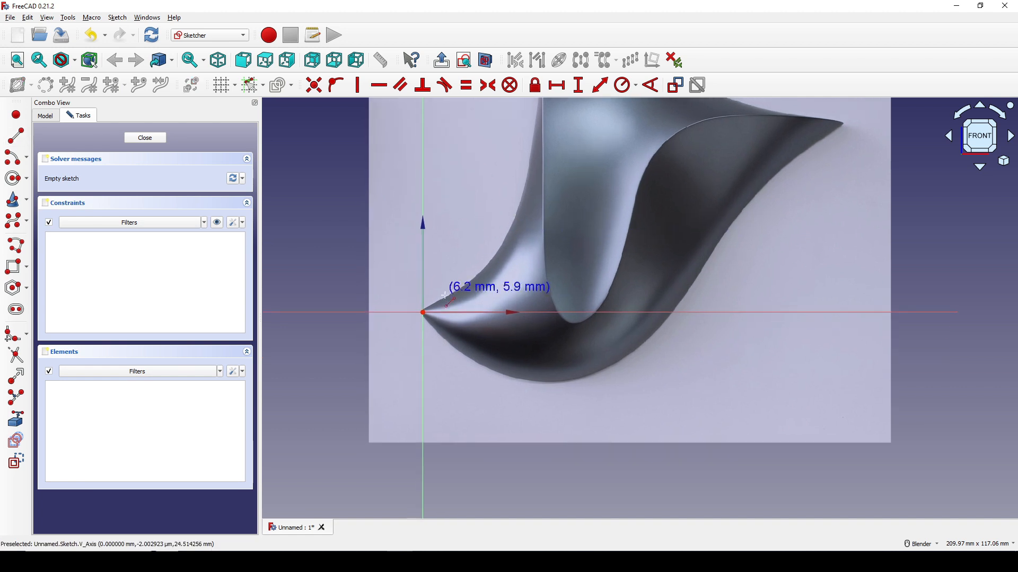
pyautogui.scroll(2, 448, 294)
pyautogui.scroll(2, 481, 232)
pyautogui.moveTo(474, 279)
pyautogui.keyDown('shift'); pyautogui.mouseDown(button='middle')
pyautogui.moveTo(482, 235)
pyautogui.moveTo(451, 240)
pyautogui.mouseUp(button='middle'); pyautogui.keyUp('shift')
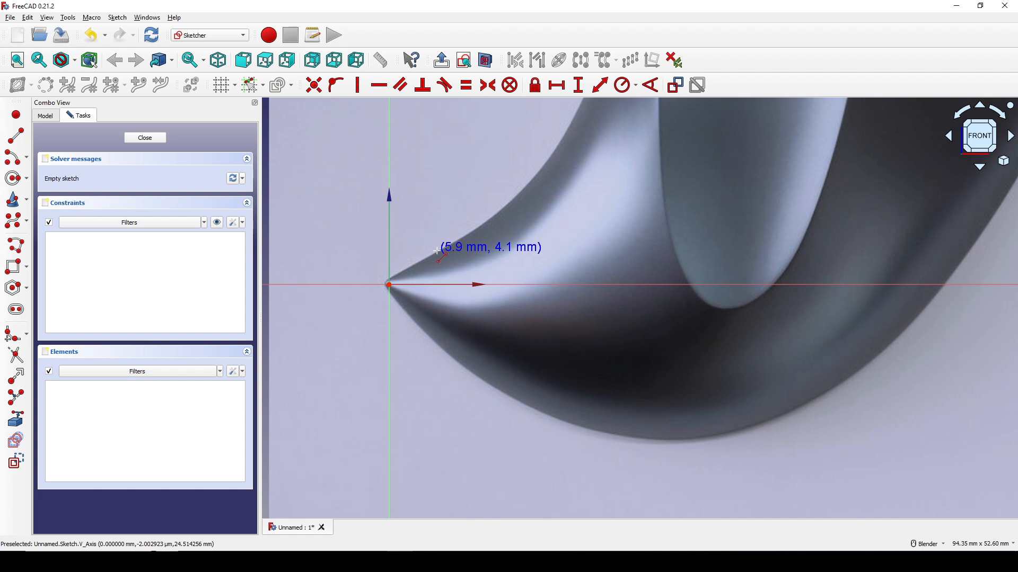
pyautogui.click(438, 252)
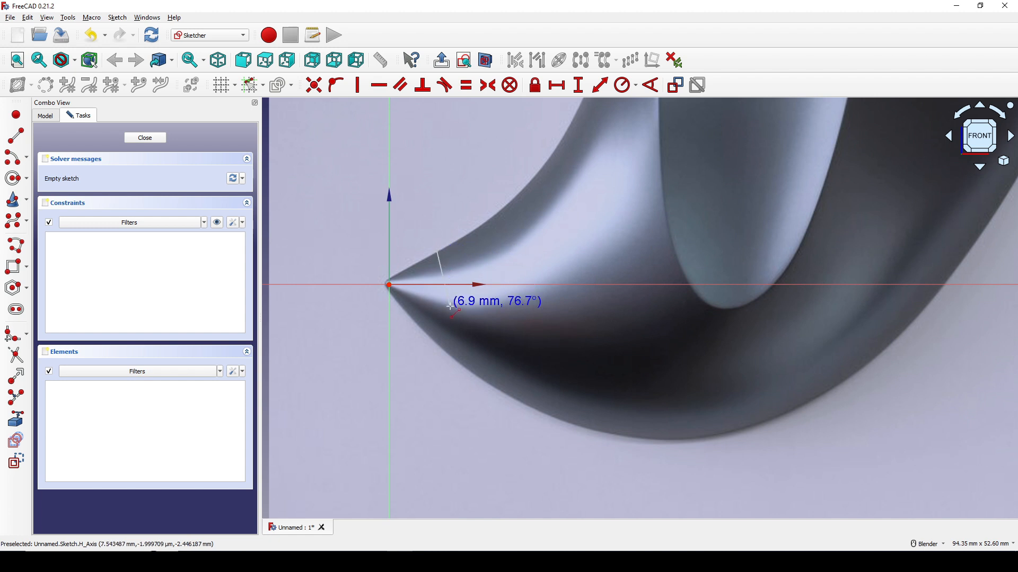
pyautogui.click(464, 366)
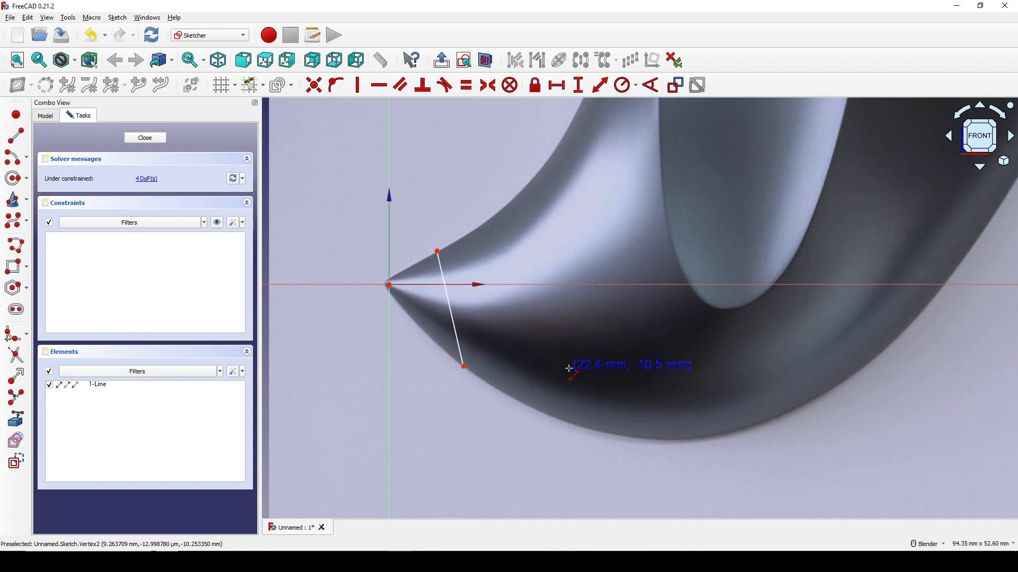
# - Draw a second line across the sculpture from its upper-left edge down to its lowest edge at about (37.6, -19.5) mm
pyautogui.scroll(-3, 569, 368)
pyautogui.scroll(3, 496, 315)
pyautogui.keyDown('shift'); pyautogui.moveTo(661, 265); pyautogui.dragTo(496, 271, button='middle'); pyautogui.keyUp('shift')
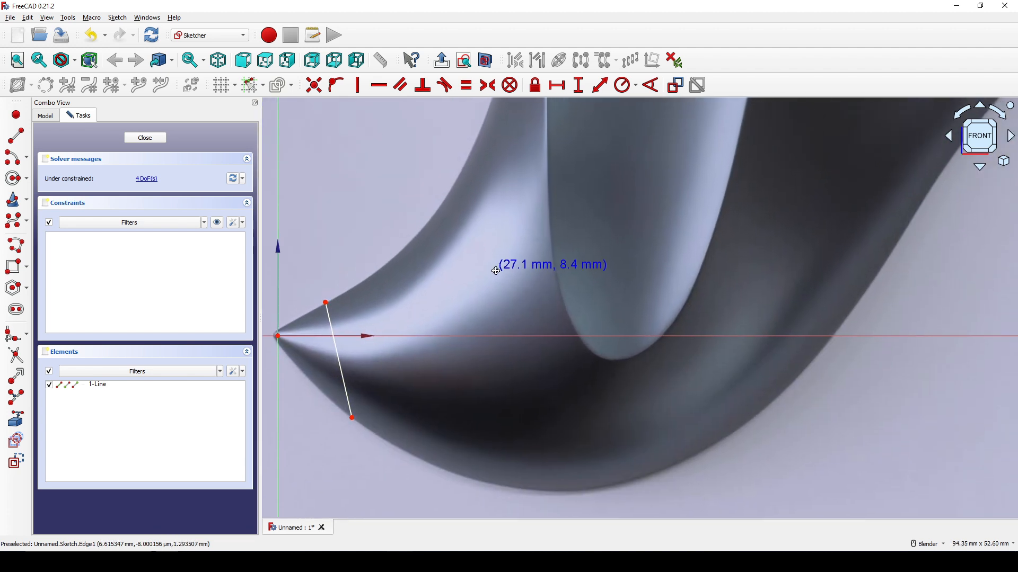
pyautogui.scroll(-1, 497, 271)
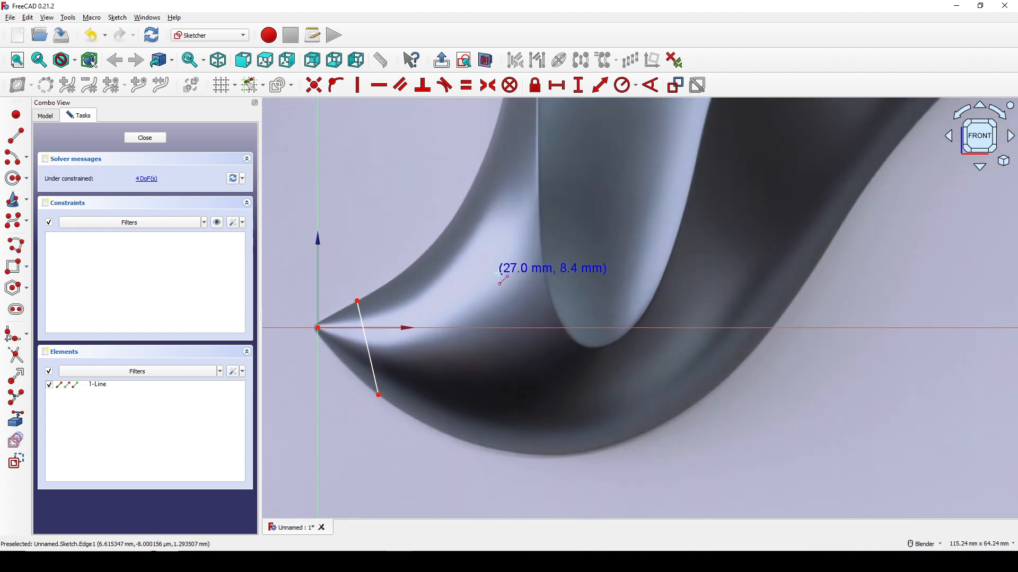
pyautogui.click(425, 244)
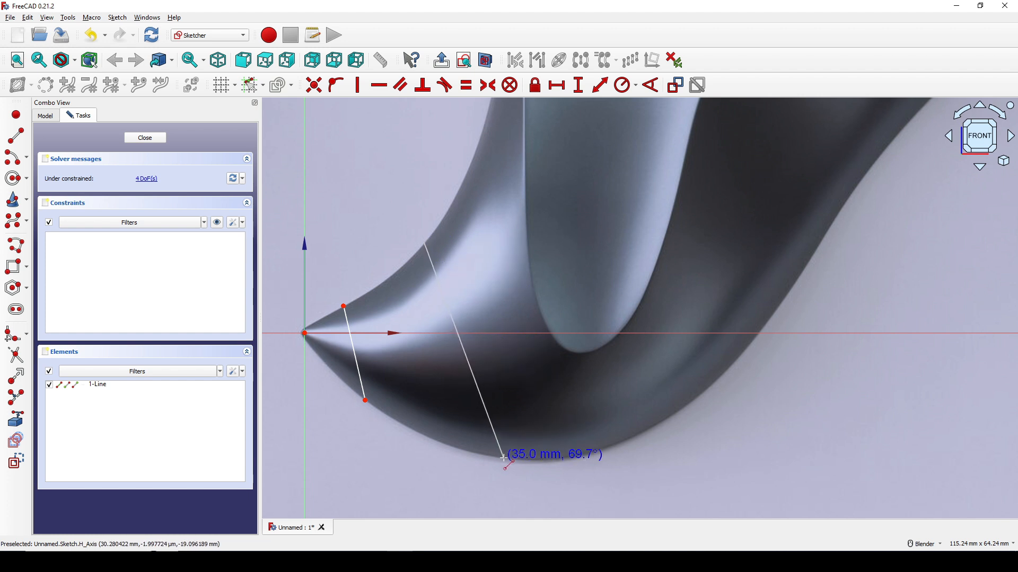
pyautogui.click(552, 460)
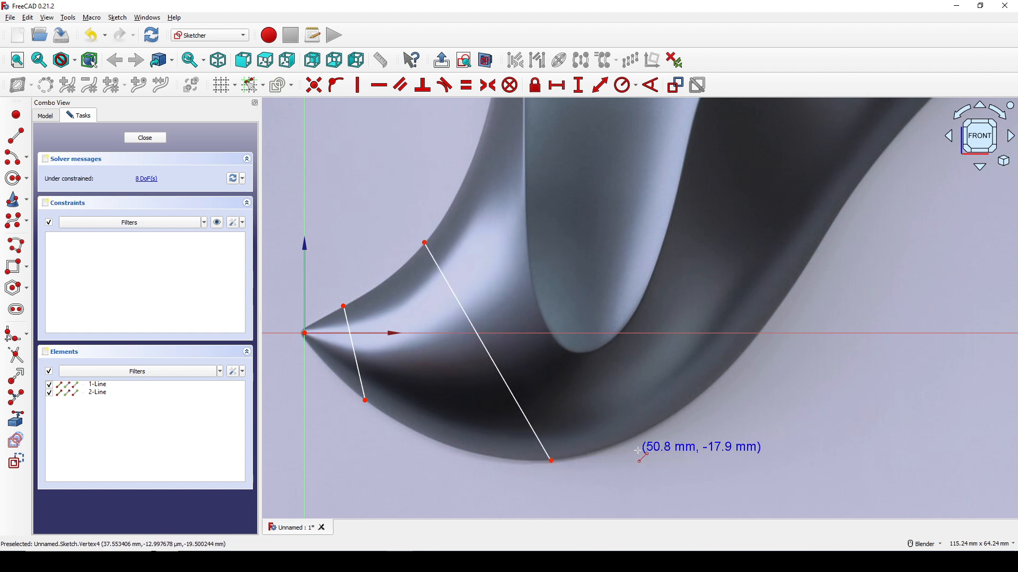
# - Draw a third line across the sculpture's middle, from its left edge to its right edge at about (72, 3.6) mm
pyautogui.scroll(-5, 636, 447)
pyautogui.moveTo(636, 402)
pyautogui.keyDown('shift'); pyautogui.mouseDown(button='middle')
pyautogui.moveTo(572, 425)
pyautogui.moveTo(544, 462)
pyautogui.mouseUp(button='middle'); pyautogui.keyUp('shift')
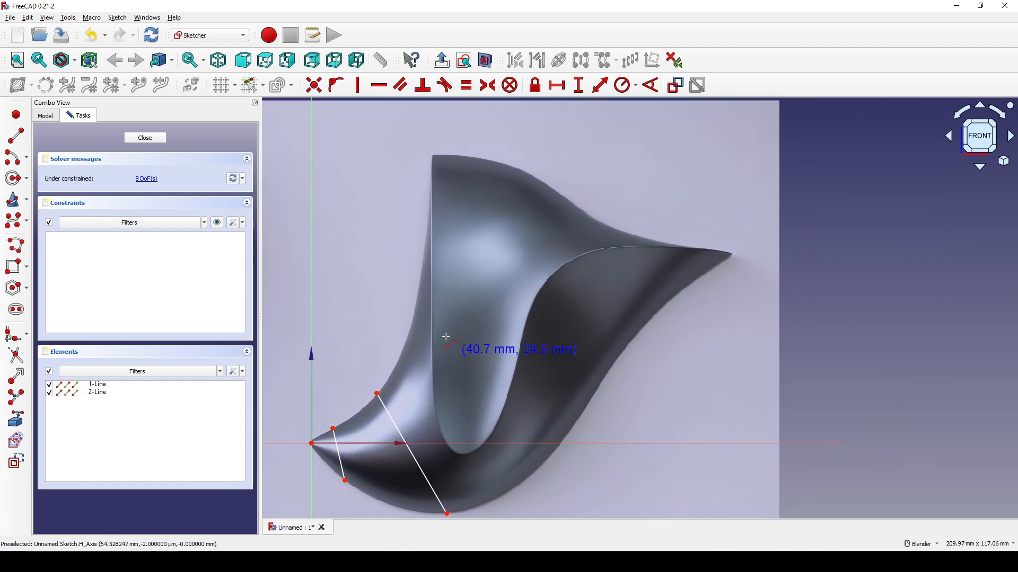
pyautogui.click(418, 307)
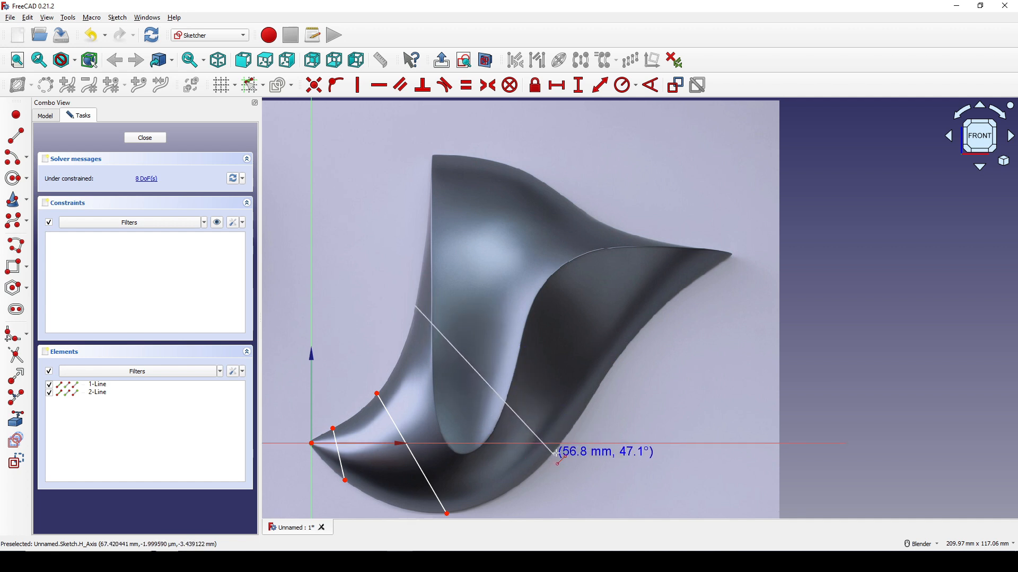
pyautogui.click(570, 431)
# - Draw a fourth line across the sculpture's upper part and a fifth from its top corner to its right tip at about (116.8, 52.7) mm
pyautogui.keyDown('shift'); pyautogui.moveTo(637, 400); pyautogui.dragTo(595, 436, button='middle'); pyautogui.keyUp('shift')
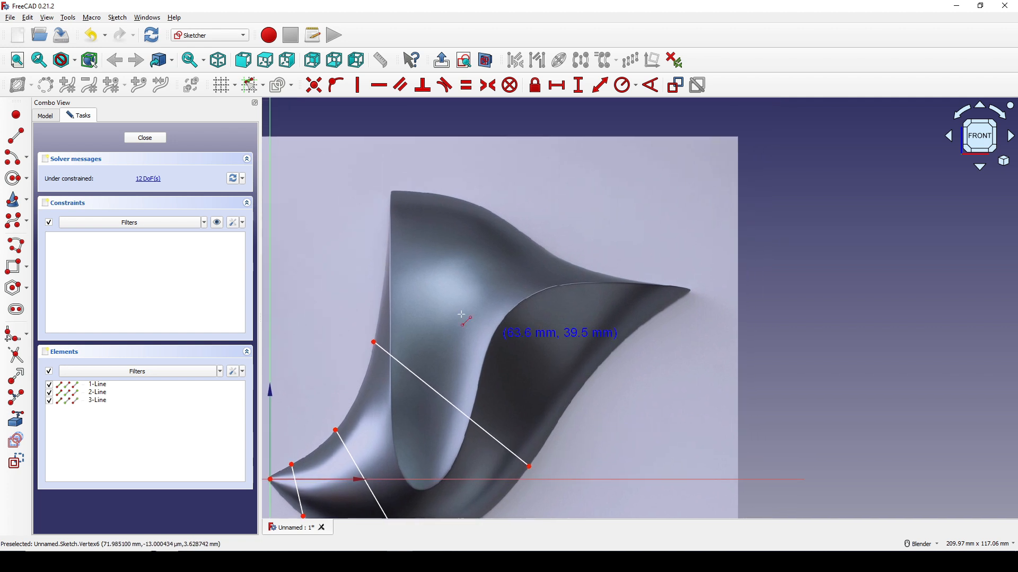
pyautogui.click(387, 258)
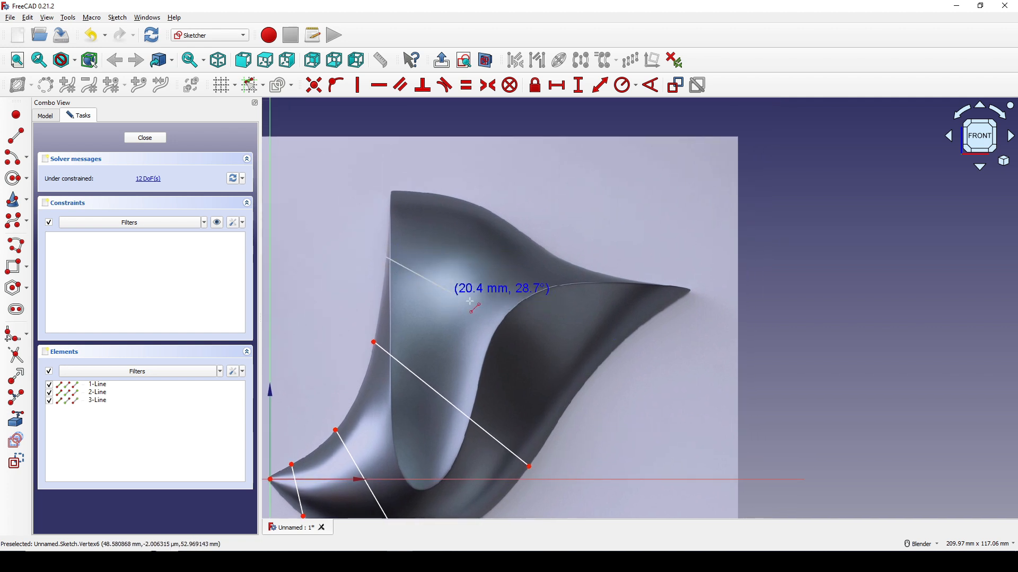
pyautogui.click(591, 375)
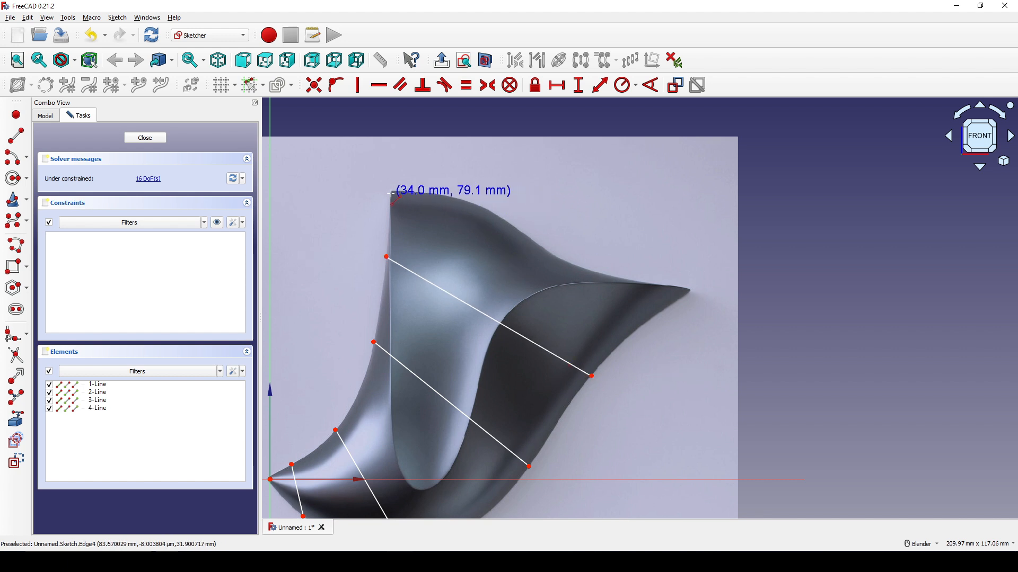
pyautogui.click(413, 195)
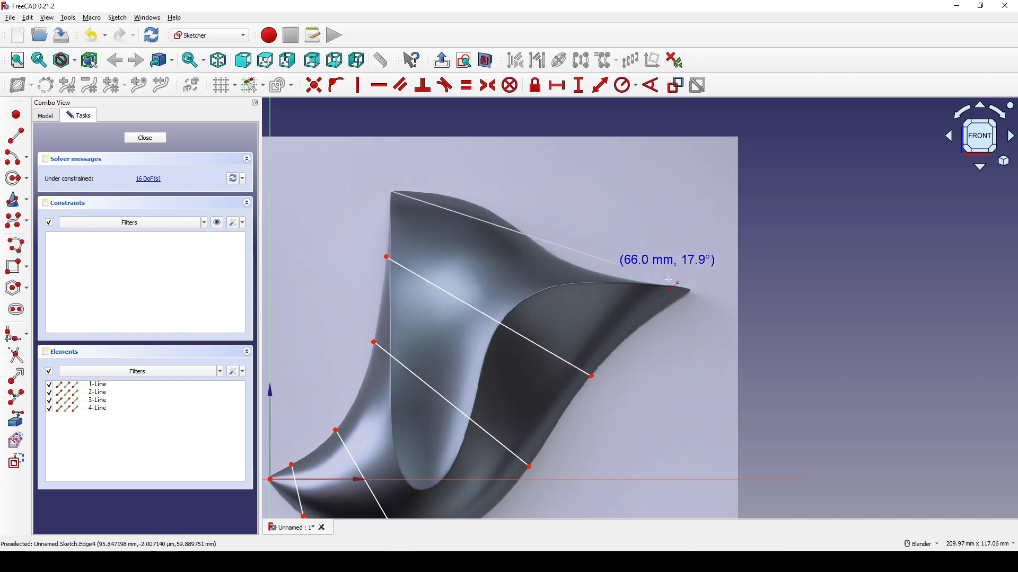
pyautogui.click(691, 290)
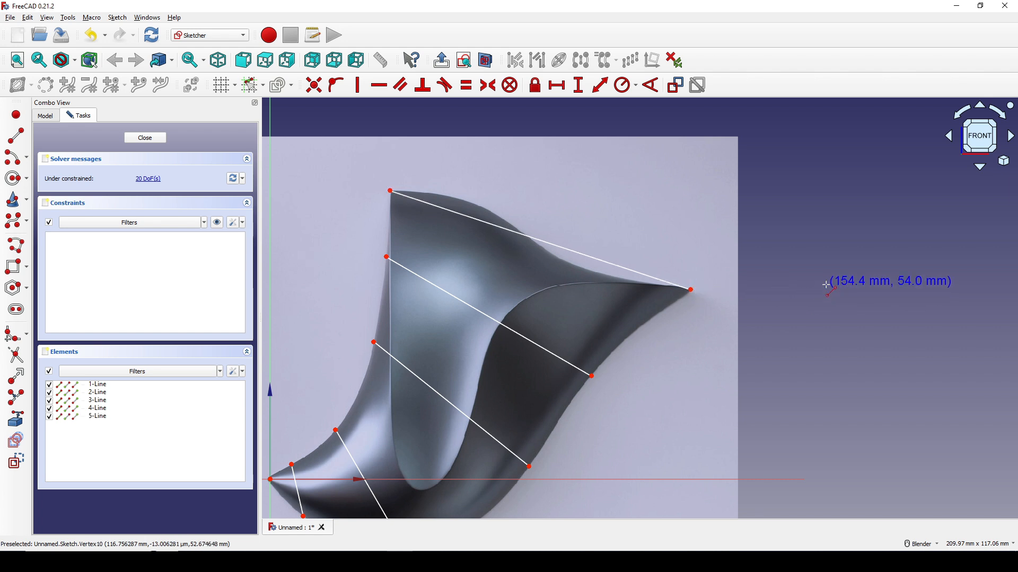
pyautogui.rightClick(825, 289)
# - Move the uppermost line's left endpoint precisely onto the sculpture's top corner and close the sketch
pyautogui.scroll(2, 405, 159)
pyautogui.scroll(1, 398, 180)
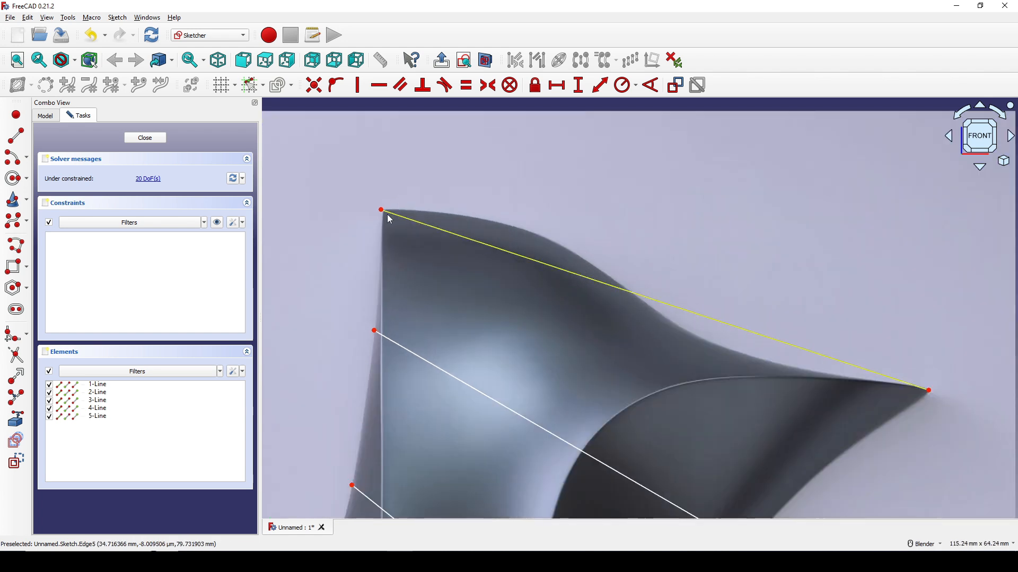
pyautogui.moveTo(381, 211); pyautogui.dragTo(386, 210)
pyautogui.scroll(-5, 466, 250)
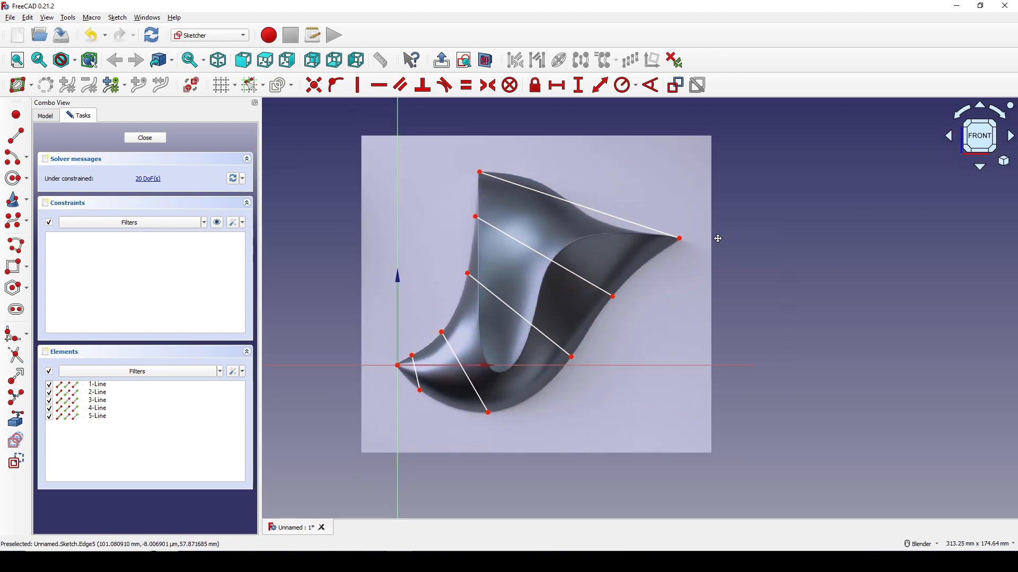
pyautogui.scroll(2, 721, 236)
pyautogui.keyDown('shift'); pyautogui.moveTo(730, 236); pyautogui.dragTo(824, 213, button='middle'); pyautogui.keyUp('shift')
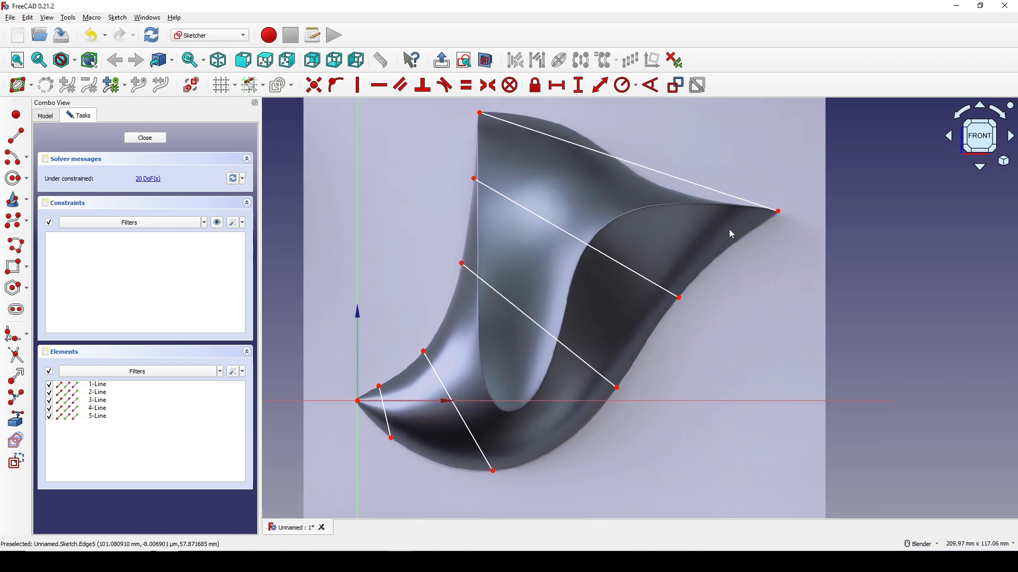
pyautogui.click(146, 139)
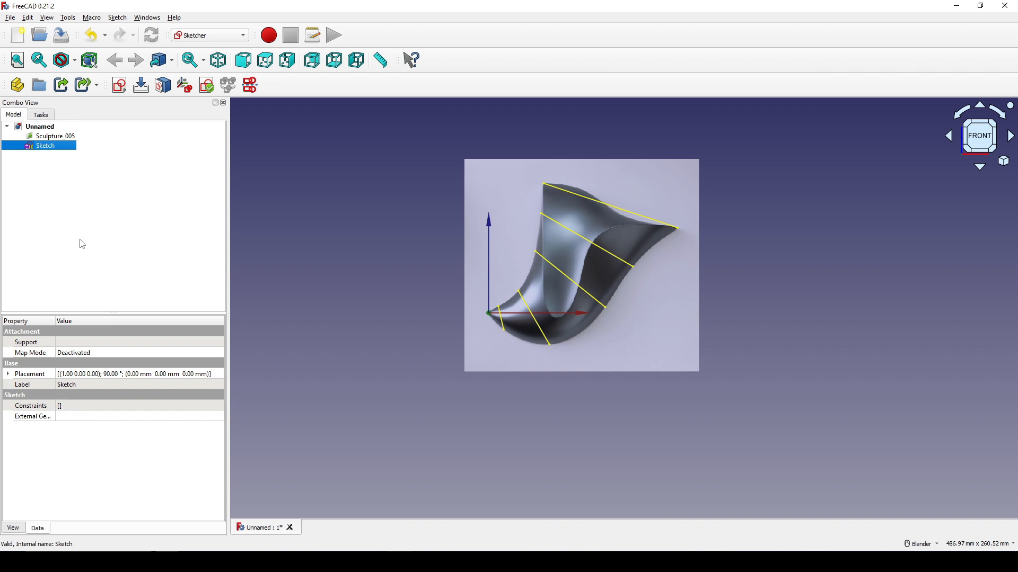
# - Set the sketch's point size to 12 in its view properties
pyautogui.click(14, 529)
pyautogui.scroll(-2, 128, 470)
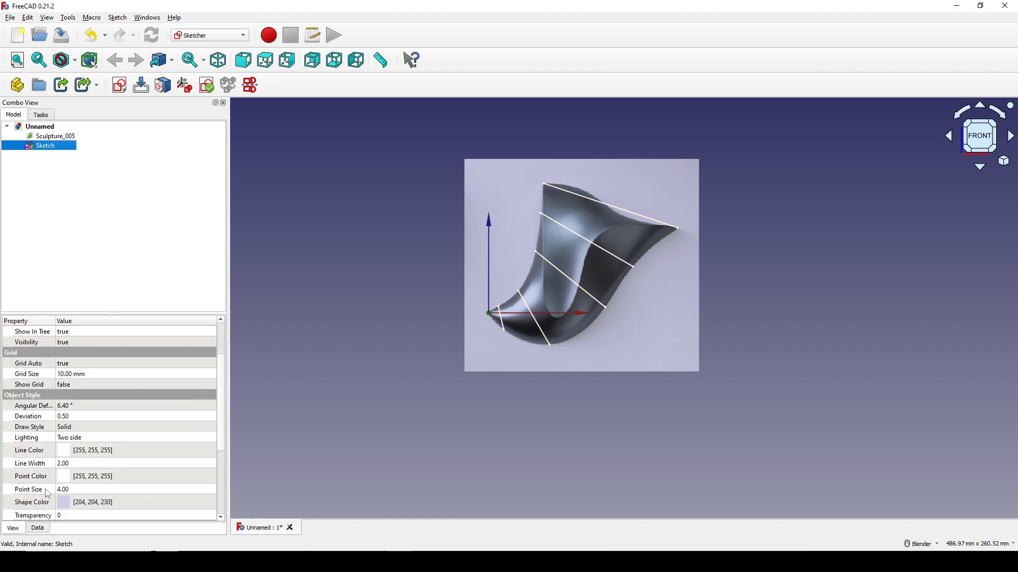
pyautogui.click(91, 488)
pyautogui.write('12')
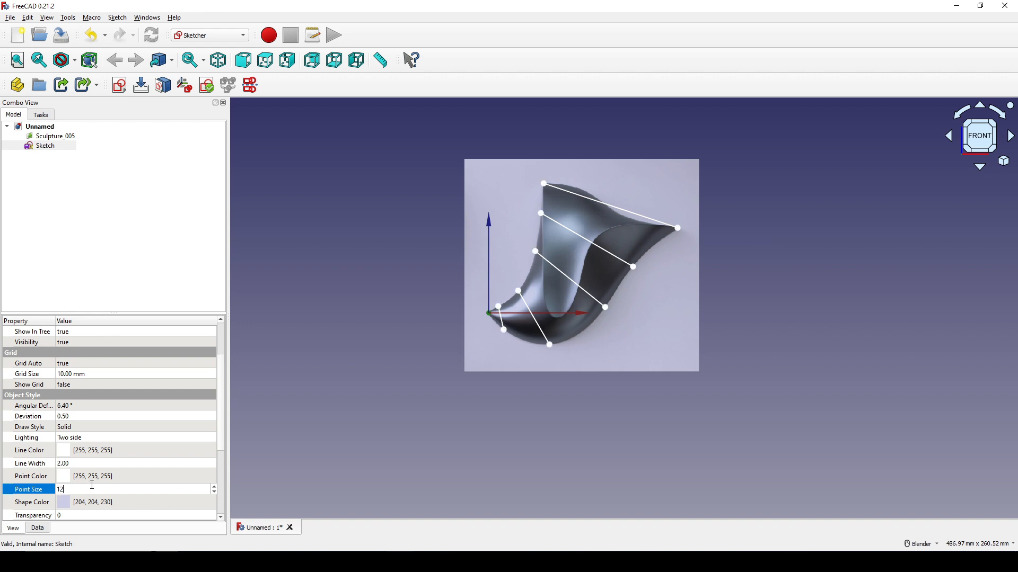
# - Create a new sketch on the YZ plane with no reversed direction for the sculpture's starting tip profile
pyautogui.click(337, 387)
pyautogui.scroll(2, 631, 288)
pyautogui.moveTo(631, 288)
pyautogui.mouseDown(button='middle')
pyautogui.moveTo(589, 290)
pyautogui.moveTo(619, 293)
pyautogui.mouseUp(button='middle')
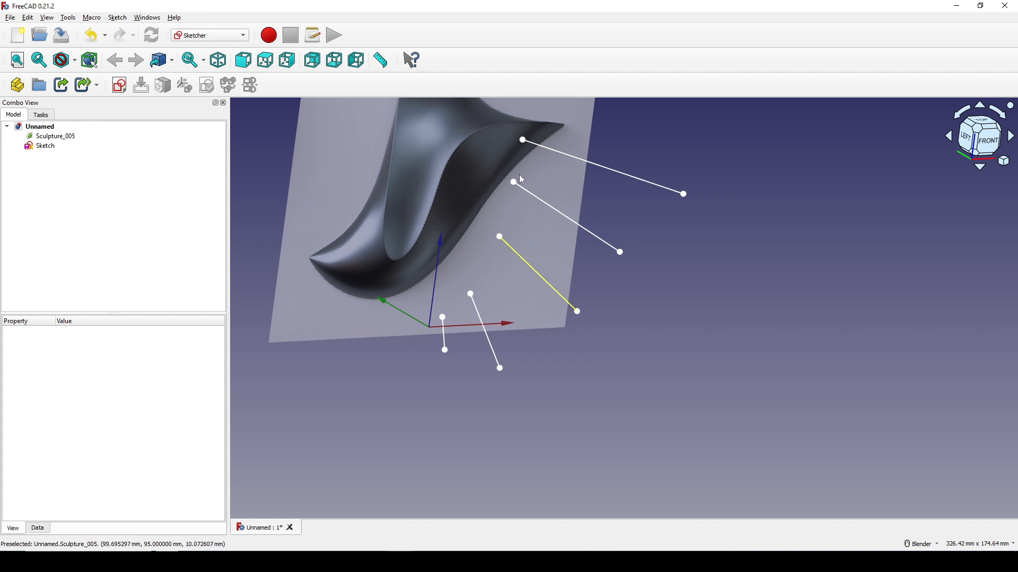
pyautogui.moveTo(557, 300); pyautogui.dragTo(412, 350, button='middle')
pyautogui.moveTo(497, 283); pyautogui.dragTo(481, 276, button='middle')
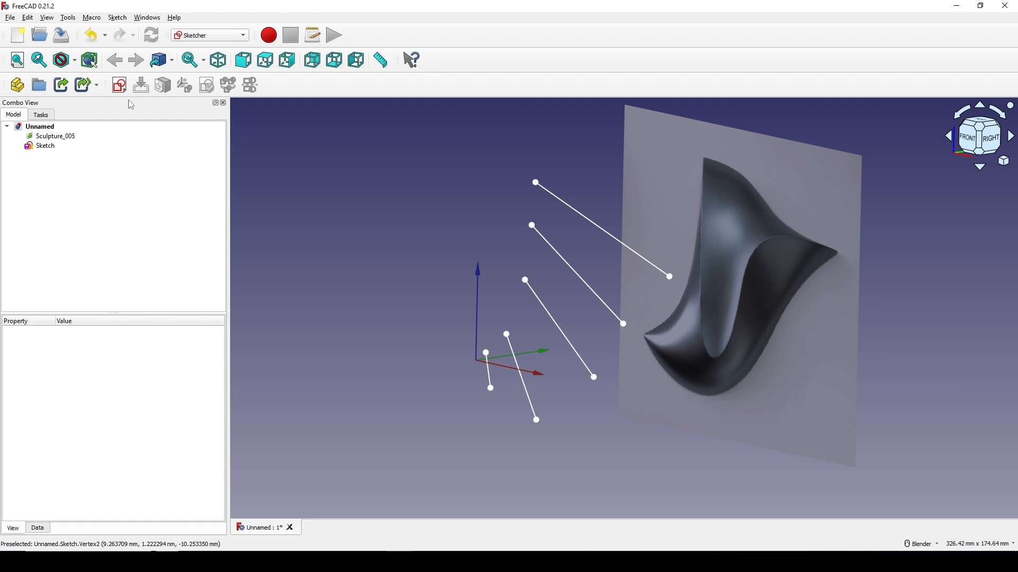
pyautogui.click(119, 90)
pyautogui.click(477, 265)
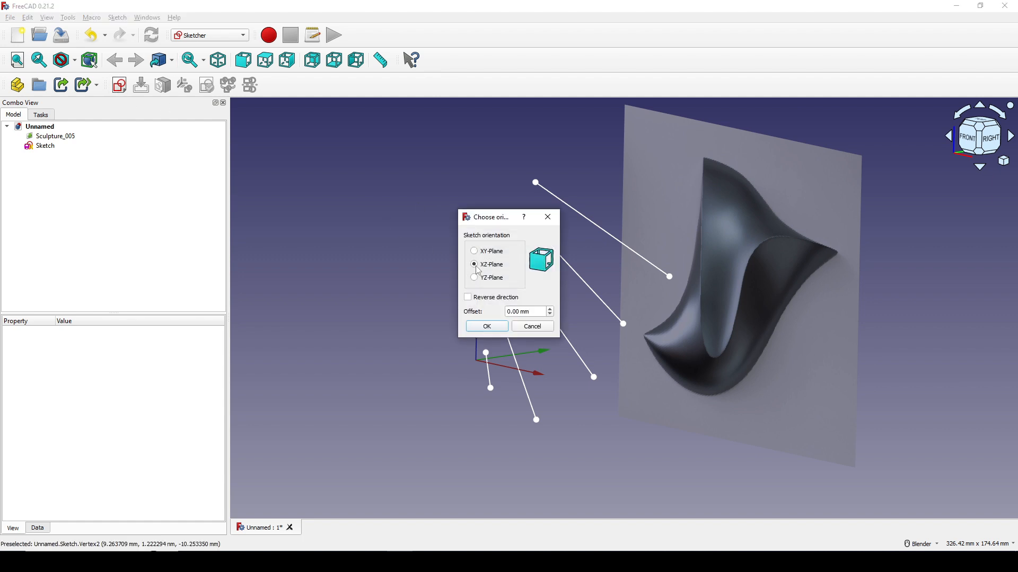
pyautogui.click(490, 279)
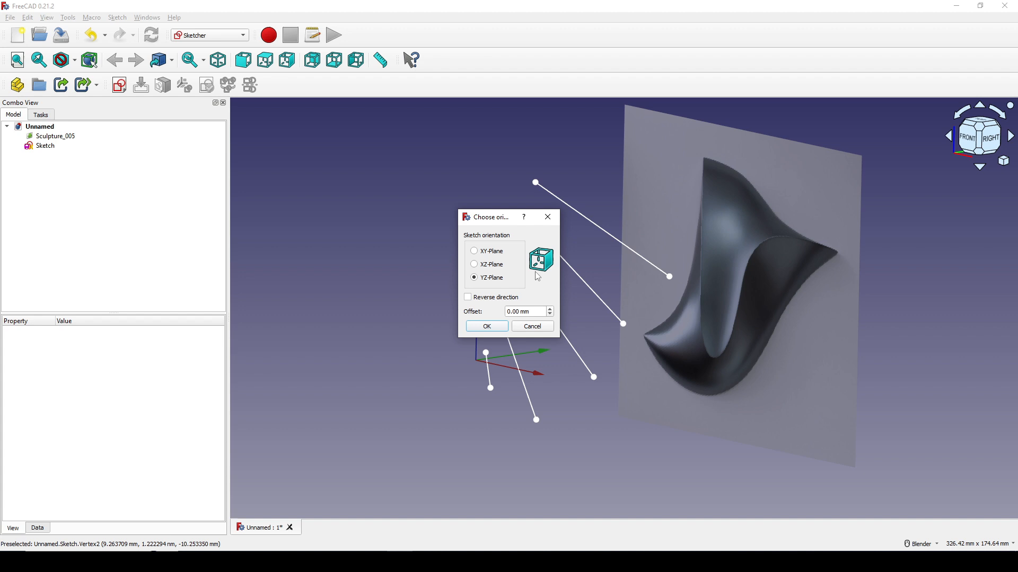
pyautogui.click(494, 326)
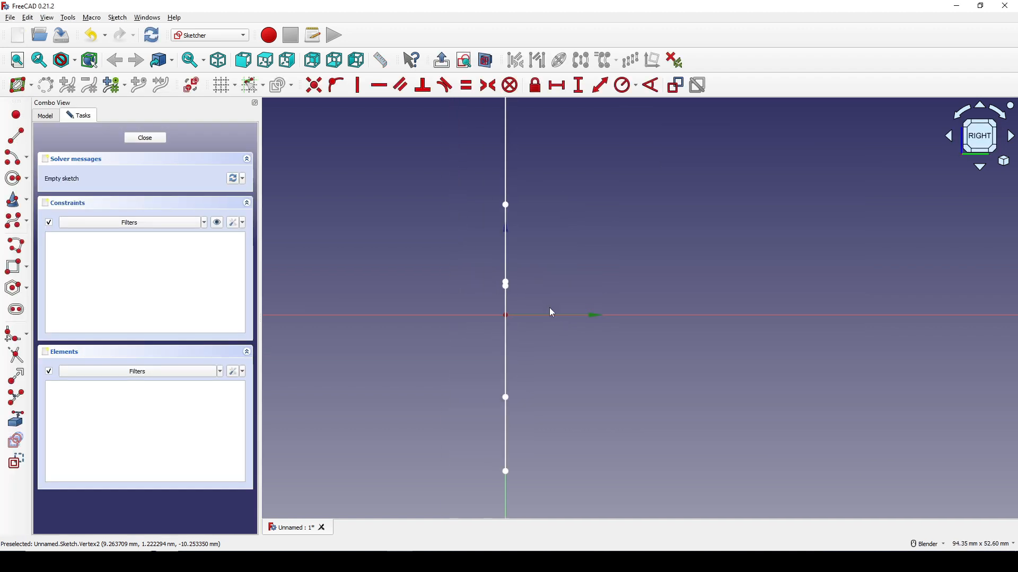
# - Draw a circle centred on the sketch origin with a radius of about 1.13 mm
pyautogui.click(16, 178)
pyautogui.scroll(1, 466, 392)
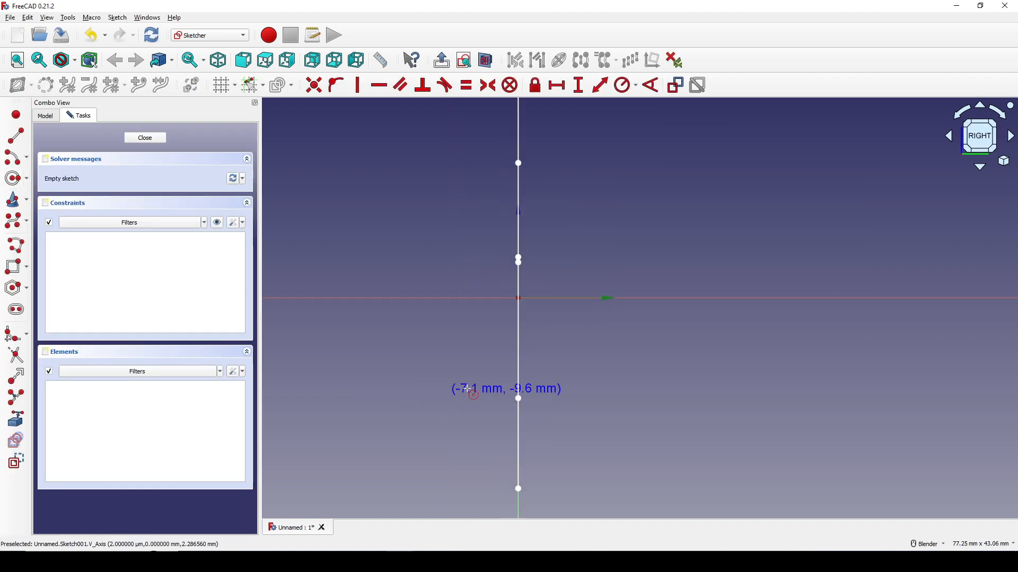
pyautogui.scroll(3, 545, 266)
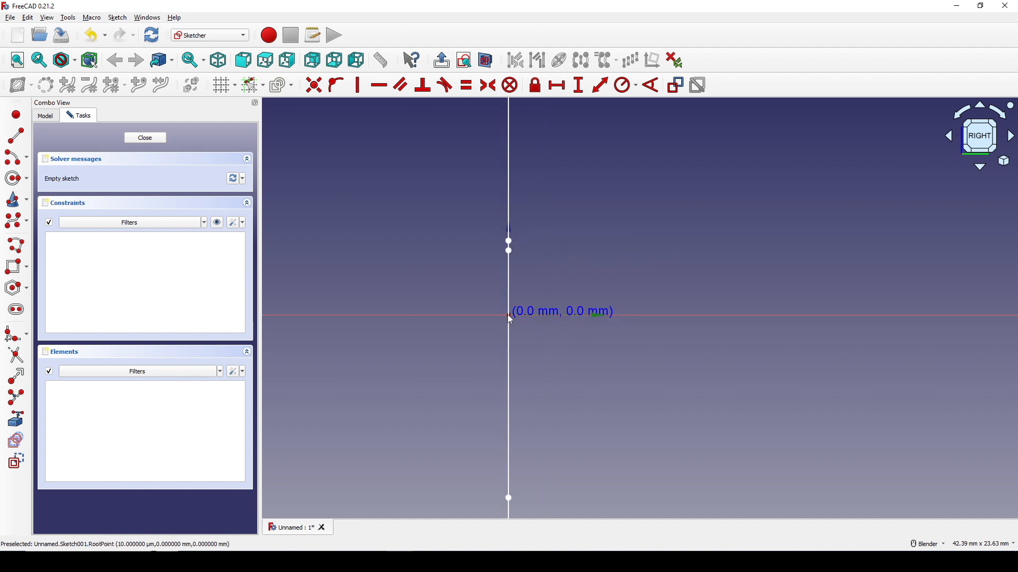
pyautogui.click(508, 316)
pyautogui.click(528, 313)
pyautogui.rightClick(570, 284)
pyautogui.keyDown('shift'); pyautogui.moveTo(570, 284); pyautogui.dragTo(535, 300, button='middle'); pyautogui.keyUp('shift')
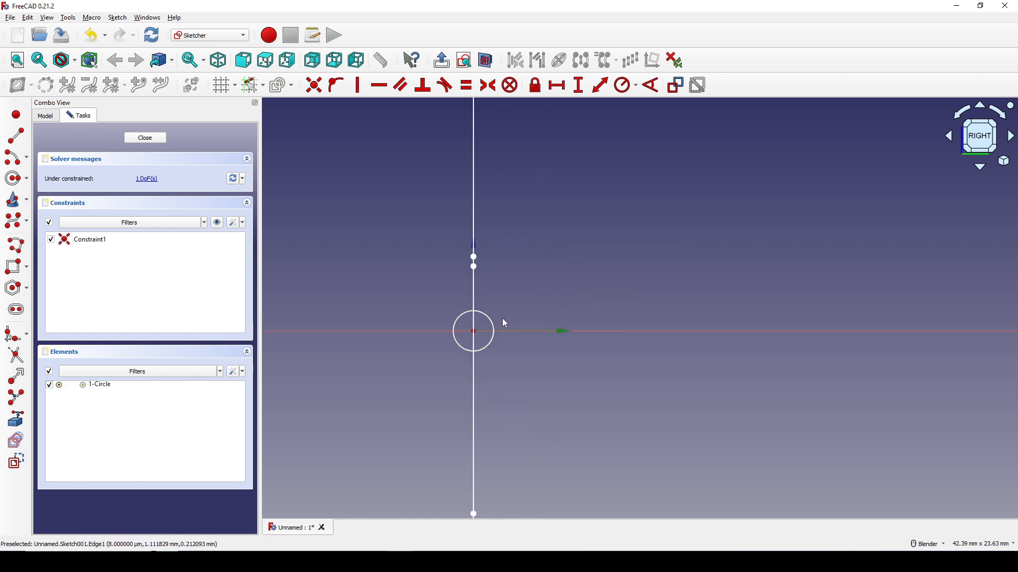
# - Constrain the origin circle's radius to 0.3 mm and close the sketch
pyautogui.click(624, 85)
pyautogui.click(485, 318)
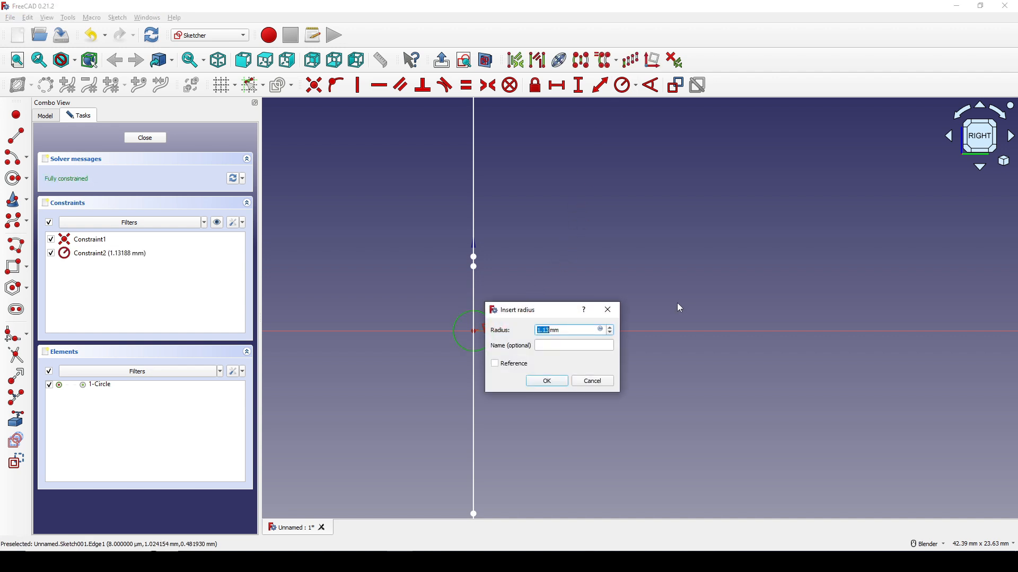
pyautogui.write('0.3')
pyautogui.press('Return')
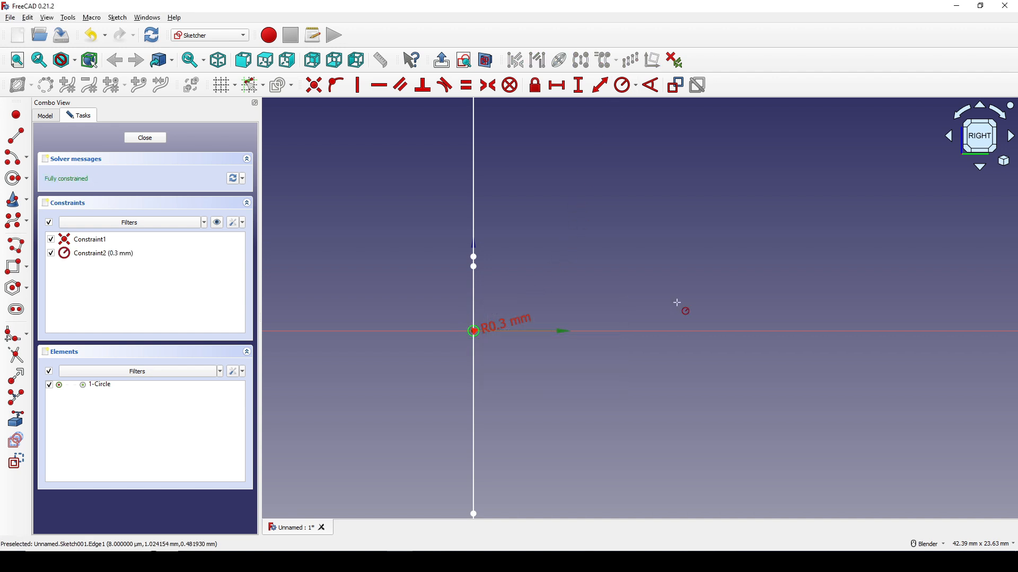
pyautogui.click(146, 137)
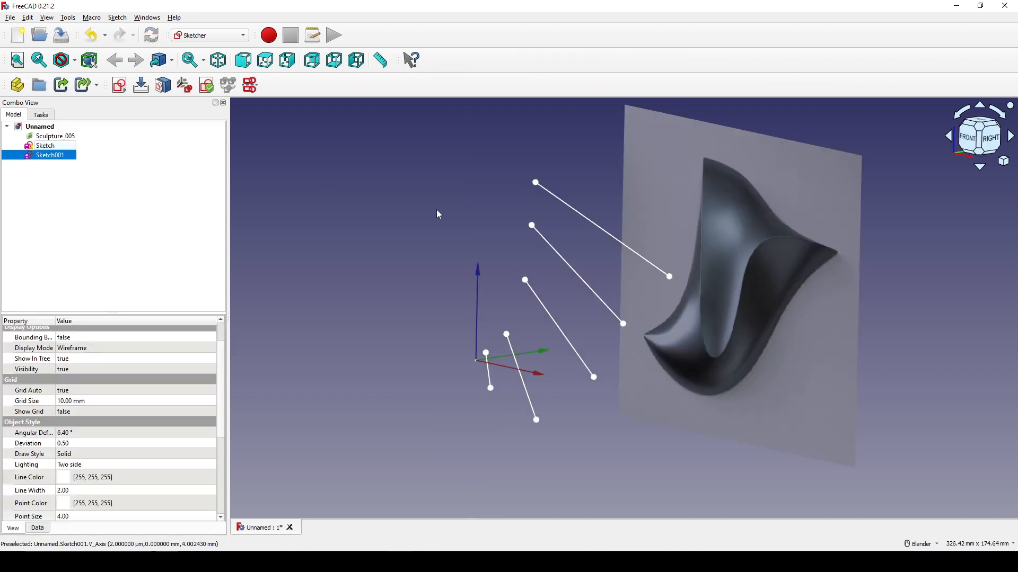
# - Examine the small circle at the origin and its placement relative to the cross-section guide lines and reference image
pyautogui.moveTo(437, 208)
pyautogui.mouseDown(button='middle')
pyautogui.moveTo(535, 253)
pyautogui.moveTo(552, 296)
pyautogui.moveTo(629, 307)
pyautogui.moveTo(707, 297)
pyautogui.mouseUp(button='middle')
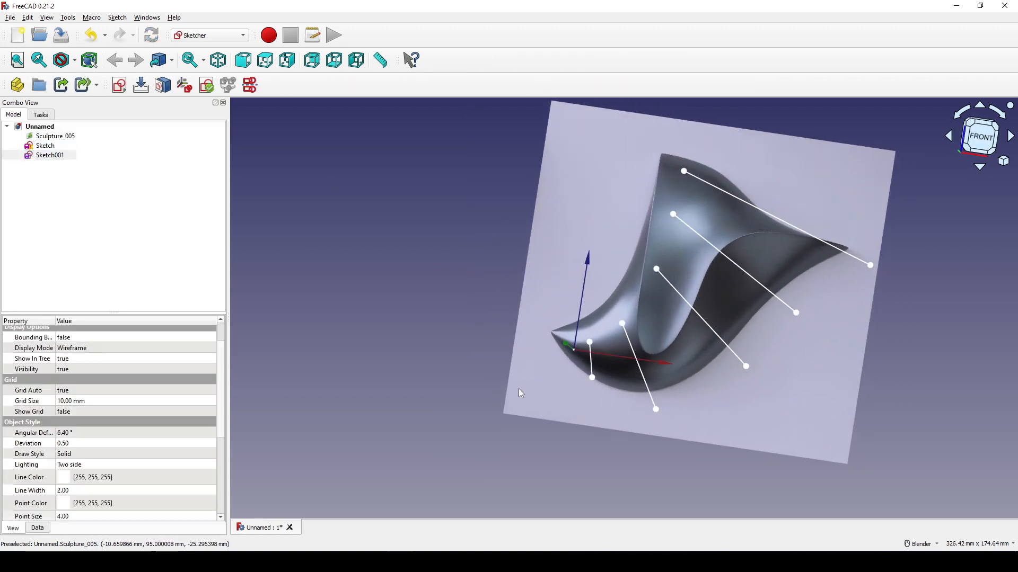
pyautogui.moveTo(519, 389); pyautogui.dragTo(496, 435, button='middle')
pyautogui.scroll(2, 522, 428)
pyautogui.keyDown('shift'); pyautogui.moveTo(599, 398); pyautogui.dragTo(603, 334, button='middle'); pyautogui.keyUp('shift')
pyautogui.scroll(2, 603, 334)
pyautogui.scroll(6, 526, 335)
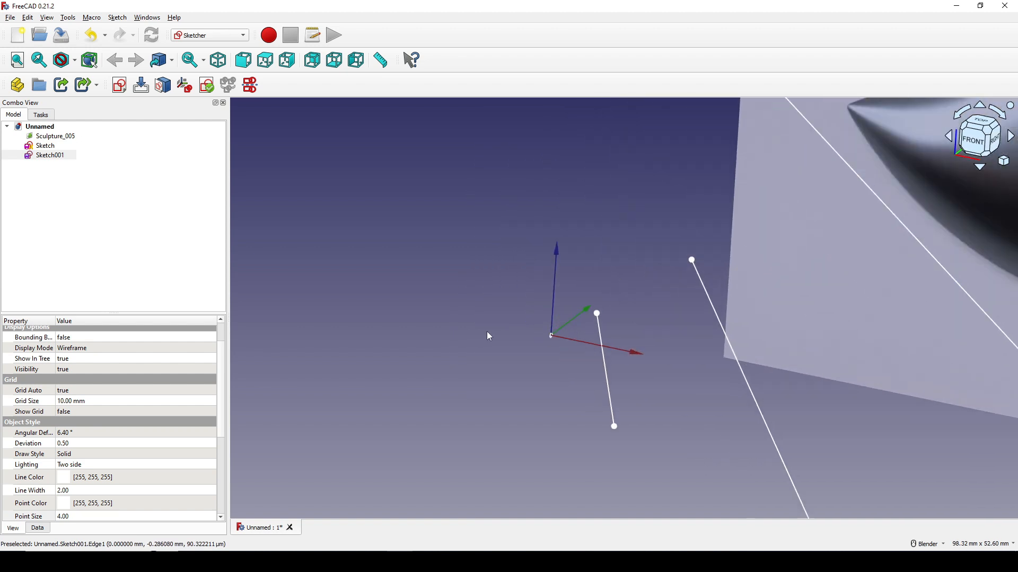
pyautogui.scroll(4, 556, 334)
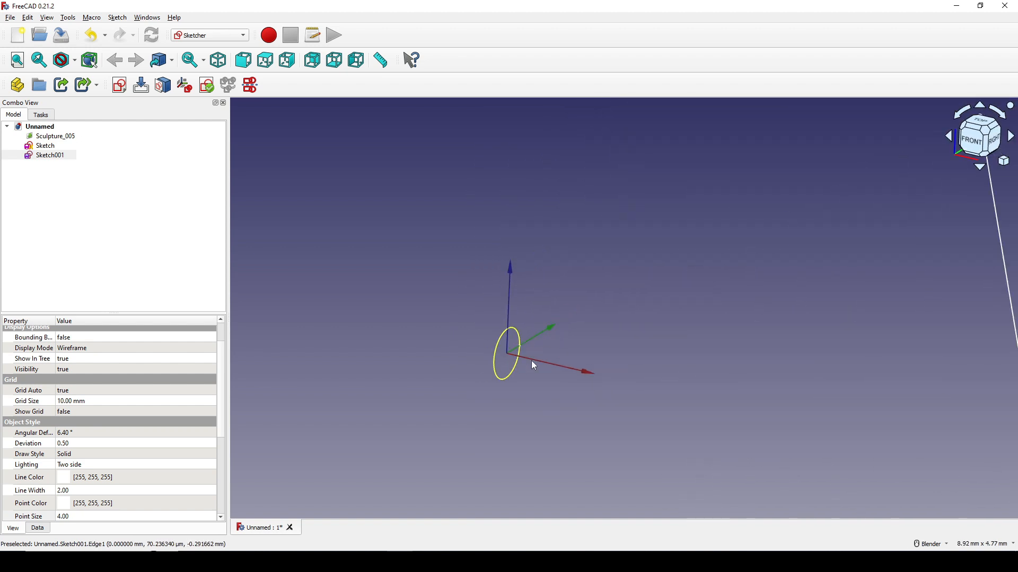
pyautogui.scroll(-6, 535, 365)
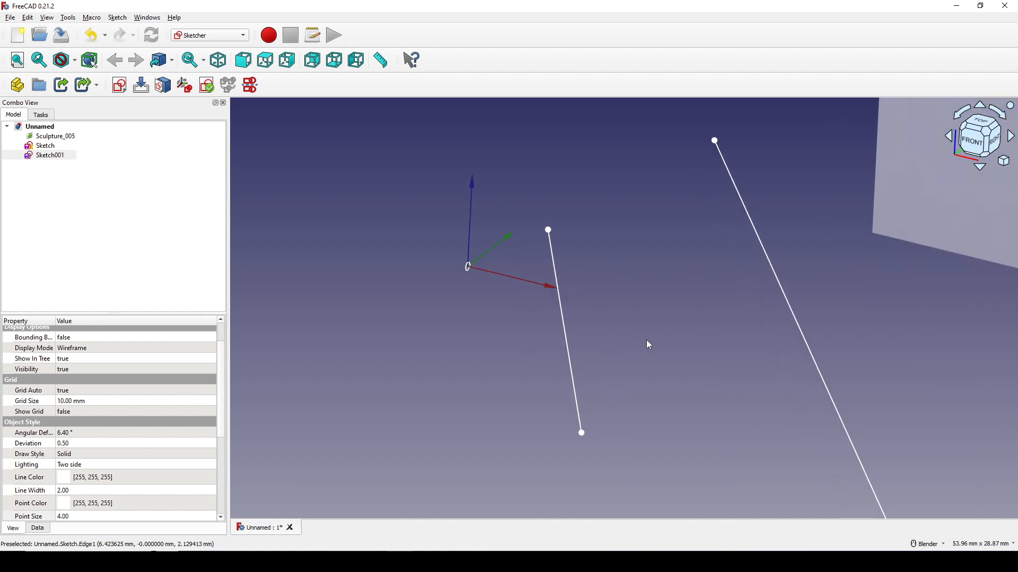
pyautogui.moveTo(647, 340)
pyautogui.keyDown('shift'); pyautogui.mouseDown(button='middle')
pyautogui.moveTo(604, 308)
pyautogui.moveTo(643, 300)
pyautogui.moveTo(588, 304)
pyautogui.moveTo(592, 319)
pyautogui.mouseUp(button='middle'); pyautogui.keyUp('shift')
pyautogui.click(604, 308)
pyautogui.moveTo(593, 319)
pyautogui.mouseDown(button='middle')
pyautogui.moveTo(661, 297)
pyautogui.moveTo(637, 316)
pyautogui.mouseUp(button='middle')
pyautogui.scroll(-4, 553, 245)
pyautogui.scroll(-5, 652, 384)
pyautogui.scroll(2, 655, 385)
pyautogui.moveTo(736, 394)
pyautogui.keyDown('shift'); pyautogui.mouseDown(button='middle')
pyautogui.moveTo(724, 454)
pyautogui.moveTo(670, 387)
pyautogui.moveTo(644, 391)
pyautogui.mouseUp(button='middle'); pyautogui.keyUp('shift')
pyautogui.scroll(-2, 724, 454)
pyautogui.press('Print')
pyautogui.moveTo(453, 91); pyautogui.dragTo(936, 496)
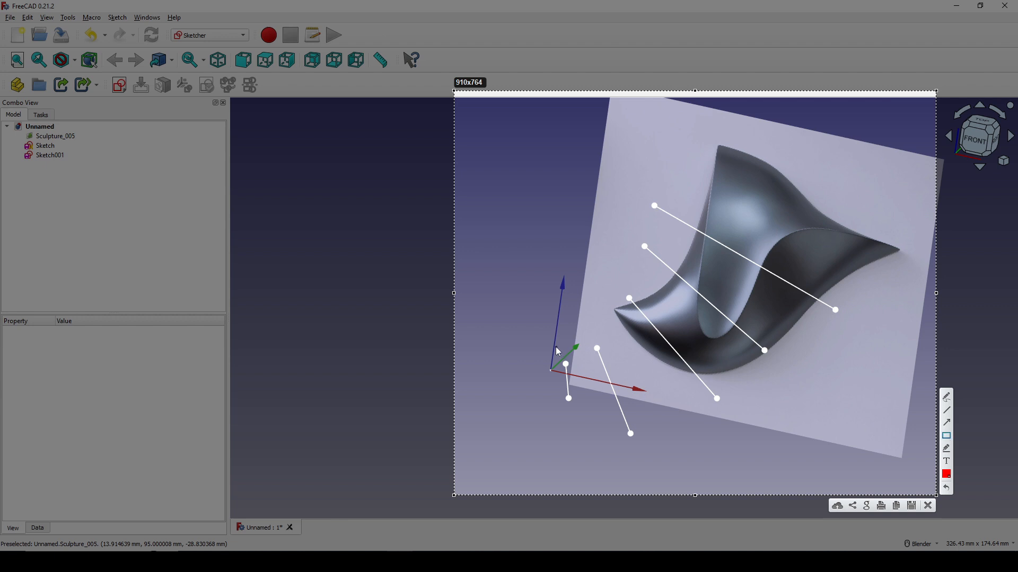
pyautogui.moveTo(555, 346); pyautogui.dragTo(591, 412)
pyautogui.click(928, 506)
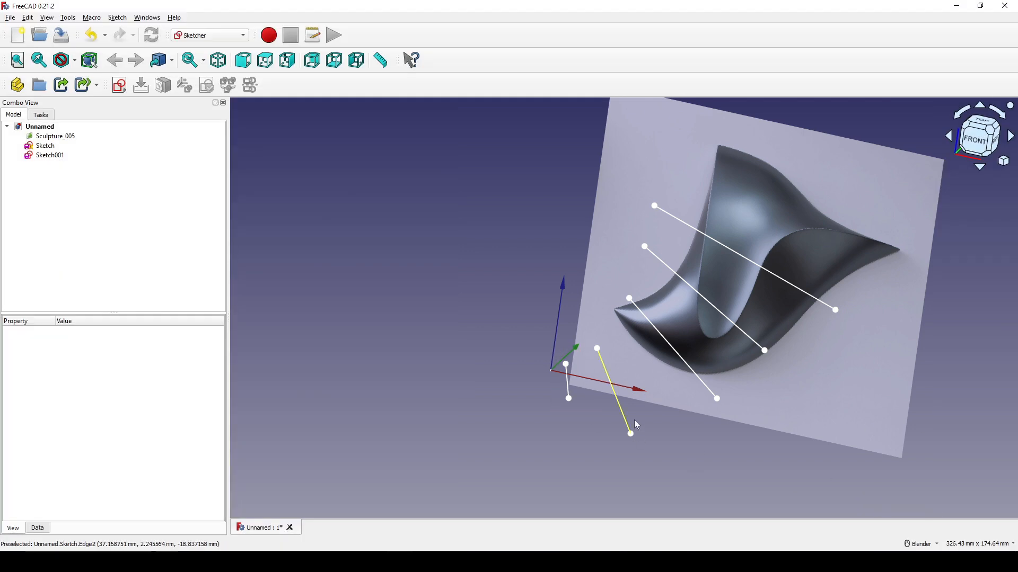
# - Start a new sketch attached to the two endpoints of the shortest guide line, using the Align O-X-Y method
pyautogui.scroll(5, 641, 419)
pyautogui.scroll(2, 498, 295)
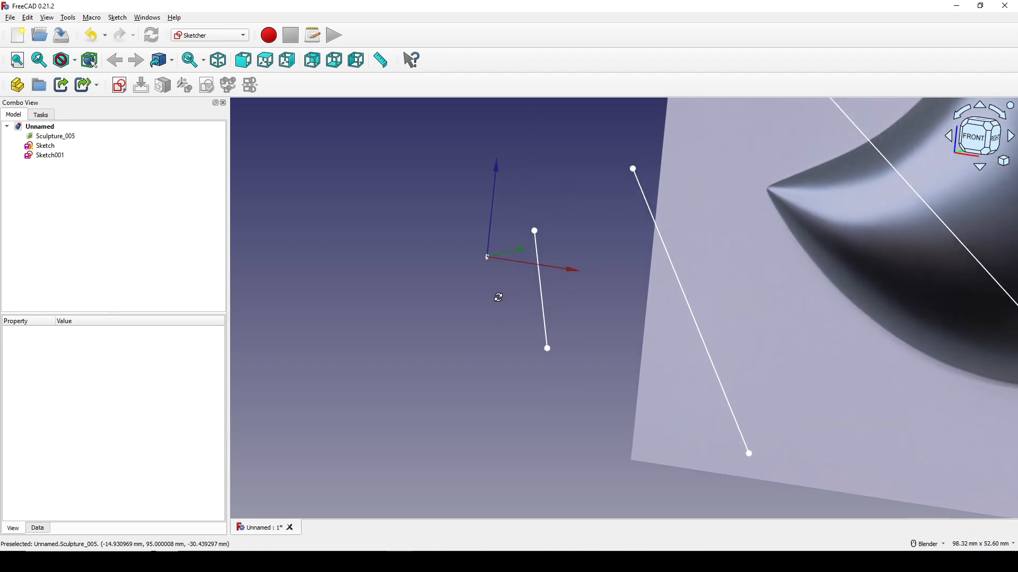
pyautogui.click(487, 288)
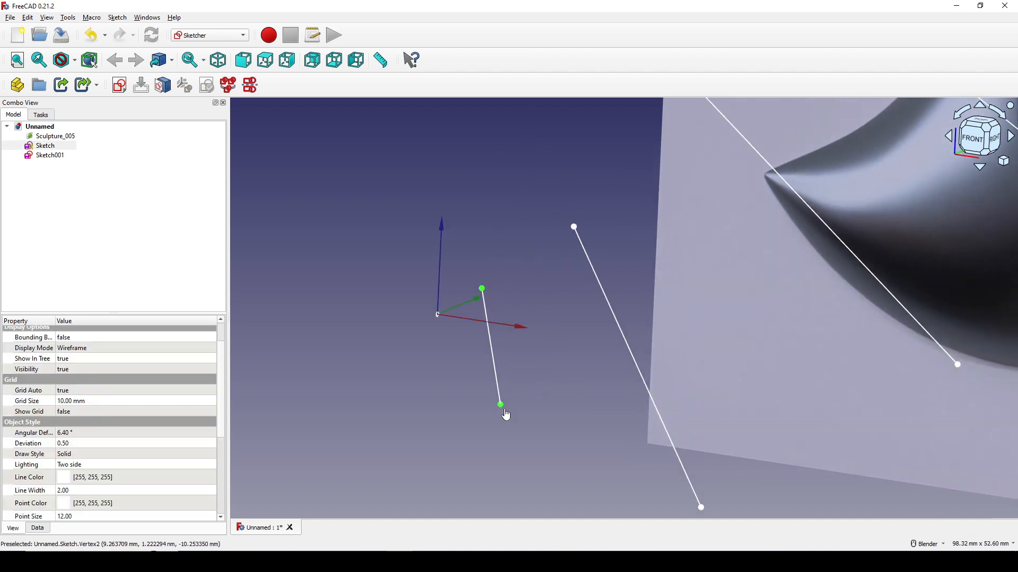
pyautogui.click(119, 85)
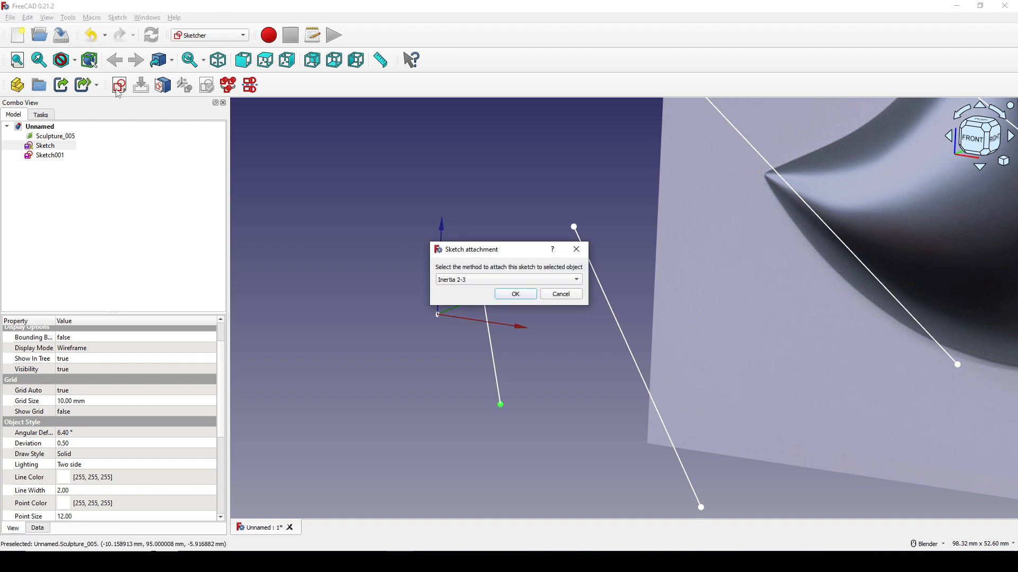
pyautogui.click(485, 280)
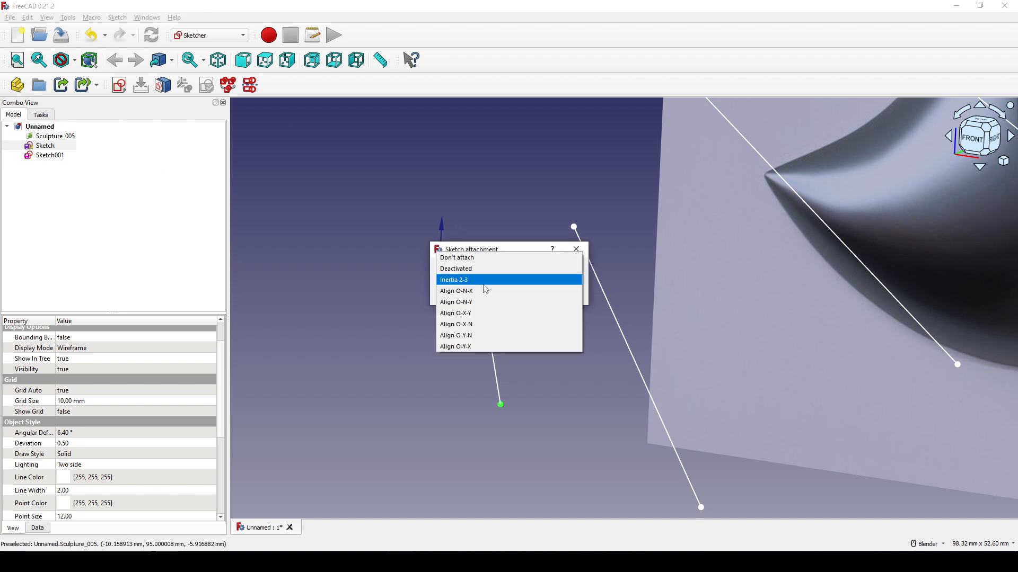
pyautogui.click(479, 315)
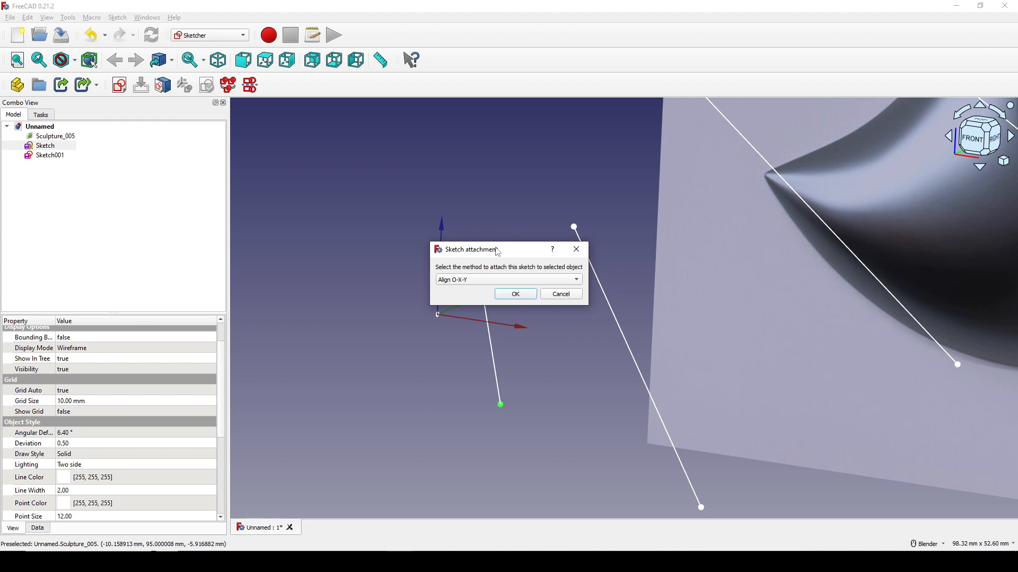
pyautogui.moveTo(498, 253); pyautogui.dragTo(316, 263)
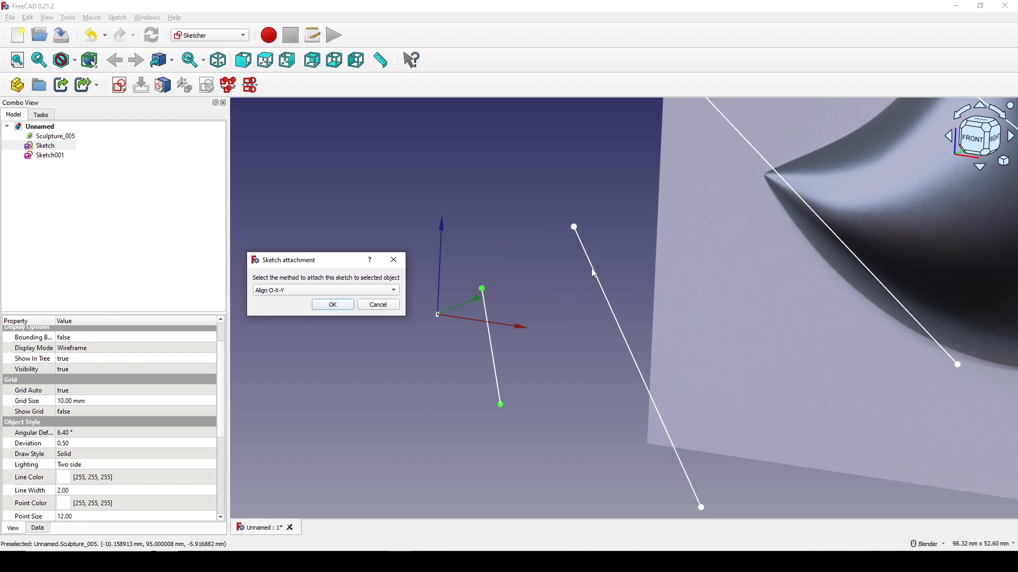
pyautogui.press('Print')
pyautogui.moveTo(237, 175); pyautogui.dragTo(614, 464)
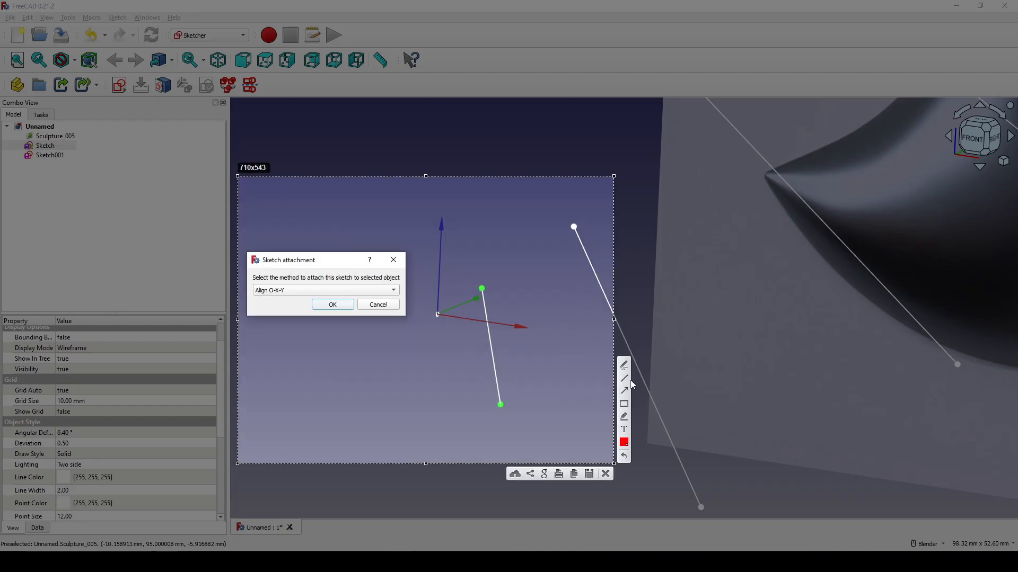
pyautogui.moveTo(390, 345); pyautogui.dragTo(391, 346)
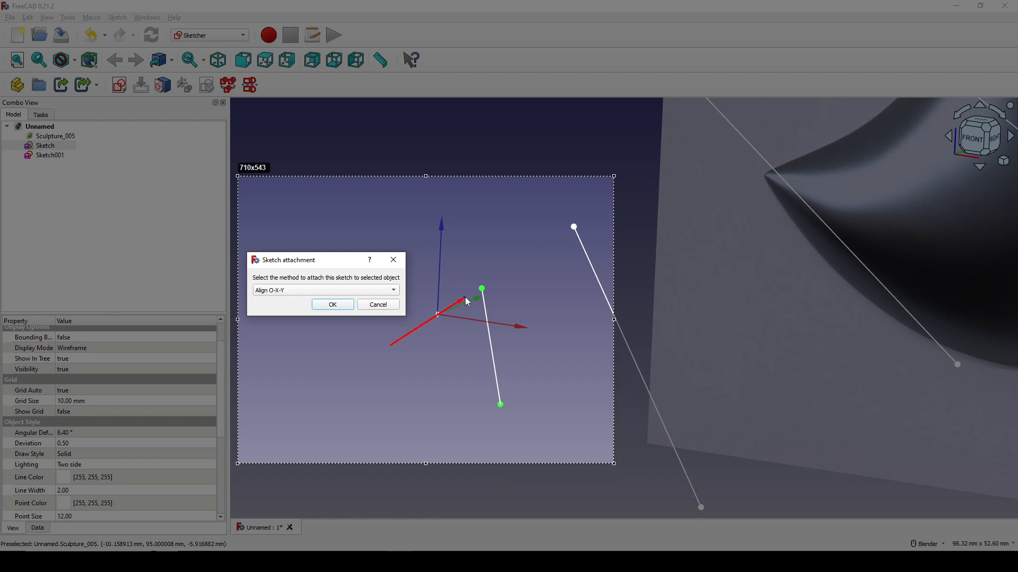
pyautogui.moveTo(481, 295); pyautogui.dragTo(481, 295)
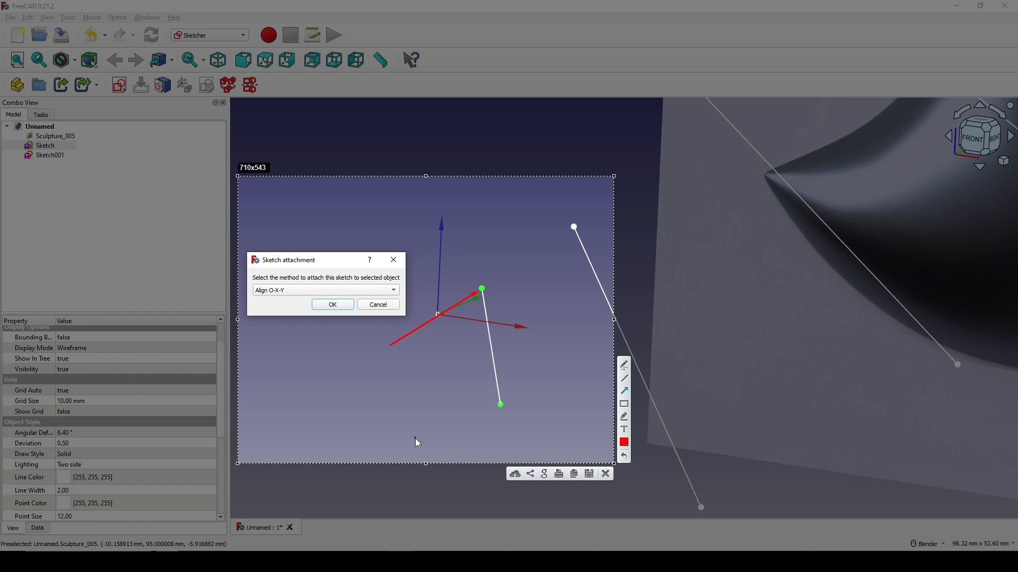
pyautogui.moveTo(415, 439); pyautogui.dragTo(501, 409)
pyautogui.click(603, 475)
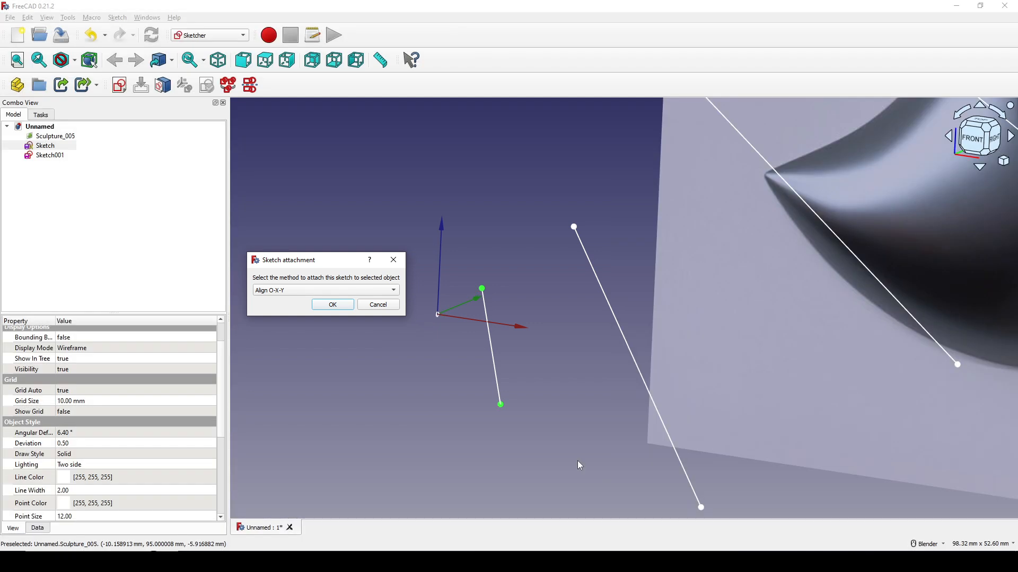
# - Accept the Align O-X-Y attachment and link the shortest guide line into the new sketch as external geometry
pyautogui.click(332, 304)
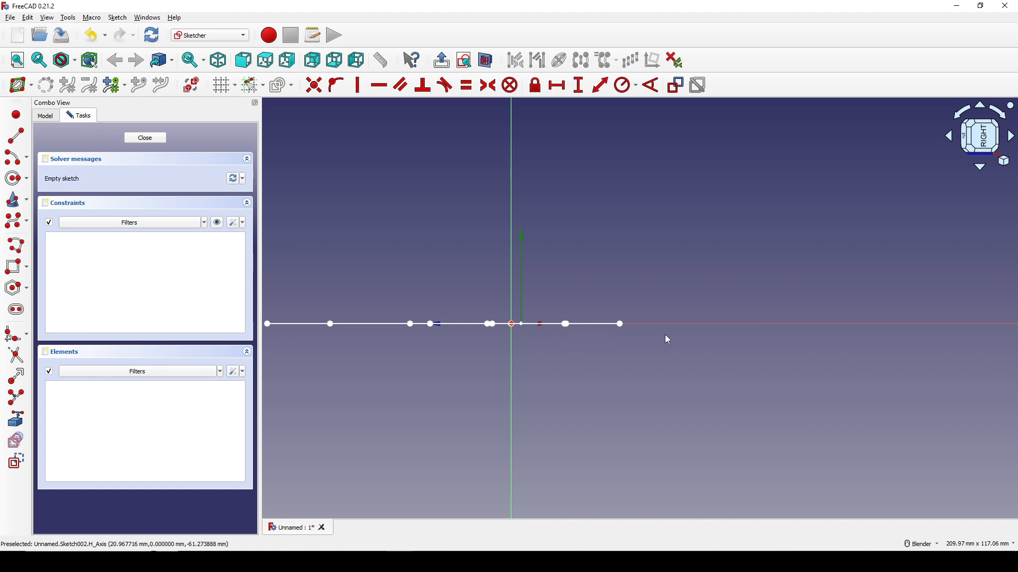
pyautogui.moveTo(613, 288); pyautogui.dragTo(590, 325, button='middle')
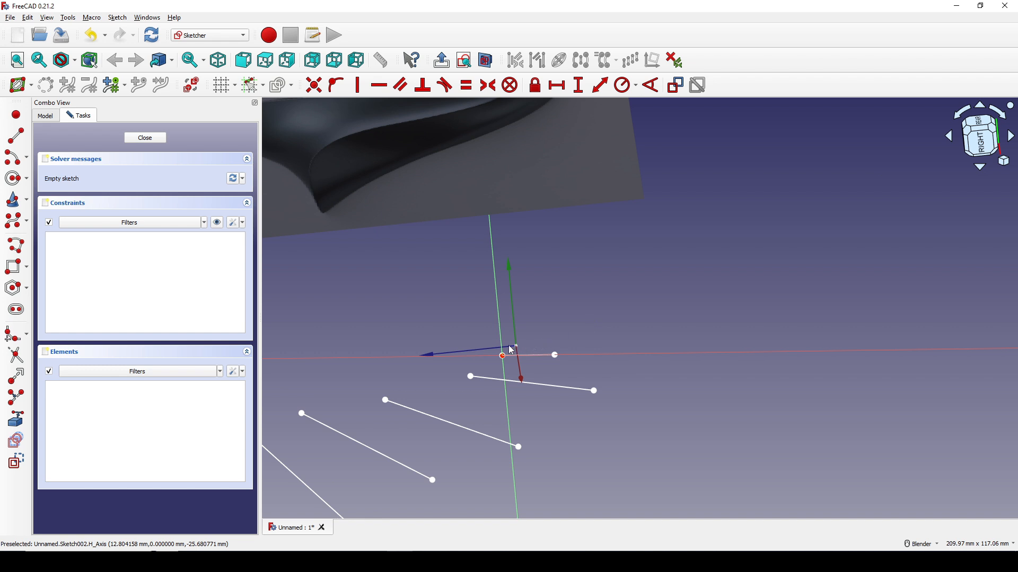
pyautogui.scroll(5, 493, 376)
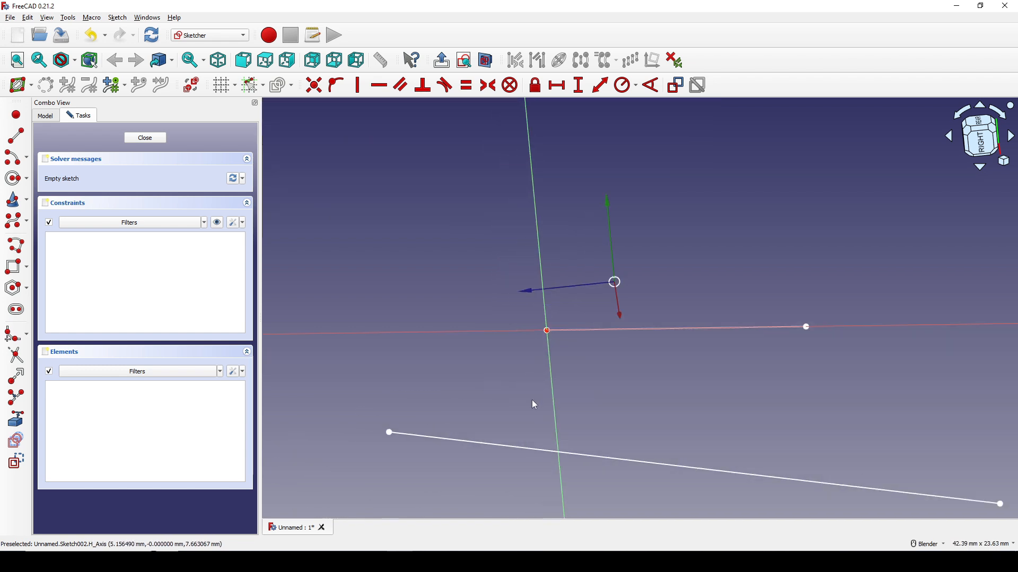
pyautogui.moveTo(532, 405)
pyautogui.mouseDown(button='middle')
pyautogui.moveTo(486, 418)
pyautogui.moveTo(404, 367)
pyautogui.moveTo(634, 411)
pyautogui.moveTo(613, 438)
pyautogui.moveTo(643, 411)
pyautogui.moveTo(788, 394)
pyautogui.mouseUp(button='middle')
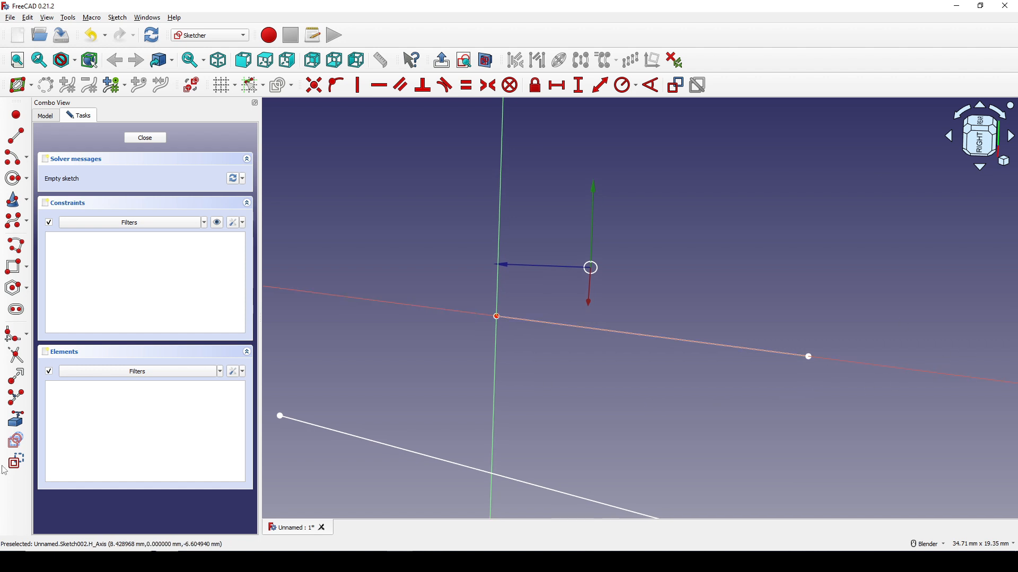
pyautogui.click(16, 420)
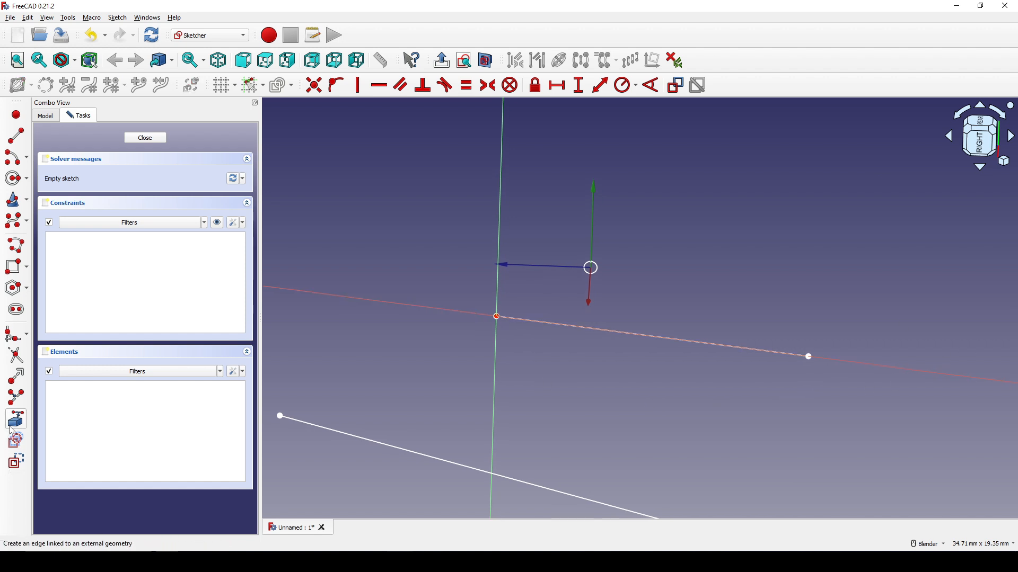
pyautogui.click(619, 334)
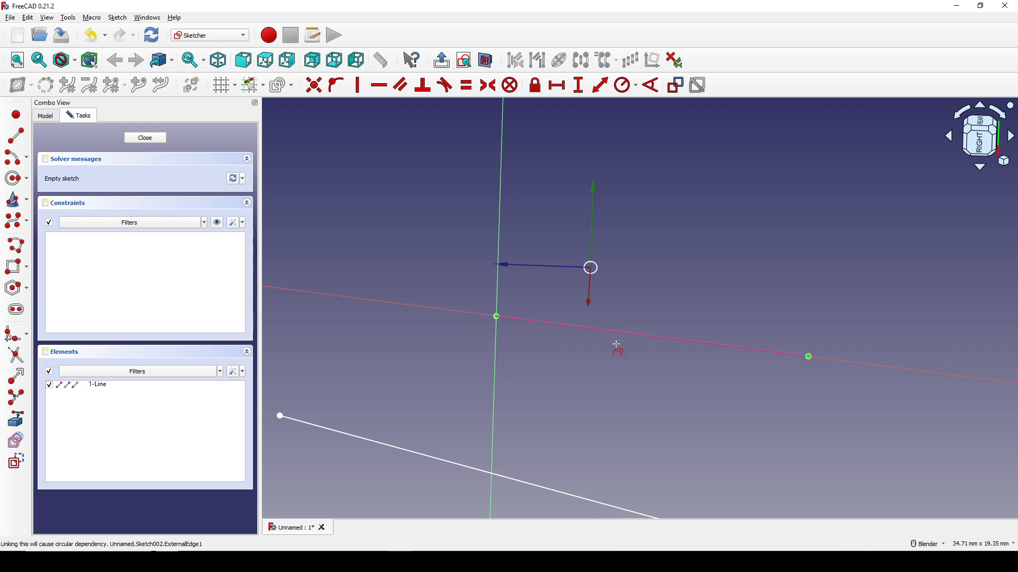
# - Draw a circle centred on the linked guide line near its middle, with its edge inside the line's endpoints
pyautogui.scroll(-3, 564, 379)
pyautogui.scroll(2, 510, 385)
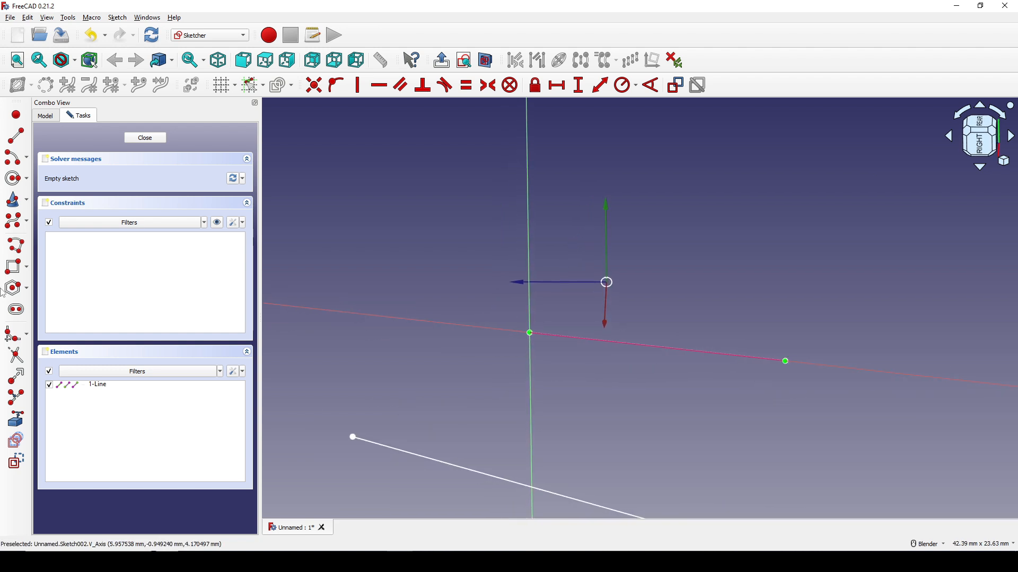
pyautogui.click(14, 180)
pyautogui.click(653, 346)
pyautogui.click(737, 345)
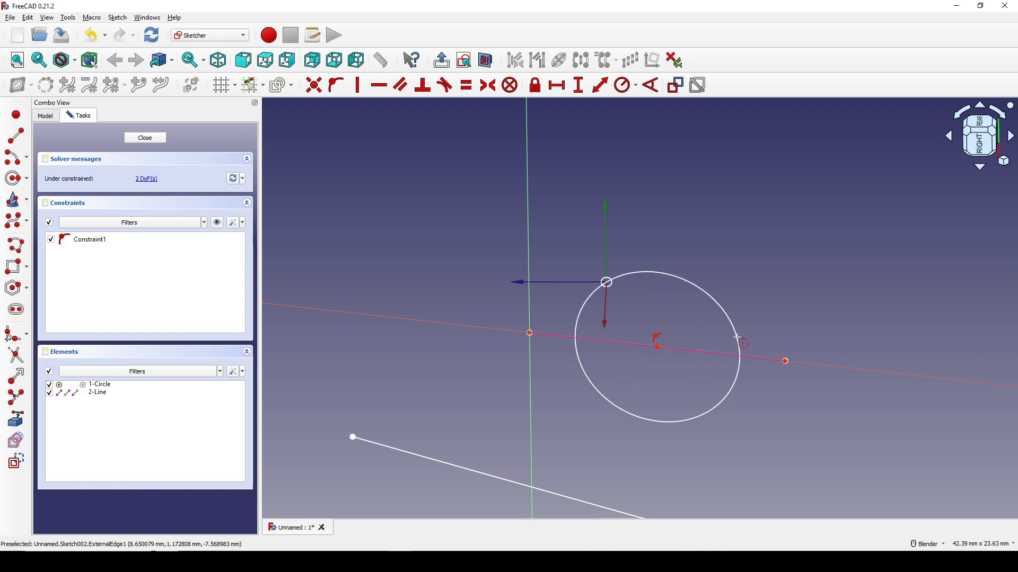
# - Constrain the circle's edge to the linked guide line's endpoint farther from the sketch origin with a point-on-object constraint
pyautogui.moveTo(793, 334)
pyautogui.mouseDown(button='middle')
pyautogui.moveTo(797, 316)
pyautogui.moveTo(643, 351)
pyautogui.mouseUp(button='middle')
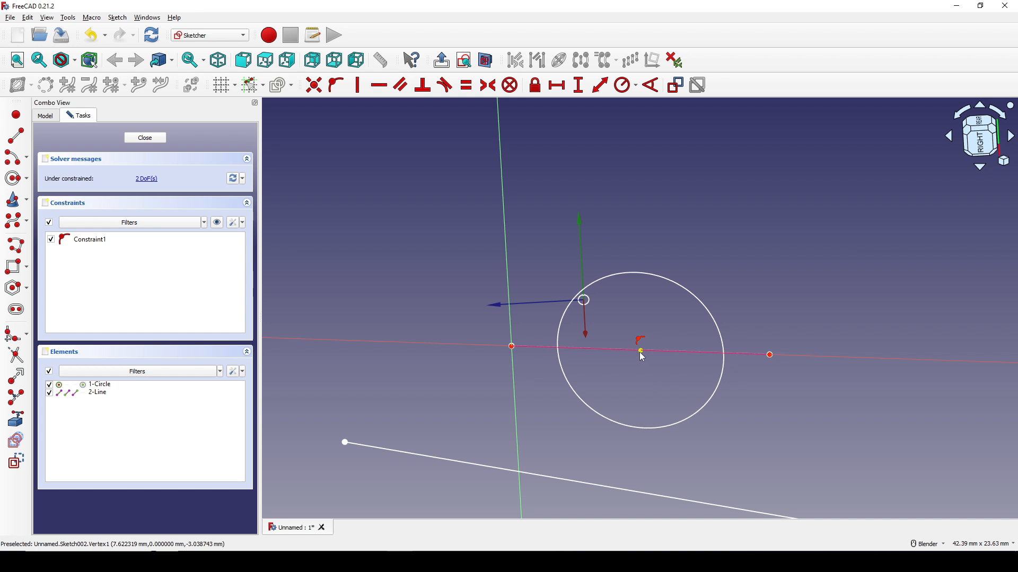
pyautogui.keyDown('shift'); pyautogui.moveTo(638, 352); pyautogui.dragTo(601, 364, button='middle'); pyautogui.keyUp('shift')
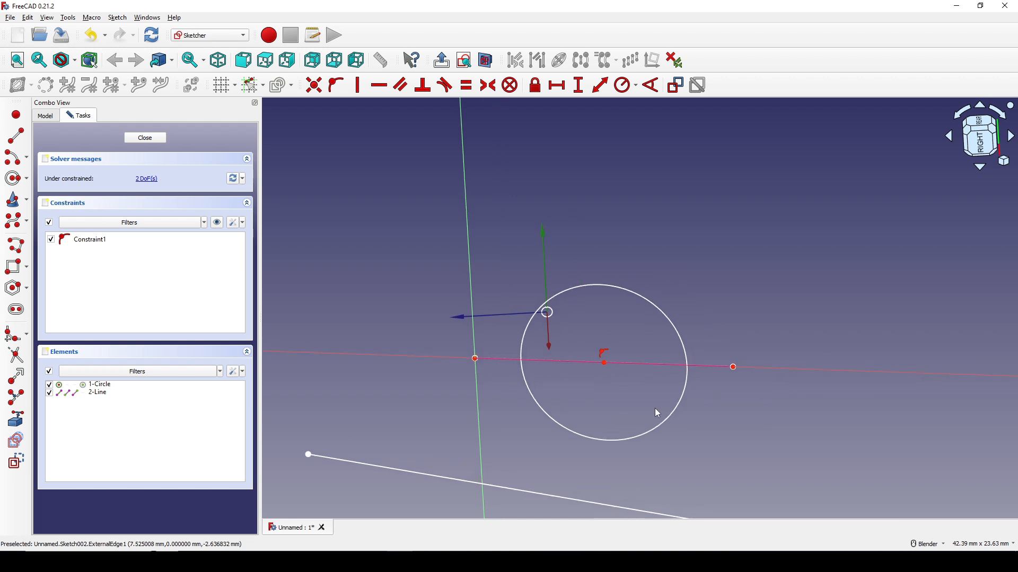
pyautogui.click(684, 407)
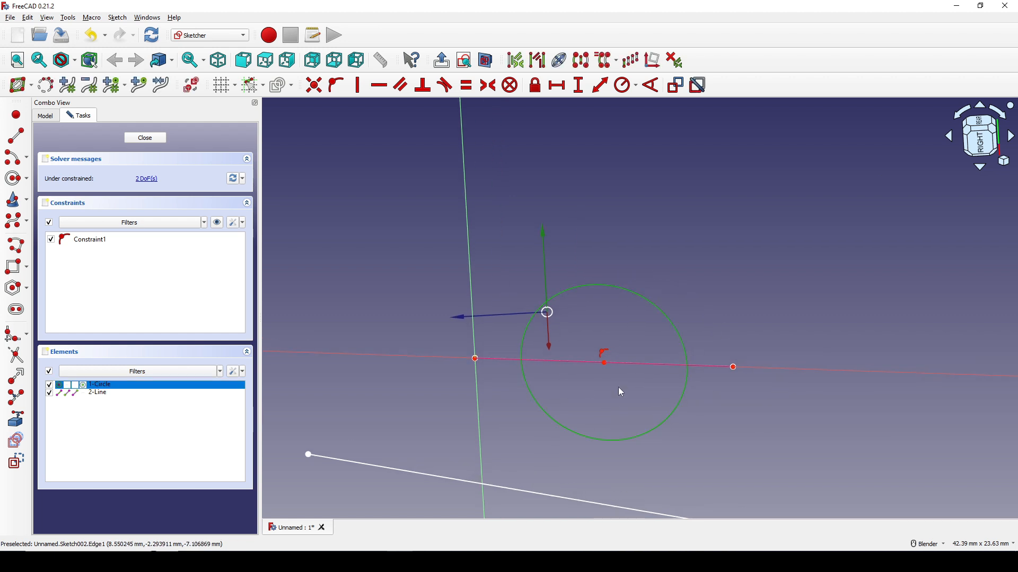
pyautogui.click(733, 371)
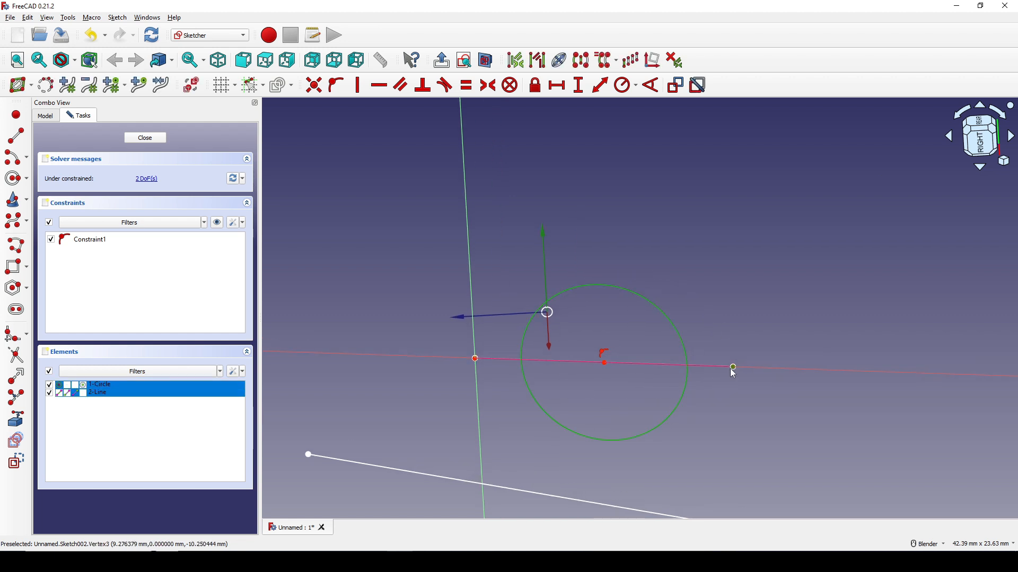
pyautogui.click(340, 86)
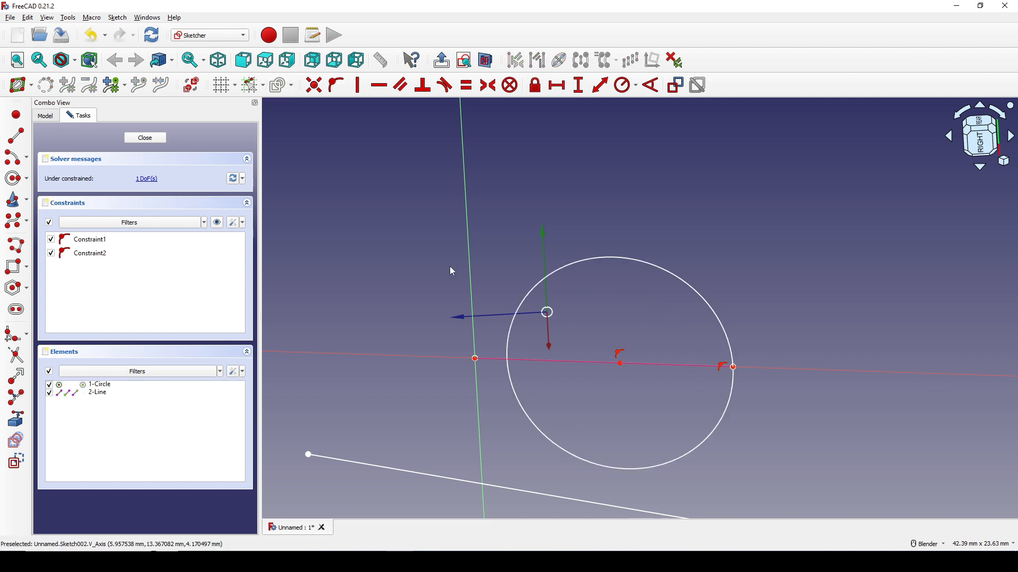
# - Constrain the circle's edge to the guide line's other endpoint at the sketch origin and close the sketch
pyautogui.click(516, 393)
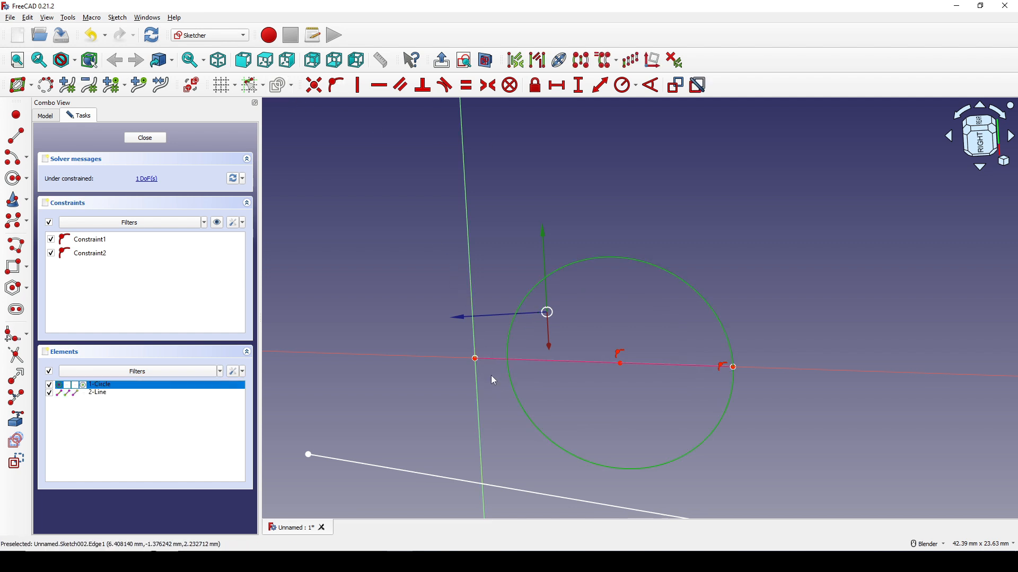
pyautogui.click(477, 360)
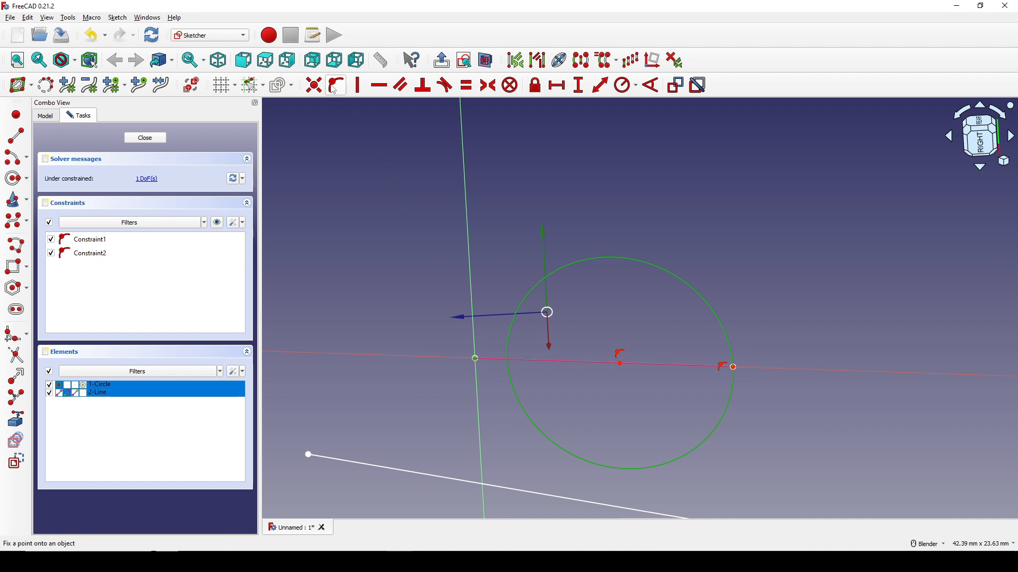
pyautogui.press('o')
pyautogui.scroll(-4, 653, 259)
pyautogui.scroll(2, 577, 289)
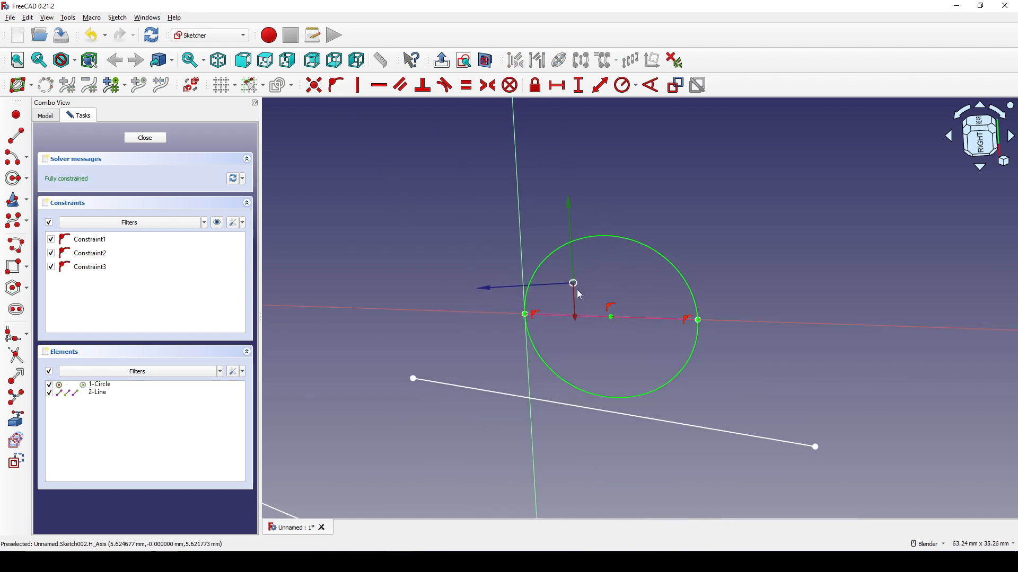
pyautogui.scroll(-1, 617, 307)
pyautogui.moveTo(616, 307)
pyautogui.mouseDown(button='middle')
pyautogui.moveTo(540, 301)
pyautogui.moveTo(552, 363)
pyautogui.moveTo(608, 368)
pyautogui.mouseUp(button='middle')
pyautogui.click(153, 137)
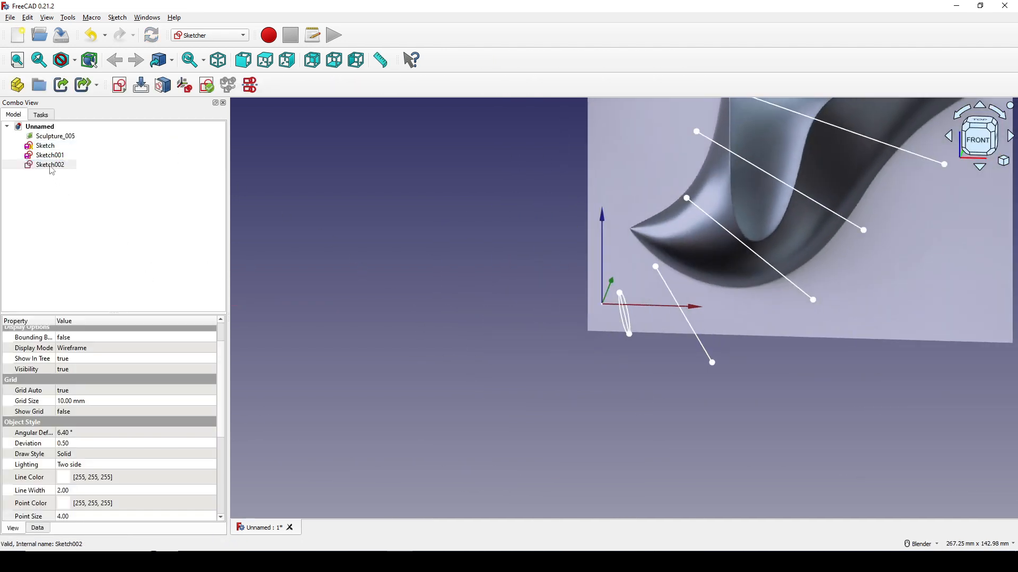
# - Examine the finished circle on the shortest guide line relative to the neighbouring guide lines and the reference image
pyautogui.click(53, 168)
pyautogui.scroll(5, 641, 336)
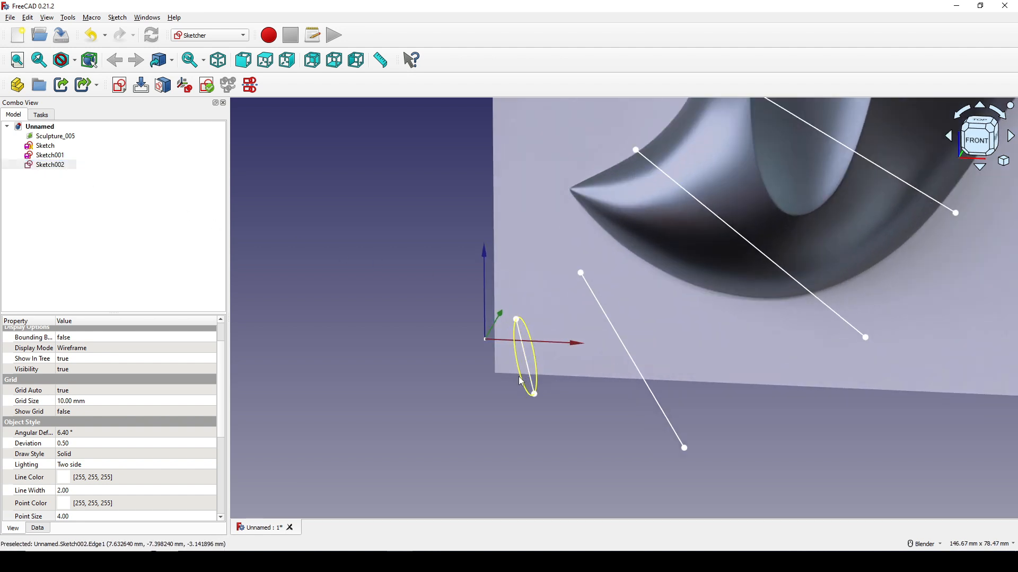
pyautogui.scroll(-4, 558, 383)
pyautogui.keyDown('shift'); pyautogui.moveTo(539, 441); pyautogui.dragTo(507, 418, button='middle'); pyautogui.keyUp('shift')
pyautogui.click(507, 418)
pyautogui.scroll(1, 583, 395)
pyautogui.moveTo(574, 397); pyautogui.dragTo(670, 423, button='middle')
pyautogui.scroll(5, 595, 379)
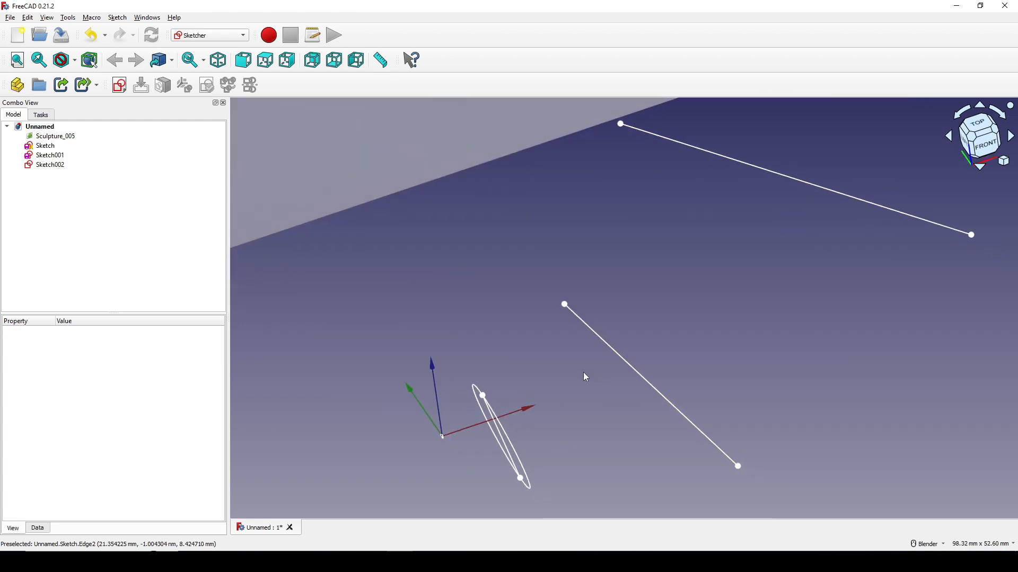
# - Create a new sketch attached to the two endpoints of the second guide line from the origin, using the Align O-X-Y method
pyautogui.keyDown('shift'); pyautogui.moveTo(586, 377); pyautogui.dragTo(542, 338, button='middle'); pyautogui.keyUp('shift')
pyautogui.click(548, 292)
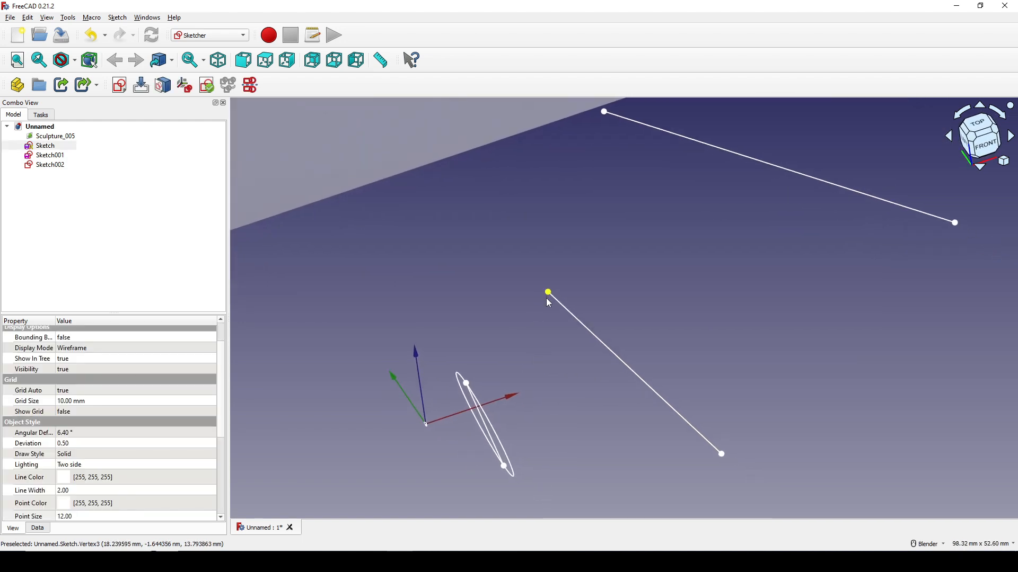
pyautogui.keyDown('ctrl'); pyautogui.click(722, 454); pyautogui.keyUp('ctrl')
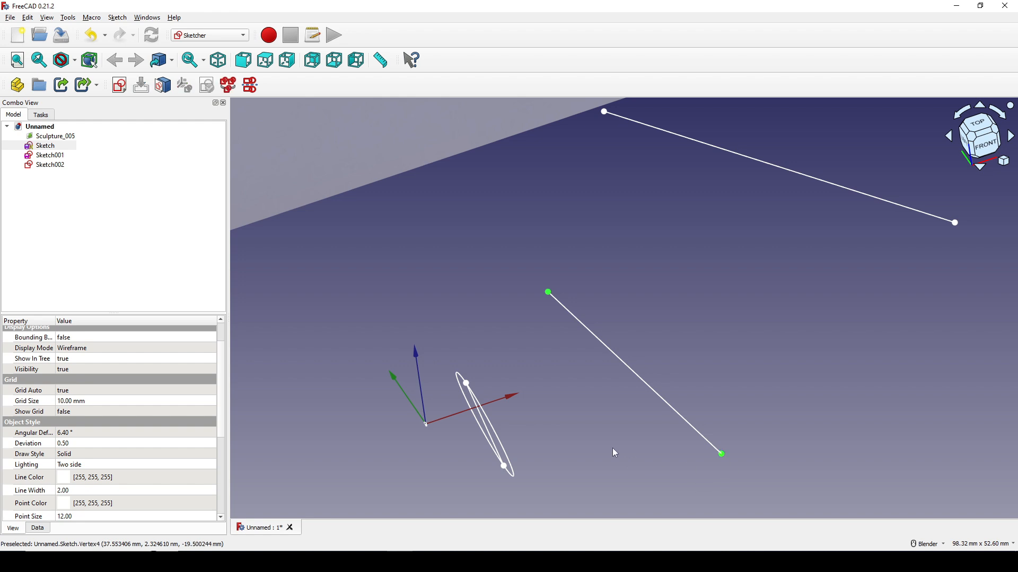
pyautogui.scroll(-2, 612, 447)
pyautogui.moveTo(612, 448); pyautogui.dragTo(516, 345, button='middle')
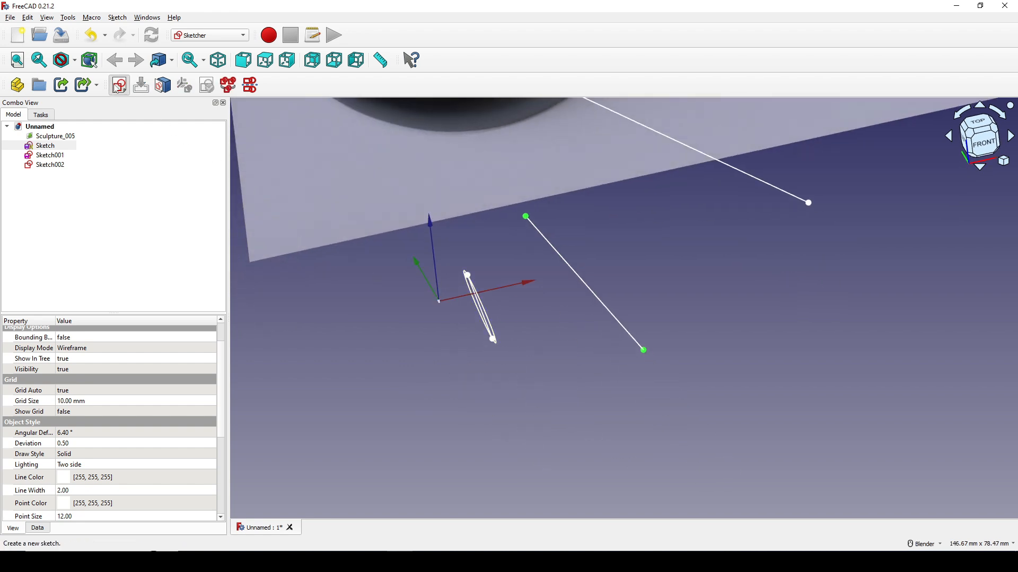
pyautogui.click(119, 85)
pyautogui.click(481, 281)
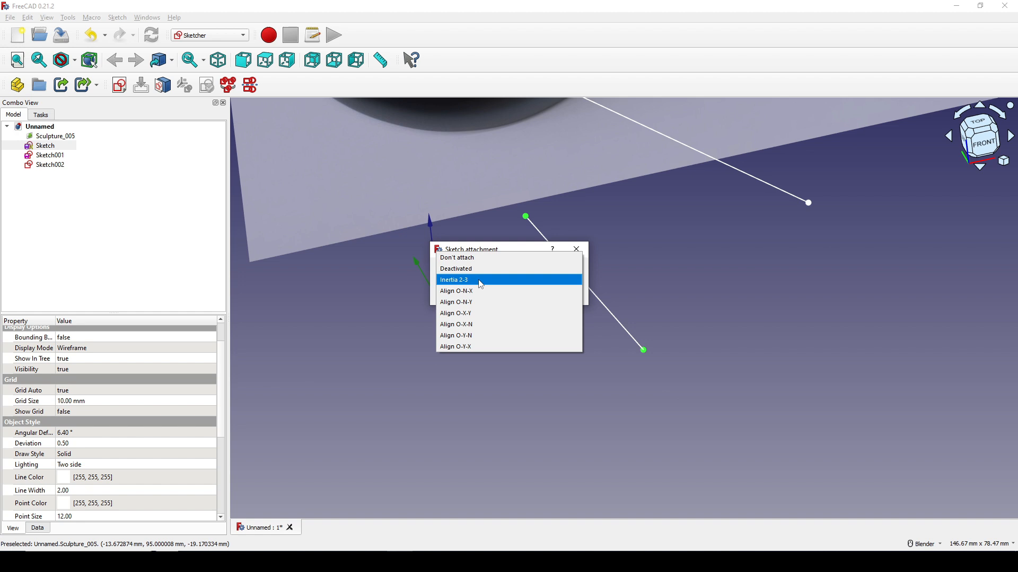
pyautogui.click(479, 317)
pyautogui.click(515, 294)
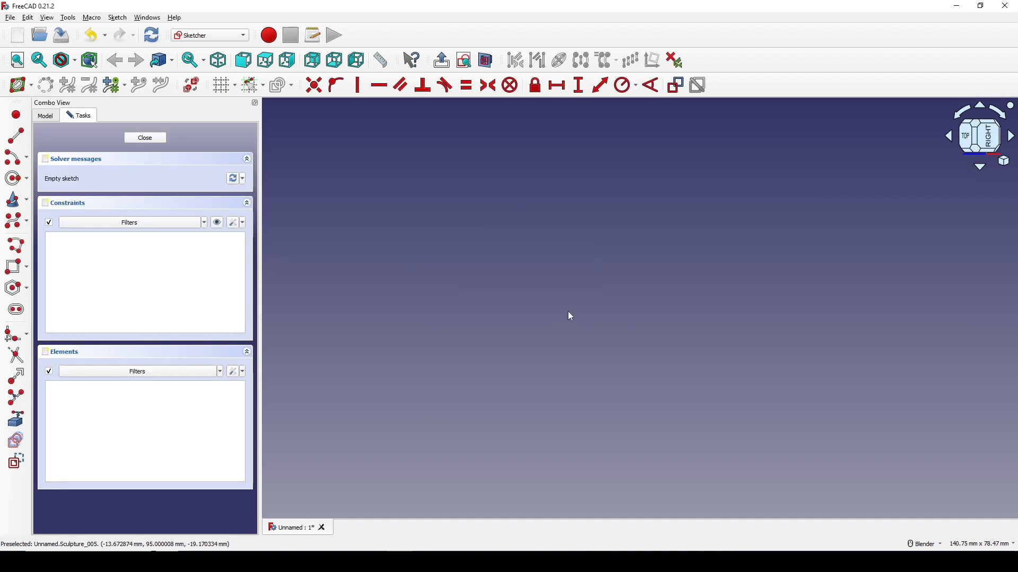
# - Link the second guide line into the new sketch as external geometry
pyautogui.scroll(-5, 546, 367)
pyautogui.keyDown('shift'); pyautogui.moveTo(545, 407); pyautogui.dragTo(604, 186, button='middle'); pyautogui.keyUp('shift')
pyautogui.scroll(4, 525, 254)
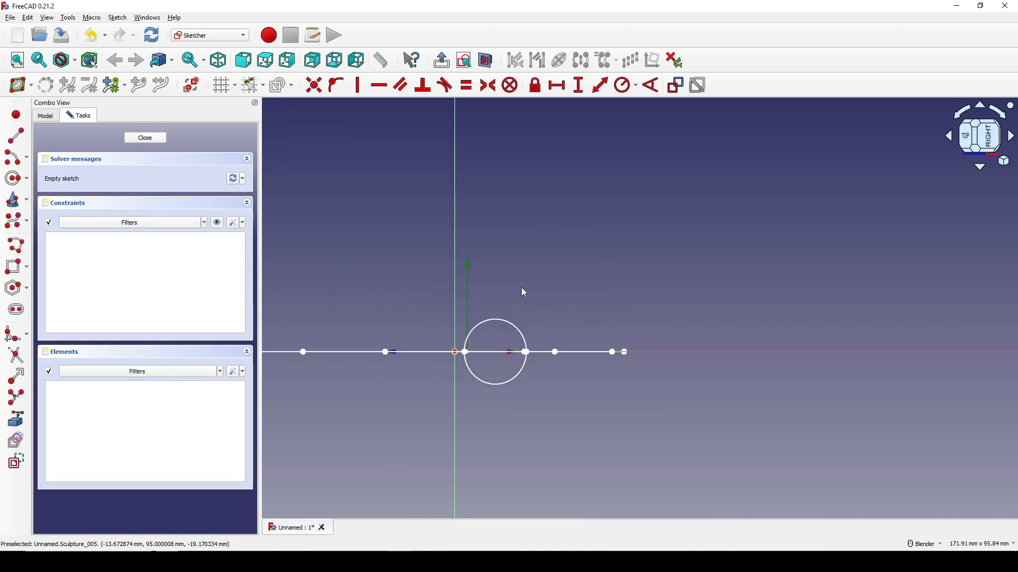
pyautogui.moveTo(544, 342)
pyautogui.keyDown('shift'); pyautogui.mouseDown(button='middle')
pyautogui.moveTo(607, 303)
pyautogui.moveTo(534, 341)
pyautogui.moveTo(526, 334)
pyautogui.mouseUp(button='middle'); pyautogui.keyUp('shift')
pyautogui.scroll(2, 529, 337)
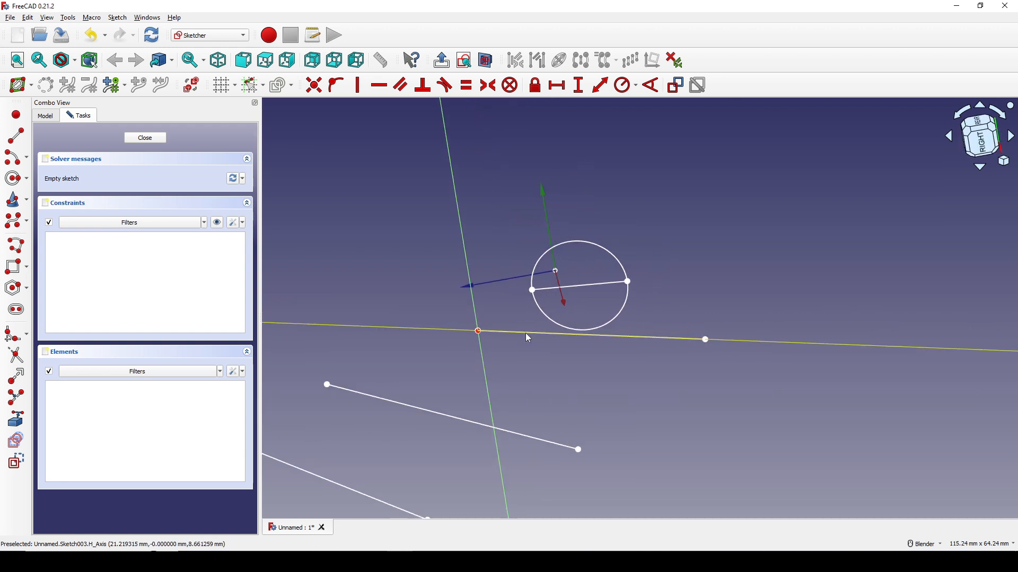
pyautogui.click(17, 419)
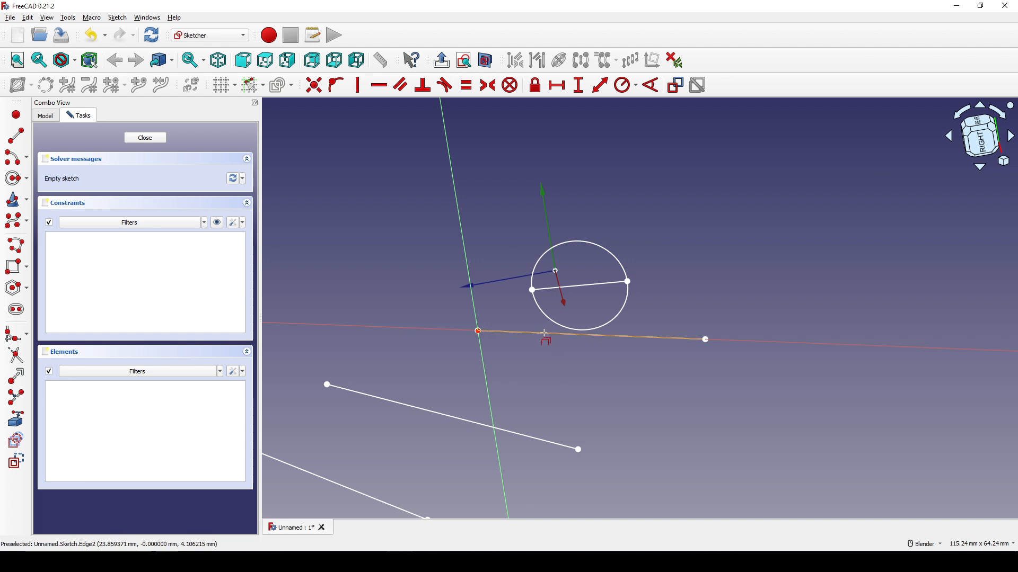
pyautogui.click(542, 334)
# - Draw a circle centred on the linked second guide line about 17 mm from the sketch origin, with its edge inside the line's endpoints
pyautogui.scroll(2, 575, 360)
pyautogui.keyDown('shift'); pyautogui.moveTo(575, 360); pyautogui.dragTo(563, 393, button='middle'); pyautogui.keyUp('shift')
pyautogui.moveTo(558, 371); pyautogui.dragTo(534, 364, button='middle')
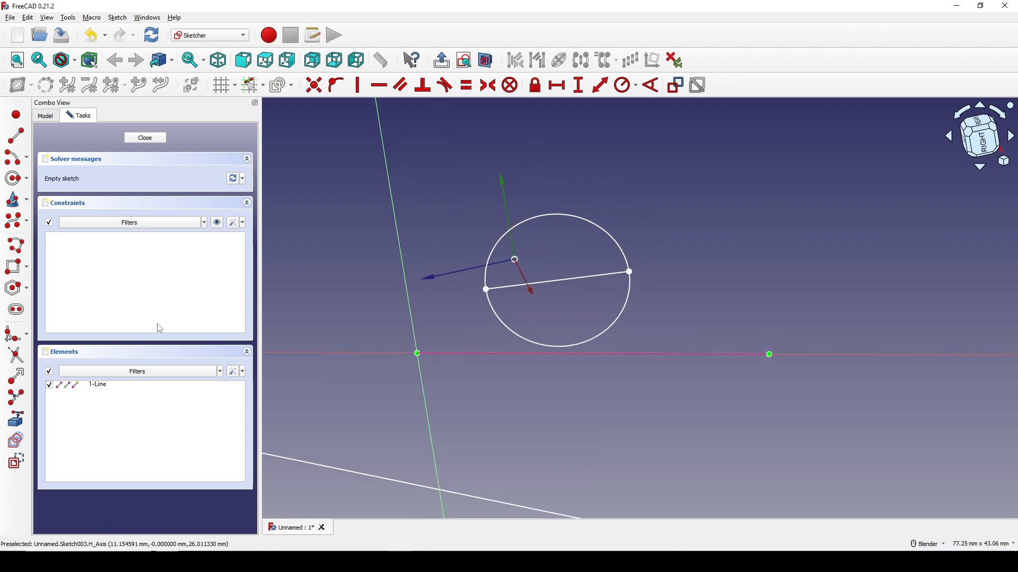
pyautogui.click(12, 179)
pyautogui.scroll(1, 528, 320)
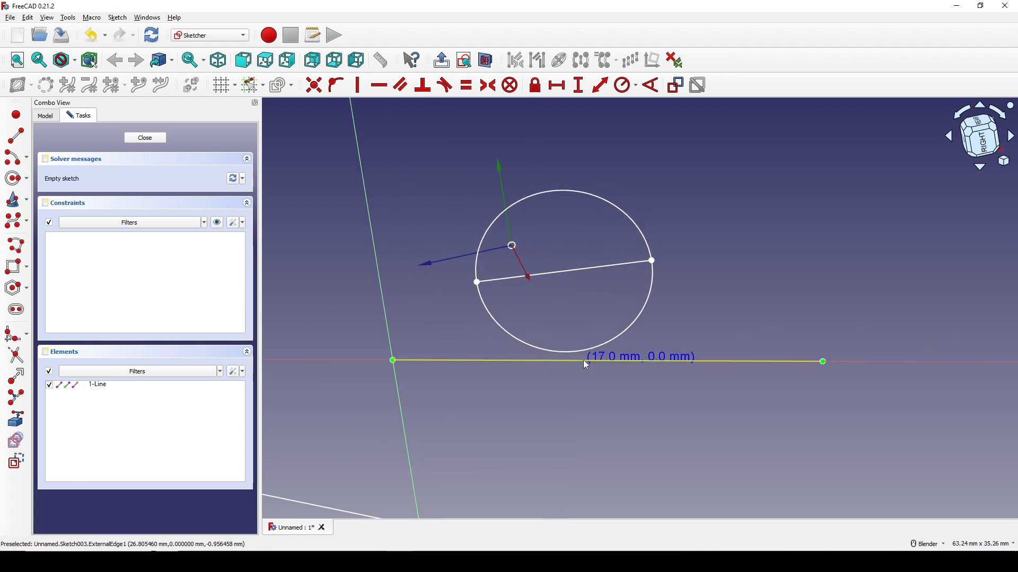
pyautogui.click(583, 361)
pyautogui.click(719, 307)
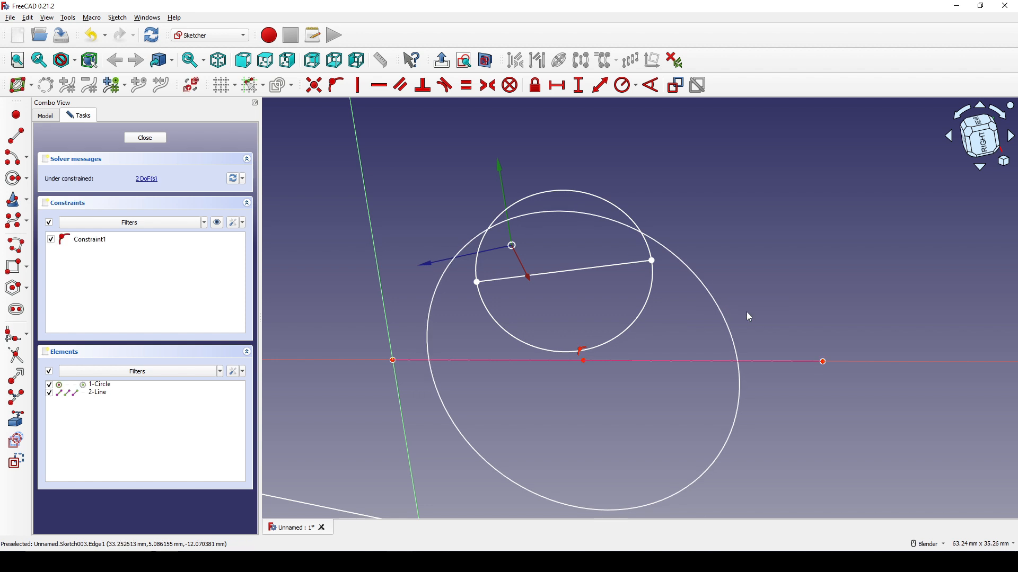
# - Constrain the circle's edge to both endpoints of the second guide line with point-on-object constraints and close the sketch
pyautogui.click(740, 347)
pyautogui.click(823, 362)
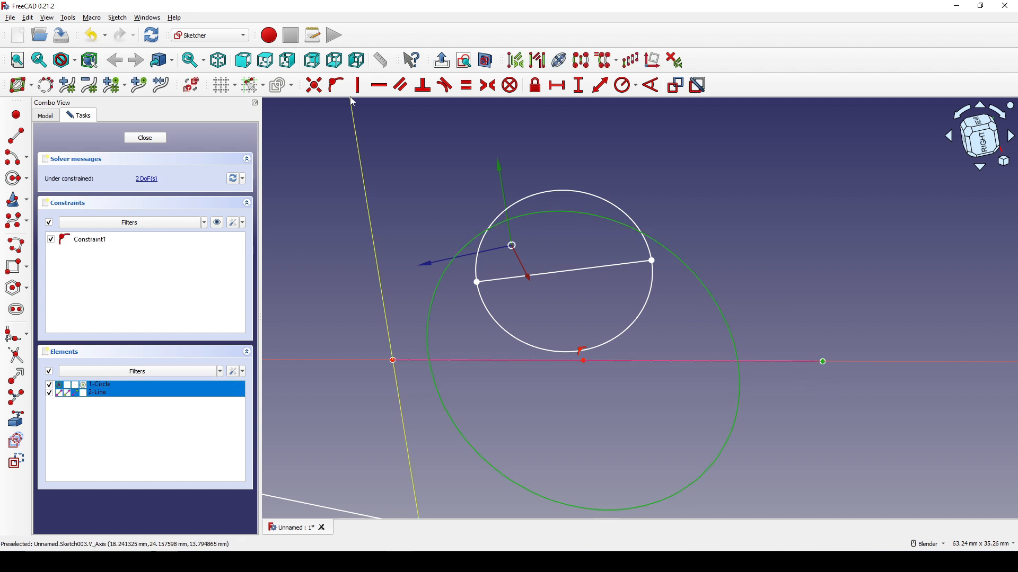
pyautogui.click(336, 84)
pyautogui.click(454, 374)
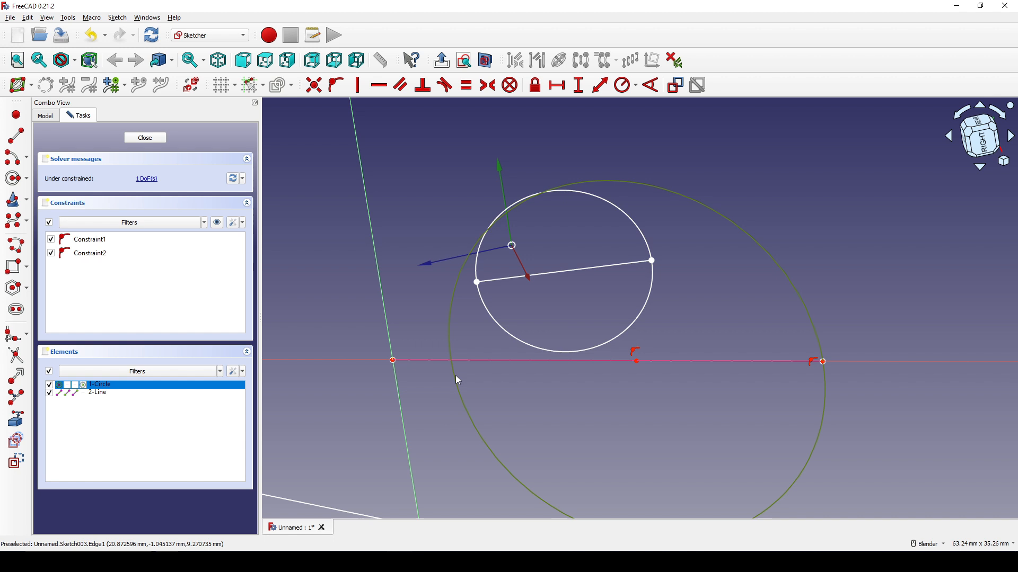
pyautogui.click(393, 360)
pyautogui.click(336, 84)
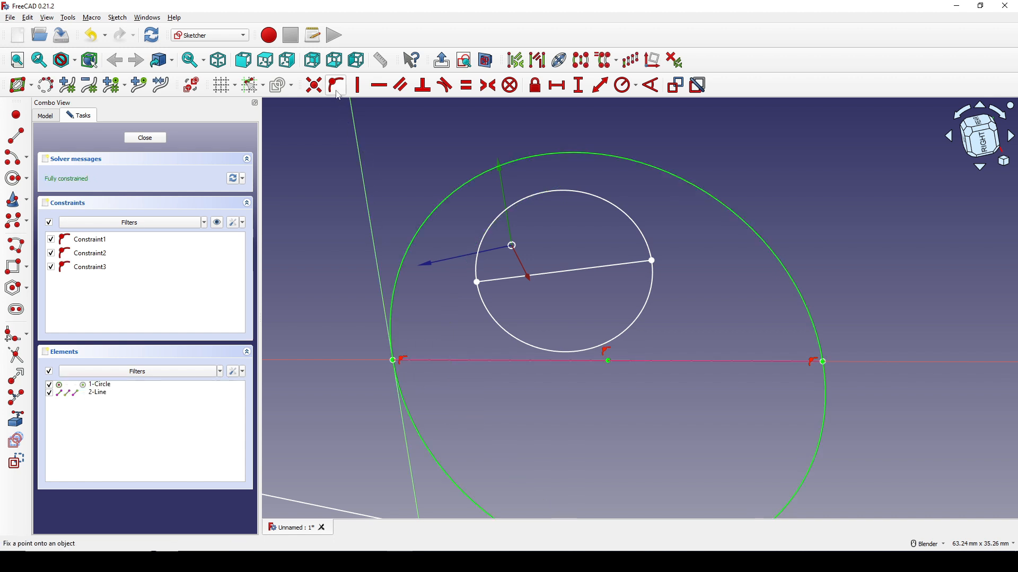
pyautogui.scroll(-4, 549, 285)
pyautogui.click(145, 138)
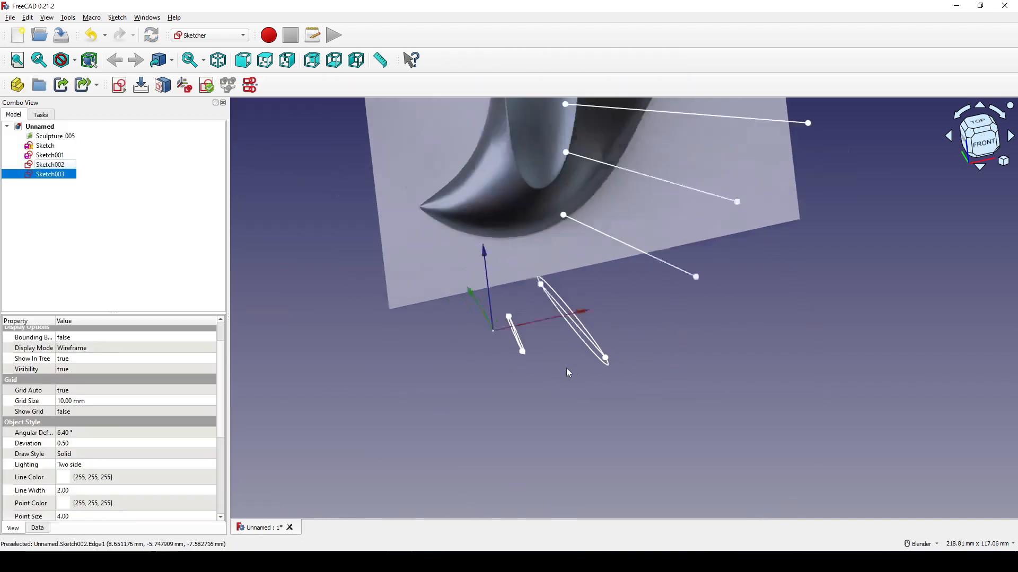
# - Create a new sketch attached to the two endpoints of the third guide line from the origin, using the Align O-X-Y method
pyautogui.moveTo(566, 367)
pyautogui.mouseDown(button='middle')
pyautogui.moveTo(590, 381)
pyautogui.moveTo(590, 398)
pyautogui.mouseUp(button='middle')
pyautogui.click(589, 398)
pyautogui.scroll(2, 541, 370)
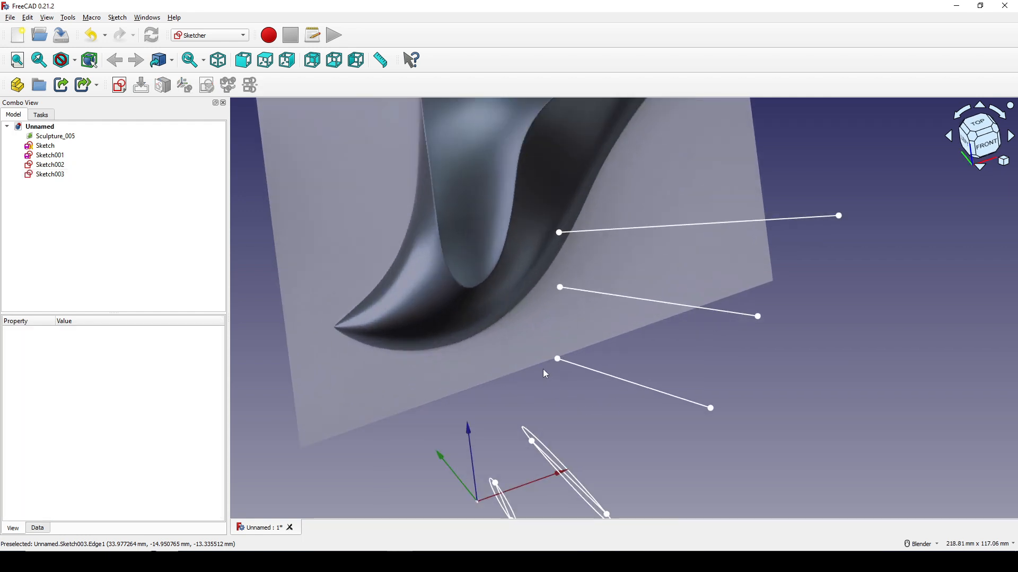
pyautogui.click(553, 362)
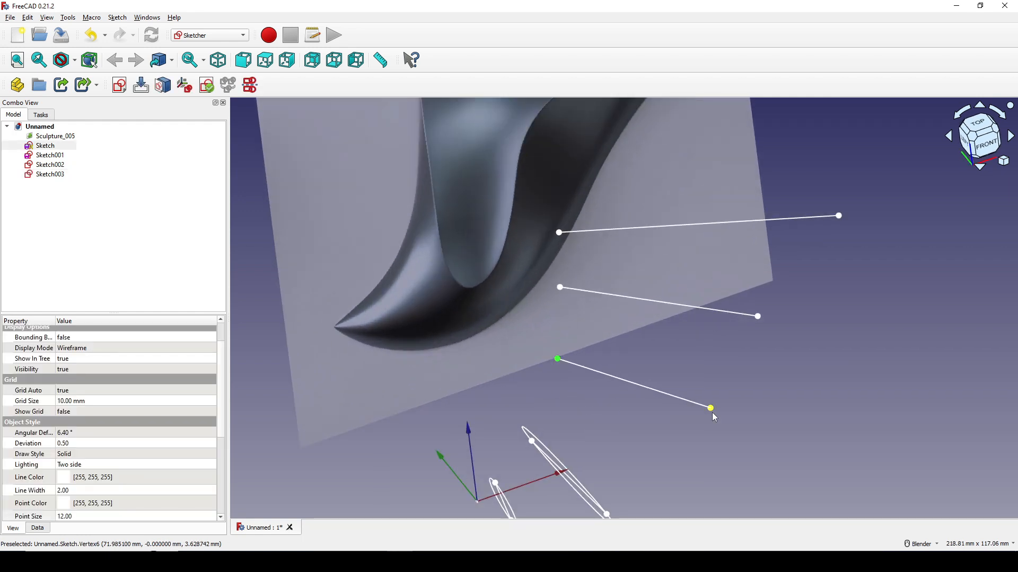
pyautogui.click(711, 412)
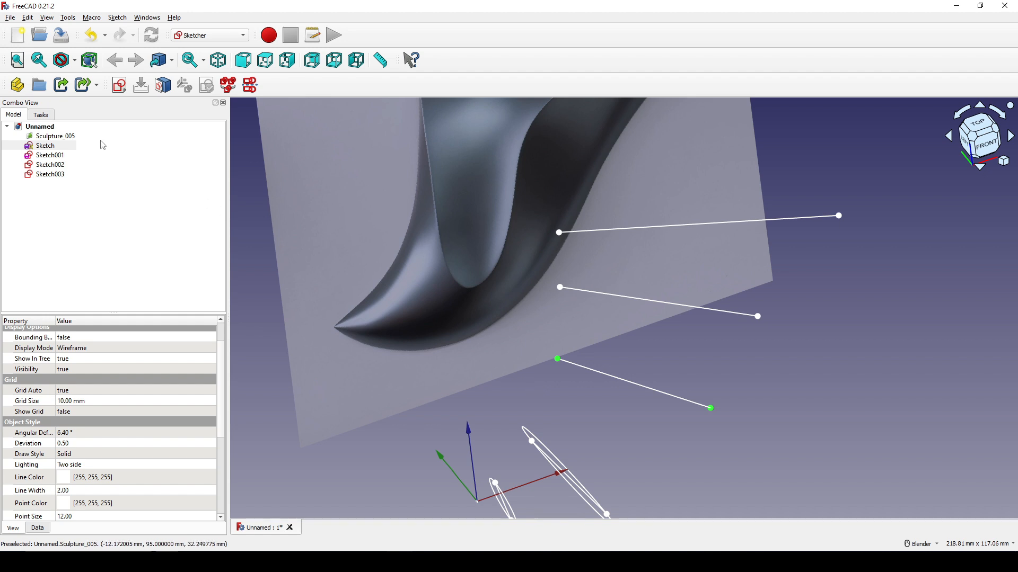
pyautogui.click(120, 86)
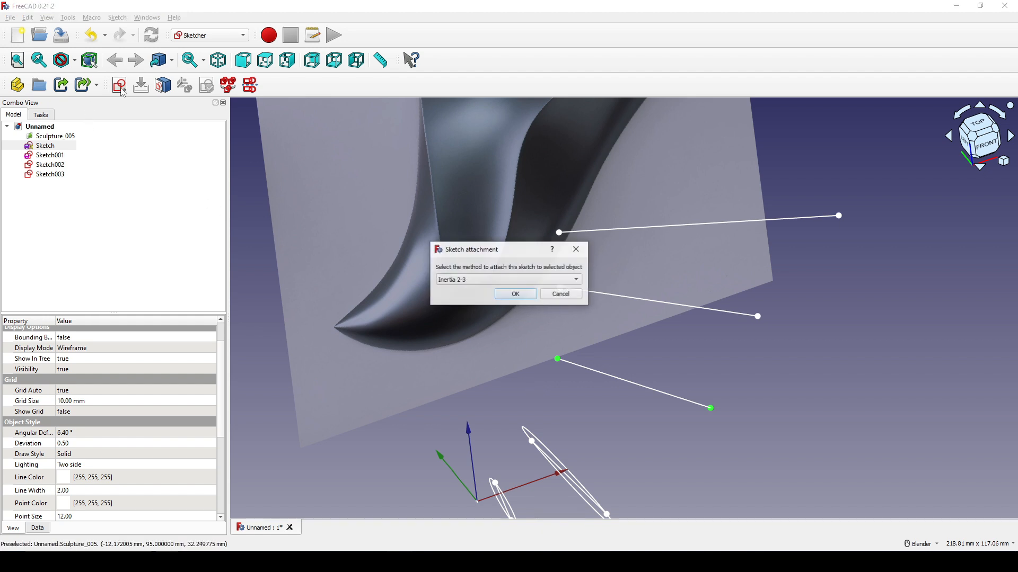
pyautogui.click(492, 279)
pyautogui.click(486, 324)
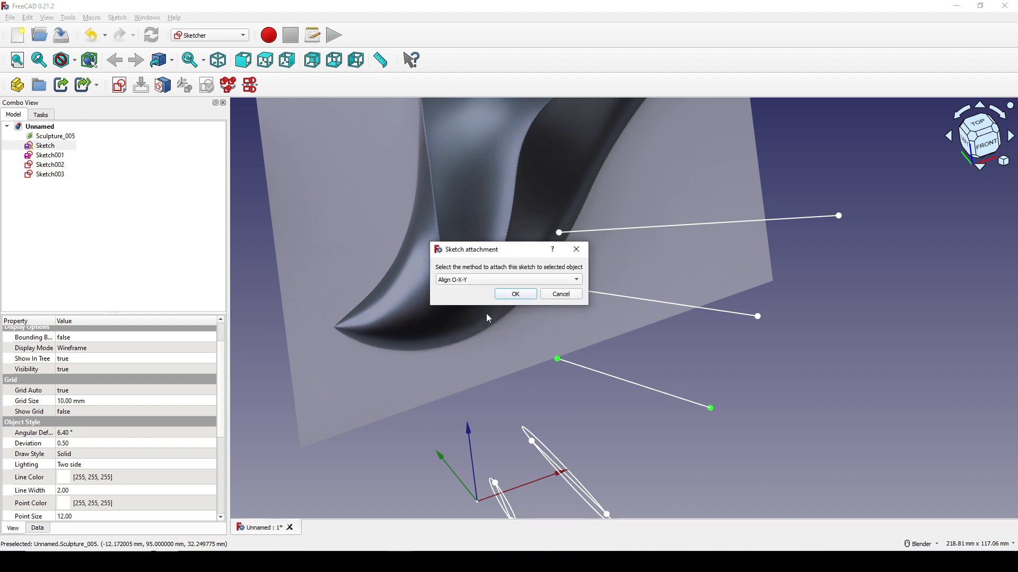
pyautogui.click(517, 295)
# - Link the third guide line into the new sketch as external geometry
pyautogui.moveTo(548, 382)
pyautogui.keyDown('shift'); pyautogui.mouseDown(button='middle')
pyautogui.moveTo(659, 109)
pyautogui.moveTo(658, 124)
pyautogui.mouseUp(button='middle'); pyautogui.keyUp('shift')
pyautogui.scroll(2, 606, 239)
pyautogui.moveTo(558, 356)
pyautogui.keyDown('shift'); pyautogui.mouseDown(button='middle')
pyautogui.moveTo(607, 238)
pyautogui.moveTo(609, 293)
pyautogui.moveTo(536, 366)
pyautogui.mouseUp(button='middle'); pyautogui.keyUp('shift')
pyautogui.keyDown('shift'); pyautogui.moveTo(585, 342); pyautogui.dragTo(546, 354, button='middle'); pyautogui.keyUp('shift')
pyautogui.scroll(1, 545, 354)
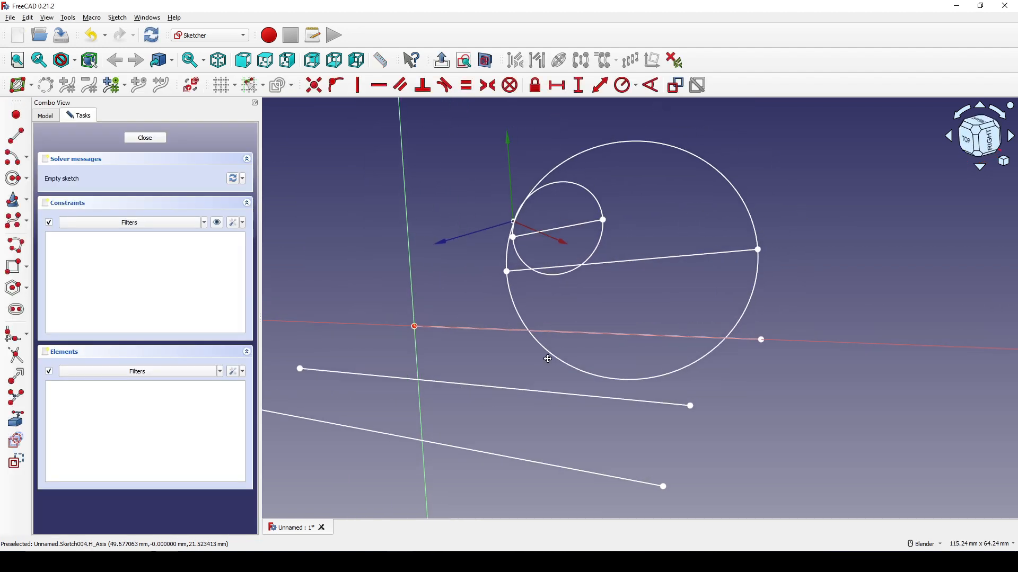
pyautogui.click(478, 326)
# - Draw a circle centred near the middle of the linked third guide line, with its edge inside the endpoints, and select the circle
pyautogui.keyDown('shift'); pyautogui.moveTo(516, 338); pyautogui.dragTo(470, 328, button='middle'); pyautogui.keyUp('shift')
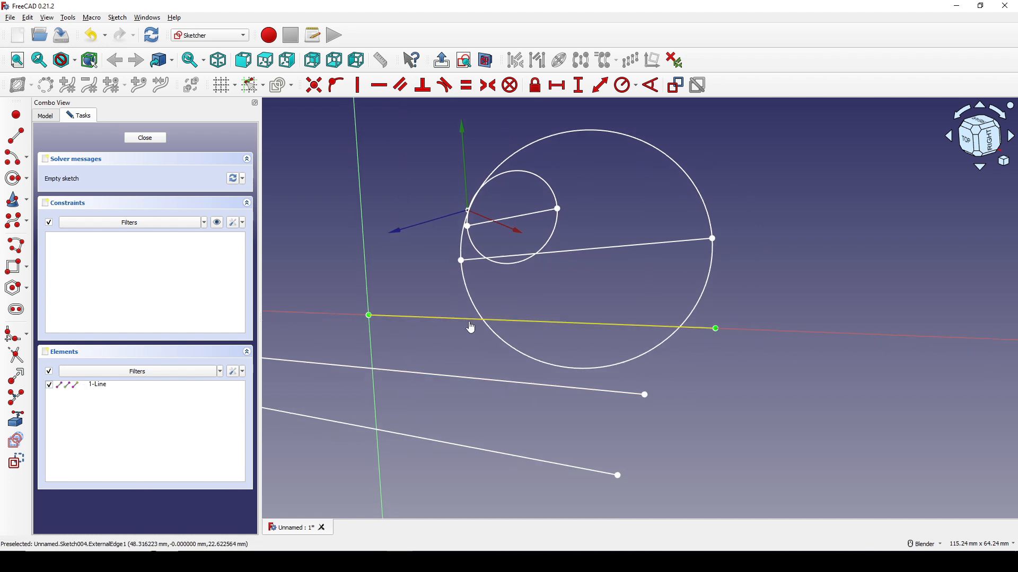
pyautogui.click(12, 179)
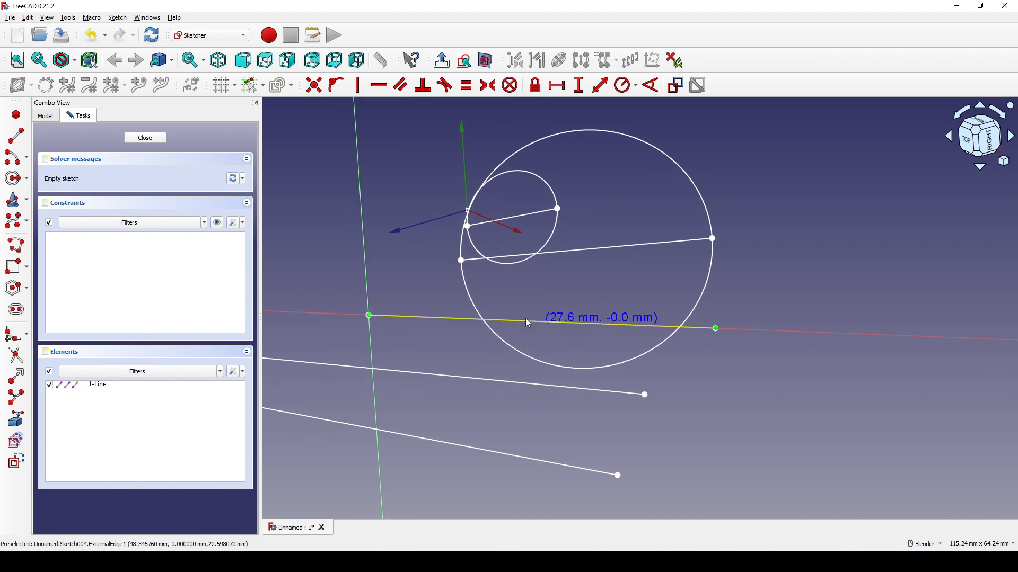
pyautogui.click(542, 323)
pyautogui.click(676, 290)
pyautogui.click(673, 294)
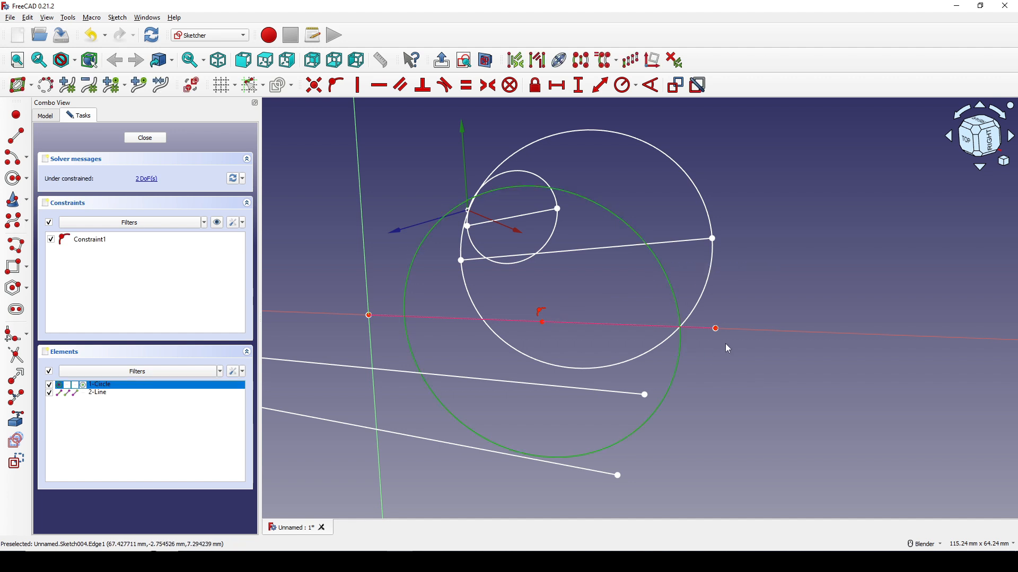
# - Constrain the circle's edge to both endpoints of the third guide line with point-on-object constraints and close the sketch
pyautogui.click(716, 328)
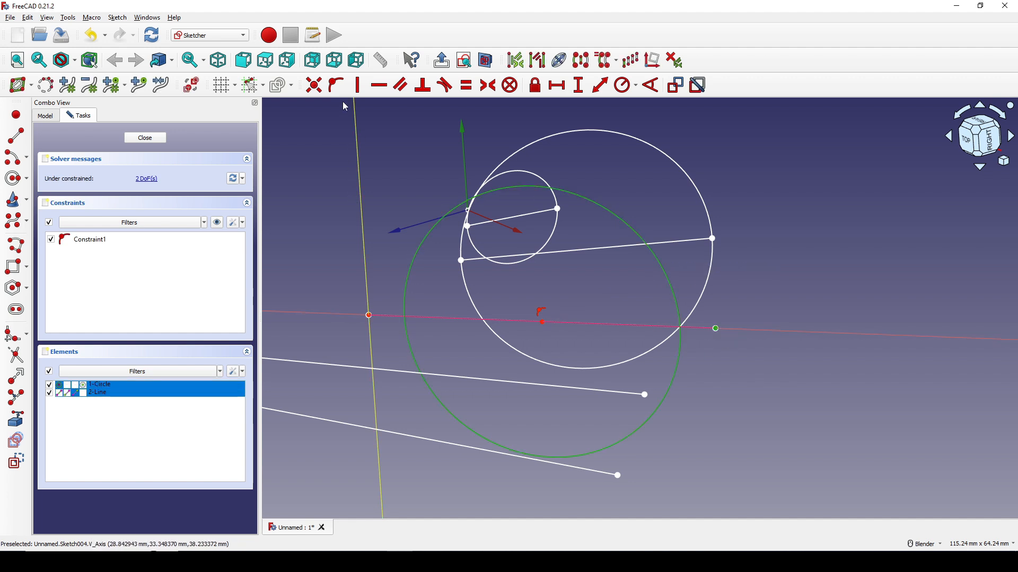
pyautogui.click(336, 84)
pyautogui.click(408, 270)
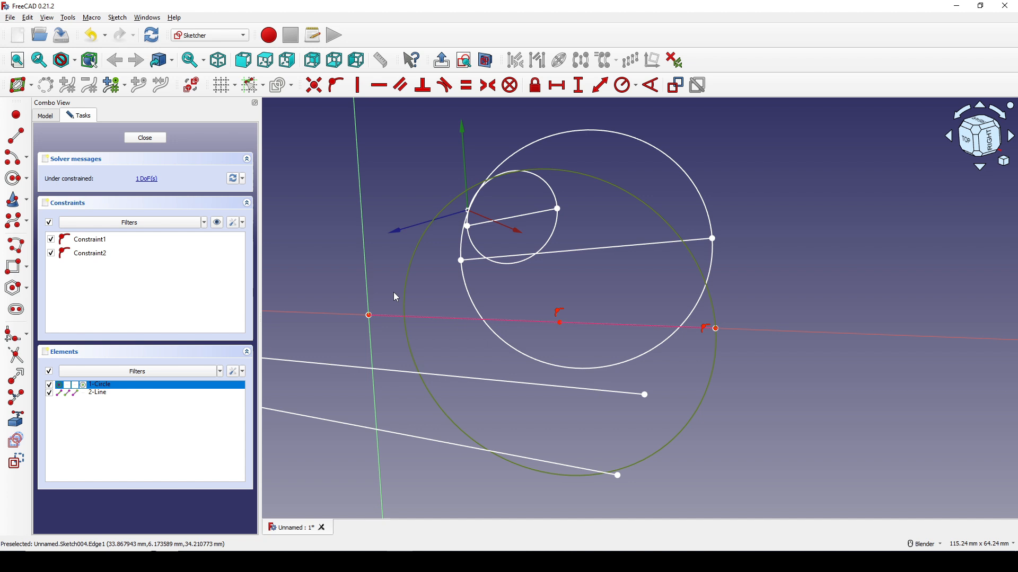
pyautogui.click(370, 318)
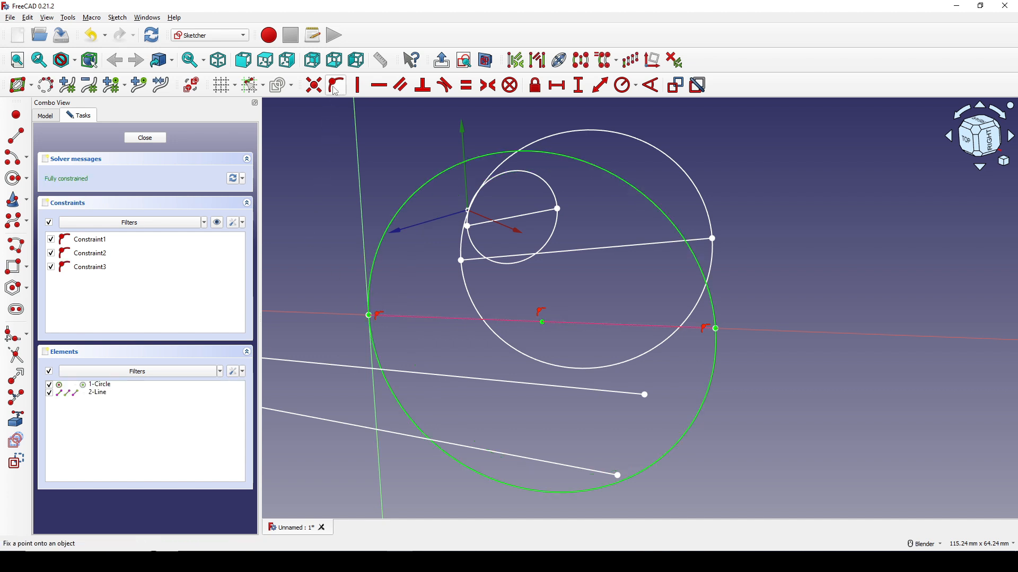
pyautogui.click(132, 138)
# - Create a new sketch attached to the two endpoints of the fourth guide line from the origin, using the Align O-X-Y method
pyautogui.scroll(5, 554, 282)
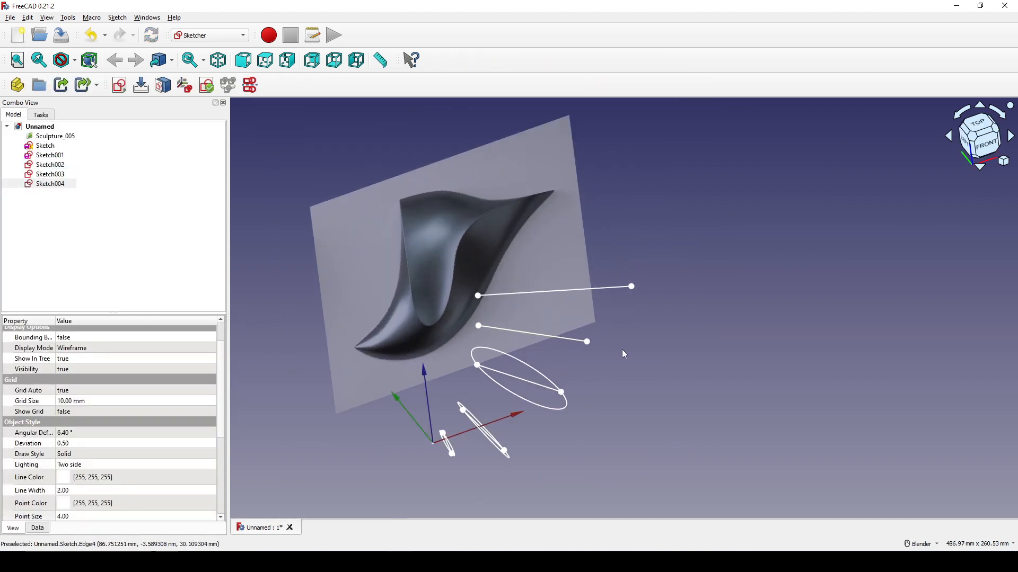
pyautogui.click(642, 358)
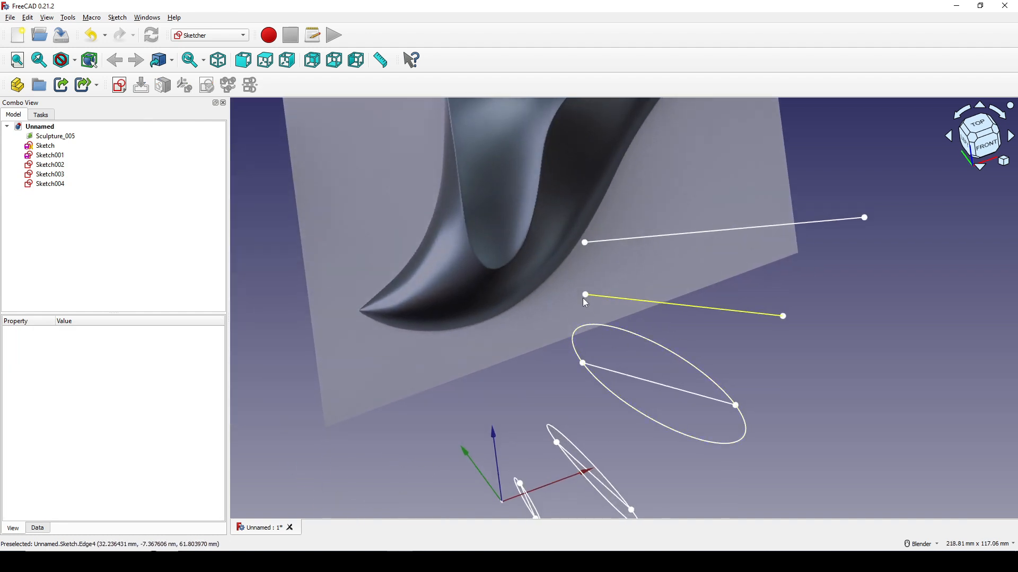
pyautogui.click(584, 297)
pyautogui.click(707, 329)
pyautogui.moveTo(707, 329); pyautogui.dragTo(712, 336, button='middle')
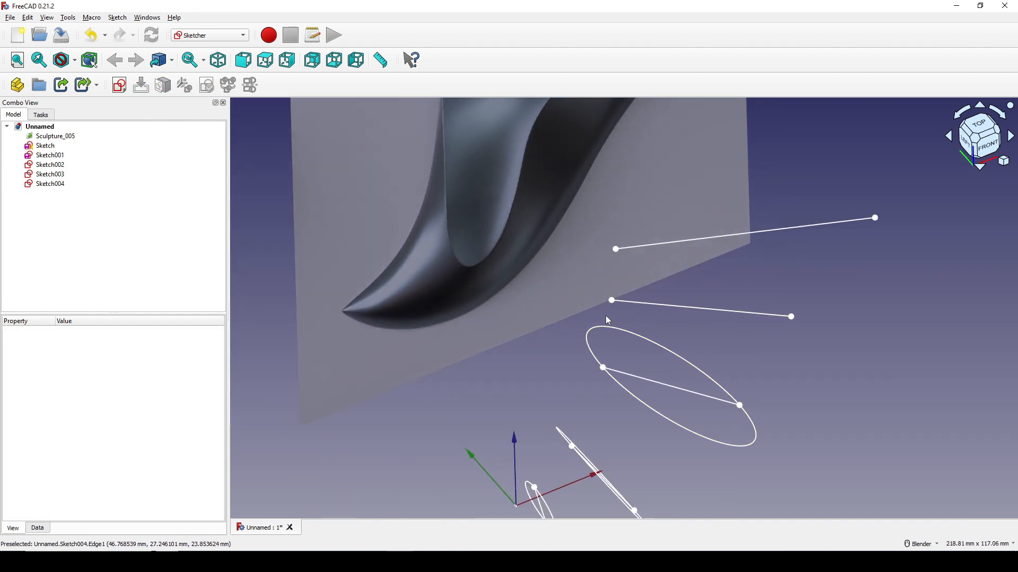
pyautogui.click(609, 302)
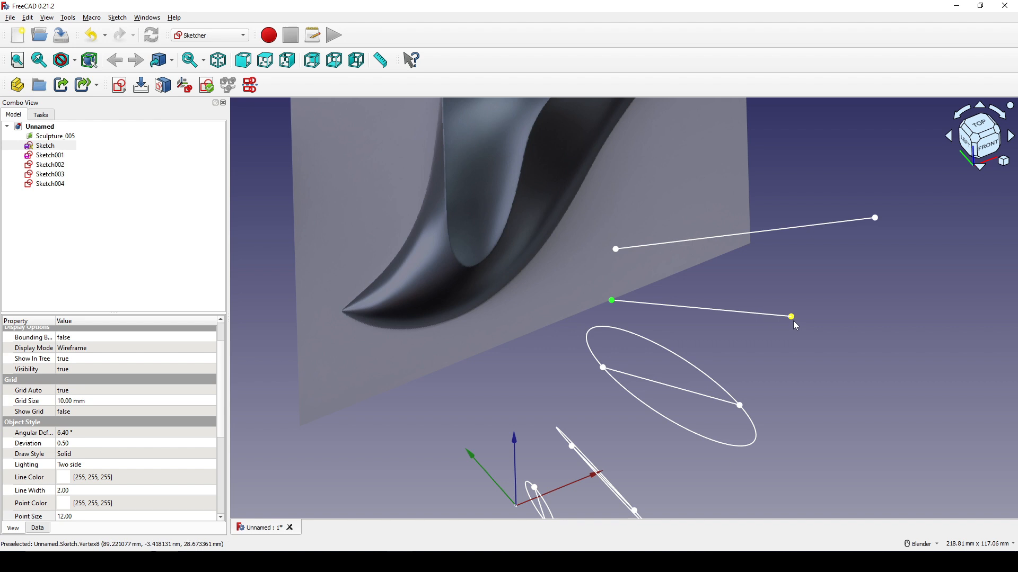
pyautogui.click(119, 85)
pyautogui.click(512, 282)
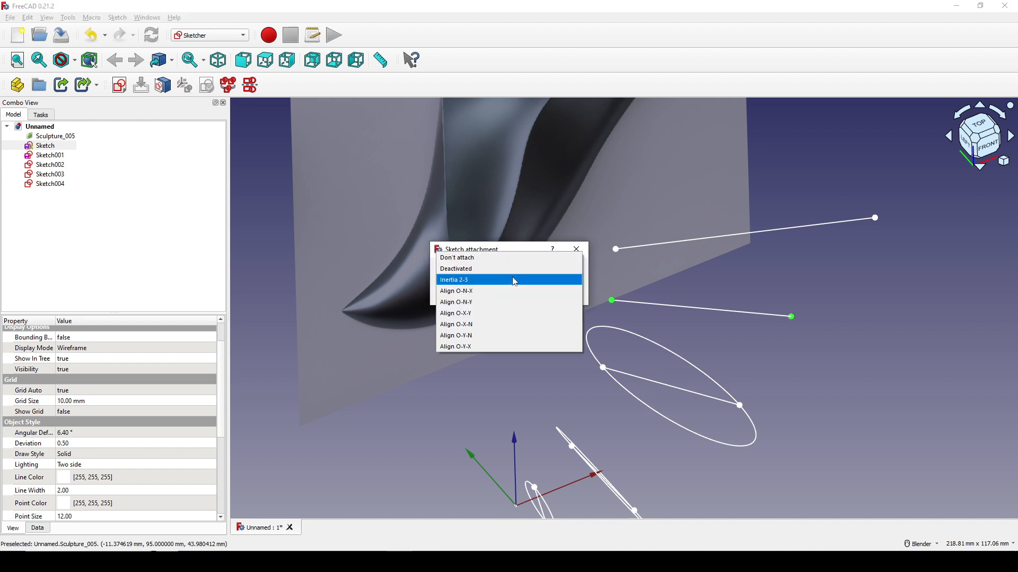
pyautogui.click(500, 315)
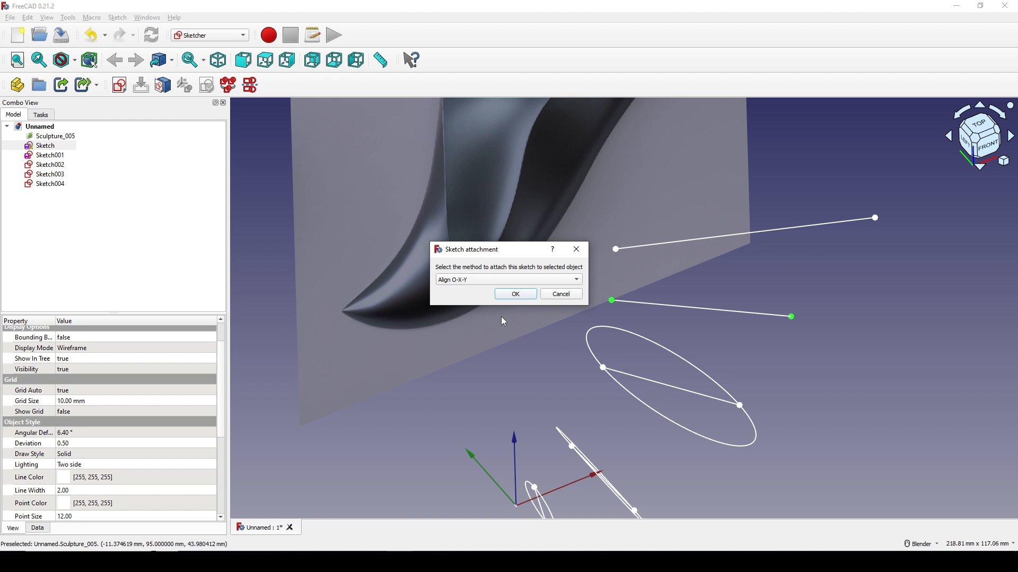
pyautogui.click(515, 294)
# - Link the fourth guide line as external geometry and draw a circle centred near its middle, with the edge inside the endpoints
pyautogui.moveTo(604, 322)
pyautogui.mouseDown(button='middle')
pyautogui.moveTo(571, 396)
pyautogui.moveTo(538, 373)
pyautogui.moveTo(608, 364)
pyautogui.mouseUp(button='middle')
pyautogui.click(16, 419)
pyautogui.click(581, 371)
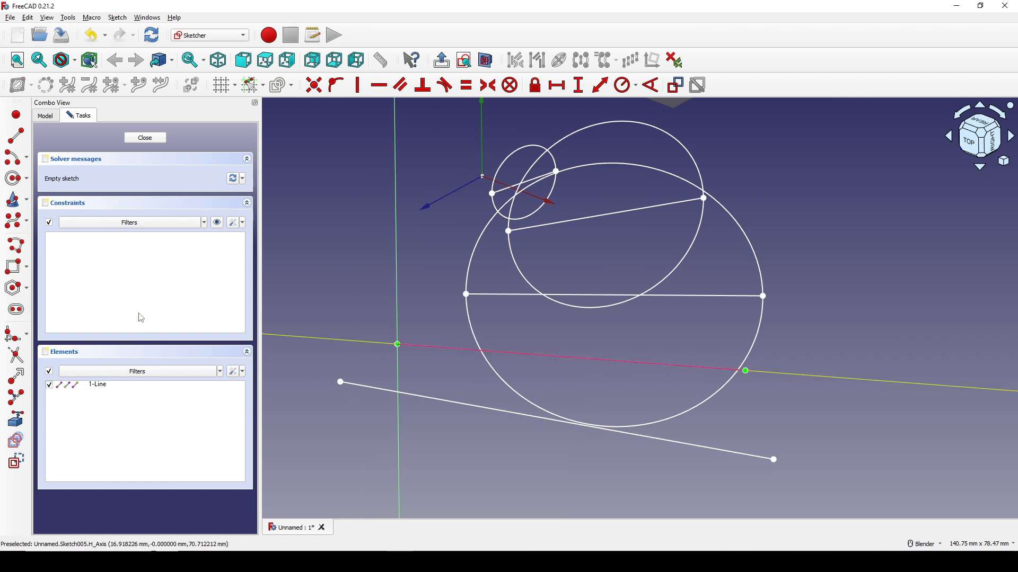
pyautogui.click(15, 181)
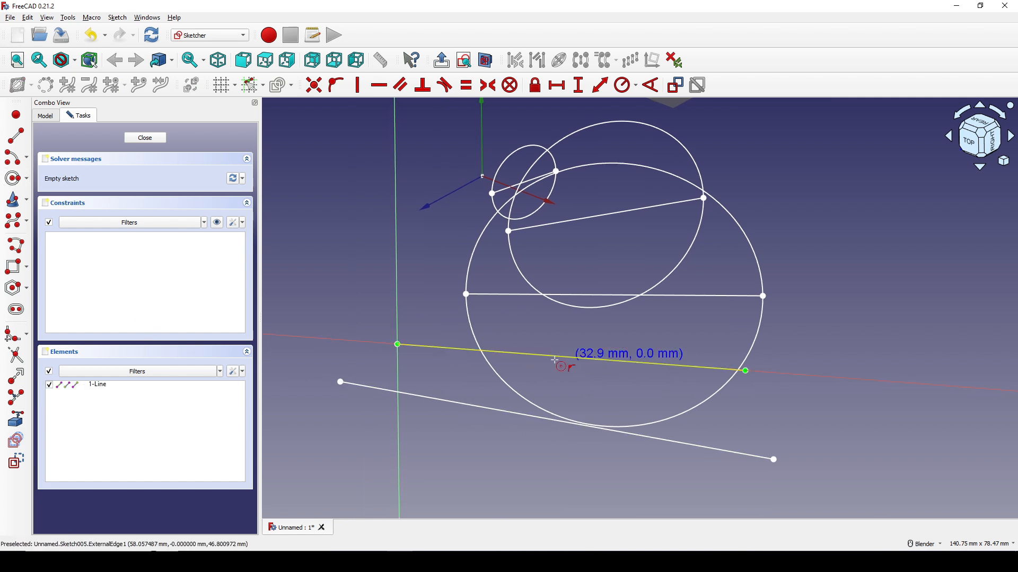
pyautogui.click(572, 358)
pyautogui.click(676, 346)
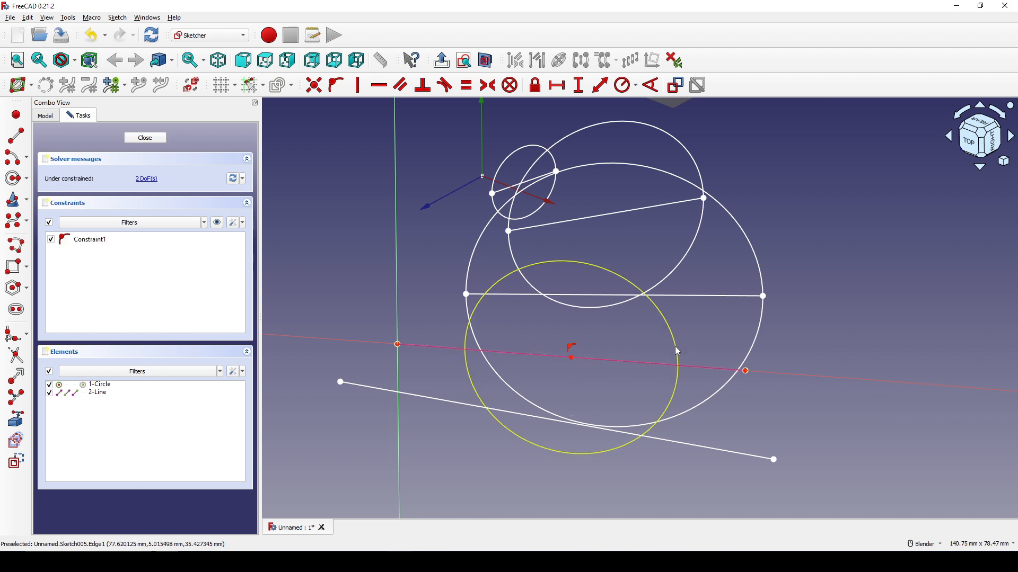
# - Constrain the circle's edge to both endpoints of the fourth guide line with point-on-object constraints and close the sketch
pyautogui.click(677, 346)
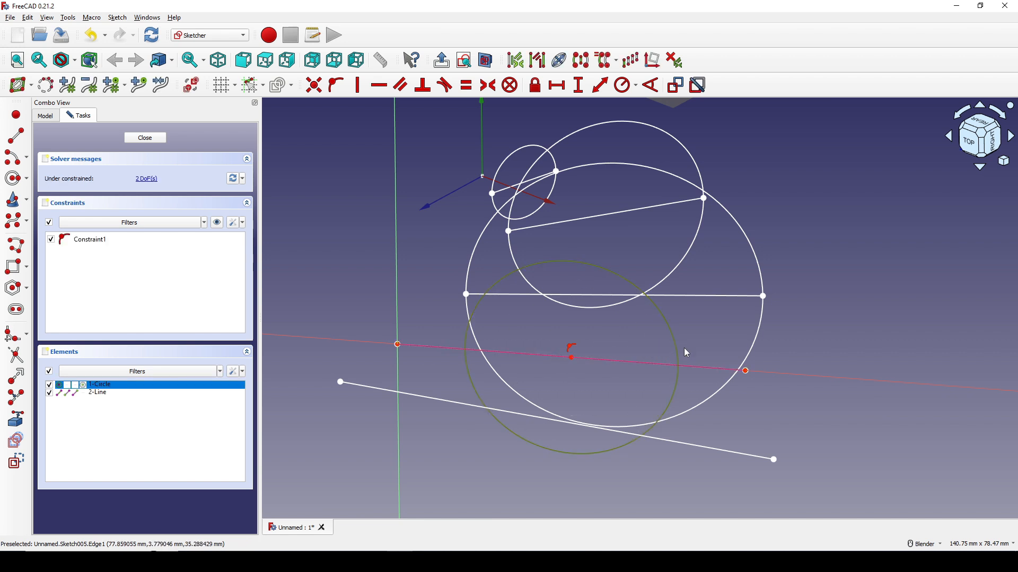
pyautogui.click(748, 373)
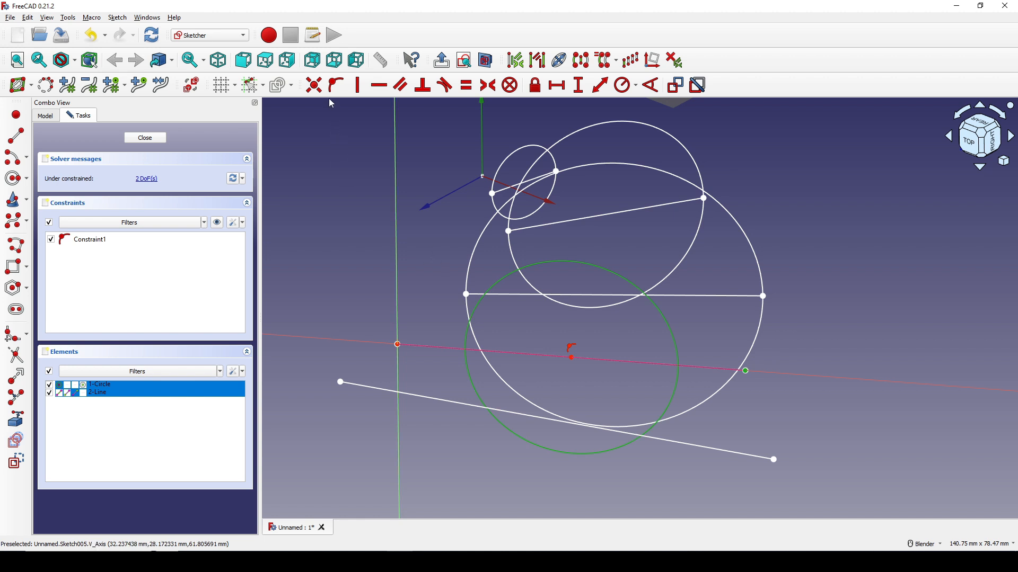
pyautogui.click(336, 85)
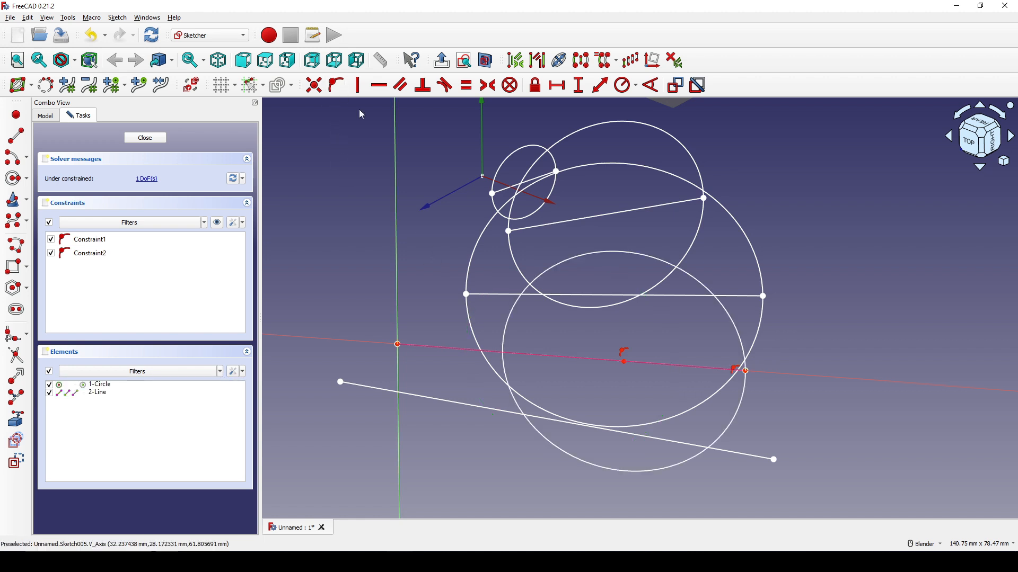
pyautogui.click(400, 349)
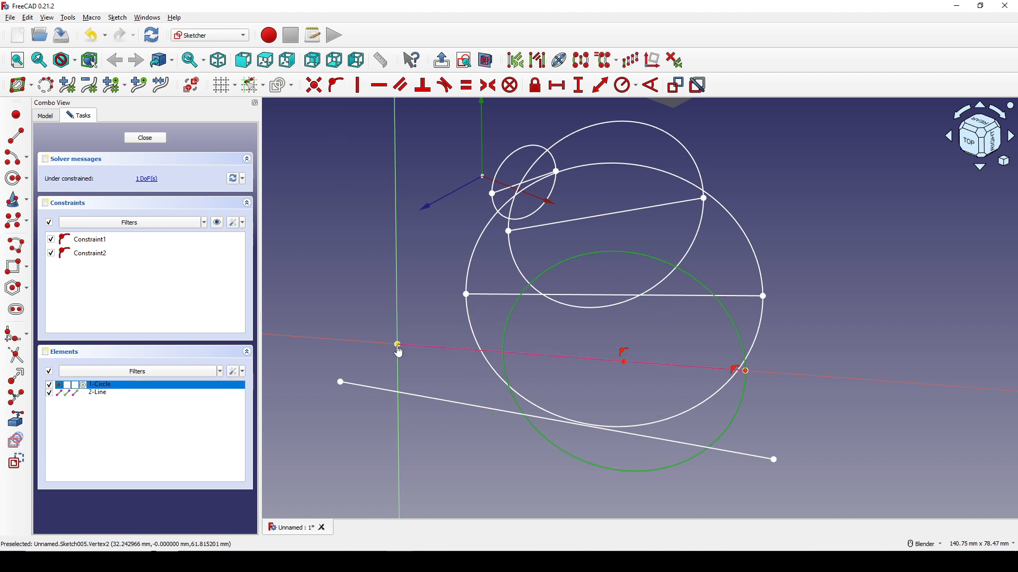
pyautogui.click(338, 89)
pyautogui.scroll(-5, 526, 237)
pyautogui.click(145, 138)
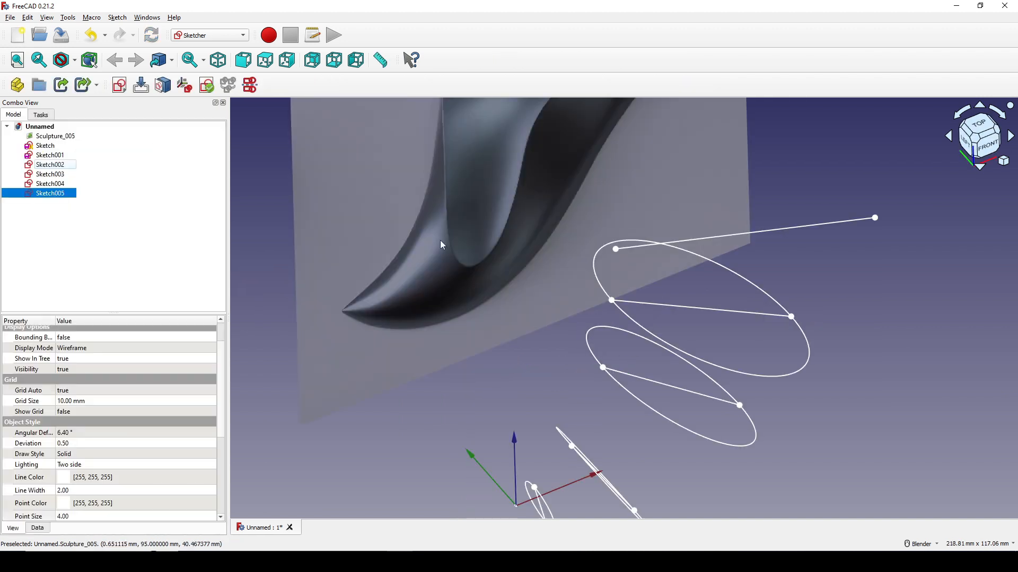
# - Create a new sketch attached to the two endpoints of the fifth, uppermost guide line, using the Align O-X-Y method
pyautogui.scroll(4, 616, 356)
pyautogui.moveTo(616, 357)
pyautogui.mouseDown(button='middle')
pyautogui.moveTo(631, 325)
pyautogui.moveTo(565, 312)
pyautogui.moveTo(615, 291)
pyautogui.moveTo(627, 267)
pyautogui.mouseUp(button='middle')
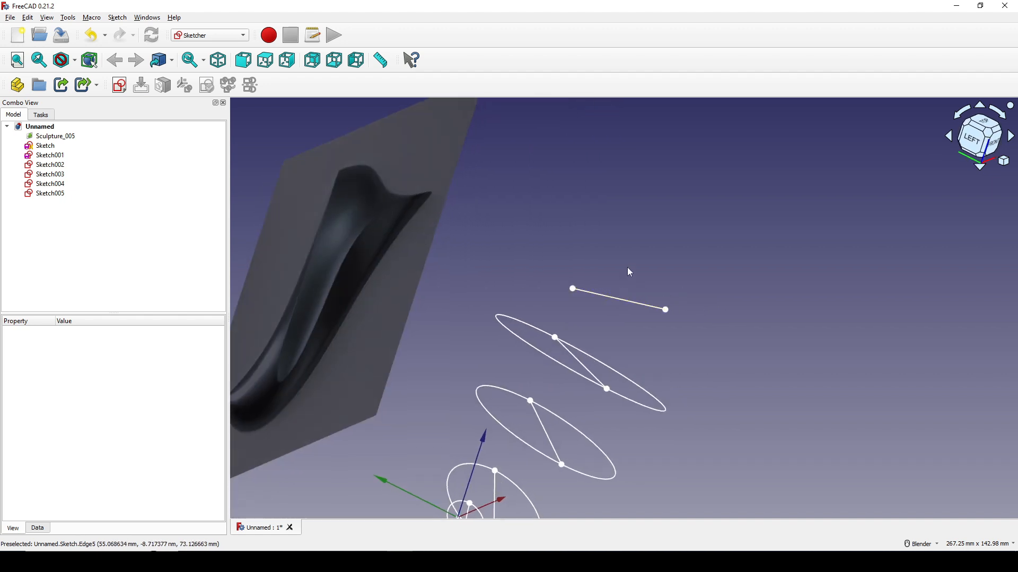
pyautogui.click(572, 289)
pyautogui.moveTo(622, 316)
pyautogui.mouseDown(button='middle')
pyautogui.moveTo(679, 323)
pyautogui.moveTo(358, 233)
pyautogui.mouseUp(button='middle')
pyautogui.keyDown('ctrl'); pyautogui.click(678, 311); pyautogui.keyUp('ctrl')
pyautogui.click(119, 85)
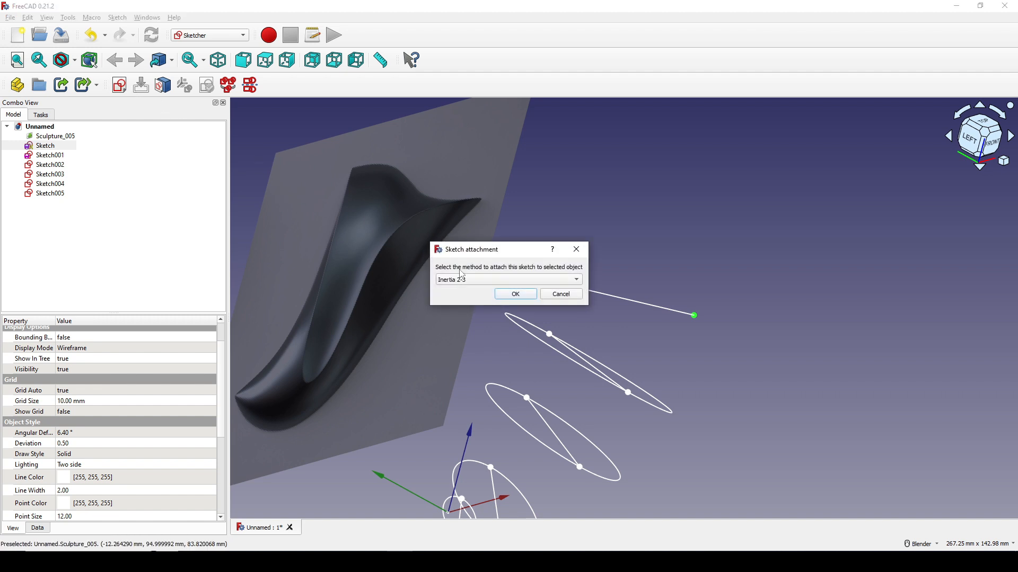
pyautogui.click(504, 280)
pyautogui.click(488, 313)
pyautogui.click(514, 291)
# - Link the fifth guide line as external geometry and draw a circle centred on it near the middle, with the edge inside the endpoints
pyautogui.moveTo(682, 313)
pyautogui.mouseDown(button='middle')
pyautogui.moveTo(522, 391)
pyautogui.moveTo(435, 384)
pyautogui.mouseUp(button='middle')
pyautogui.click(20, 427)
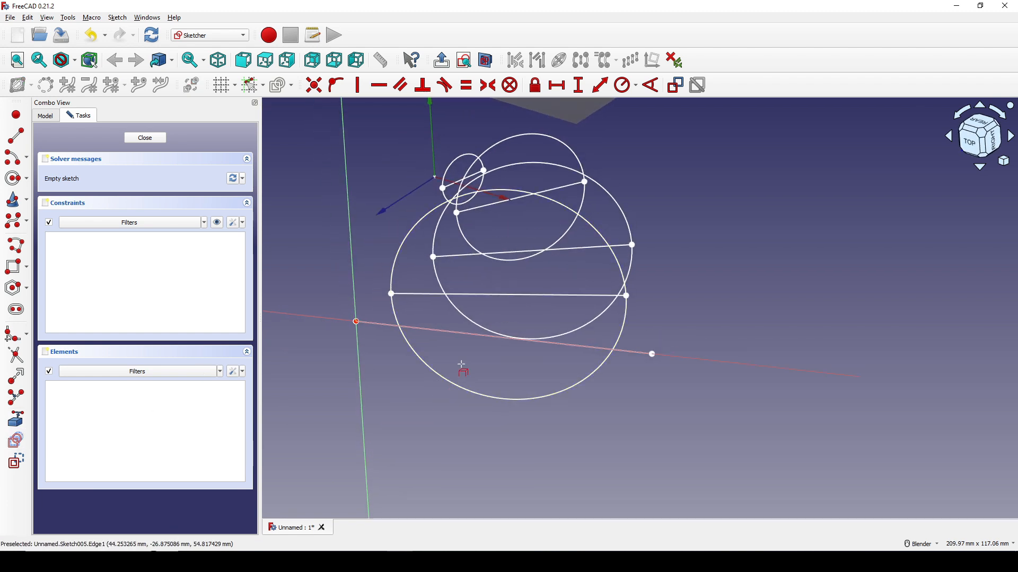
pyautogui.click(471, 342)
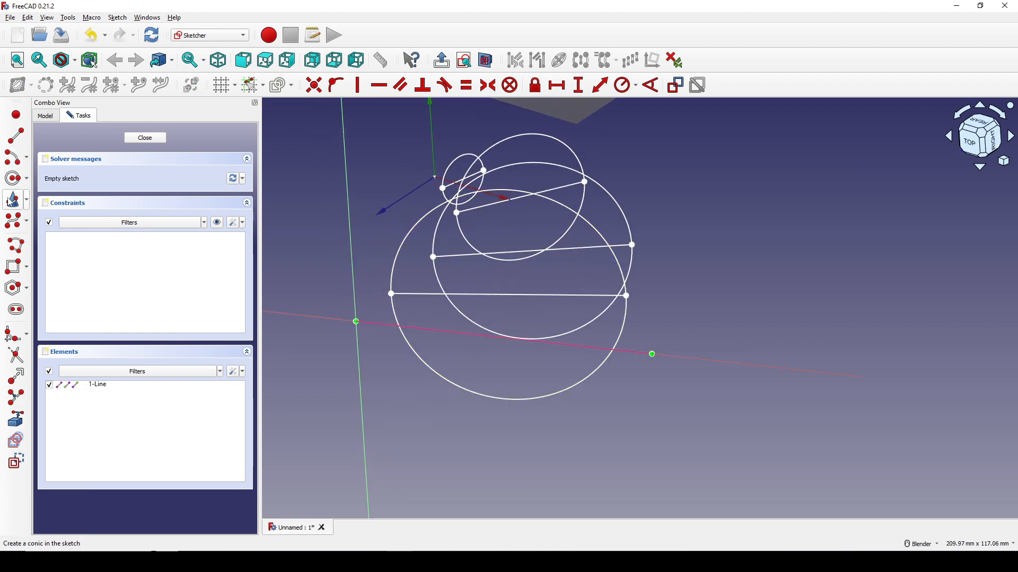
pyautogui.click(15, 178)
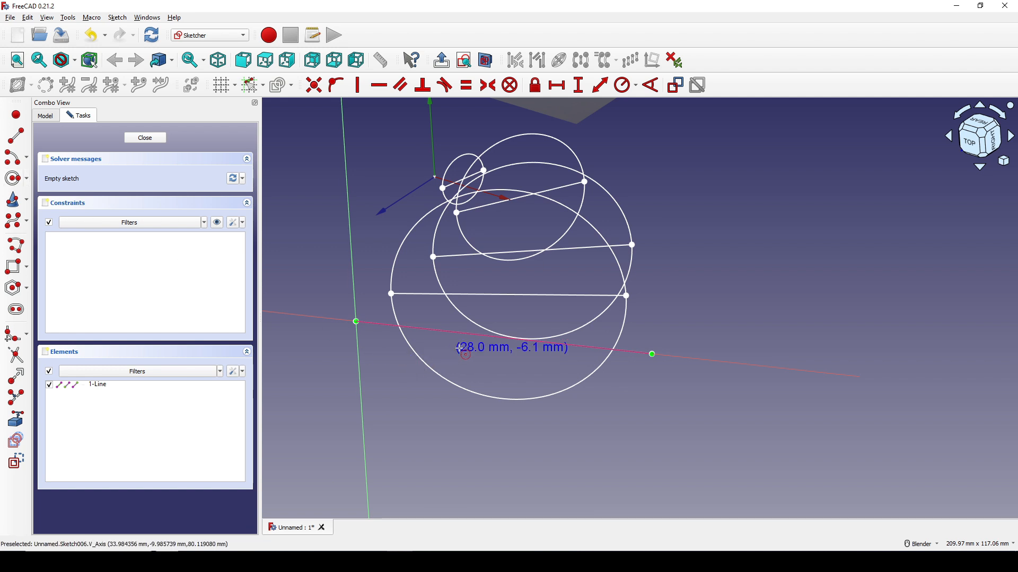
pyautogui.click(482, 335)
pyautogui.click(571, 347)
pyautogui.rightClick(572, 349)
pyautogui.moveTo(588, 366); pyautogui.dragTo(618, 343, button='middle')
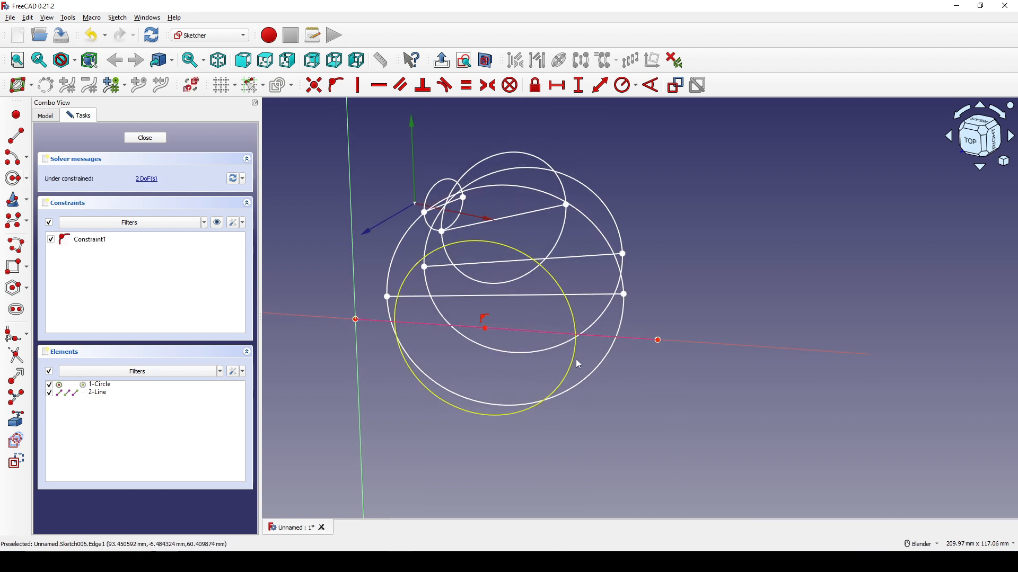
# - Constrain the circle's edge to both endpoints of the fifth guide line with point-on-object constraints and close the sketch
pyautogui.click(579, 364)
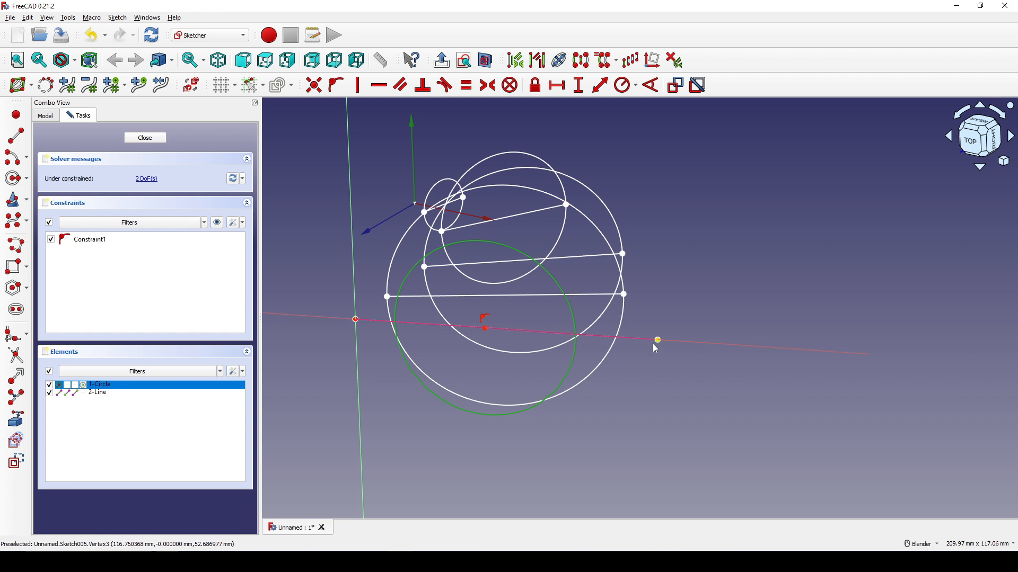
pyautogui.click(657, 341)
pyautogui.click(336, 85)
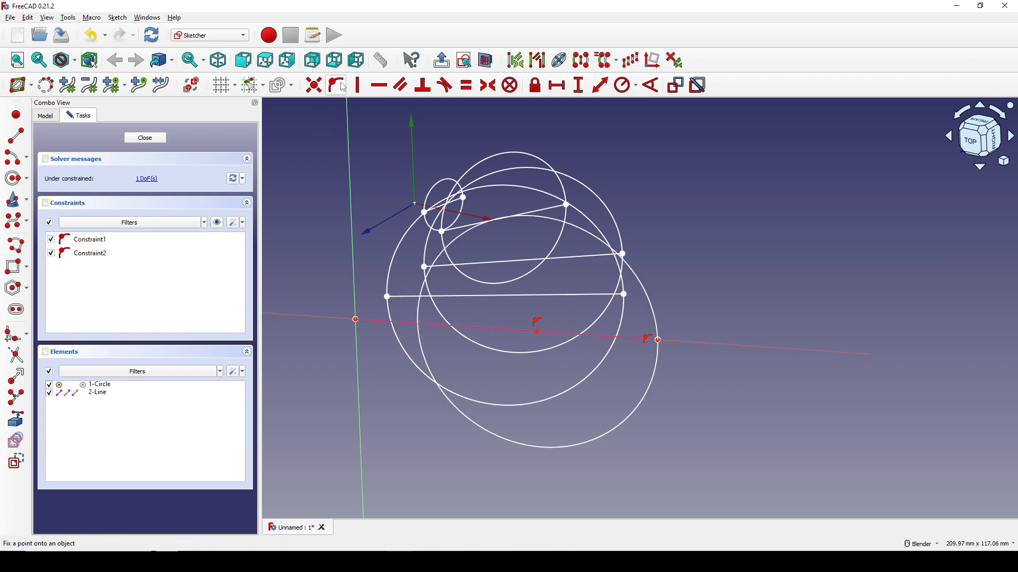
pyautogui.click(422, 344)
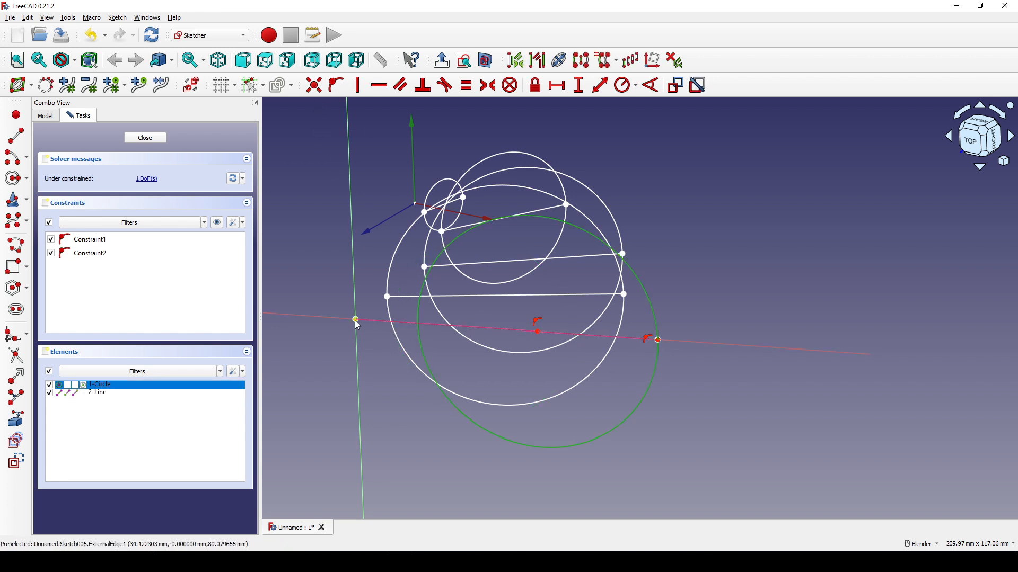
pyautogui.click(356, 321)
pyautogui.click(335, 85)
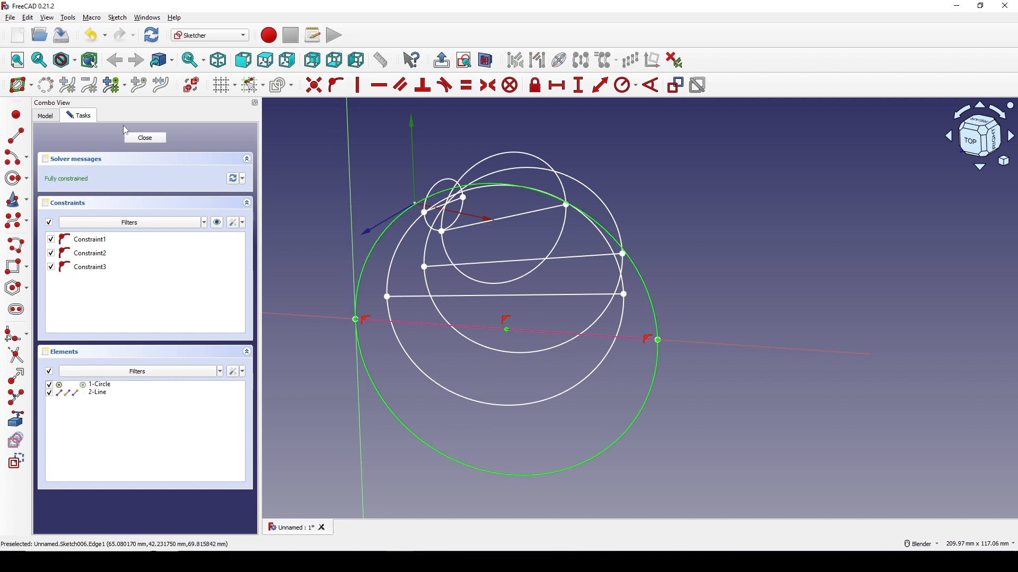
pyautogui.click(145, 138)
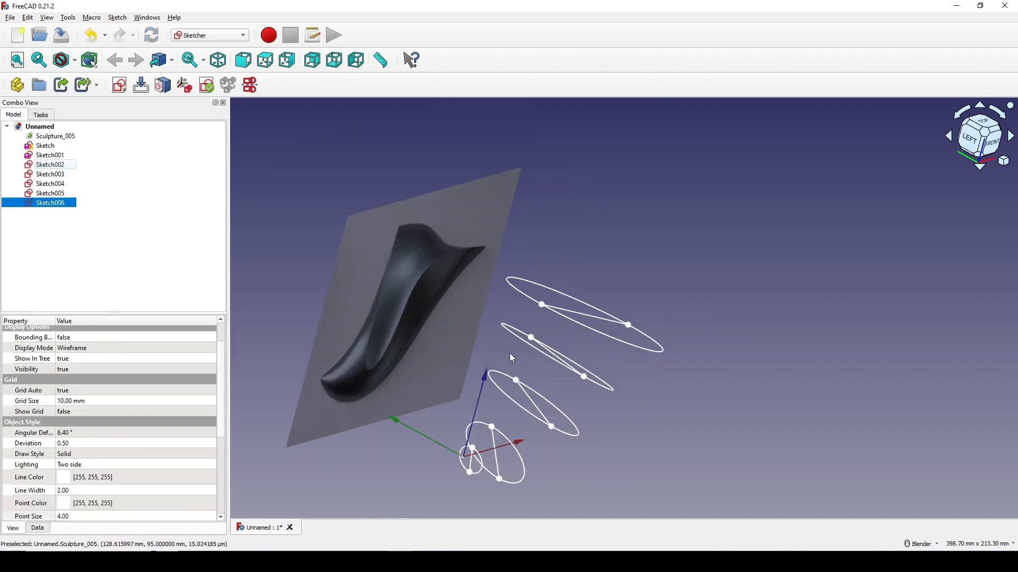
# - Show the model from the front and switch to the Part workbench
pyautogui.click(982, 151)
pyautogui.click(787, 189)
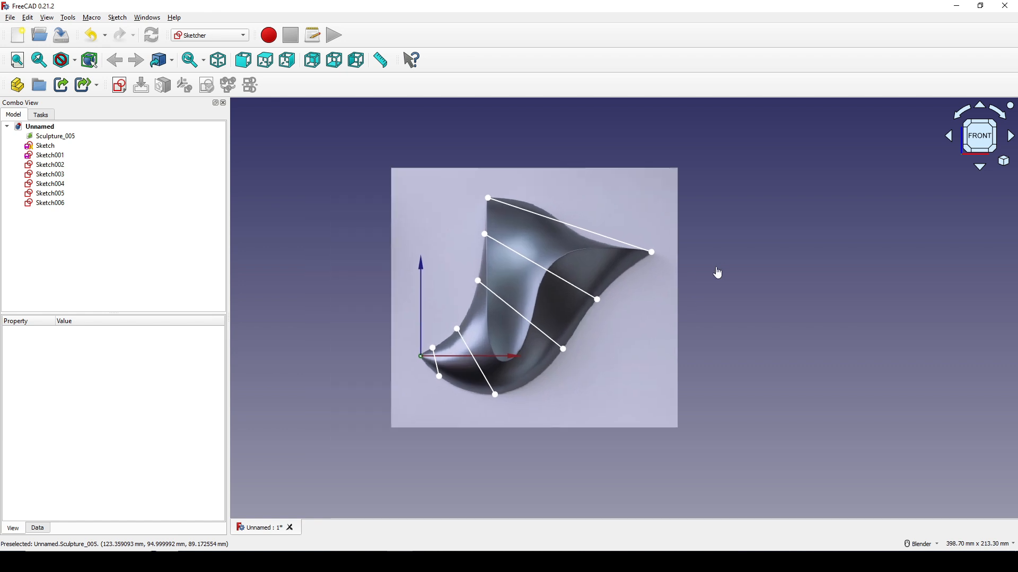
pyautogui.click(210, 35)
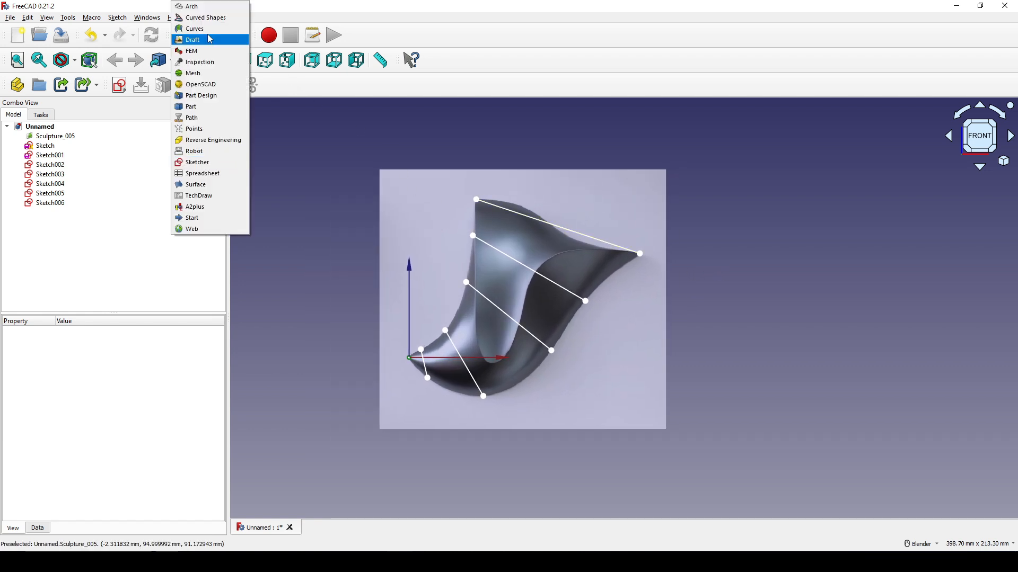
pyautogui.click(191, 106)
pyautogui.scroll(3, 412, 205)
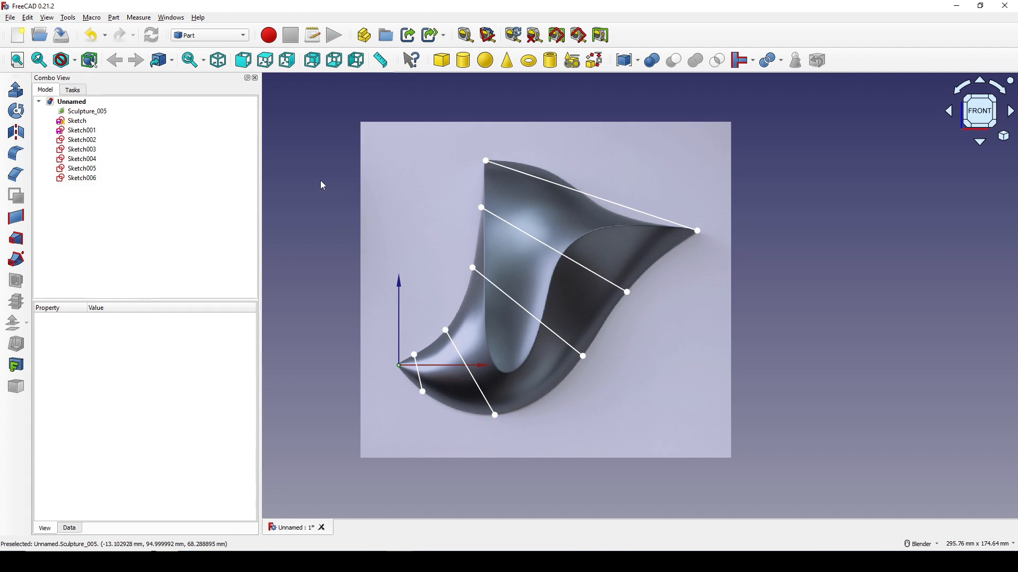
# - Loft through the six profile sketches in order from Sketch001 to Sketch006, leaving the solid, ruled surface and closed options off
pyautogui.click(93, 133)
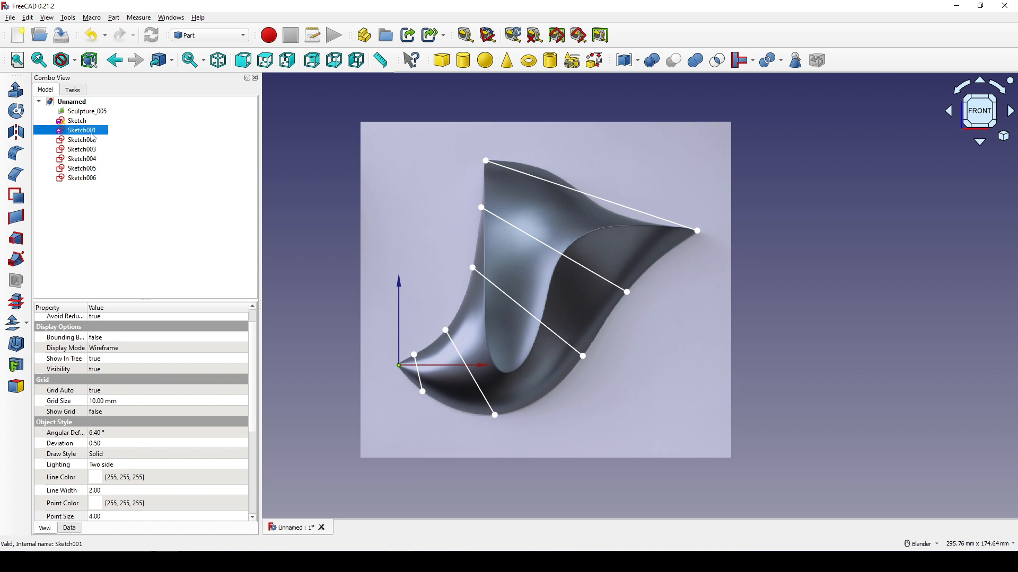
pyautogui.click(86, 180)
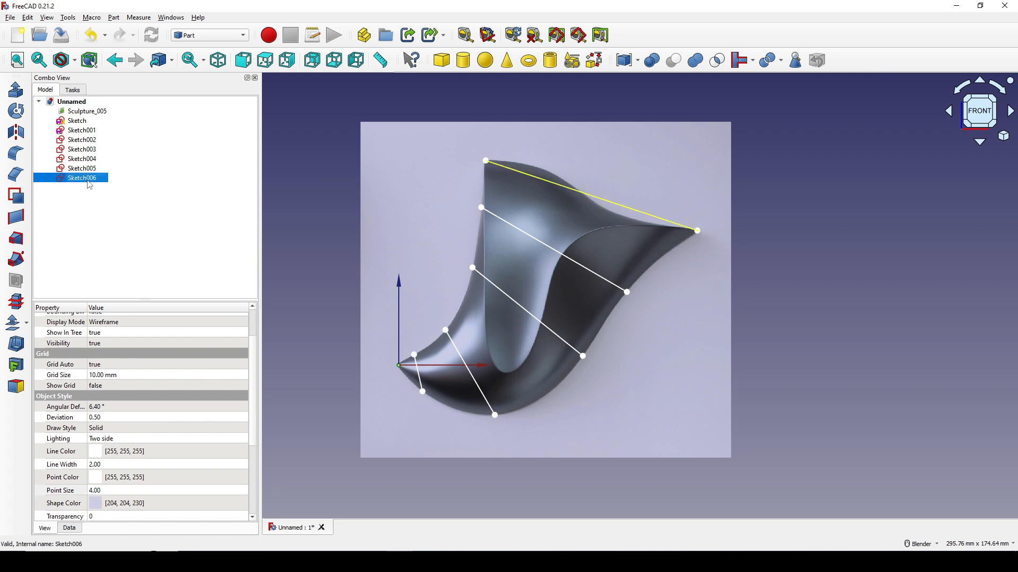
pyautogui.click(134, 255)
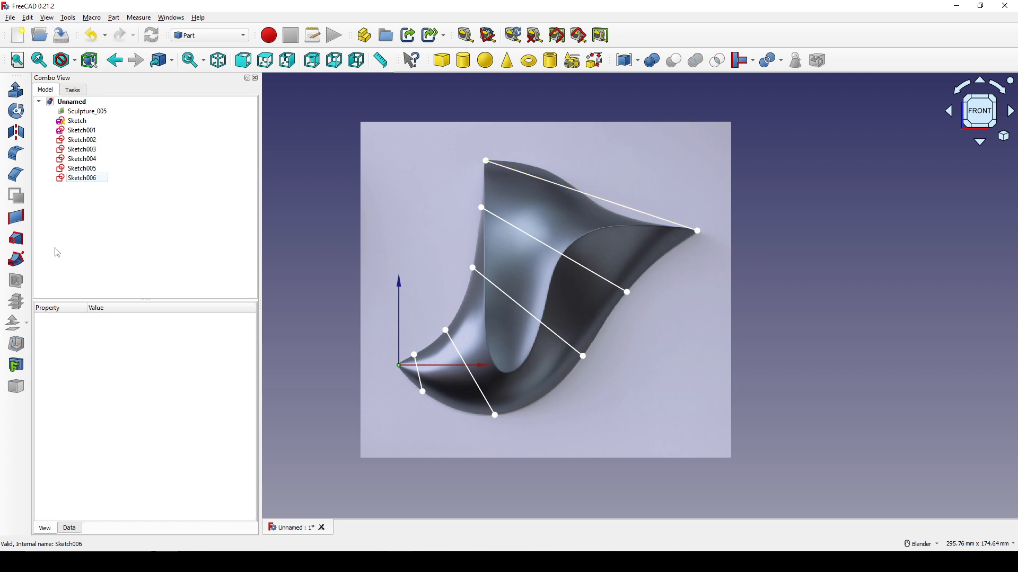
pyautogui.click(16, 240)
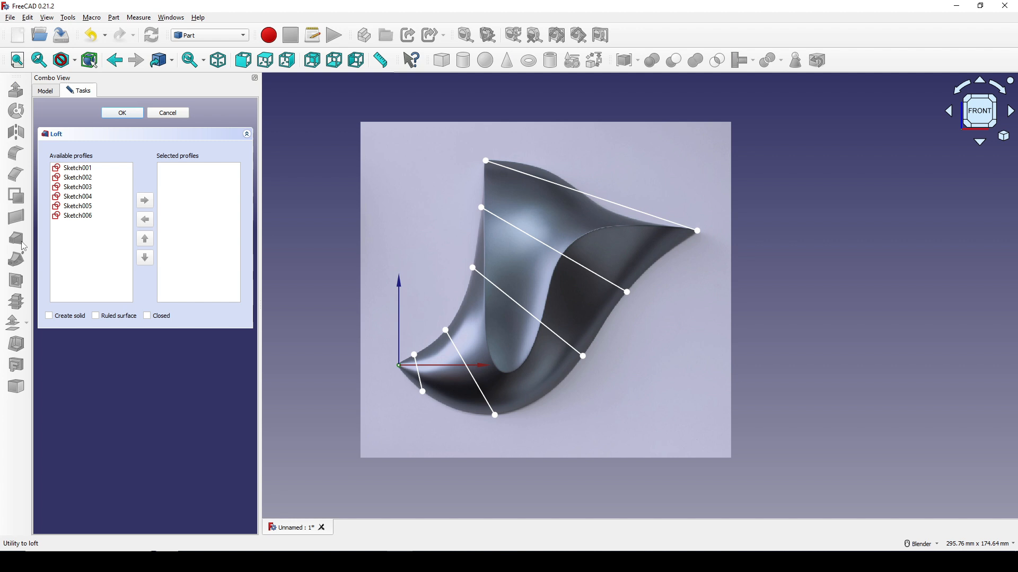
pyautogui.click(85, 168)
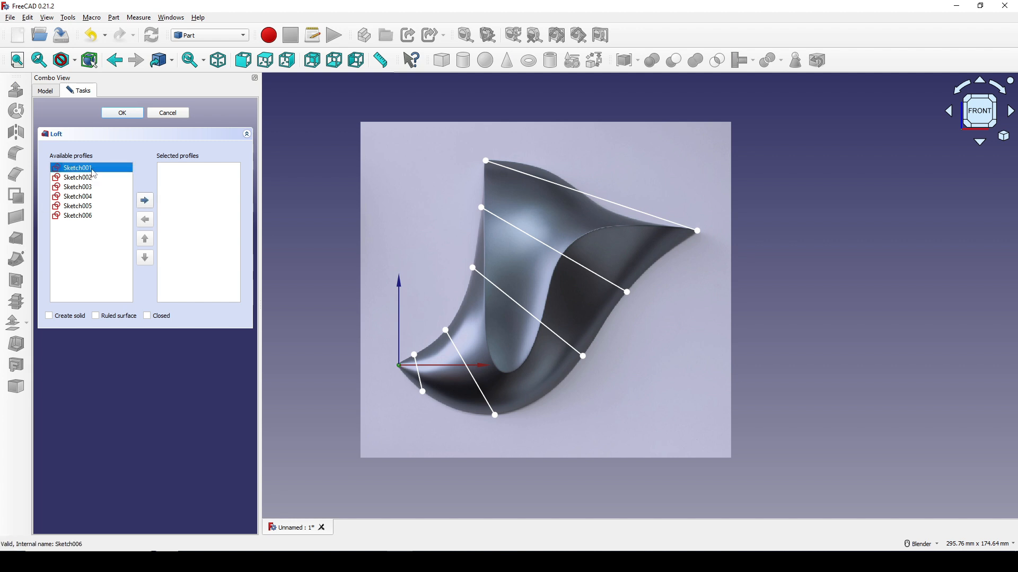
pyautogui.doubleClick(91, 169)
pyautogui.doubleClick(87, 169)
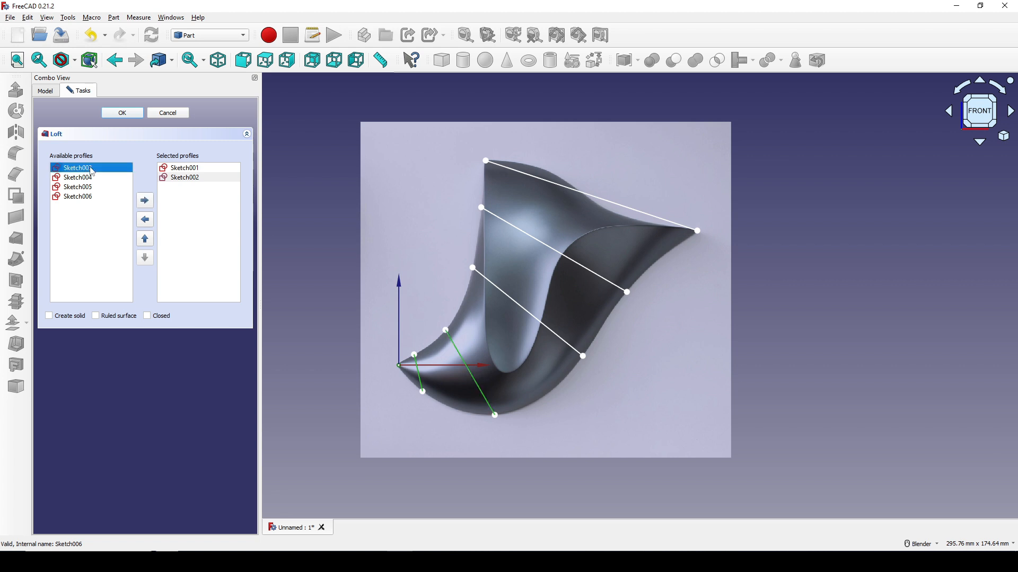
pyautogui.doubleClick(90, 170)
pyautogui.doubleClick(92, 170)
pyautogui.doubleClick(92, 170)
pyautogui.doubleClick(94, 170)
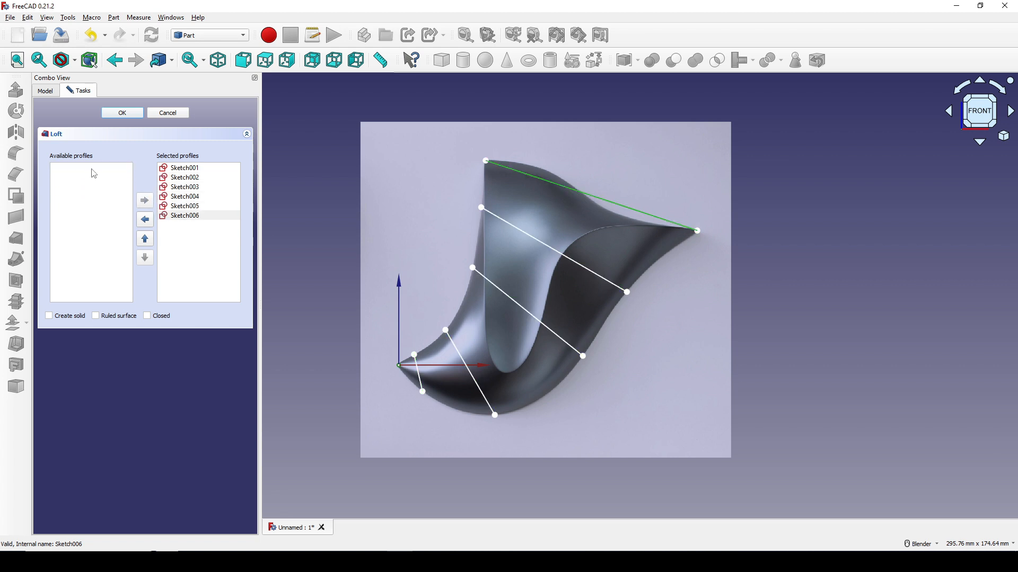
pyautogui.click(123, 113)
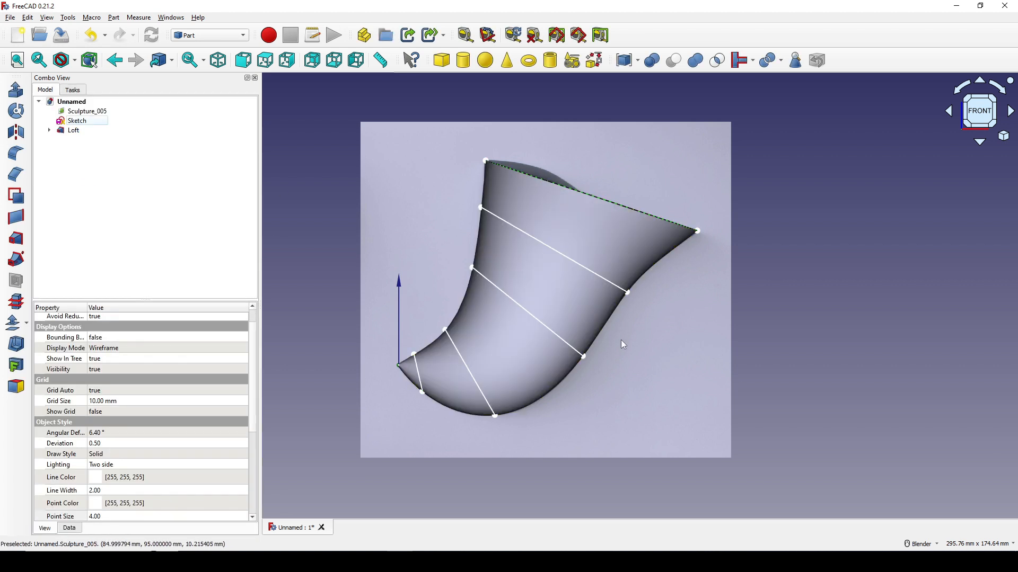
# - Compare the loft's outline with the reference image along the lower tip, both side curves and the upper rim
pyautogui.moveTo(659, 278)
pyautogui.mouseDown(button='middle')
pyautogui.moveTo(668, 284)
pyautogui.moveTo(658, 283)
pyautogui.mouseUp(button='middle')
pyautogui.click(880, 238)
pyautogui.click(984, 113)
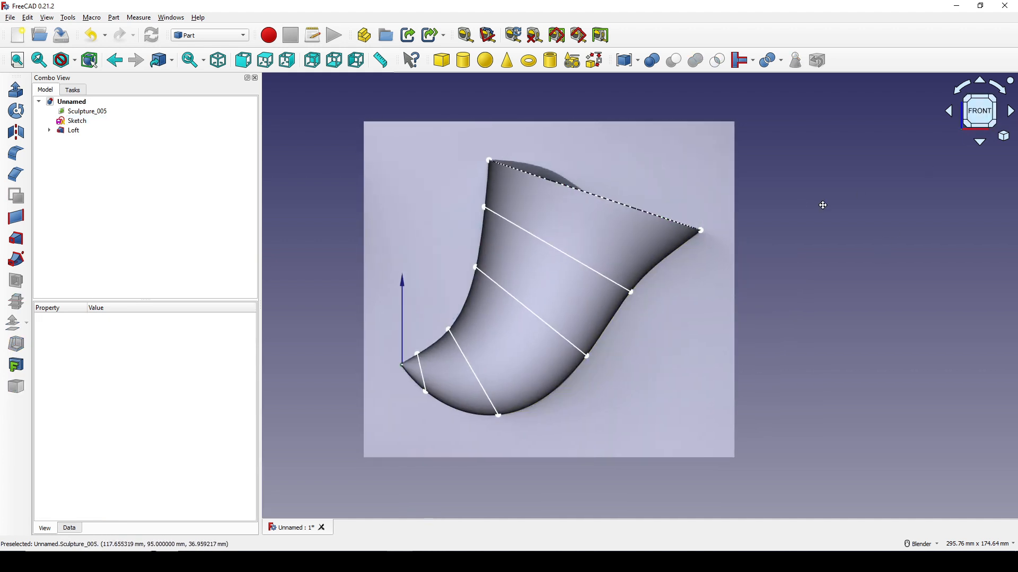
pyautogui.keyDown('shift'); pyautogui.moveTo(848, 216); pyautogui.dragTo(876, 220, button='middle'); pyautogui.keyUp('shift')
pyautogui.scroll(2, 763, 254)
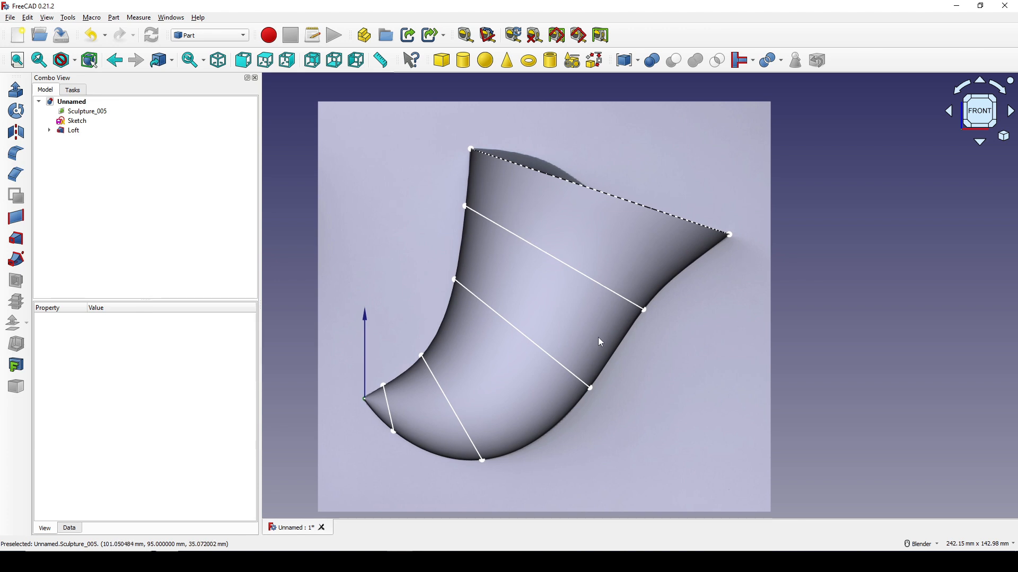
pyautogui.scroll(2, 325, 400)
pyautogui.scroll(5, 360, 398)
pyautogui.keyDown('shift'); pyautogui.moveTo(463, 368); pyautogui.dragTo(443, 404, button='middle'); pyautogui.keyUp('shift')
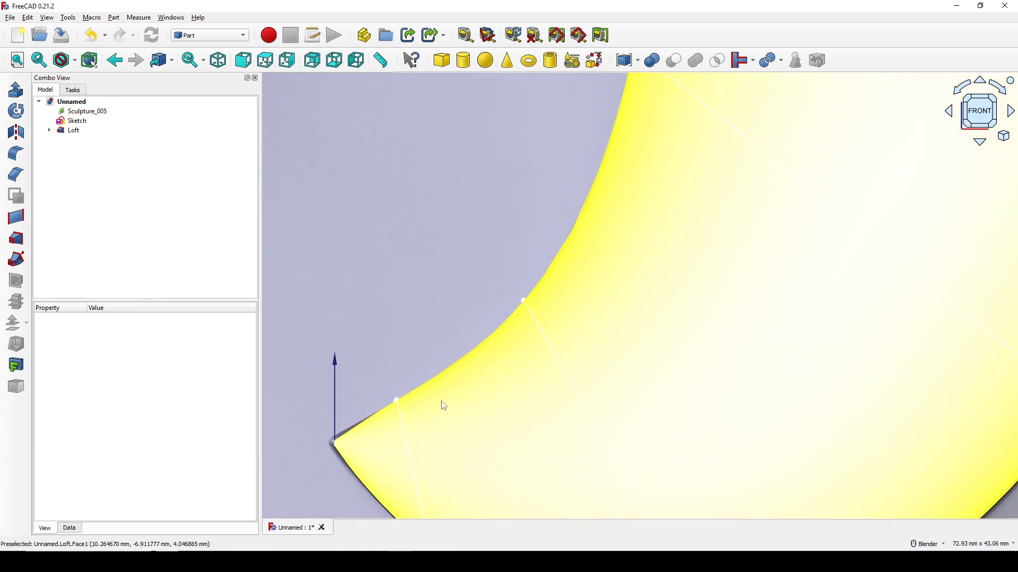
pyautogui.scroll(-3, 469, 387)
pyautogui.keyDown('shift'); pyautogui.moveTo(562, 320); pyautogui.dragTo(526, 453, button='middle'); pyautogui.keyUp('shift')
pyautogui.keyDown('shift'); pyautogui.moveTo(588, 198); pyautogui.dragTo(535, 350, button='middle'); pyautogui.keyUp('shift')
pyautogui.scroll(2, 534, 345)
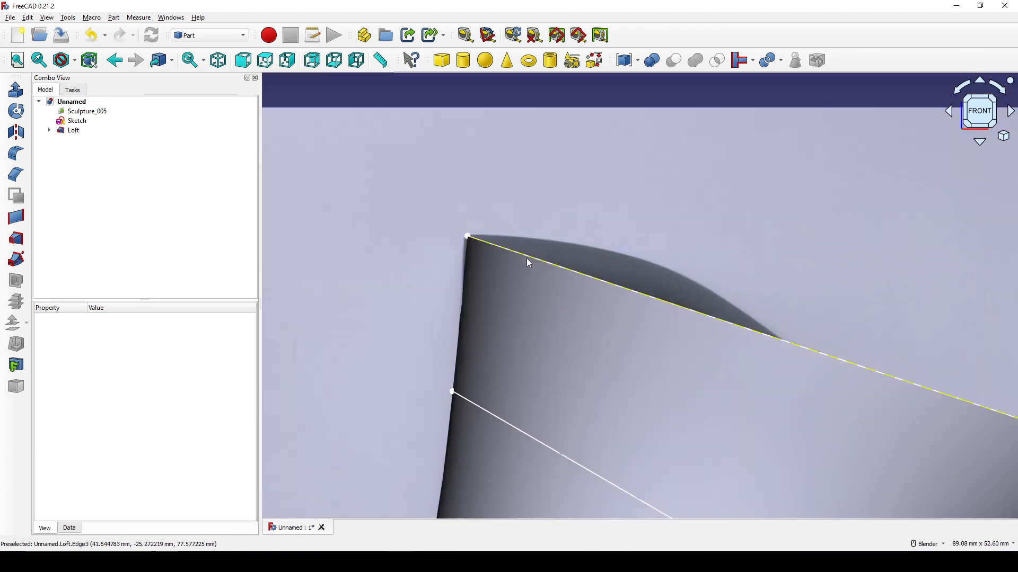
pyautogui.scroll(2, 525, 256)
pyautogui.scroll(-4, 467, 265)
pyautogui.keyDown('shift'); pyautogui.moveTo(693, 355); pyautogui.dragTo(442, 245, button='middle'); pyautogui.keyUp('shift')
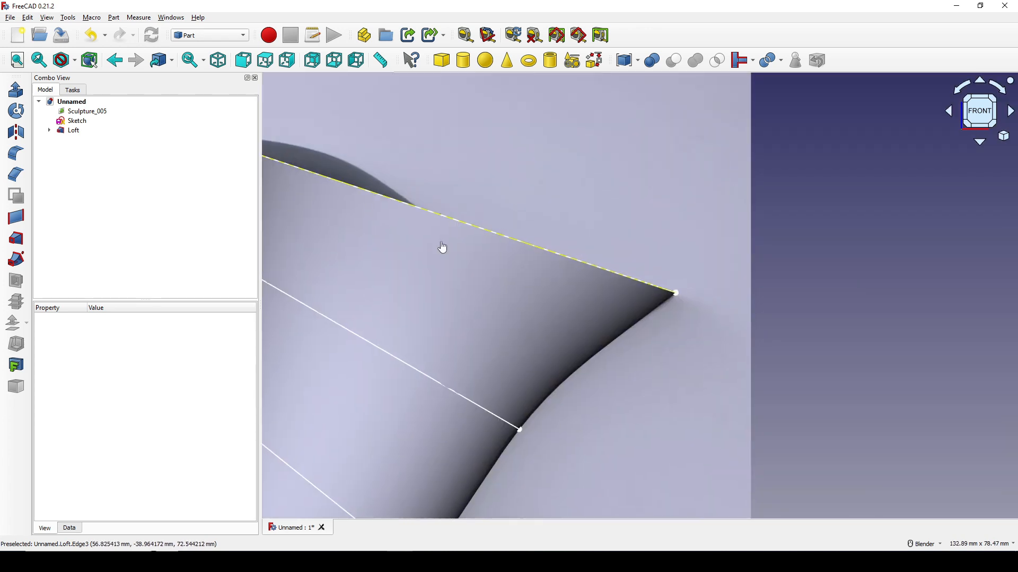
pyautogui.keyDown('shift'); pyautogui.moveTo(528, 362); pyautogui.dragTo(863, 250, button='middle'); pyautogui.keyUp('shift')
pyautogui.scroll(-2, 631, 247)
pyautogui.scroll(-1, 803, 295)
pyautogui.keyDown('shift'); pyautogui.moveTo(803, 295); pyautogui.dragTo(745, 289, button='middle'); pyautogui.keyUp('shift')
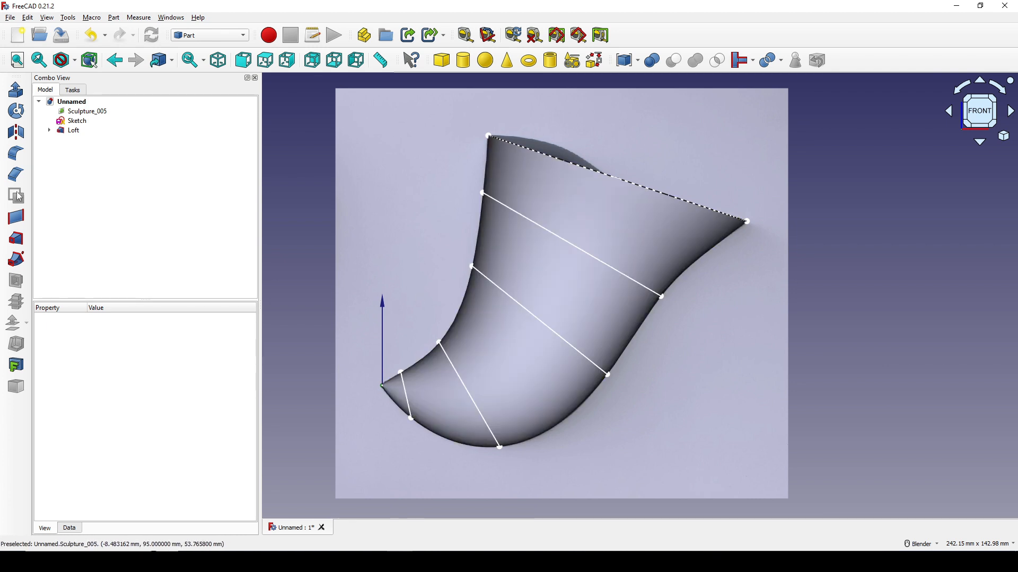
# - Hide the guide-line sketch and the six profile sketches, Sketch001 to Sketch006, under the loft
pyautogui.click(57, 122)
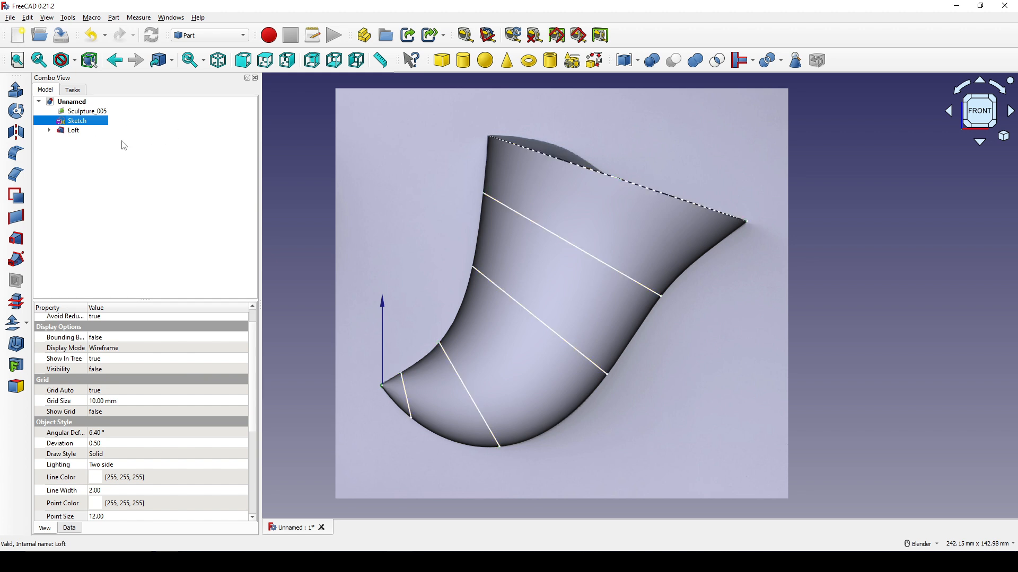
pyautogui.keyDown('shift'); pyautogui.moveTo(551, 330); pyautogui.dragTo(561, 302, button='middle'); pyautogui.keyUp('shift')
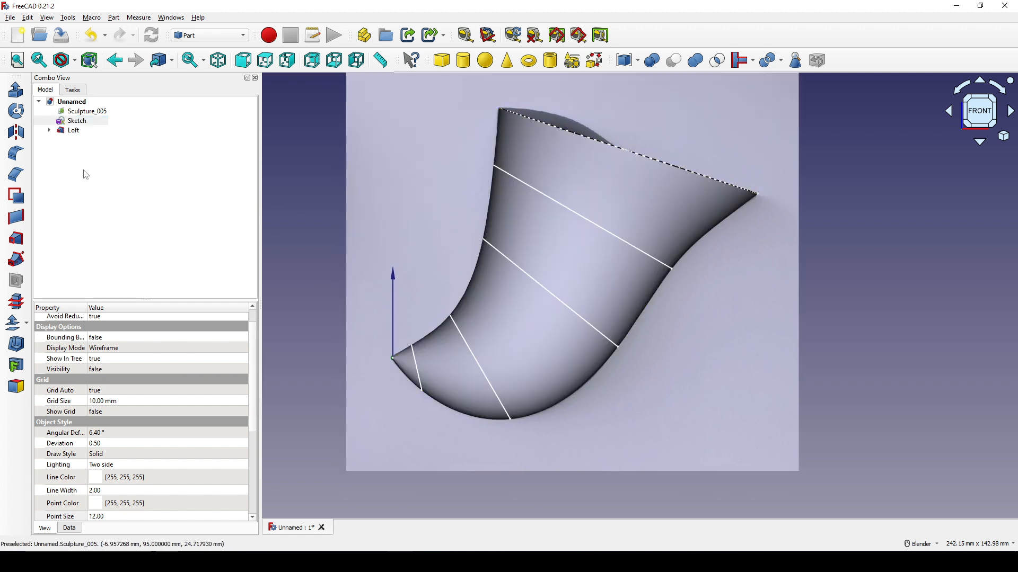
pyautogui.click(50, 130)
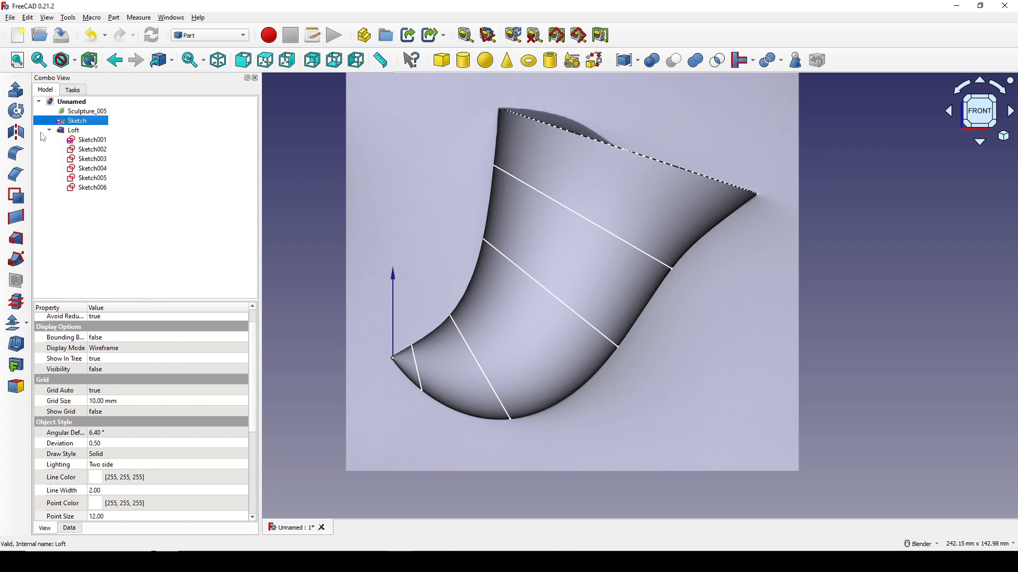
pyautogui.click(91, 141)
pyautogui.keyDown('shift'); pyautogui.click(83, 187); pyautogui.keyUp('shift')
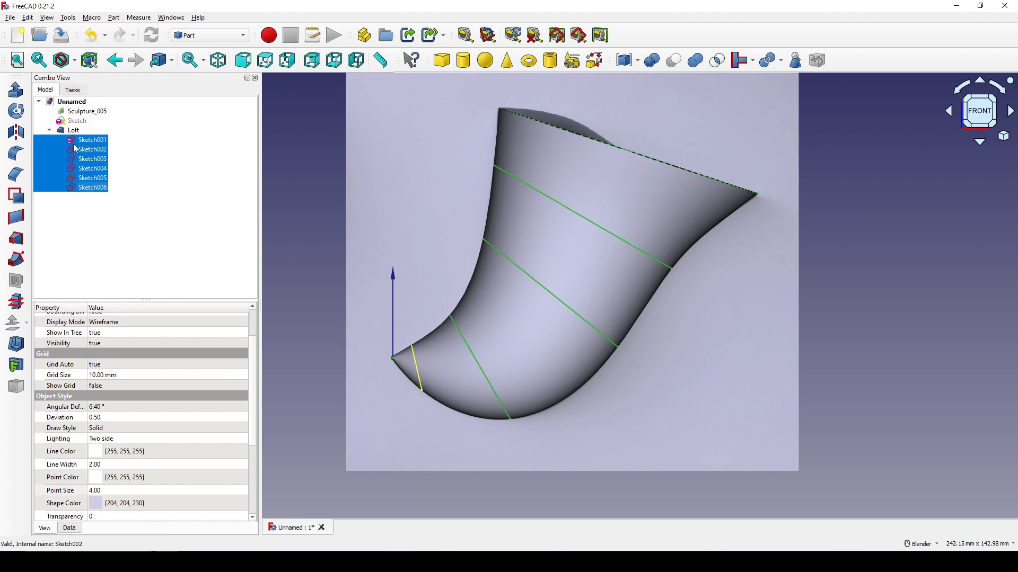
pyautogui.press('space')
pyautogui.keyDown('shift'); pyautogui.moveTo(659, 270); pyautogui.dragTo(613, 267, button='middle'); pyautogui.keyUp('shift')
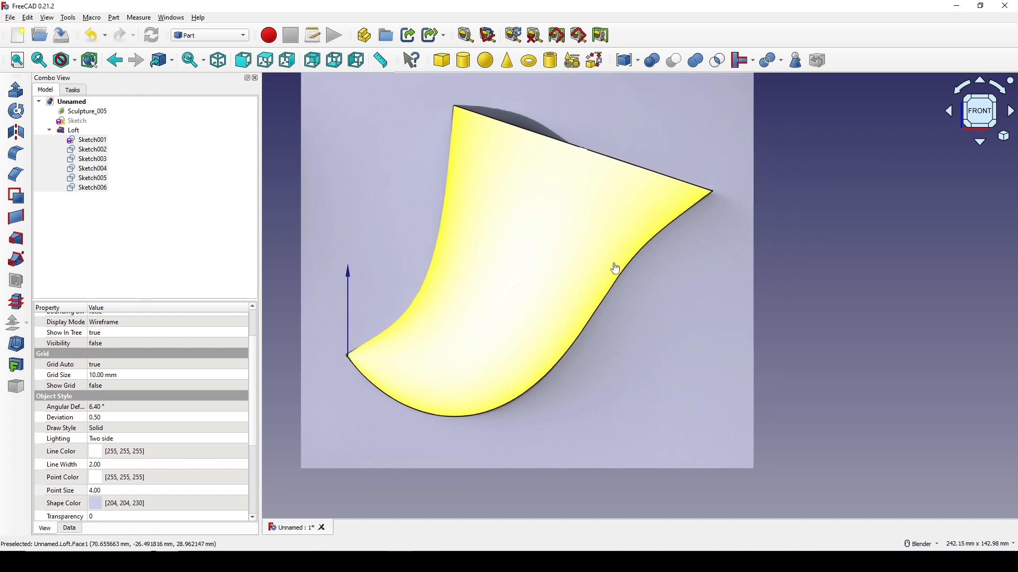
pyautogui.click(810, 246)
pyautogui.keyDown('shift'); pyautogui.moveTo(866, 223); pyautogui.dragTo(866, 249, button='middle'); pyautogui.keyUp('shift')
pyautogui.scroll(-1, 801, 244)
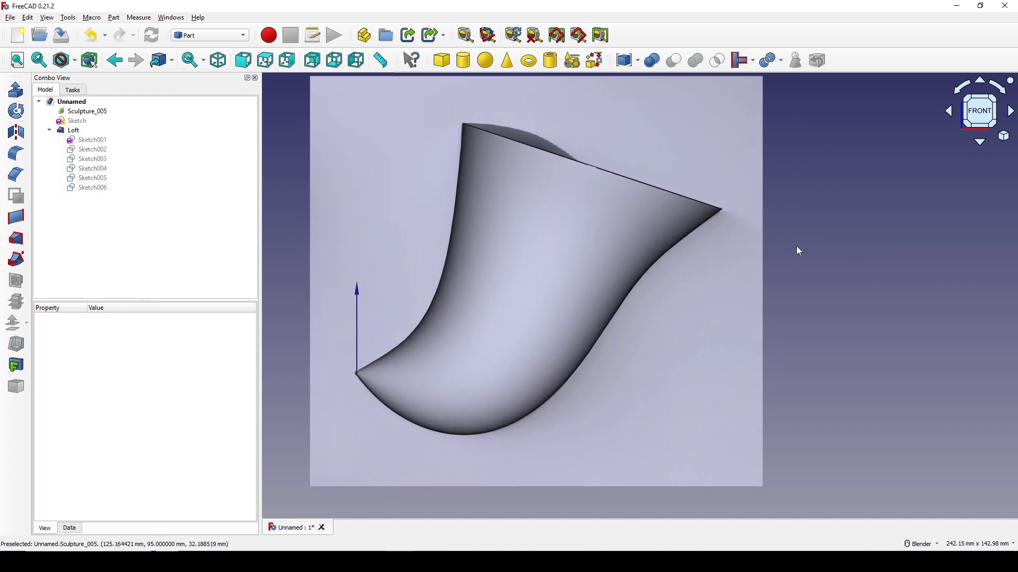
pyautogui.scroll(-2, 797, 250)
pyautogui.moveTo(679, 289)
pyautogui.mouseDown(button='middle')
pyautogui.moveTo(488, 296)
pyautogui.moveTo(366, 283)
pyautogui.moveTo(531, 295)
pyautogui.mouseUp(button='middle')
pyautogui.press('Print')
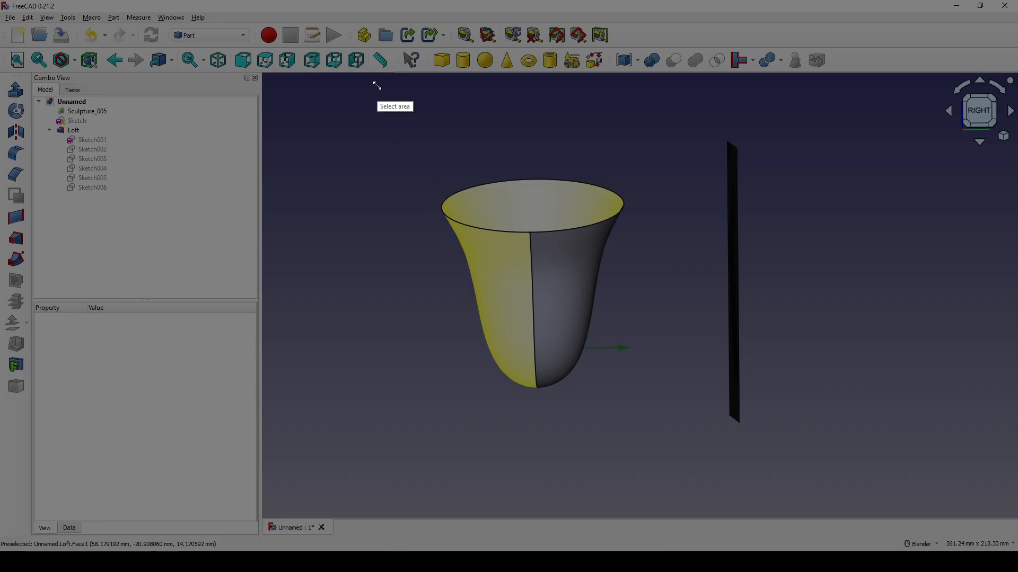
pyautogui.moveTo(377, 85); pyautogui.dragTo(720, 451)
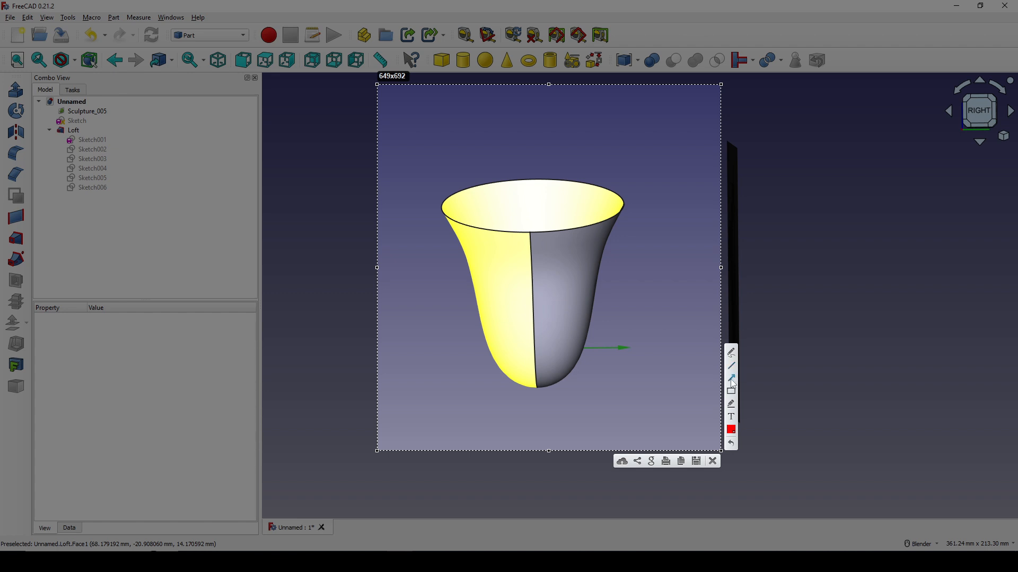
pyautogui.moveTo(432, 164)
pyautogui.mouseDown()
pyautogui.moveTo(516, 342)
pyautogui.moveTo(421, 173)
pyautogui.moveTo(537, 389)
pyautogui.moveTo(530, 408)
pyautogui.mouseUp()
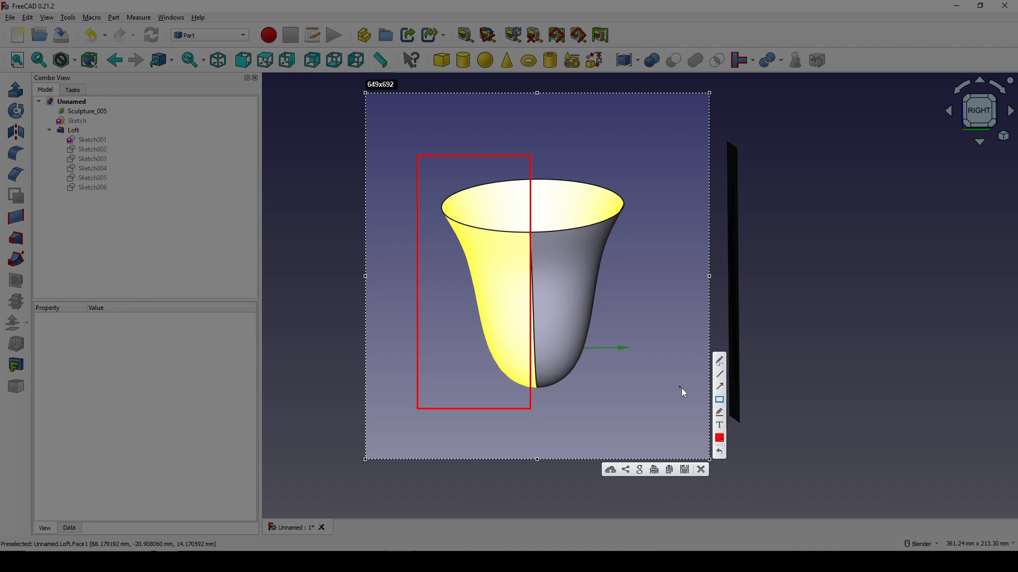
pyautogui.moveTo(419, 259); pyautogui.dragTo(494, 210)
pyautogui.moveTo(434, 317); pyautogui.dragTo(509, 274)
pyautogui.moveTo(461, 352); pyautogui.dragTo(513, 334)
pyautogui.click(700, 470)
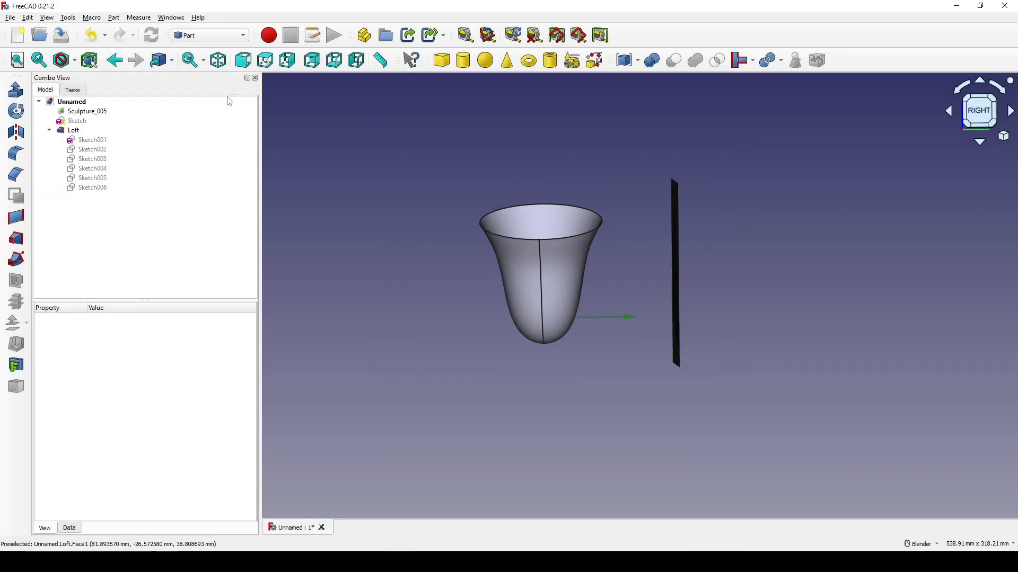
# - Switch to the Sketcher workbench and create a new sketch on the YZ plane
pyautogui.click(208, 35)
pyautogui.click(198, 162)
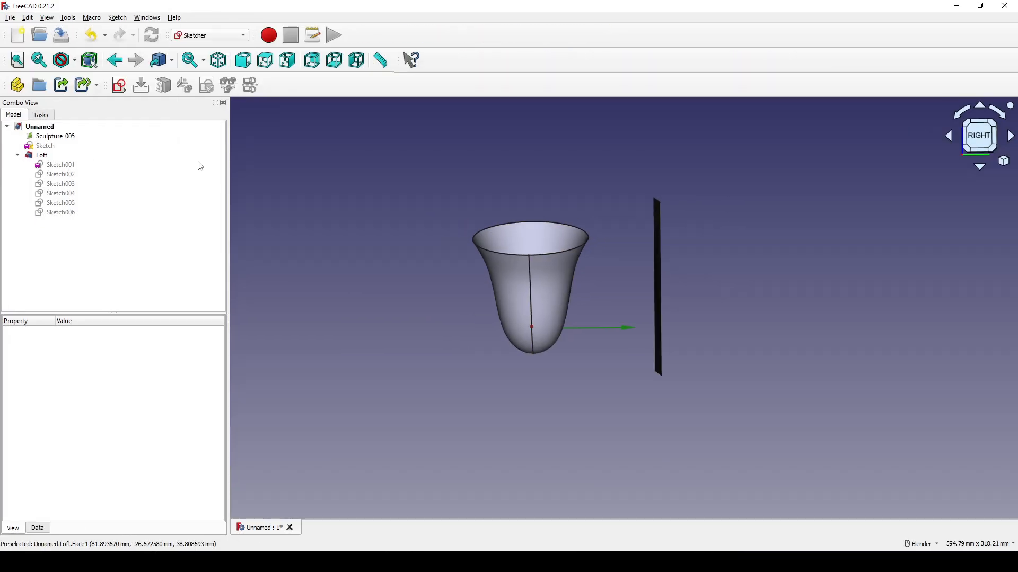
pyautogui.click(118, 85)
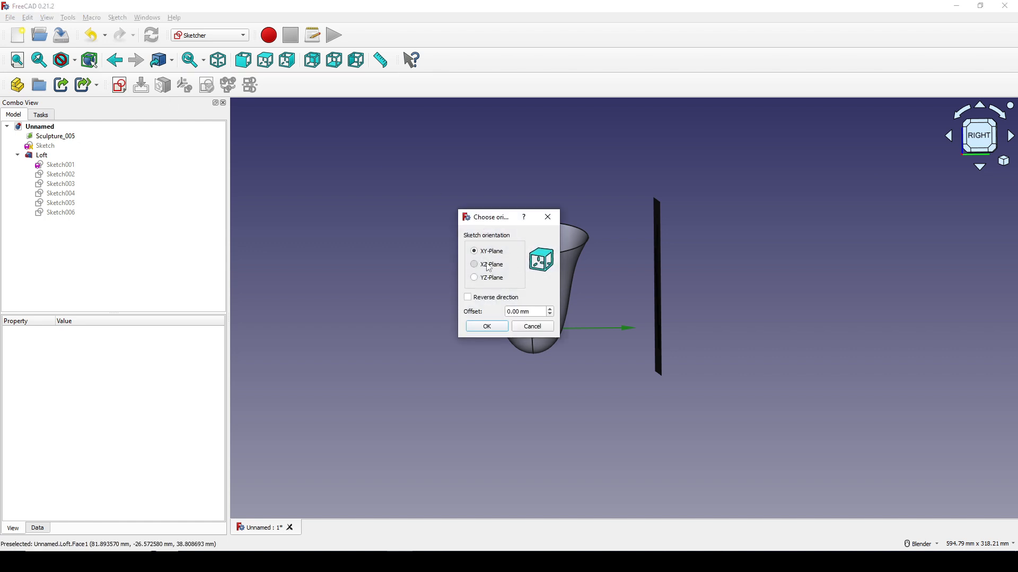
pyautogui.click(488, 327)
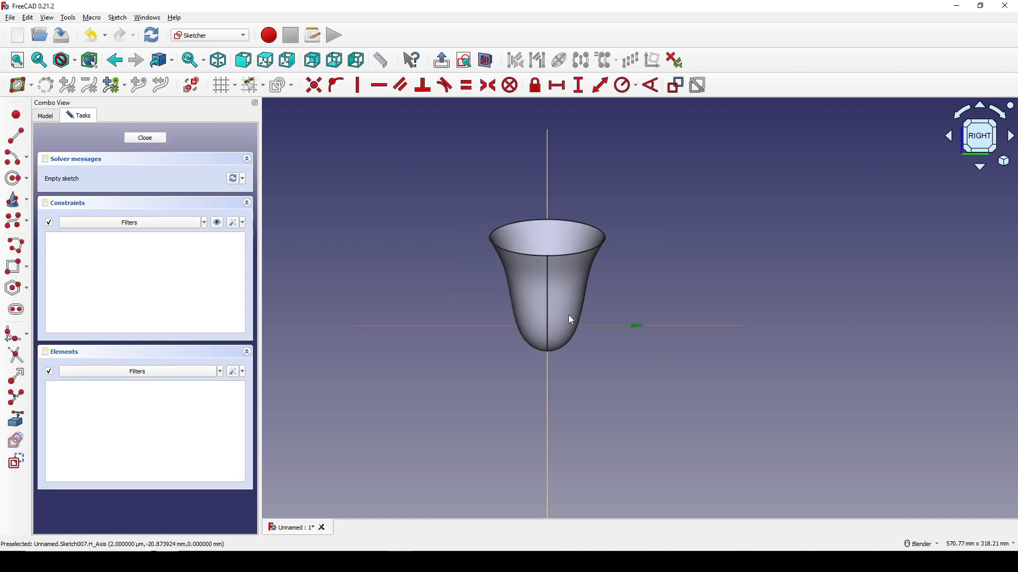
# - Draw a rectangle enclosing the loft's negative-Y half, with one side on the vertical axis, and close the sketch
pyautogui.click(26, 263)
pyautogui.click(425, 162)
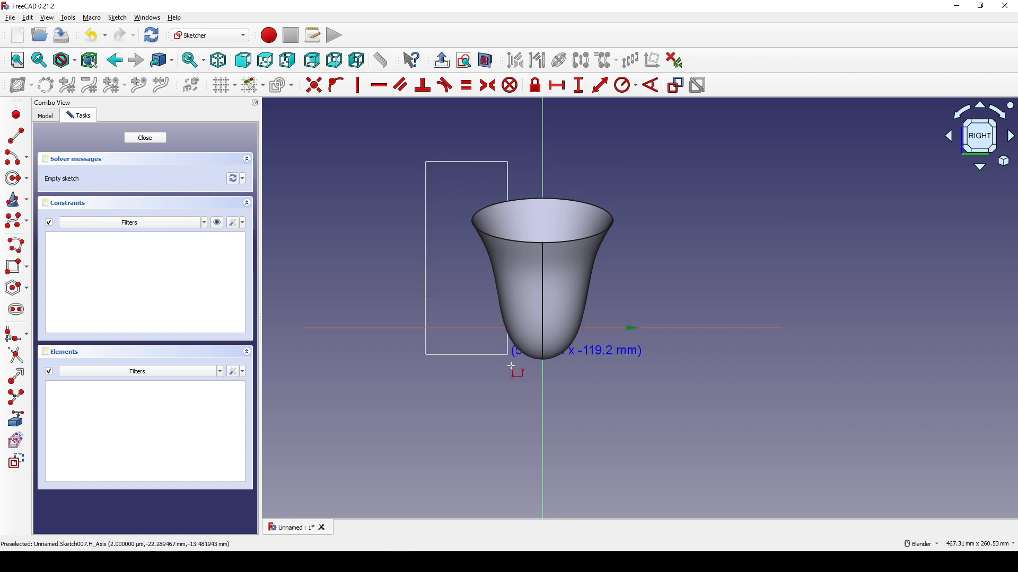
pyautogui.click(537, 399)
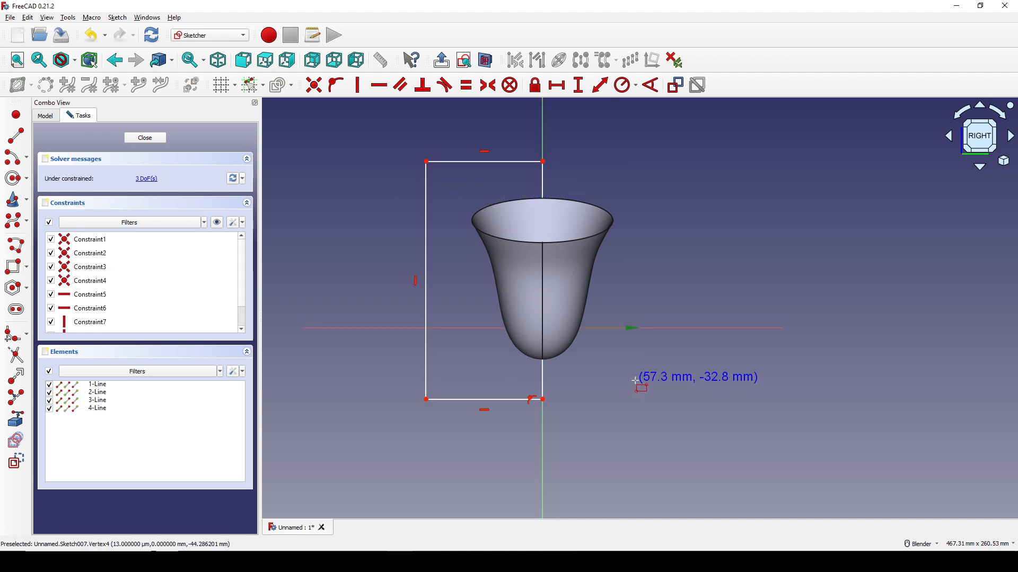
pyautogui.click(150, 139)
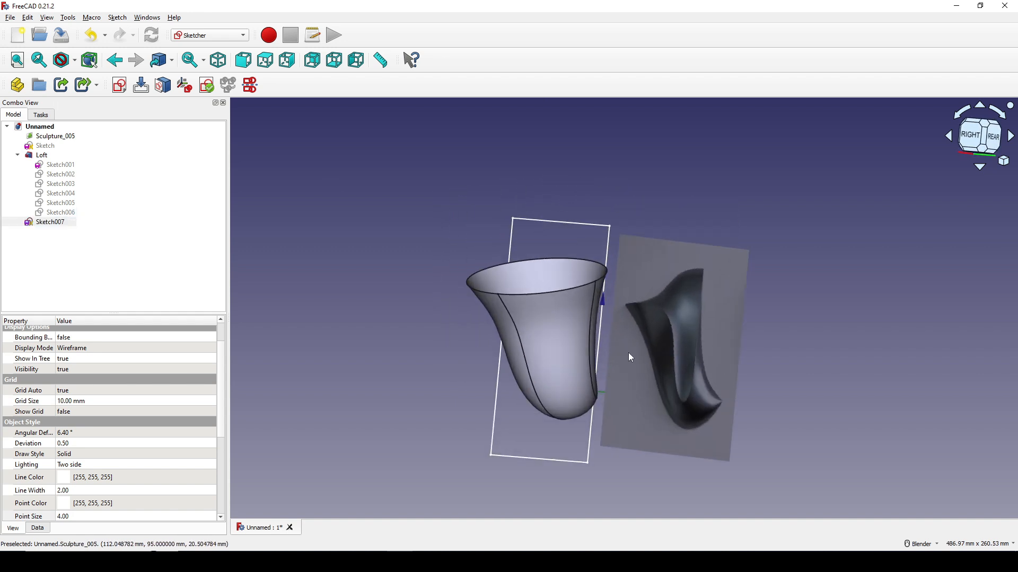
# - Hide the Sculpture_005 reference image
pyautogui.scroll(1, 628, 352)
pyautogui.click(707, 326)
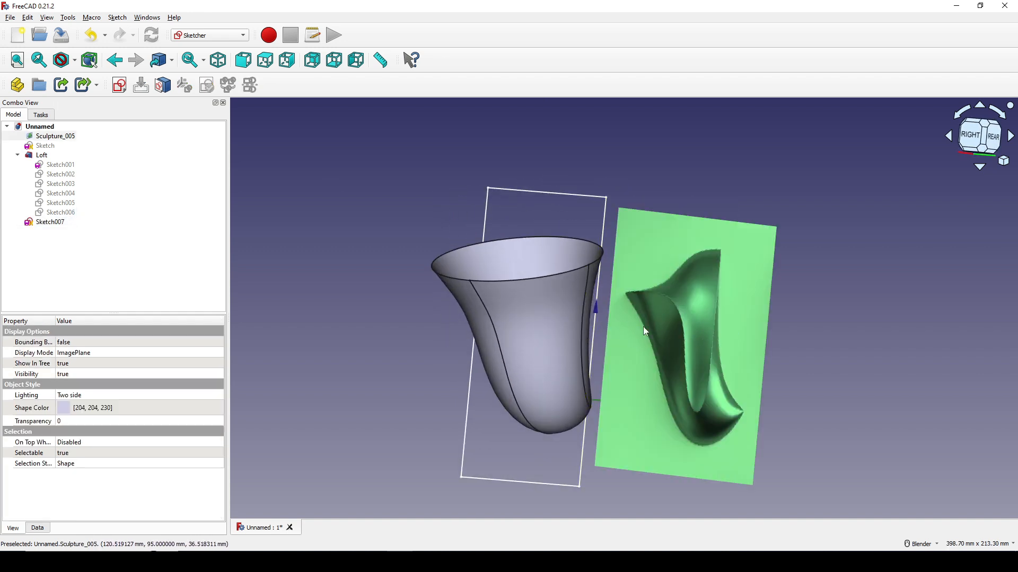
pyautogui.moveTo(644, 326); pyautogui.dragTo(759, 292, button='middle')
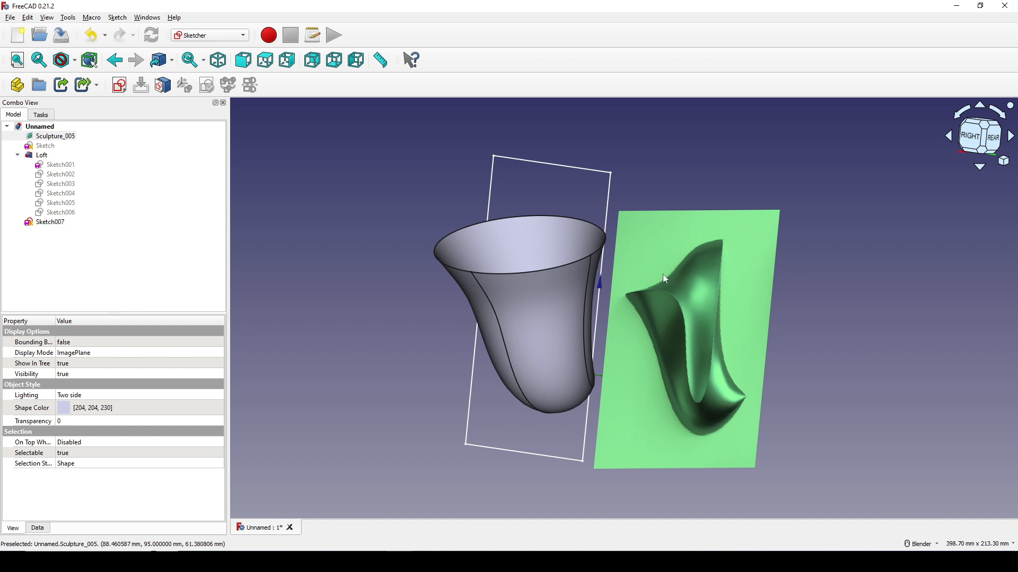
pyautogui.press('space')
pyautogui.moveTo(692, 279)
pyautogui.mouseDown(button='middle')
pyautogui.moveTo(595, 318)
pyautogui.moveTo(690, 313)
pyautogui.moveTo(697, 323)
pyautogui.moveTo(728, 299)
pyautogui.mouseUp(button='middle')
pyautogui.press('Print')
pyautogui.moveTo(343, 93); pyautogui.dragTo(648, 479)
pyautogui.moveTo(369, 158)
pyautogui.mouseDown()
pyautogui.moveTo(412, 228)
pyautogui.moveTo(488, 433)
pyautogui.mouseUp()
pyautogui.click(639, 489)
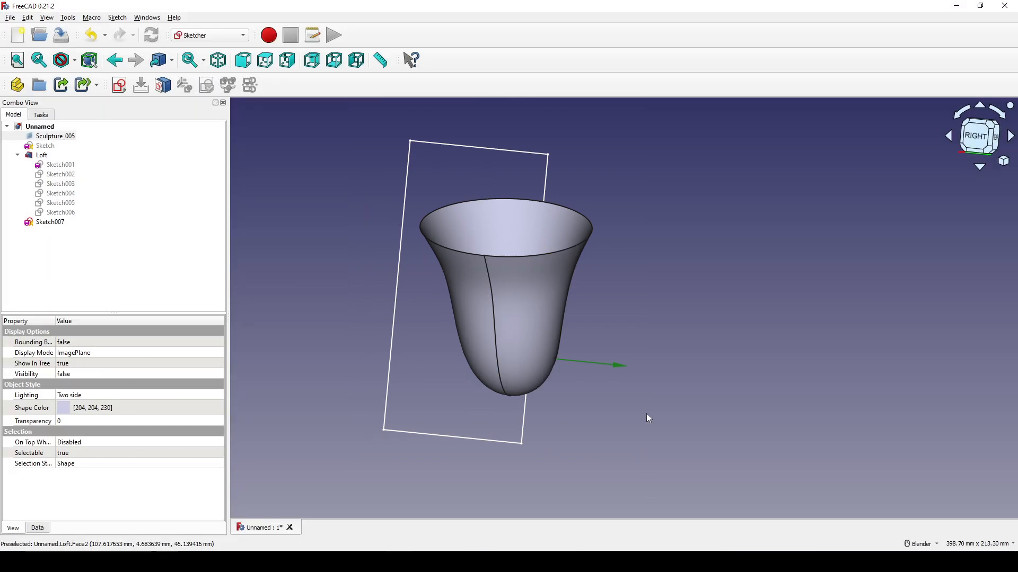
pyautogui.moveTo(646, 413); pyautogui.dragTo(529, 270, button='middle')
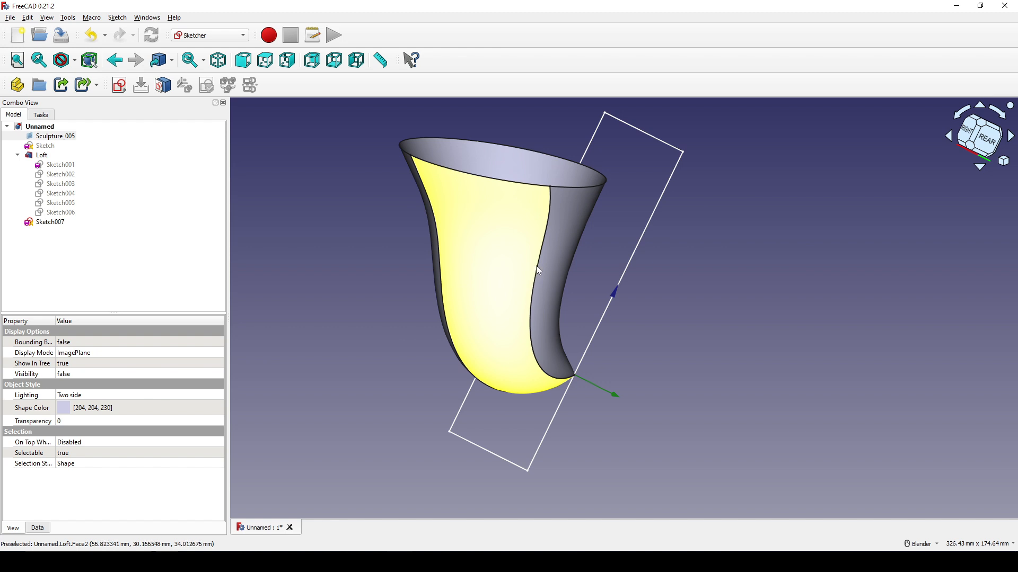
pyautogui.click(541, 266)
pyautogui.moveTo(603, 345); pyautogui.dragTo(604, 254, button='middle')
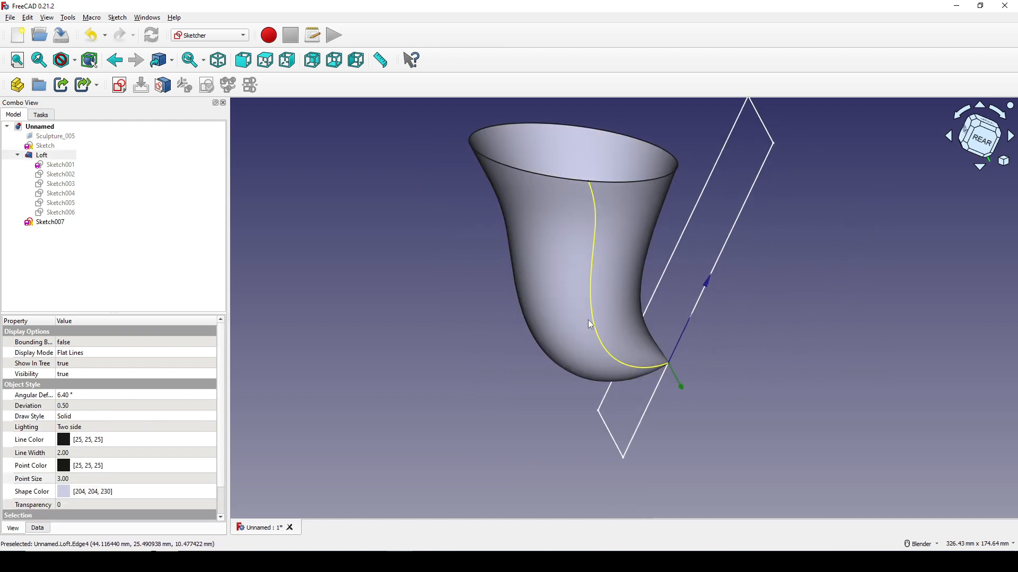
# - In the Part workbench, extrude the rectangle sketch symmetrically as a solid, reaching 200 mm on each side of the YZ plane
pyautogui.moveTo(587, 320)
pyautogui.mouseDown(button='middle')
pyautogui.moveTo(582, 341)
pyautogui.moveTo(420, 291)
pyautogui.moveTo(527, 313)
pyautogui.moveTo(467, 293)
pyautogui.moveTo(491, 314)
pyautogui.moveTo(484, 291)
pyautogui.moveTo(642, 322)
pyautogui.mouseUp(button='middle')
pyautogui.click(466, 300)
pyautogui.click(56, 223)
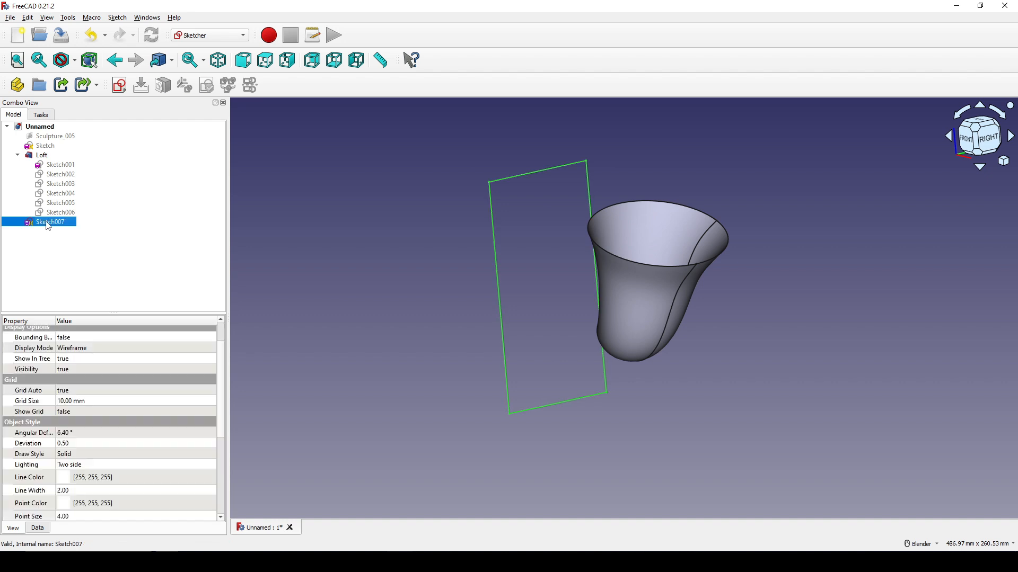
pyautogui.keyDown('shift'); pyautogui.moveTo(586, 272); pyautogui.dragTo(571, 264, button='middle'); pyautogui.keyUp('shift')
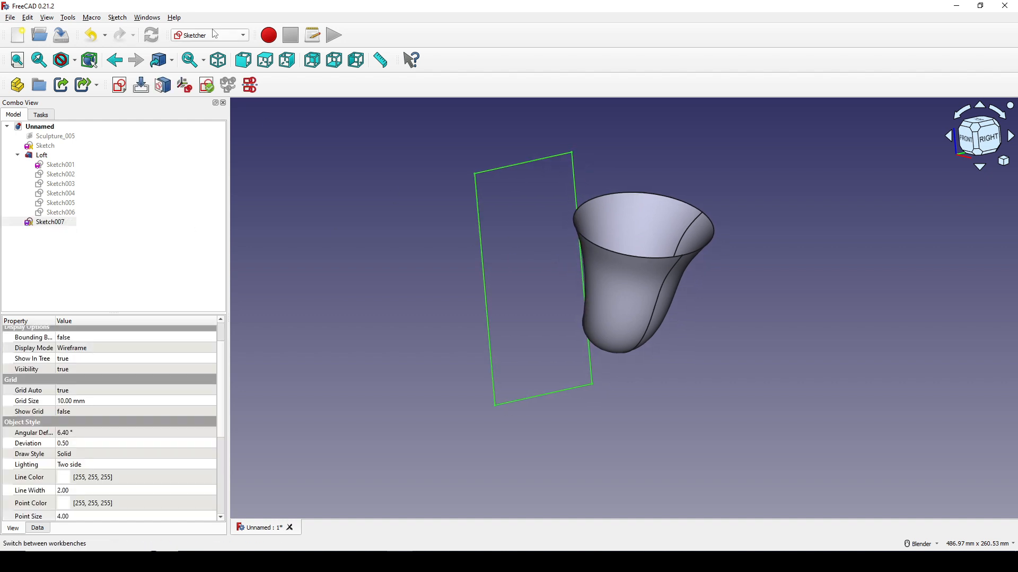
pyautogui.click(210, 35)
pyautogui.click(190, 106)
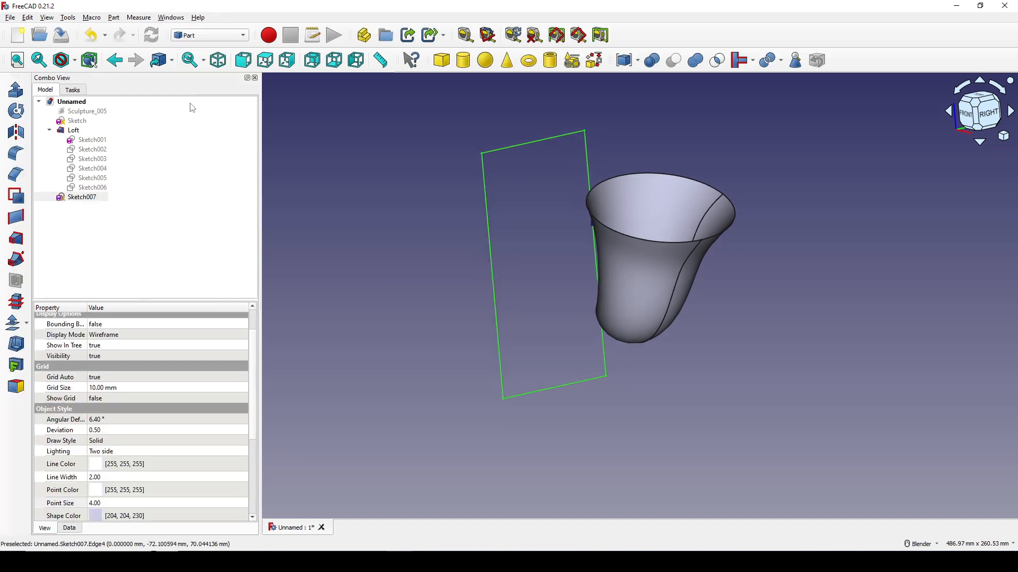
pyautogui.click(16, 91)
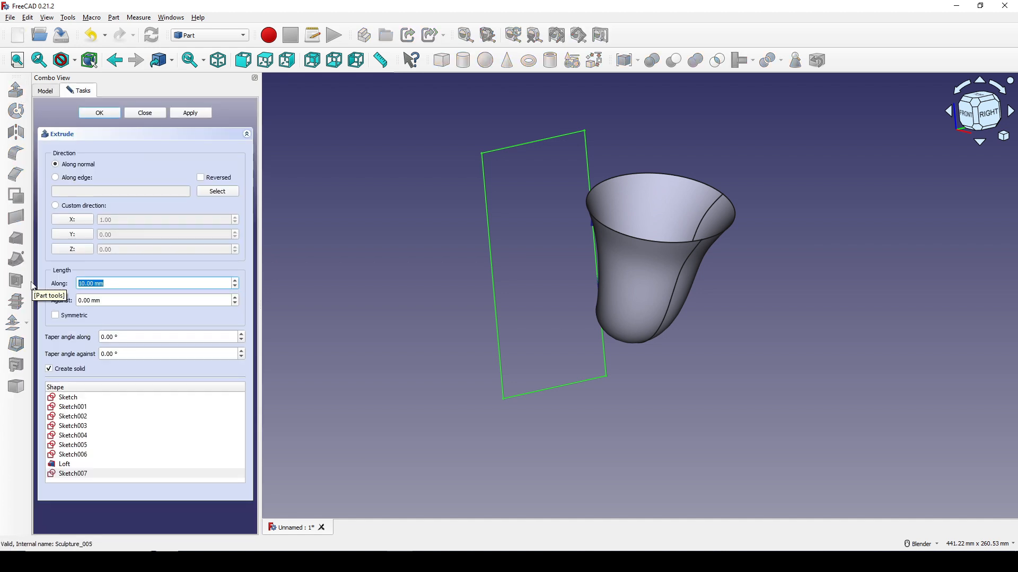
pyautogui.click(55, 316)
pyautogui.click(100, 113)
pyautogui.moveTo(742, 275); pyautogui.dragTo(509, 342, button='middle')
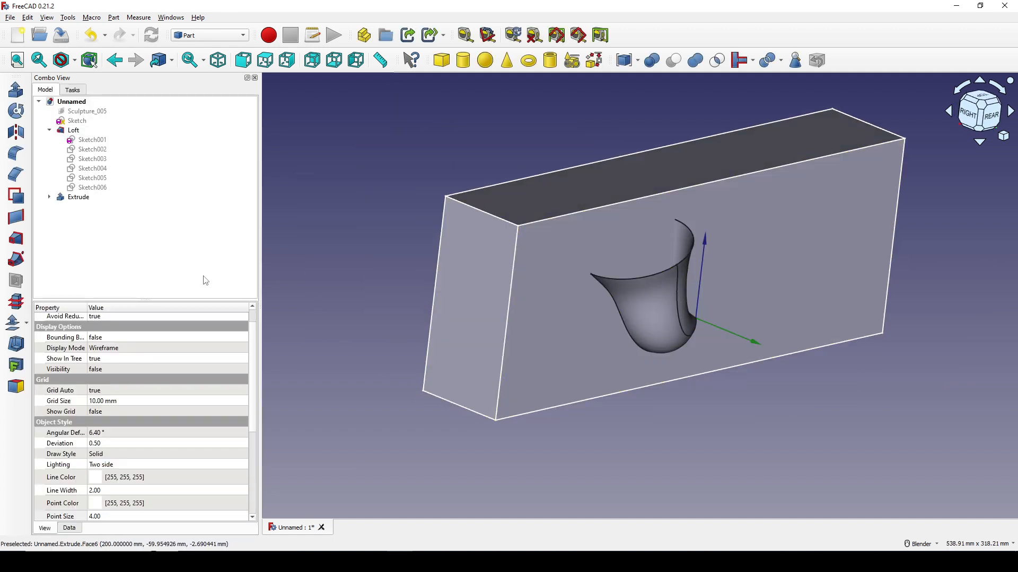
# - Cut the extruded block from the loft, using the loft as the base and the block as the tool
pyautogui.click(71, 130)
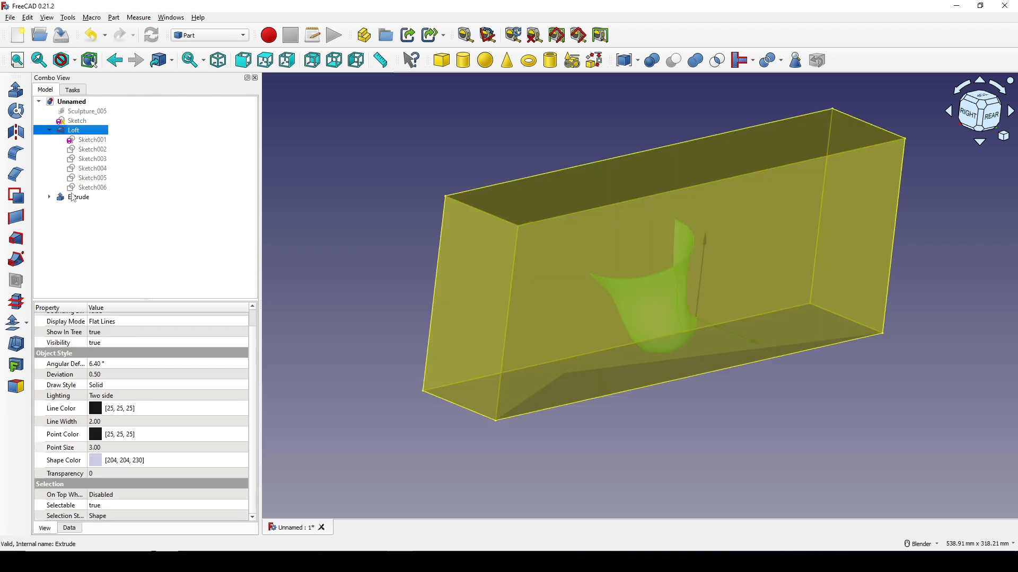
pyautogui.keyDown('ctrl'); pyautogui.click(77, 198); pyautogui.keyUp('ctrl')
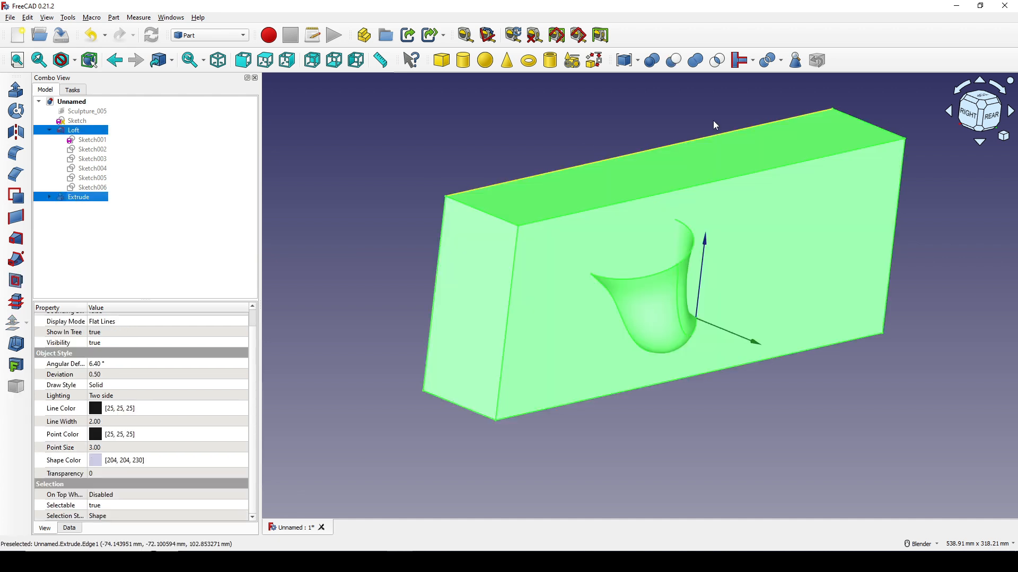
pyautogui.click(675, 66)
pyautogui.moveTo(752, 302); pyautogui.dragTo(636, 329, button='middle')
pyautogui.click(607, 340)
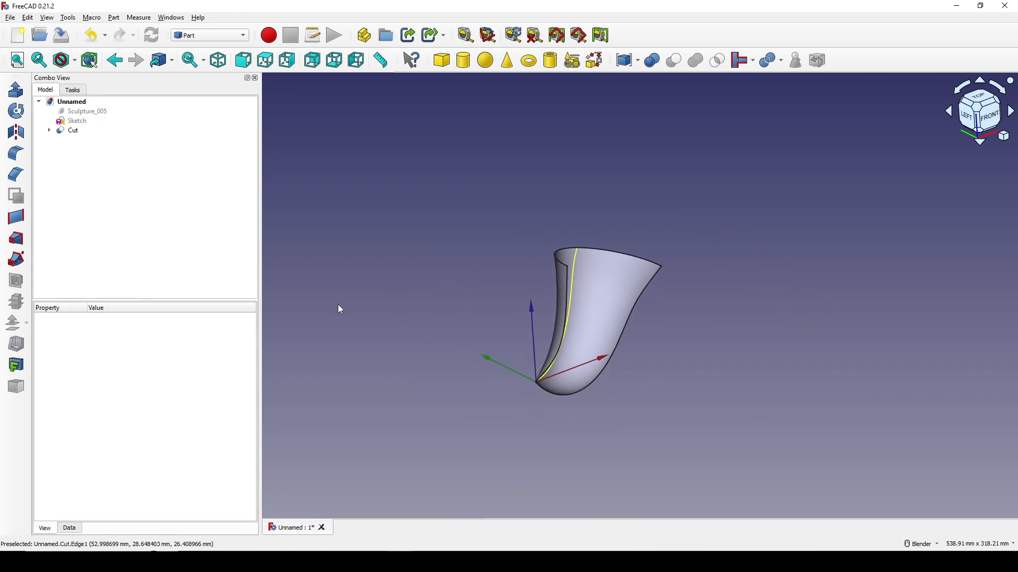
# - Show the Sculpture_005 reference image and compare it with the remaining half of the loft
pyautogui.click(82, 111)
pyautogui.press('space')
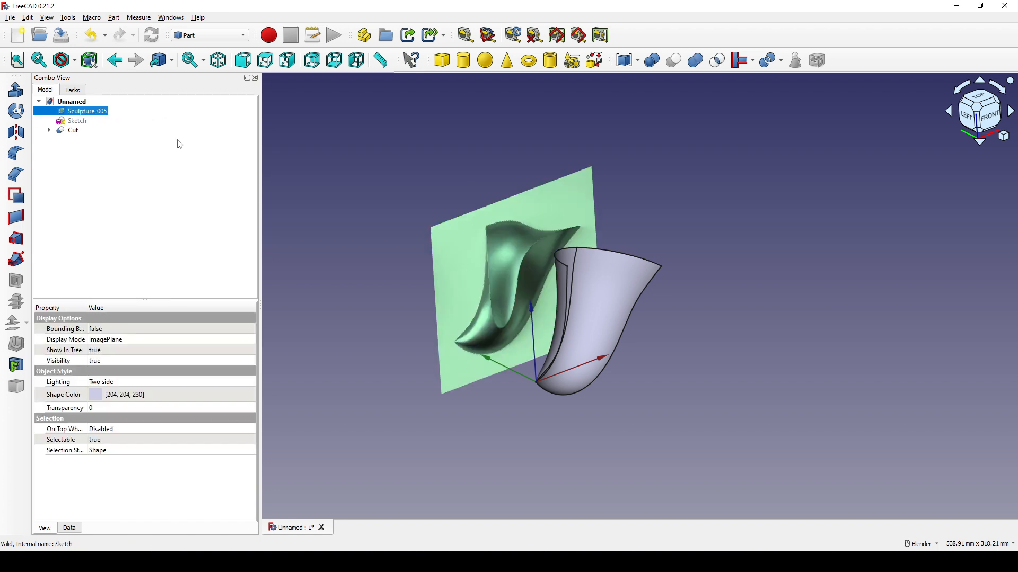
pyautogui.moveTo(588, 401)
pyautogui.mouseDown(button='middle')
pyautogui.moveTo(382, 371)
pyautogui.moveTo(523, 364)
pyautogui.moveTo(618, 382)
pyautogui.moveTo(583, 400)
pyautogui.mouseUp(button='middle')
pyautogui.scroll(1, 603, 399)
pyautogui.click(679, 408)
pyautogui.moveTo(679, 409)
pyautogui.mouseDown(button='middle')
pyautogui.moveTo(555, 447)
pyautogui.moveTo(576, 403)
pyautogui.moveTo(586, 323)
pyautogui.moveTo(614, 320)
pyautogui.moveTo(659, 341)
pyautogui.moveTo(797, 330)
pyautogui.moveTo(595, 320)
pyautogui.moveTo(650, 313)
pyautogui.moveTo(632, 339)
pyautogui.mouseUp(button='middle')
pyautogui.click(613, 310)
pyautogui.click(697, 320)
pyautogui.keyDown('shift'); pyautogui.moveTo(698, 320); pyautogui.dragTo(652, 312, button='middle'); pyautogui.keyUp('shift')
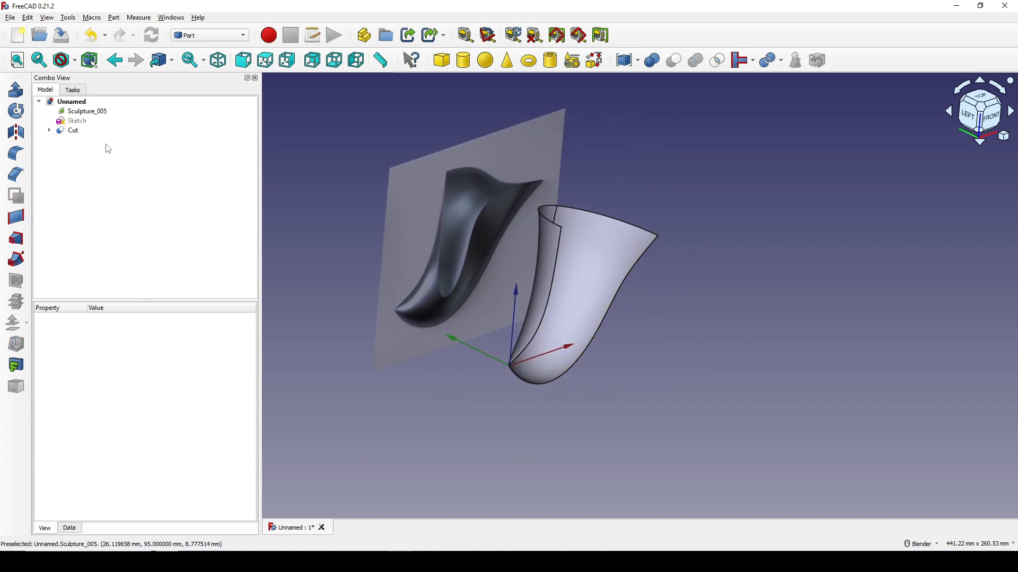
# - Switch to the Draft workbench, clone the Cut object in place, and hide the working-plane grid
pyautogui.click(195, 35)
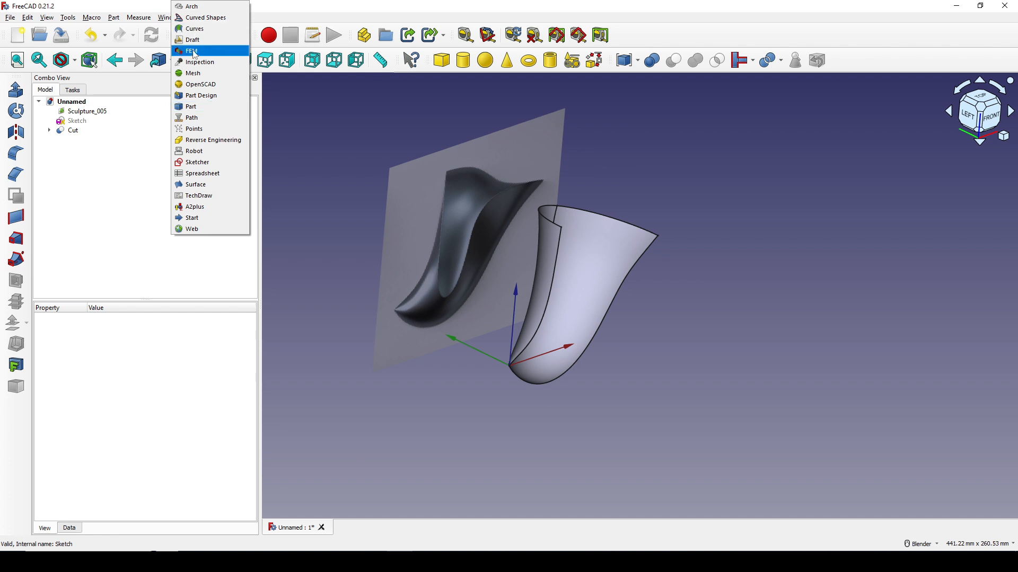
pyautogui.click(196, 39)
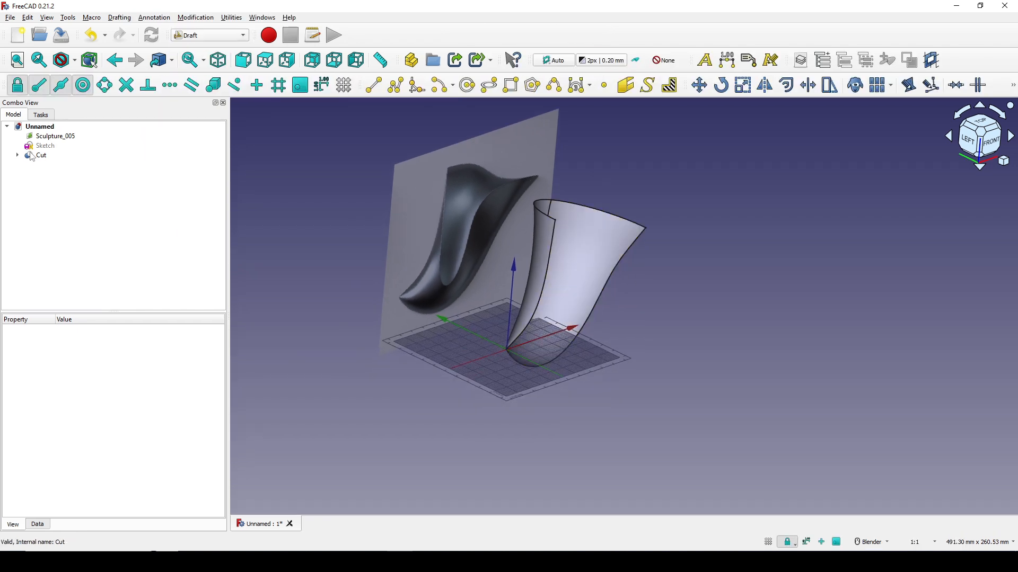
pyautogui.click(32, 156)
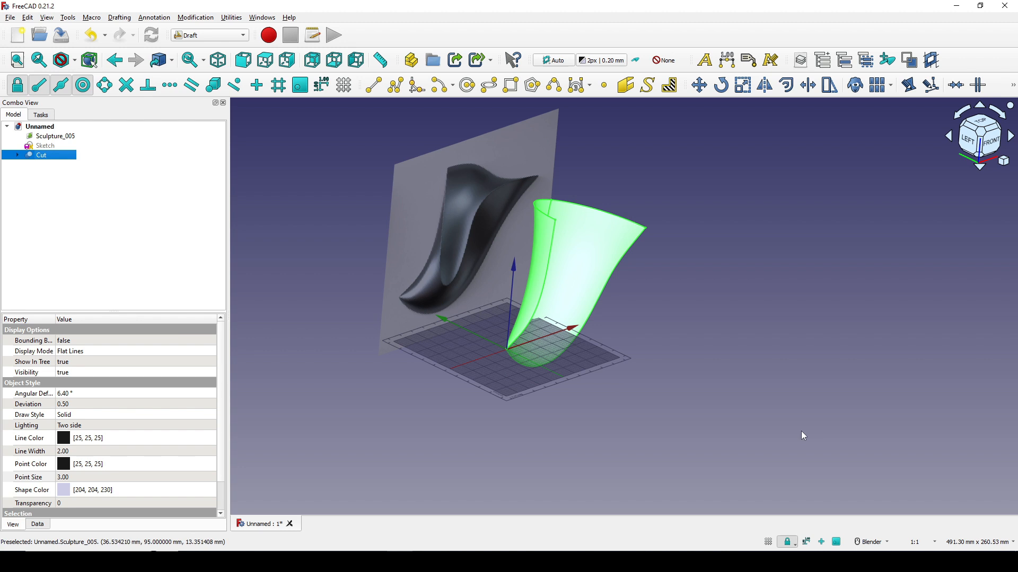
pyautogui.click(855, 85)
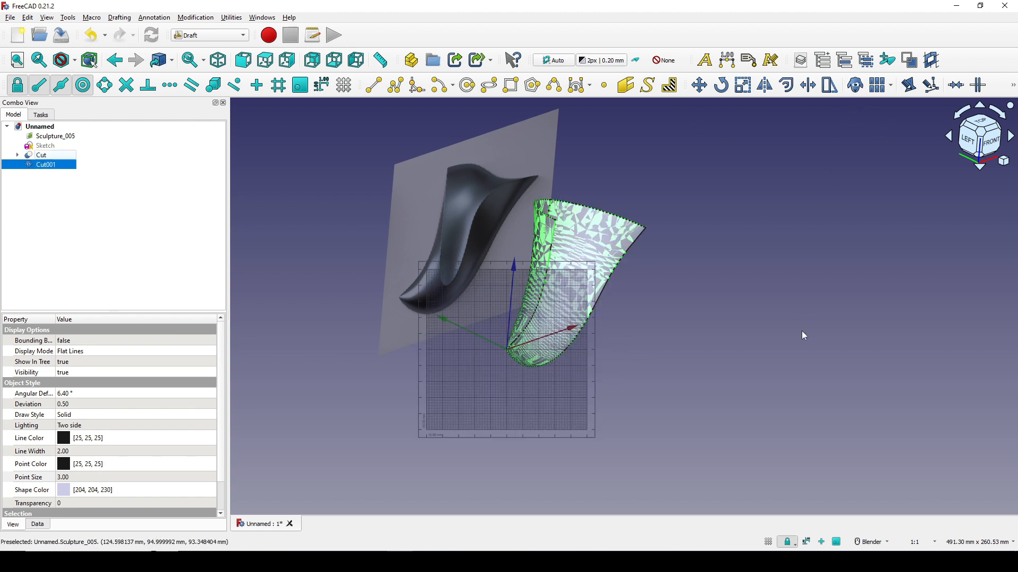
pyautogui.click(768, 542)
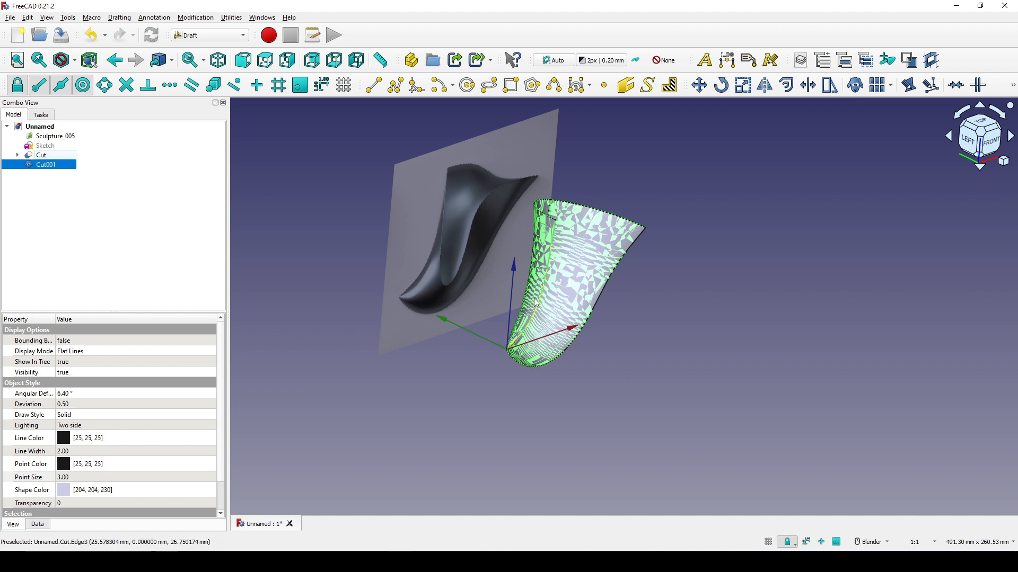
# - Mirror the clone Cut001 across the XZ plane by setting its Y scale to -1
pyautogui.scroll(2, 583, 297)
pyautogui.keyDown('shift'); pyautogui.moveTo(583, 297); pyautogui.dragTo(583, 312, button='middle'); pyautogui.keyUp('shift')
pyautogui.click(50, 166)
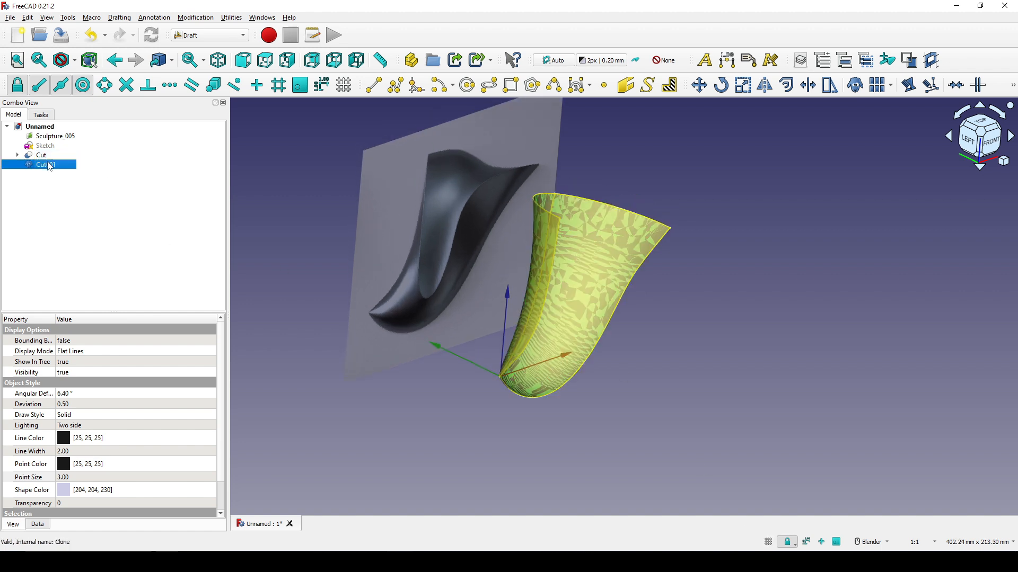
pyautogui.click(38, 525)
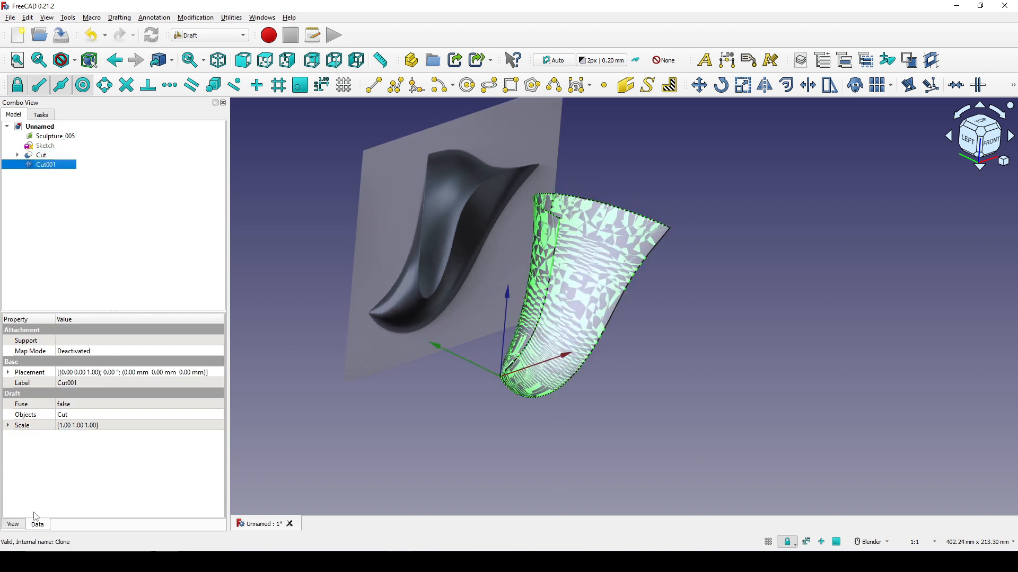
pyautogui.click(7, 426)
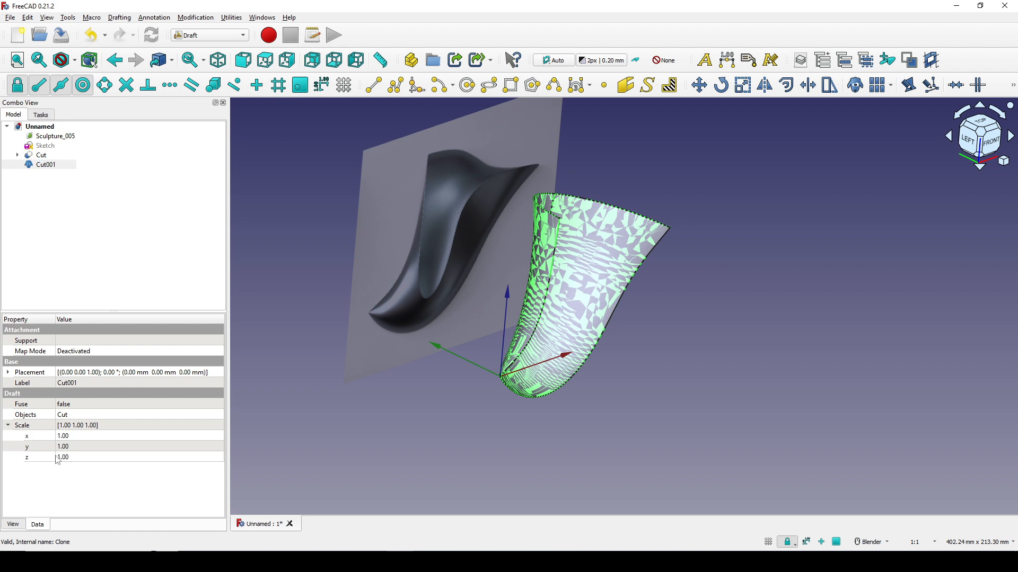
pyautogui.click(73, 446)
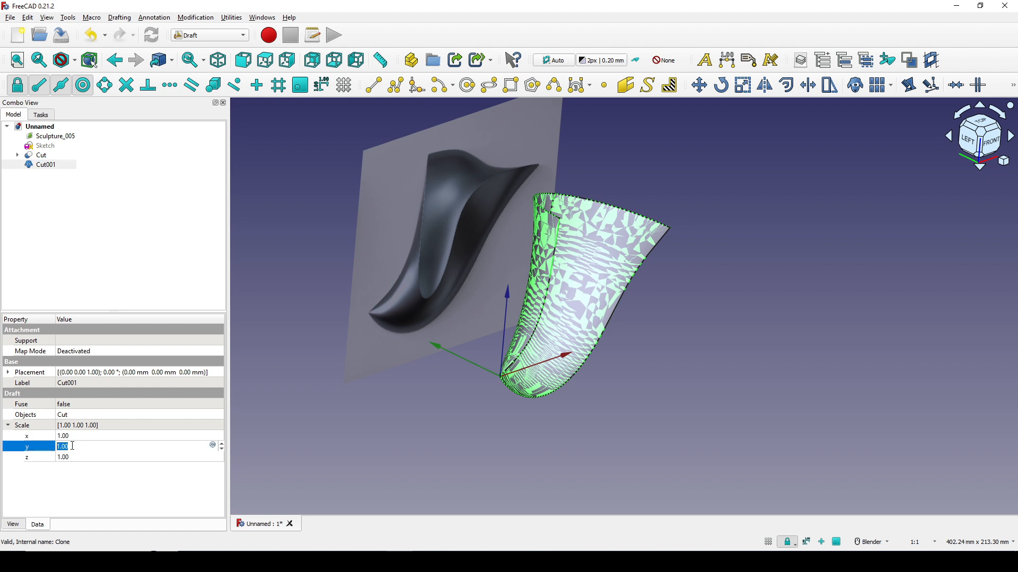
pyautogui.press('Return')
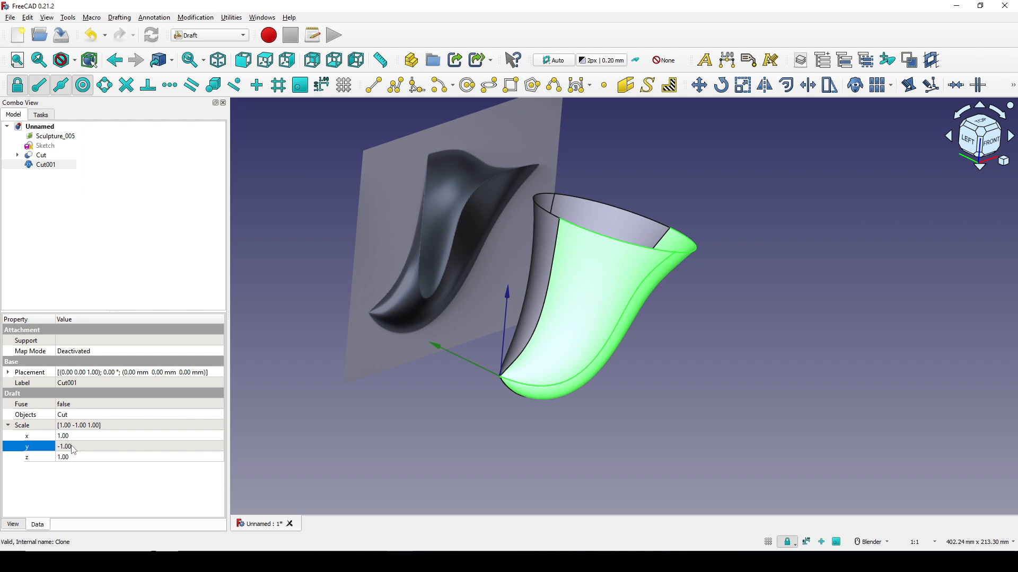
pyautogui.moveTo(580, 371); pyautogui.dragTo(563, 359, button='middle')
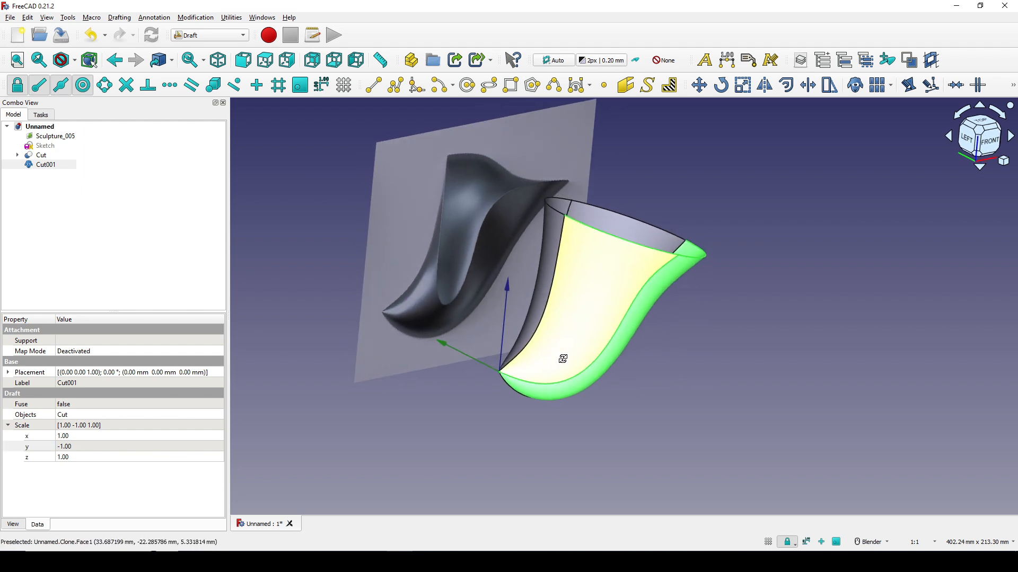
# - Hide the original Cut object and compare the mirrored clone with the sculpture in the reference image
pyautogui.click(37, 156)
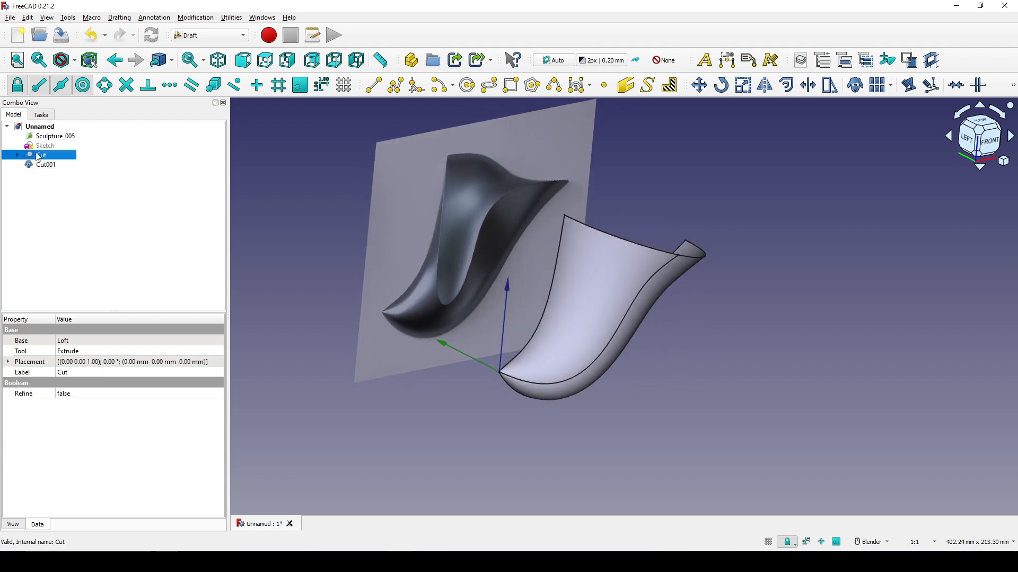
pyautogui.moveTo(407, 232)
pyautogui.mouseDown(button='middle')
pyautogui.moveTo(682, 304)
pyautogui.moveTo(649, 290)
pyautogui.mouseUp(button='middle')
pyautogui.scroll(2, 641, 364)
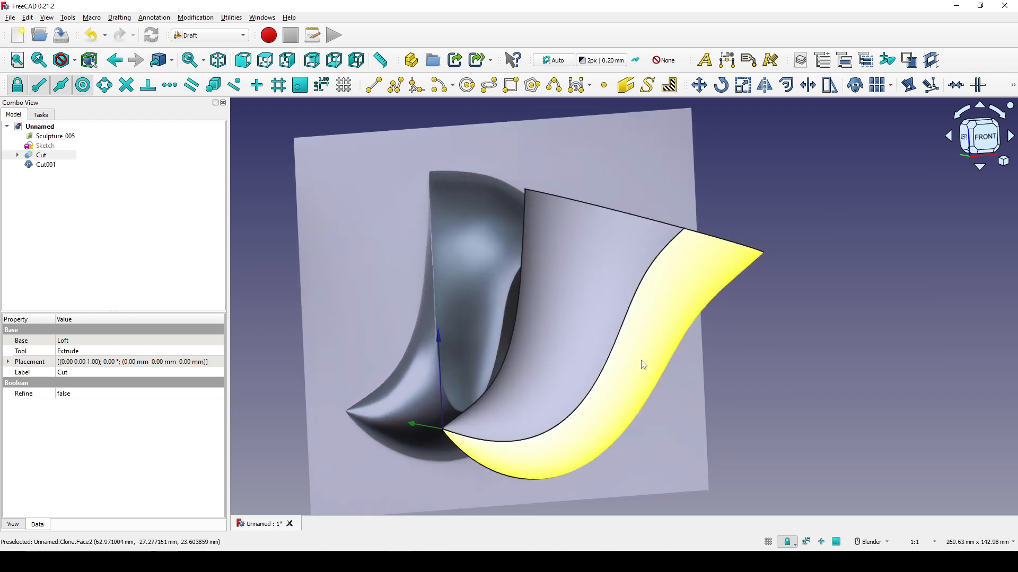
pyautogui.moveTo(642, 365)
pyautogui.mouseDown(button='middle')
pyautogui.moveTo(597, 343)
pyautogui.moveTo(686, 325)
pyautogui.moveTo(645, 336)
pyautogui.mouseUp(button='middle')
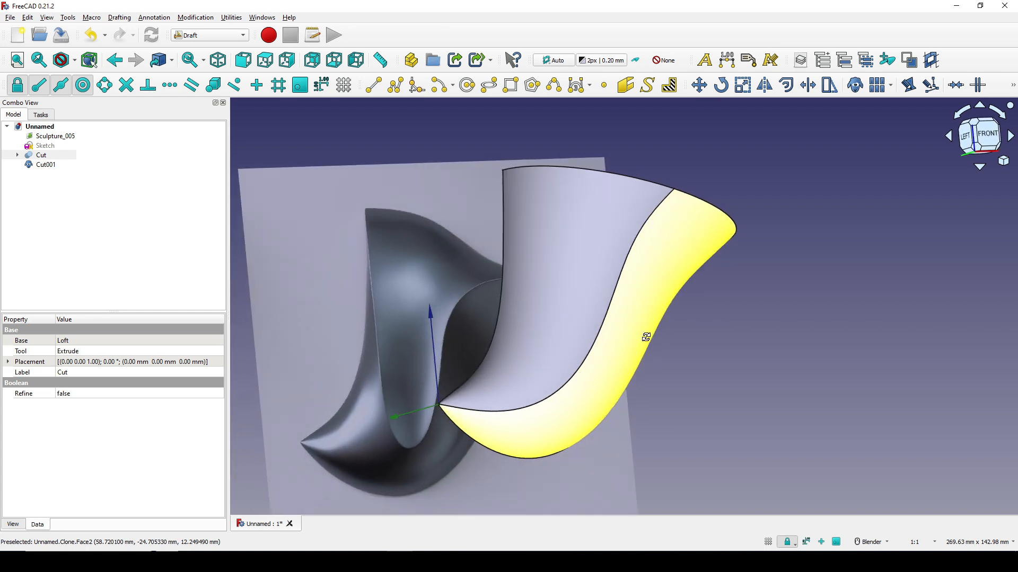
pyautogui.click(579, 376)
pyautogui.moveTo(581, 375); pyautogui.dragTo(1006, 185, button='middle')
pyautogui.click(869, 338)
# - Switch to the Sketcher workbench and display the model as wireframe over the reference image in front view
pyautogui.click(979, 139)
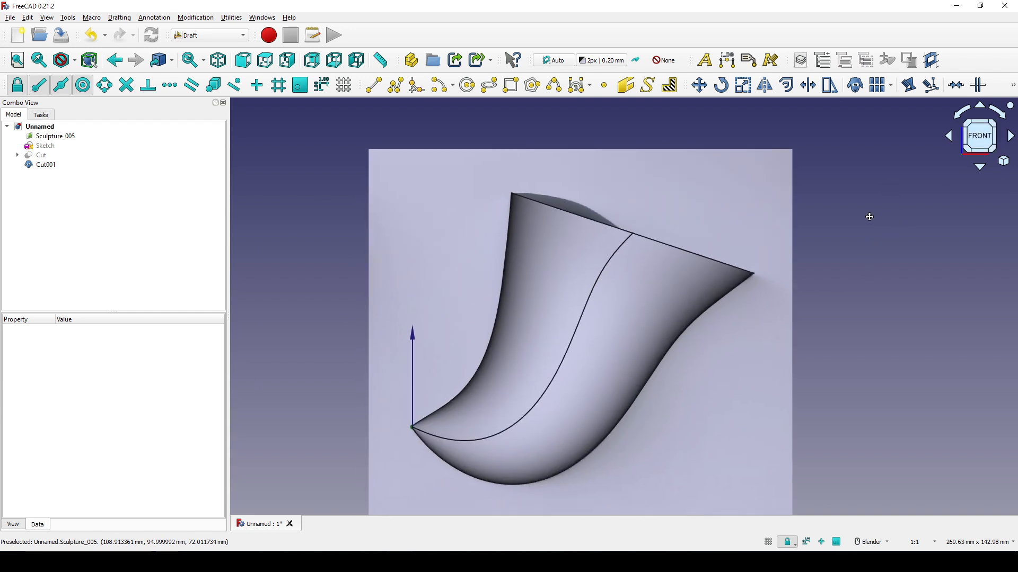
pyautogui.click(207, 35)
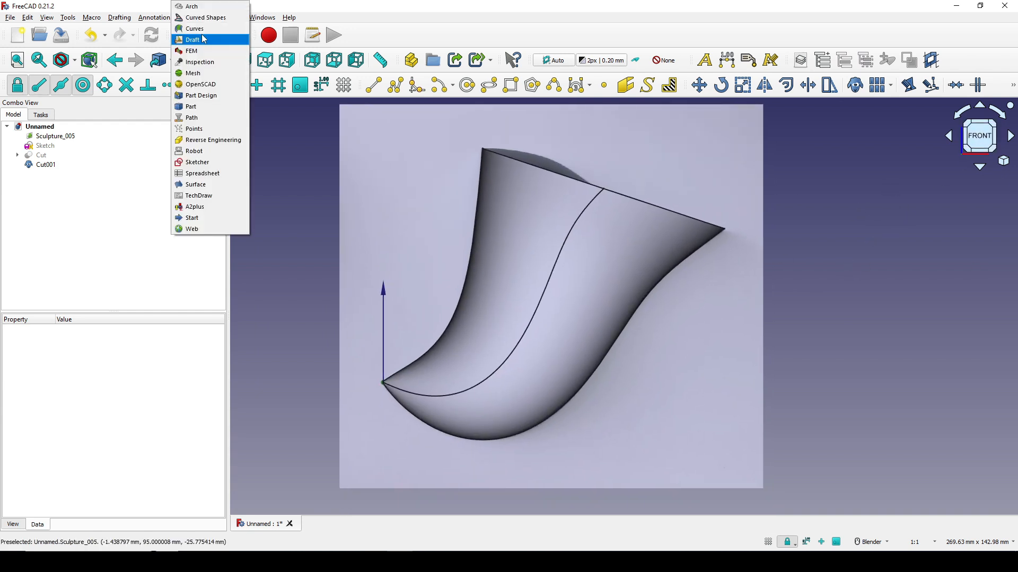
pyautogui.click(208, 162)
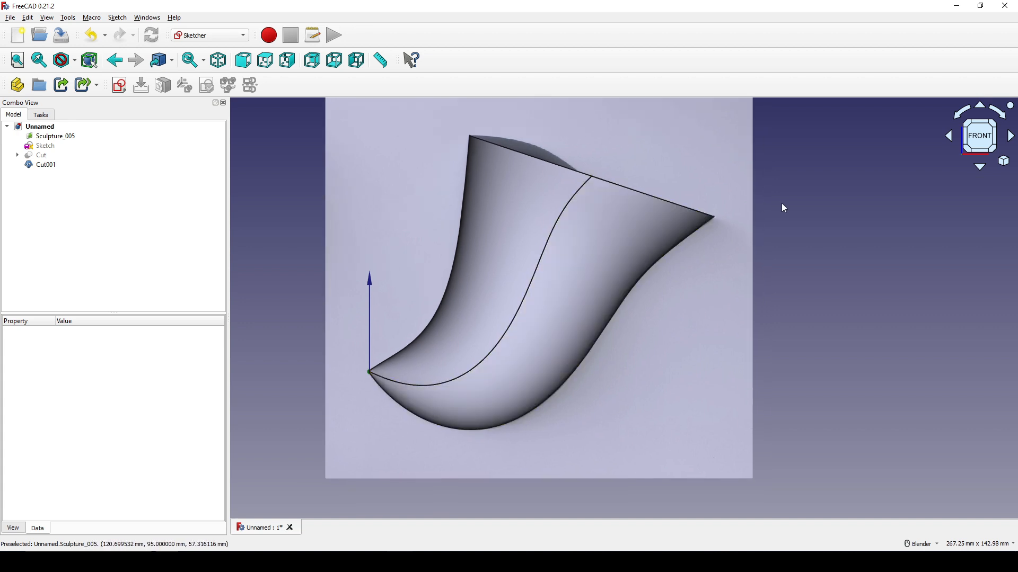
pyautogui.click(76, 62)
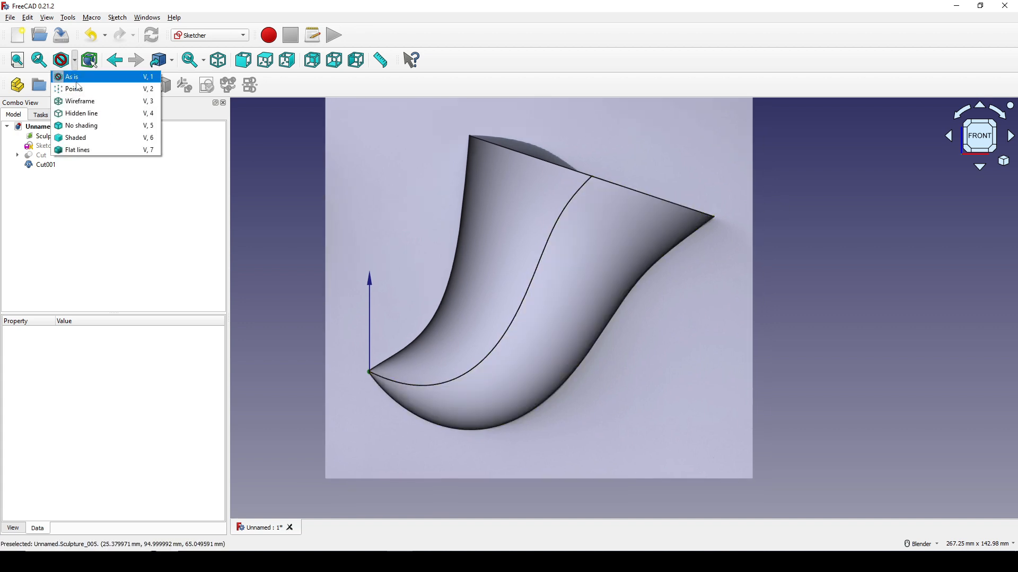
pyautogui.click(148, 103)
pyautogui.keyDown('shift'); pyautogui.moveTo(440, 176); pyautogui.dragTo(372, 171, button='middle'); pyautogui.keyUp('shift')
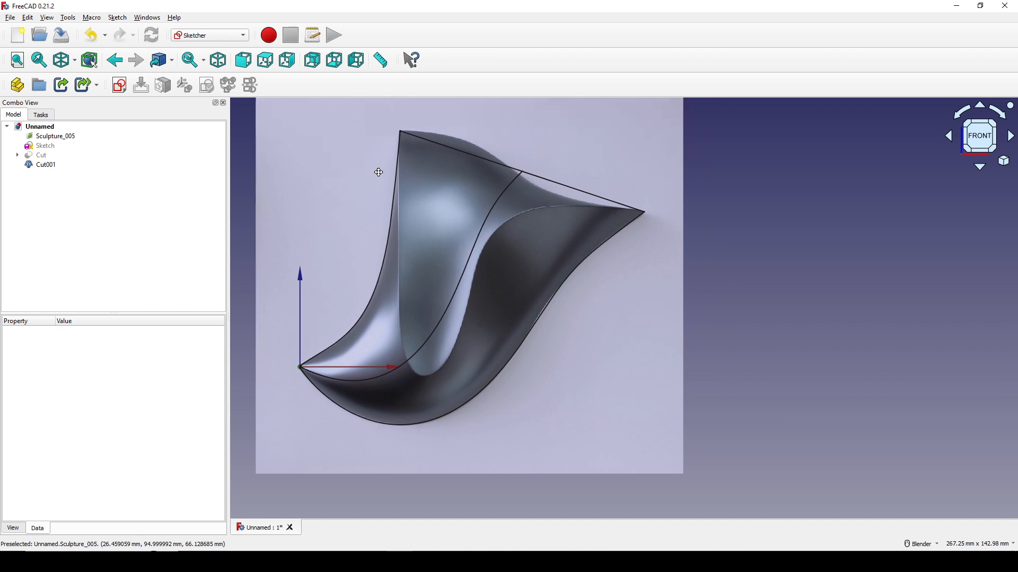
pyautogui.scroll(2, 536, 235)
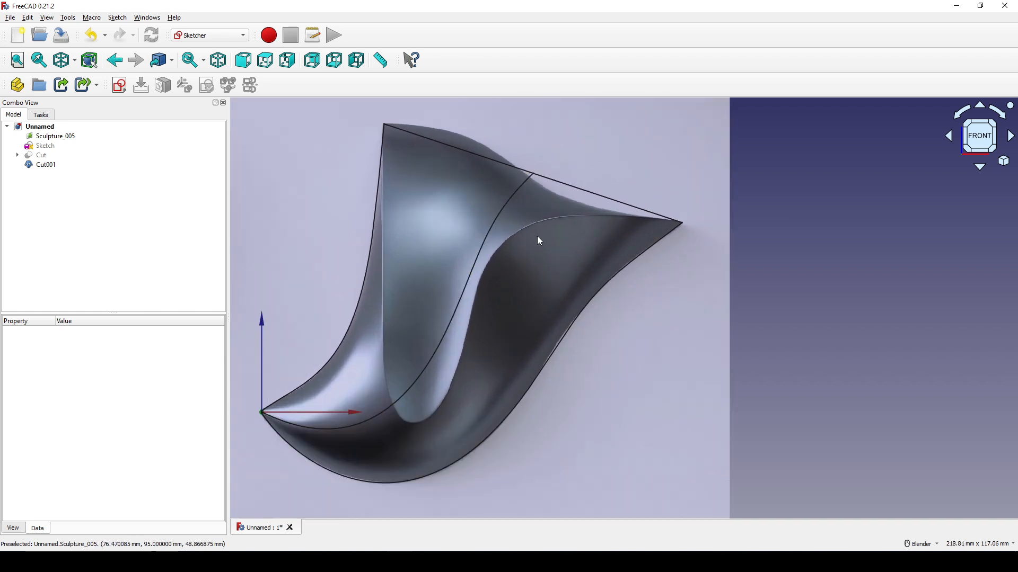
pyautogui.press('Print')
pyautogui.moveTo(208, 81); pyautogui.dragTo(747, 499)
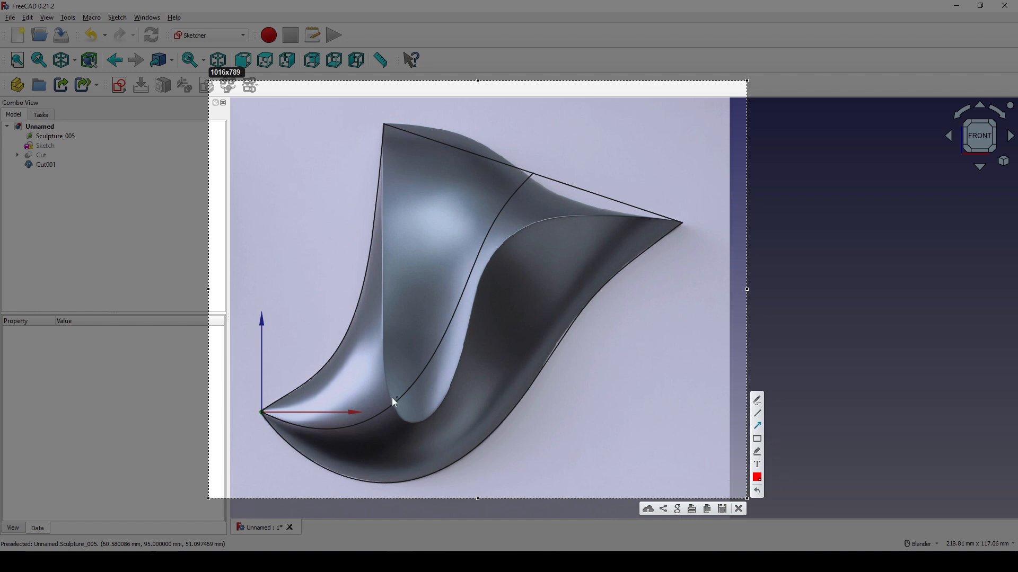
pyautogui.moveTo(342, 386); pyautogui.dragTo(385, 362)
pyautogui.click(739, 509)
# - Examine how the model's upper edges and upper-left corner line up with the sculpture reference image
pyautogui.scroll(3, 571, 358)
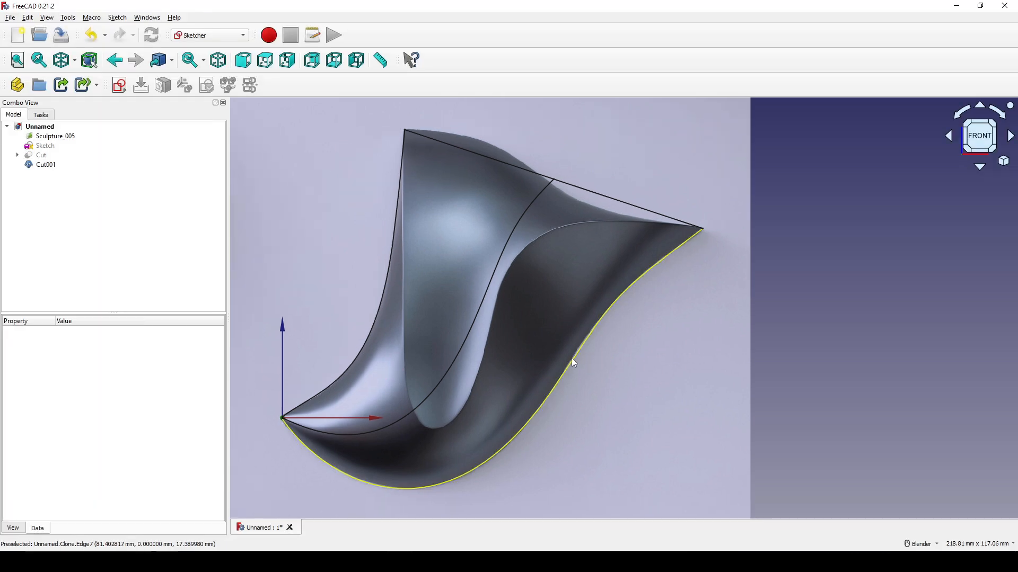
pyautogui.keyDown('shift'); pyautogui.moveTo(512, 366); pyautogui.dragTo(528, 376, button='middle'); pyautogui.keyUp('shift')
pyautogui.scroll(2, 396, 136)
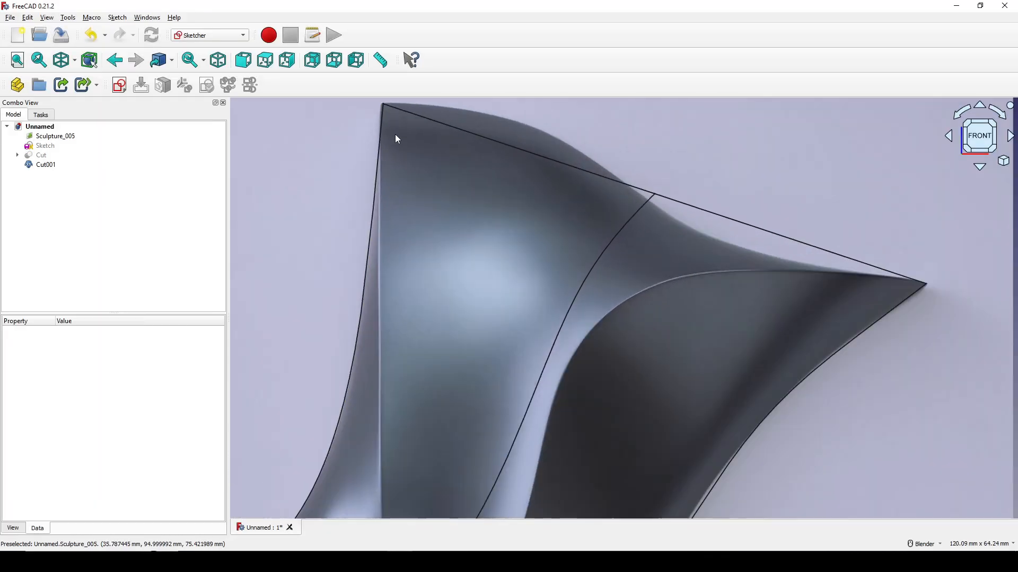
pyautogui.keyDown('shift'); pyautogui.moveTo(395, 125); pyautogui.dragTo(399, 188, button='middle'); pyautogui.keyUp('shift')
pyautogui.scroll(1, 398, 188)
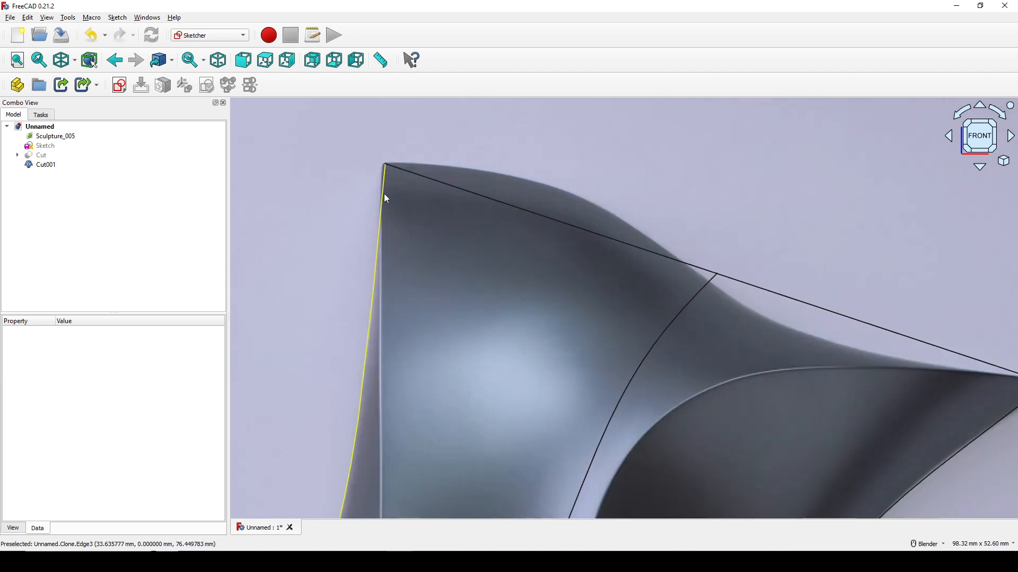
pyautogui.scroll(-4, 541, 318)
pyautogui.keyDown('shift'); pyautogui.moveTo(583, 340); pyautogui.dragTo(504, 198, button='middle'); pyautogui.keyUp('shift')
pyautogui.keyDown('shift'); pyautogui.moveTo(638, 262); pyautogui.dragTo(662, 275, button='middle'); pyautogui.keyUp('shift')
# - Create a sketch on the XZ plane and link the two upper edges of the model as external geometry
pyautogui.click(119, 84)
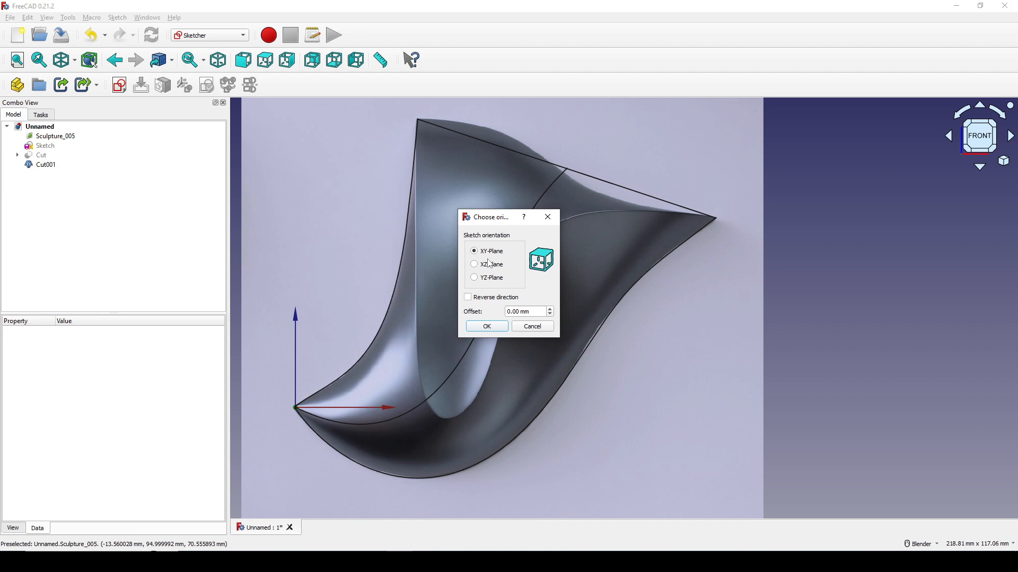
pyautogui.click(487, 327)
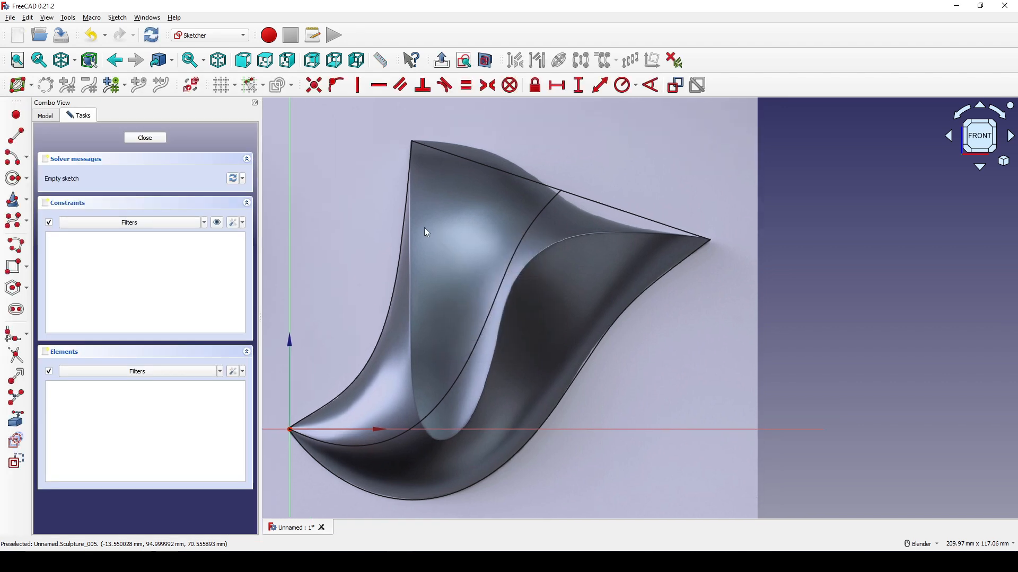
pyautogui.click(16, 419)
pyautogui.click(434, 128)
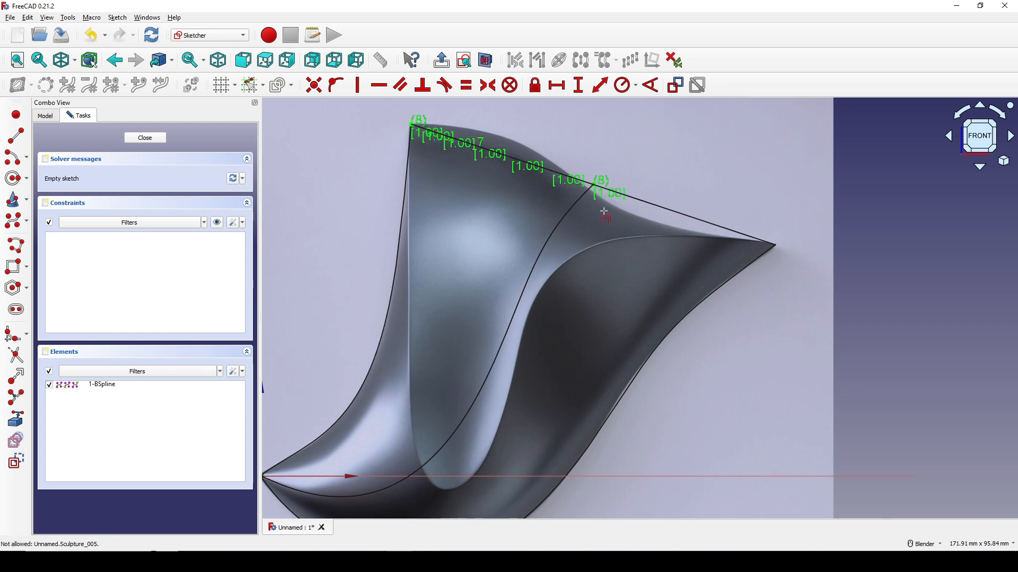
pyautogui.click(673, 211)
pyautogui.keyDown('shift'); pyautogui.moveTo(501, 203); pyautogui.dragTo(529, 202, button='middle'); pyautogui.keyUp('shift')
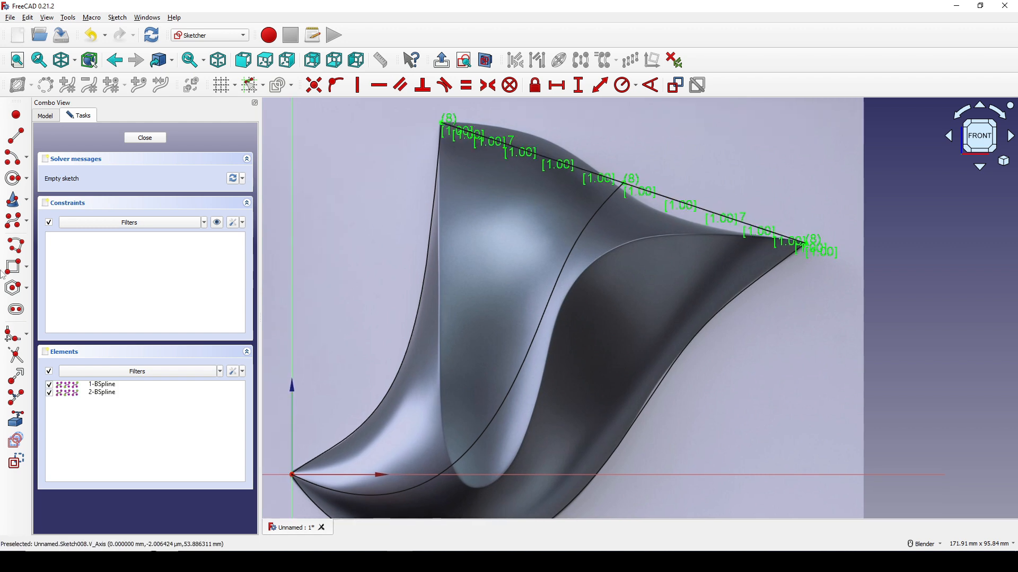
# - Start a B-spline at the linked edge's upper-left endpoint and place its second control point on the sculpture's inner edge below
pyautogui.click(16, 222)
pyautogui.scroll(8, 437, 127)
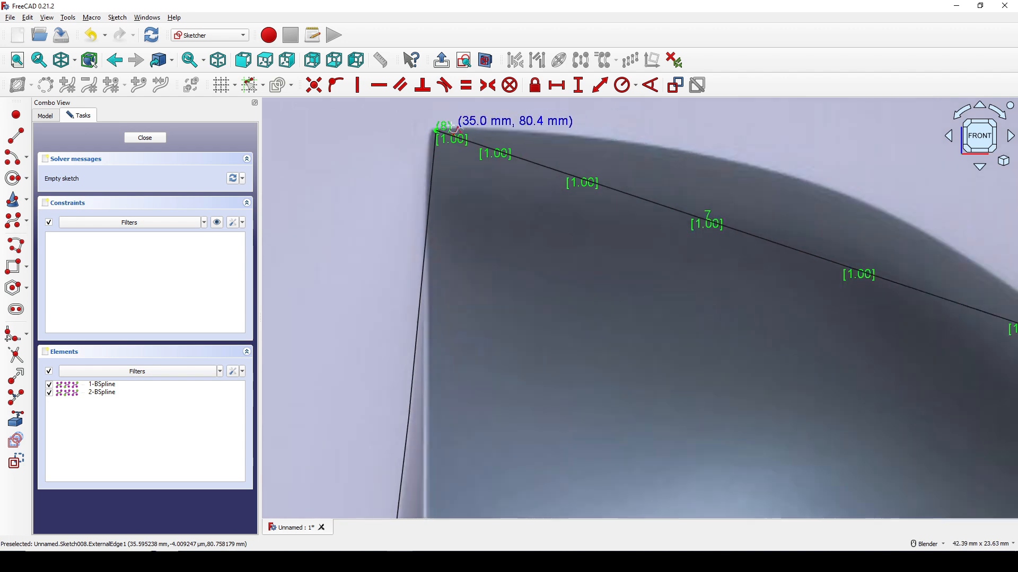
pyautogui.click(428, 133)
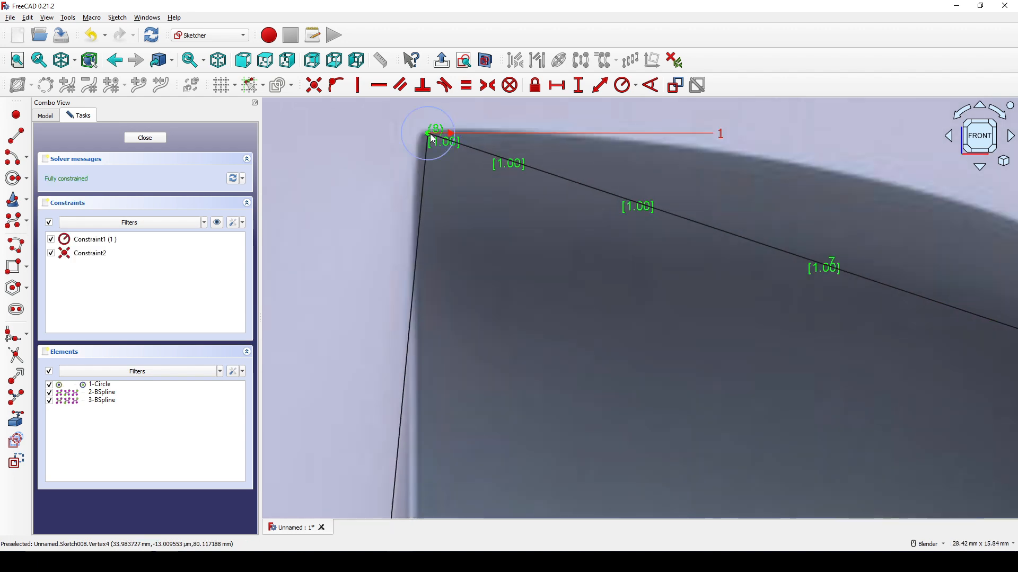
pyautogui.scroll(-4, 469, 239)
pyautogui.keyDown('shift'); pyautogui.moveTo(473, 265); pyautogui.dragTo(448, 136, button='middle'); pyautogui.keyUp('shift')
pyautogui.scroll(-3, 448, 170)
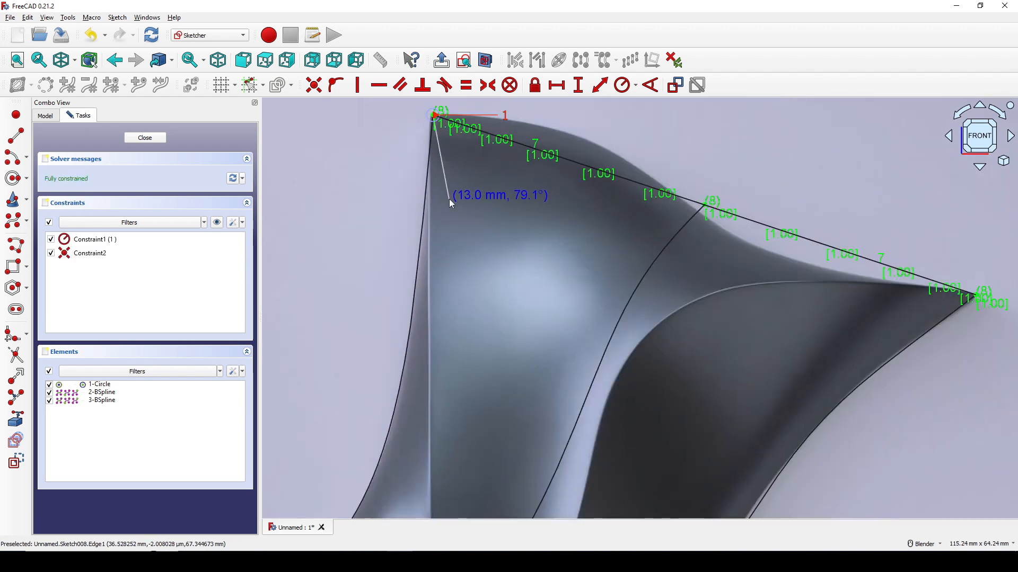
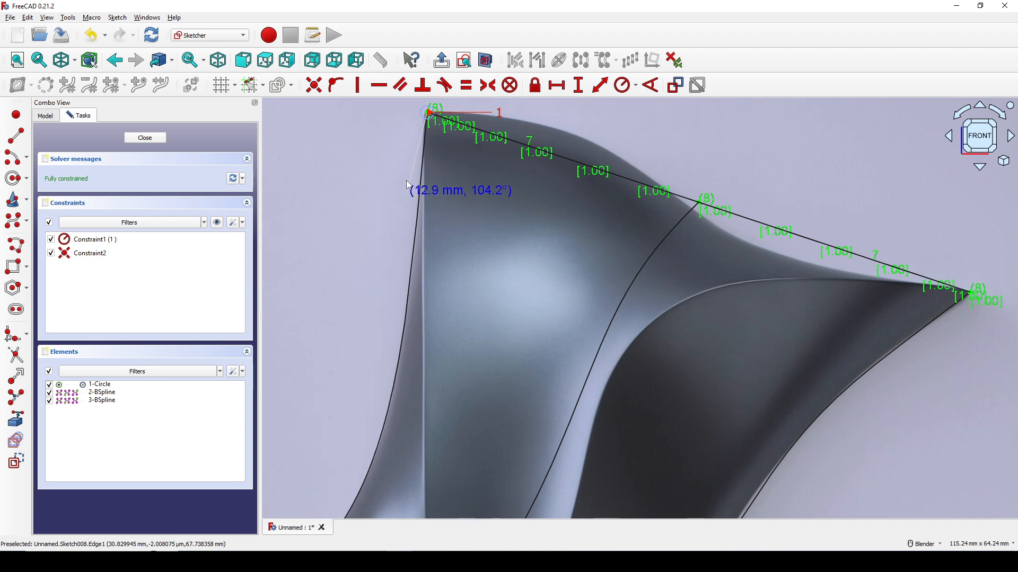
pyautogui.scroll(4, 412, 167)
pyautogui.scroll(-2, 412, 212)
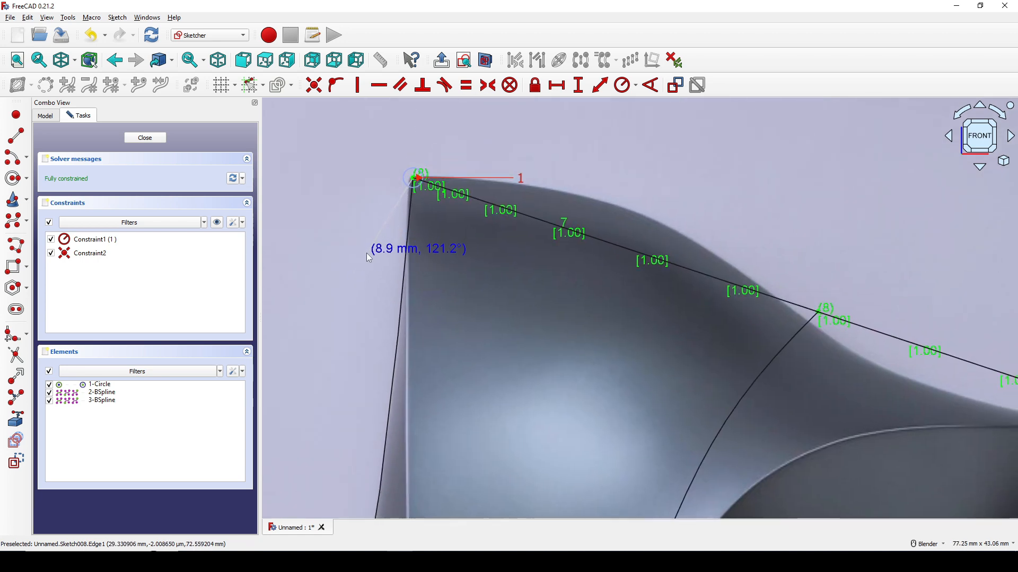
pyautogui.scroll(1, 374, 250)
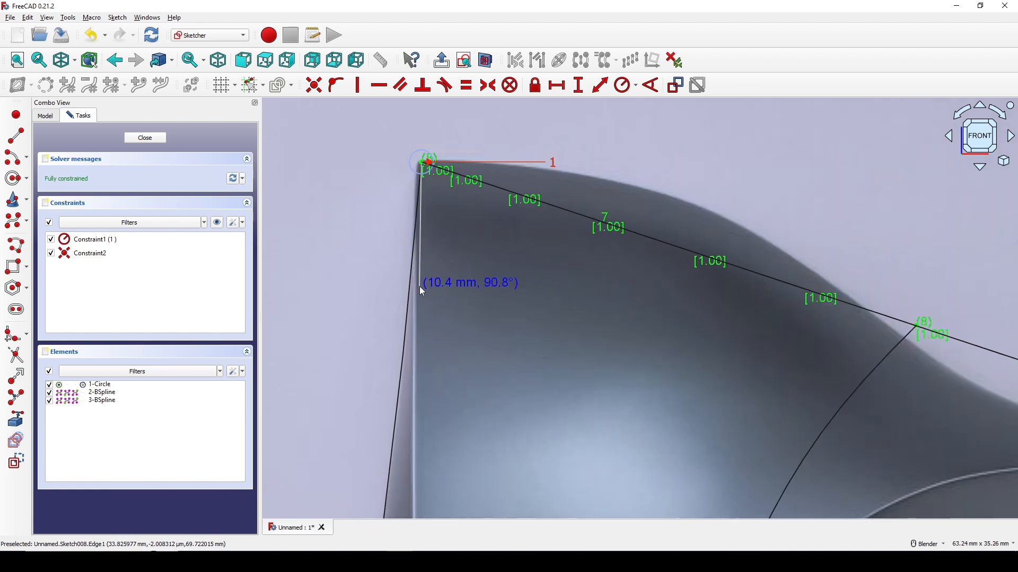
pyautogui.click(417, 308)
# - Continue the B-spline down the nearly vertical inner edge of the sculpture with two more control points
pyautogui.scroll(-3, 424, 379)
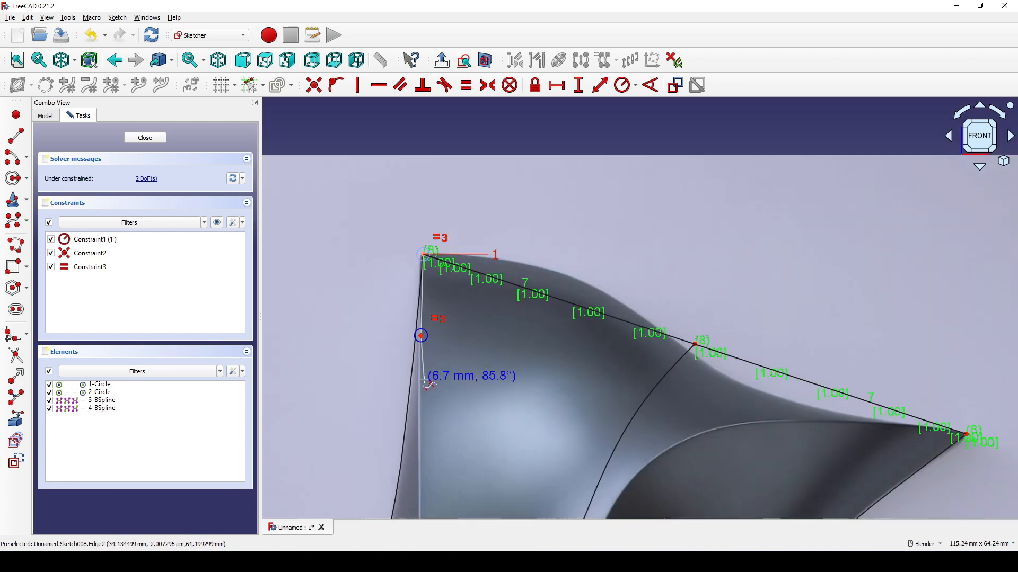
pyautogui.keyDown('shift'); pyautogui.moveTo(424, 380); pyautogui.dragTo(412, 207, button='middle'); pyautogui.keyUp('shift')
pyautogui.scroll(1, 412, 208)
pyautogui.click(406, 304)
pyautogui.scroll(-2, 425, 380)
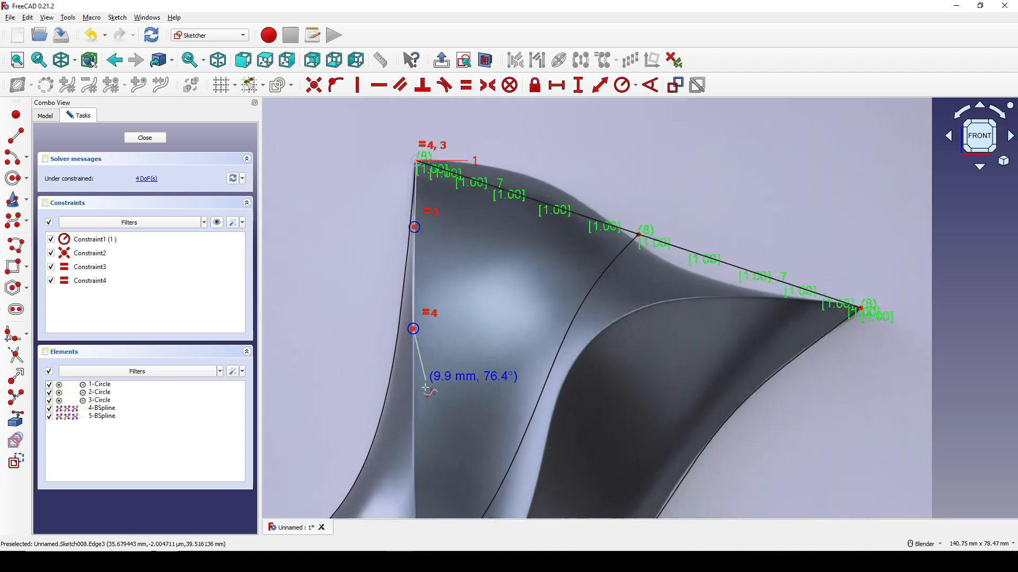
pyautogui.moveTo(426, 391)
pyautogui.keyDown('shift'); pyautogui.mouseDown(button='middle')
pyautogui.moveTo(368, 238)
pyautogui.moveTo(373, 273)
pyautogui.mouseUp(button='middle'); pyautogui.keyUp('shift')
pyautogui.click(368, 284)
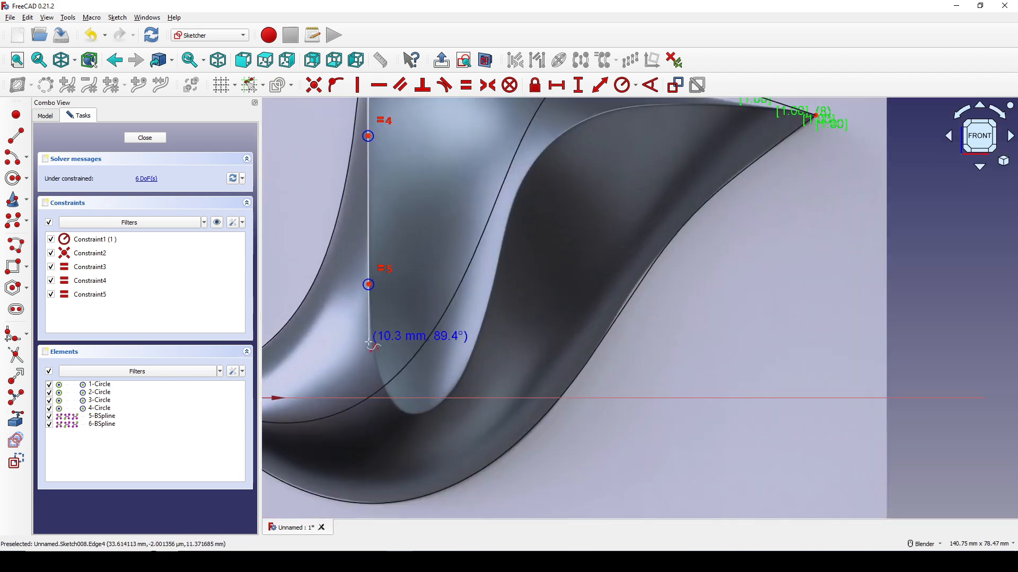
# - Place five B-spline control points around the U-shaped bend at the foot of the sculpture's inner edge
pyautogui.click(374, 353)
pyautogui.click(393, 407)
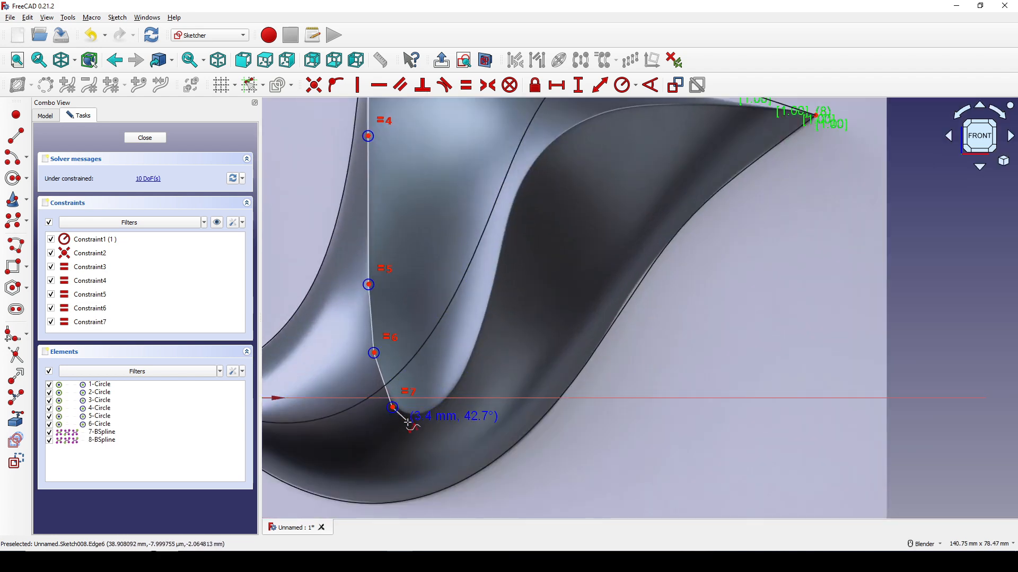
pyautogui.click(426, 417)
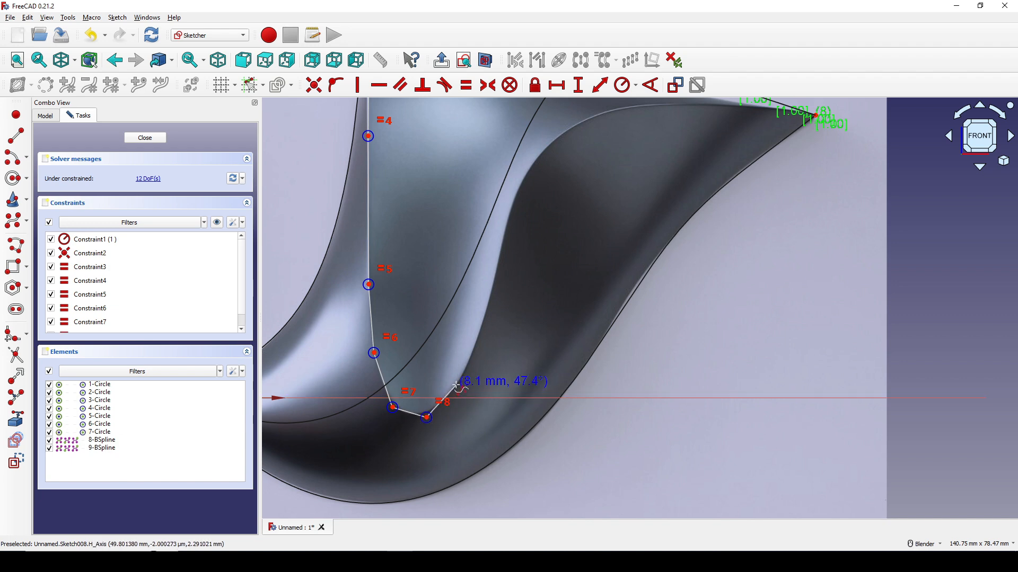
pyautogui.click(456, 385)
pyautogui.click(486, 321)
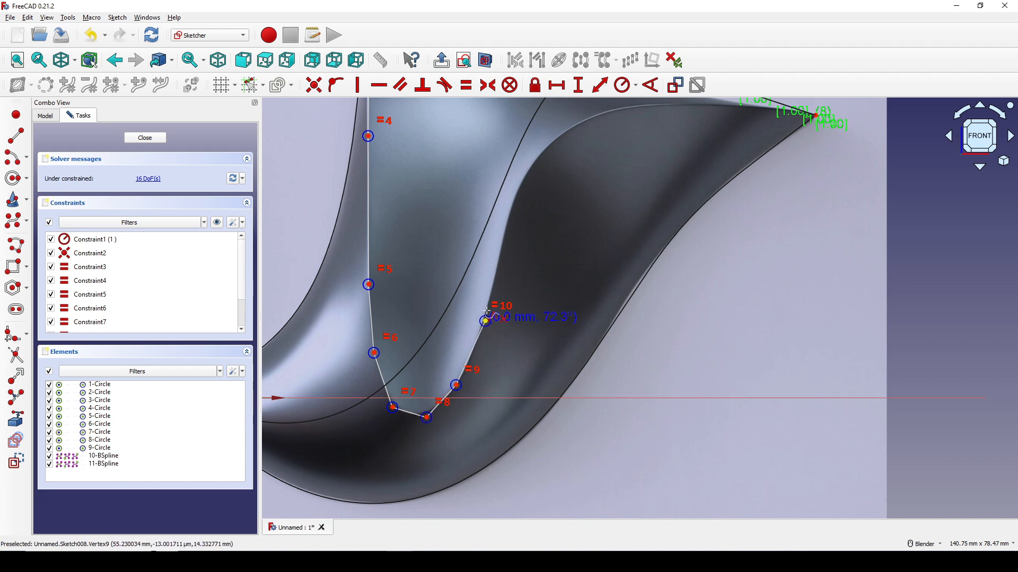
# - Add four B-spline control points up the sculpture's S-shaped inner edge and over its upper curve
pyautogui.click(503, 237)
pyautogui.keyDown('shift'); pyautogui.moveTo(553, 197); pyautogui.dragTo(476, 335, button='middle'); pyautogui.keyUp('shift')
pyautogui.click(459, 292)
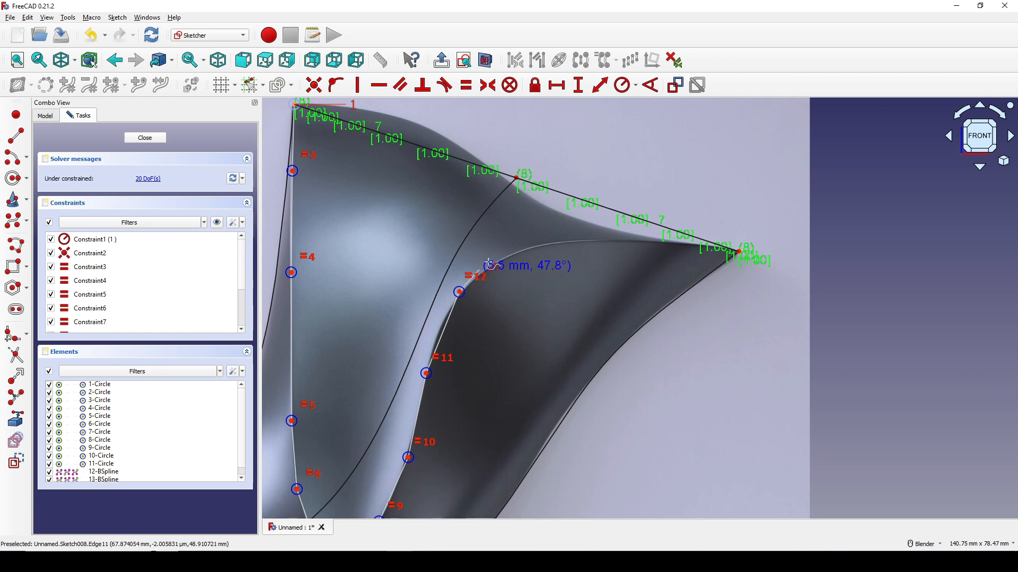
pyautogui.click(498, 256)
pyautogui.click(560, 242)
# - Finish the B-spline at the model's right-hand tip, with one more control point before it, and close the sketch
pyautogui.keyDown('shift'); pyautogui.moveTo(592, 247); pyautogui.dragTo(415, 266, button='middle'); pyautogui.keyUp('shift')
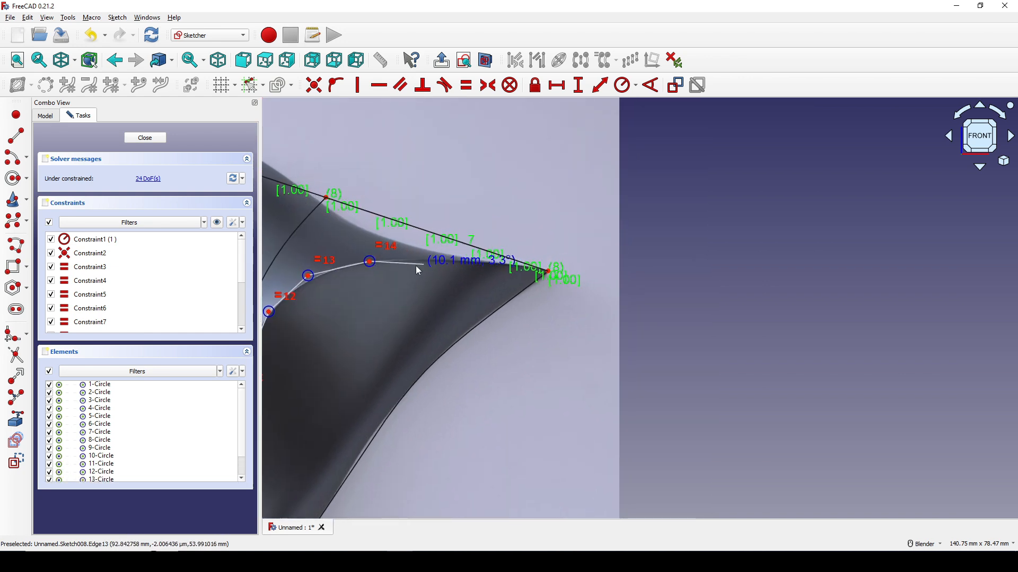
pyautogui.scroll(2, 416, 265)
pyautogui.click(479, 258)
pyautogui.scroll(2, 511, 264)
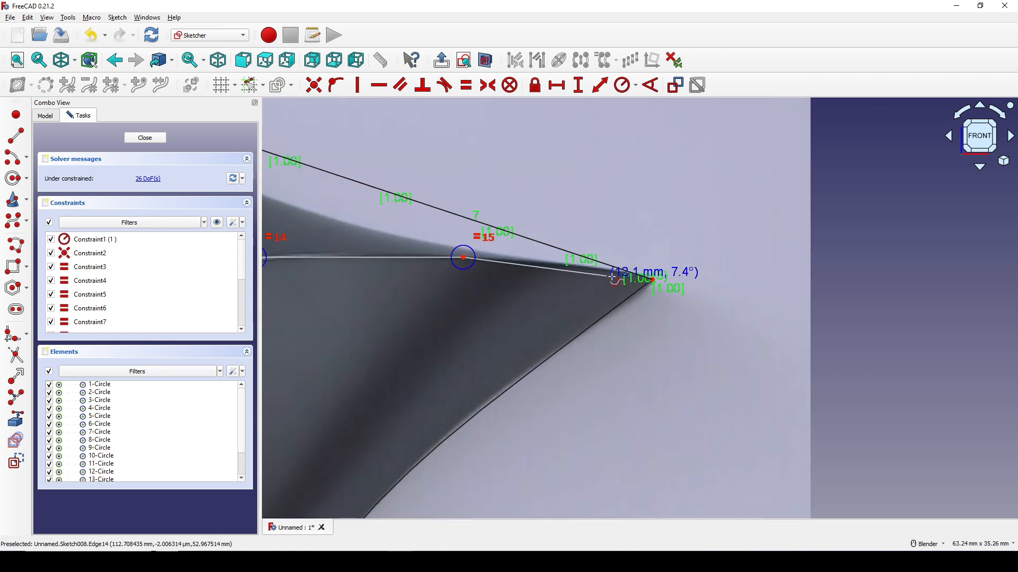
pyautogui.scroll(2, 620, 274)
pyautogui.scroll(2, 652, 273)
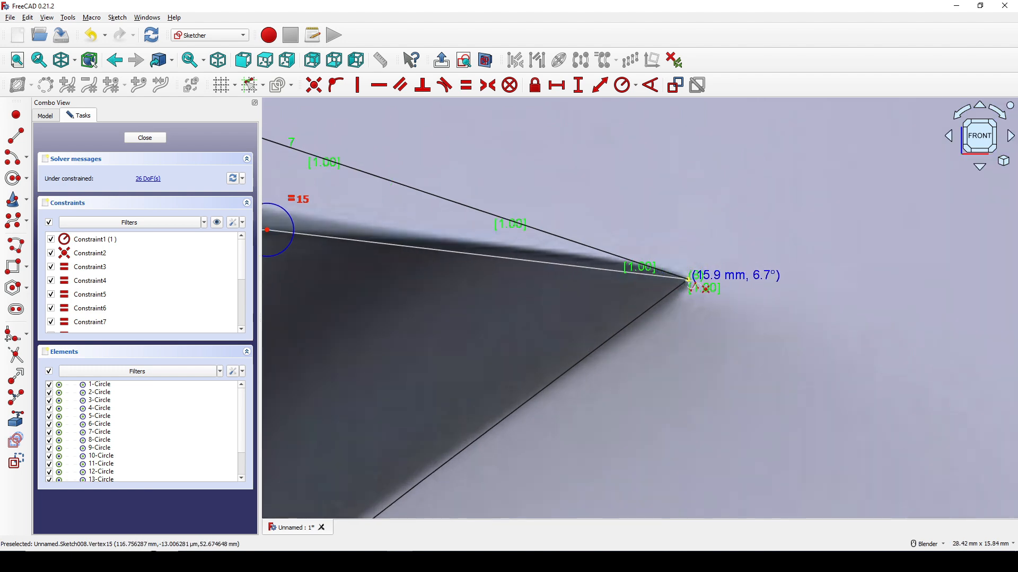
pyautogui.click(688, 279)
pyautogui.rightClick(836, 324)
pyautogui.rightClick(850, 338)
pyautogui.scroll(-14, 659, 321)
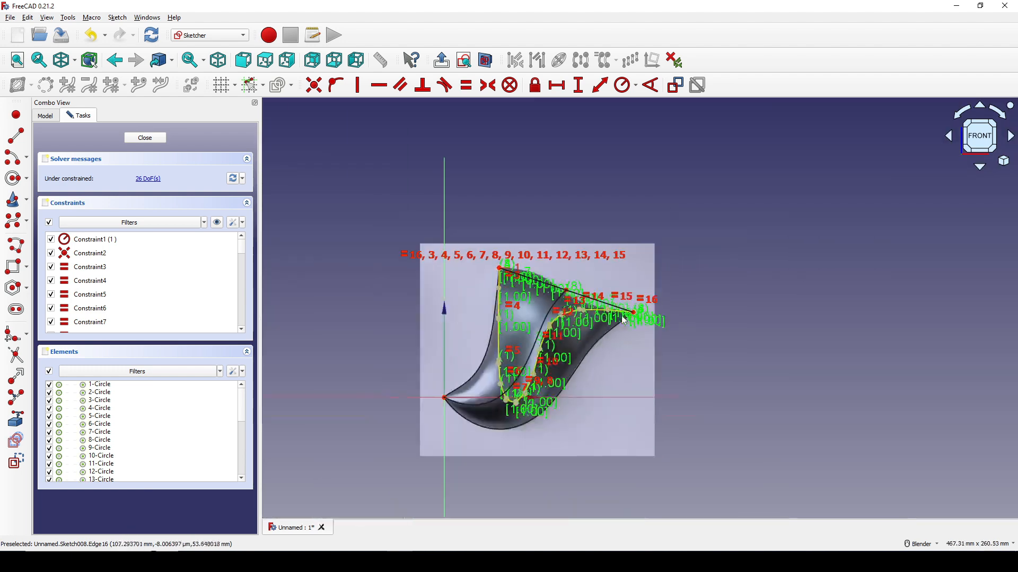
pyautogui.scroll(3, 624, 320)
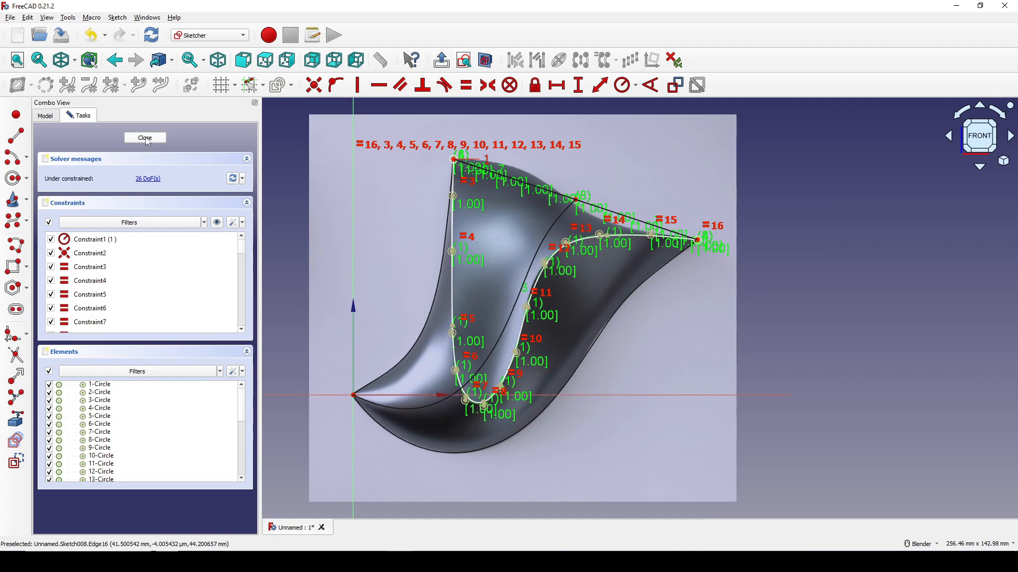
pyautogui.click(145, 139)
# - Set the display style to Flat lines and view the model at an angle
pyautogui.scroll(-3, 352, 204)
pyautogui.moveTo(482, 297)
pyautogui.mouseDown(button='middle')
pyautogui.moveTo(615, 331)
pyautogui.moveTo(484, 279)
pyautogui.mouseUp(button='middle')
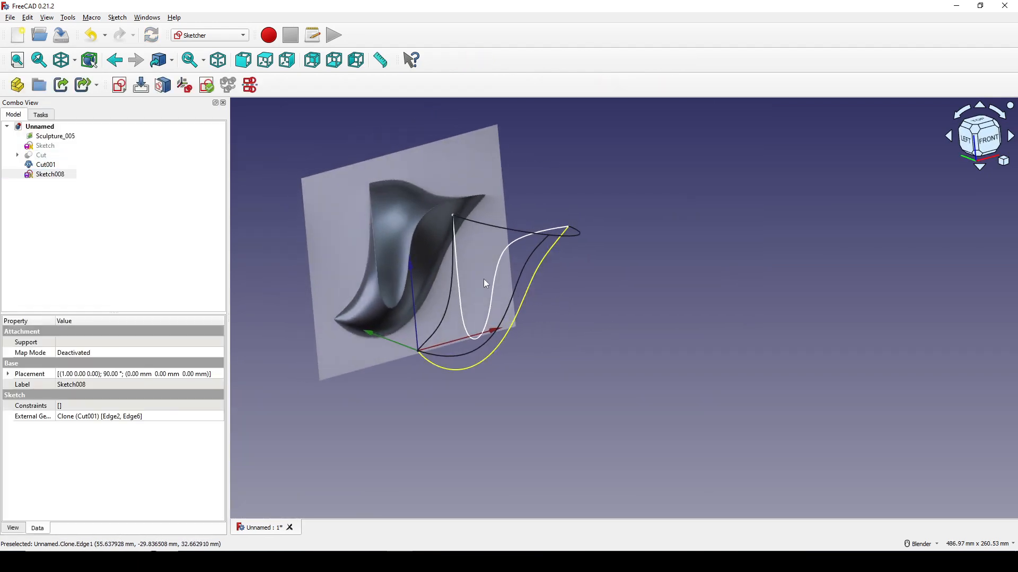
pyautogui.click(75, 61)
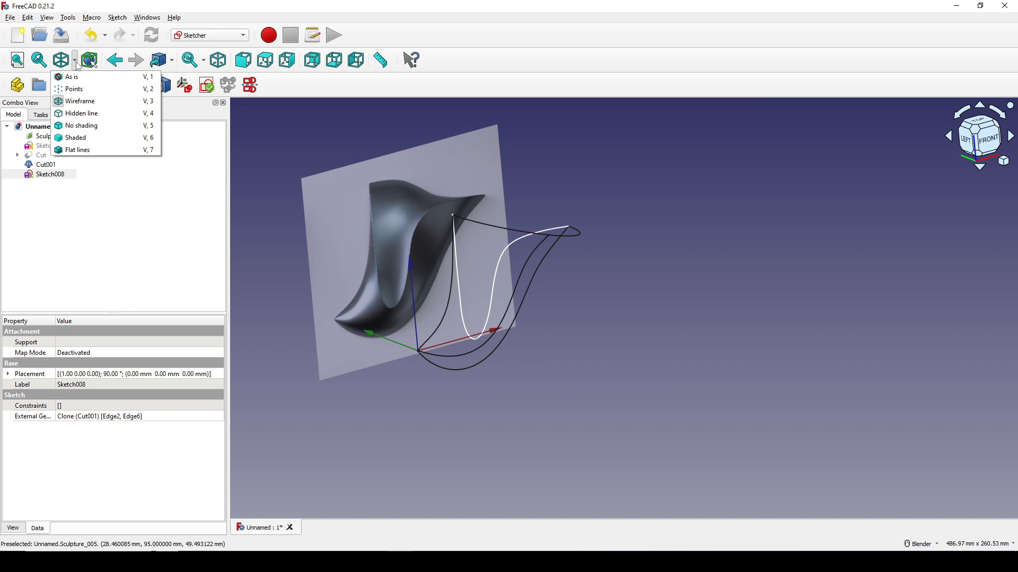
pyautogui.click(103, 151)
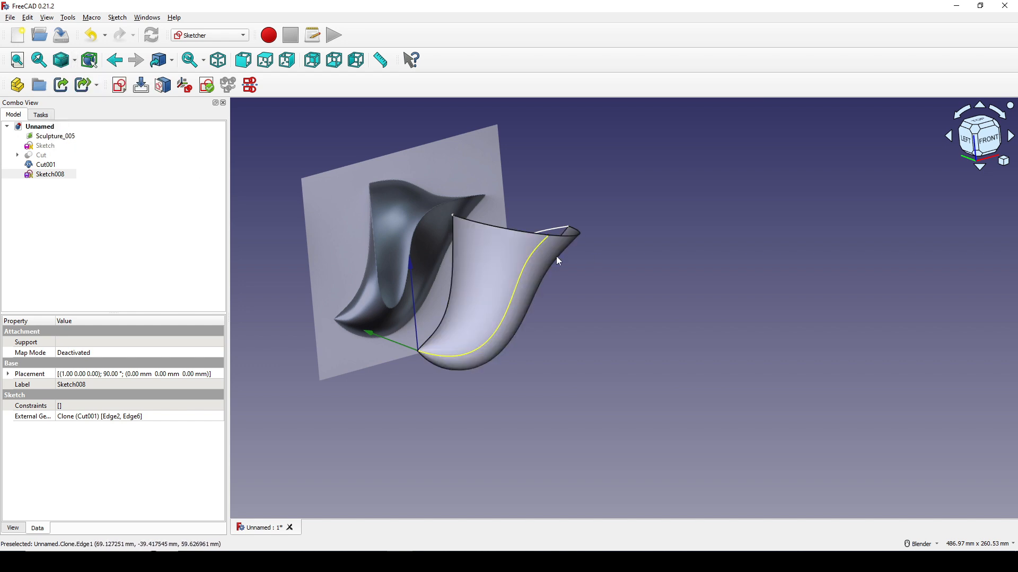
pyautogui.moveTo(556, 256)
pyautogui.mouseDown(button='middle')
pyautogui.moveTo(487, 287)
pyautogui.moveTo(540, 336)
pyautogui.moveTo(752, 333)
pyautogui.moveTo(503, 299)
pyautogui.mouseUp(button='middle')
# - Switch to the Part workbench and extrude the new B-spline sketch symmetrically along its normal with a length of 100 mm
pyautogui.click(45, 176)
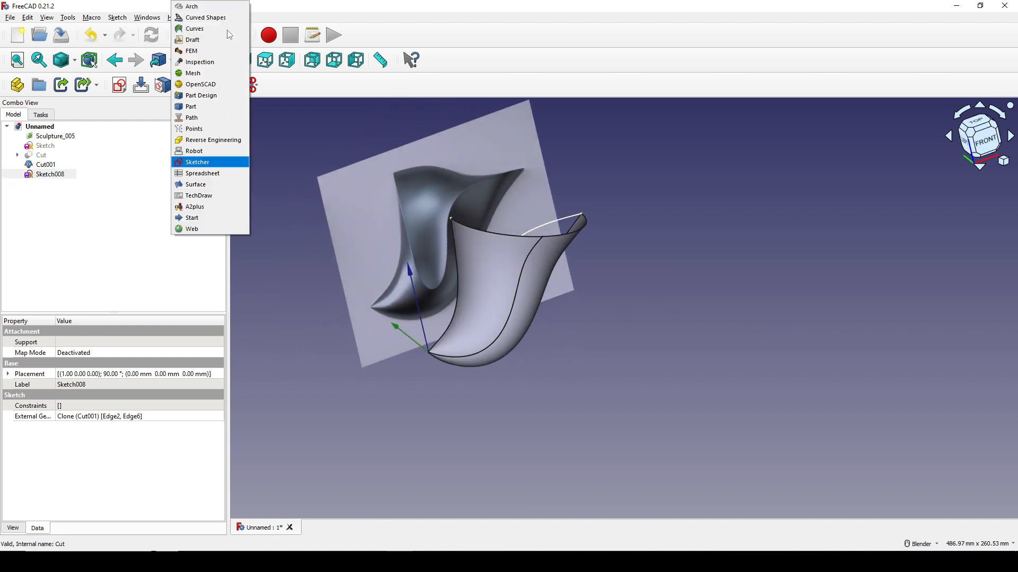
pyautogui.click(242, 35)
pyautogui.click(191, 107)
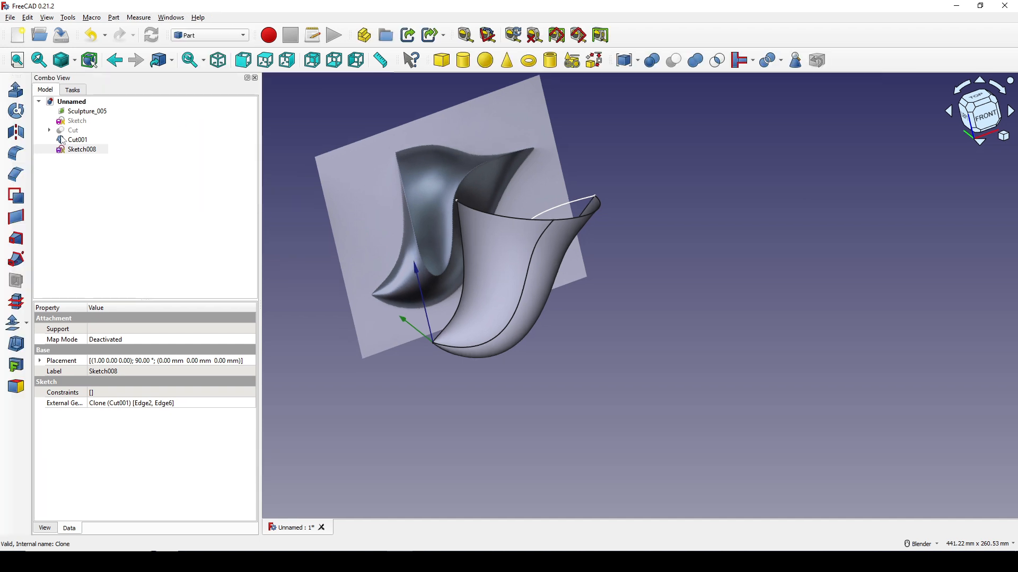
pyautogui.click(15, 89)
pyautogui.click(63, 317)
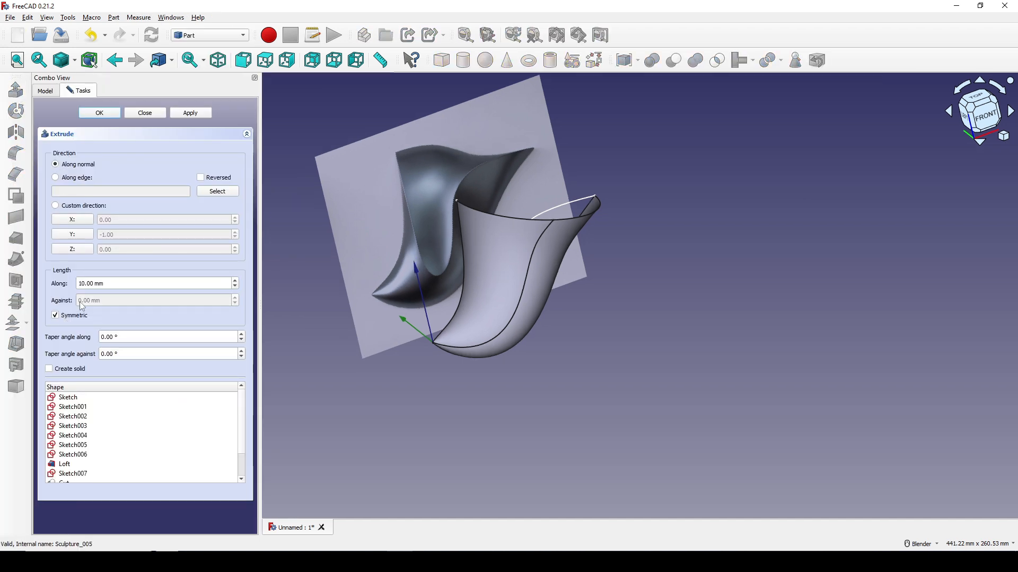
pyautogui.write('100')
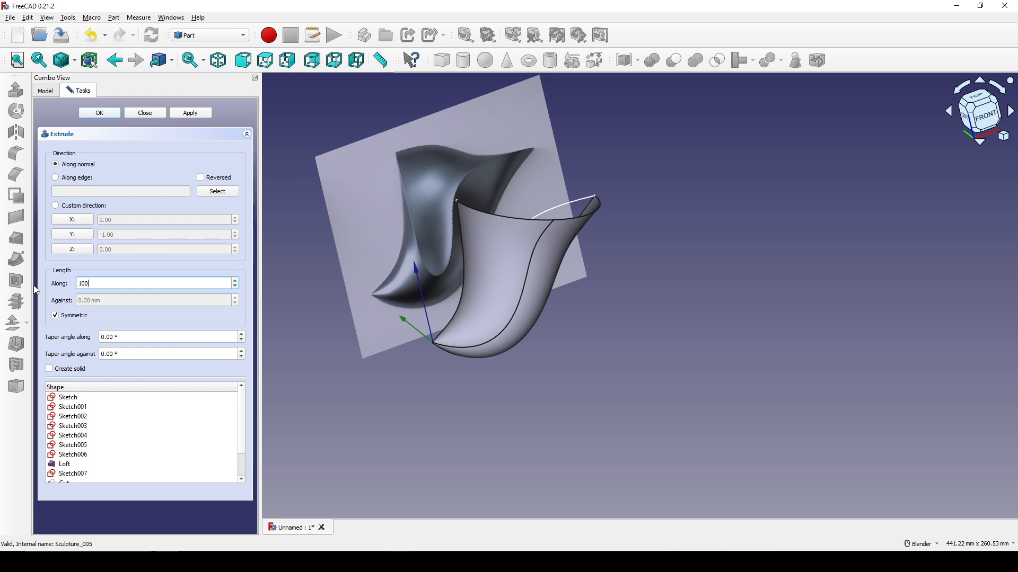
pyautogui.press('Return')
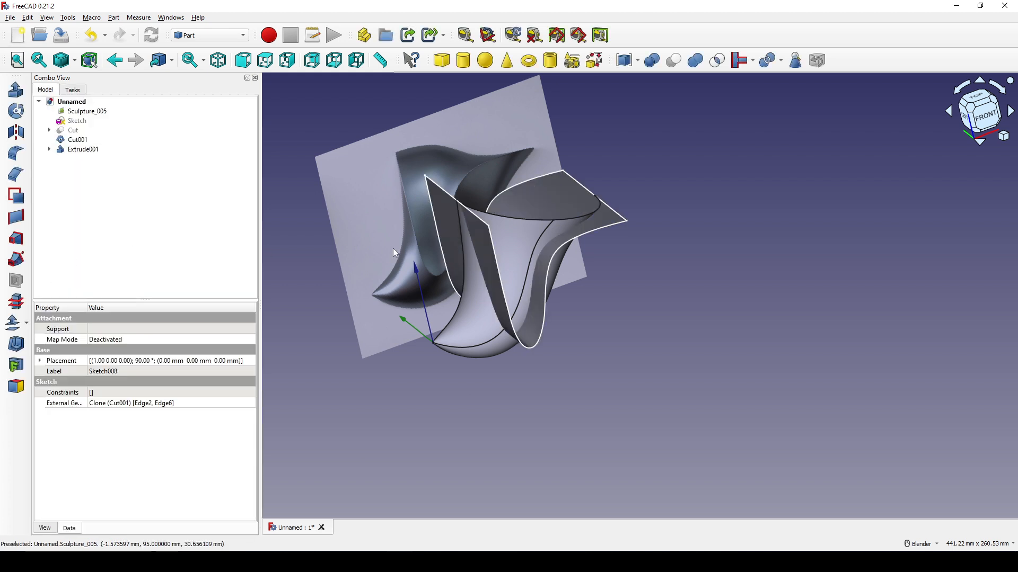
# - Slice apart the mirrored surface Cut001 using the extruded B-spline surface Extrude001
pyautogui.scroll(5, 530, 255)
pyautogui.keyDown('shift'); pyautogui.moveTo(450, 260); pyautogui.dragTo(479, 218, button='middle'); pyautogui.keyUp('shift')
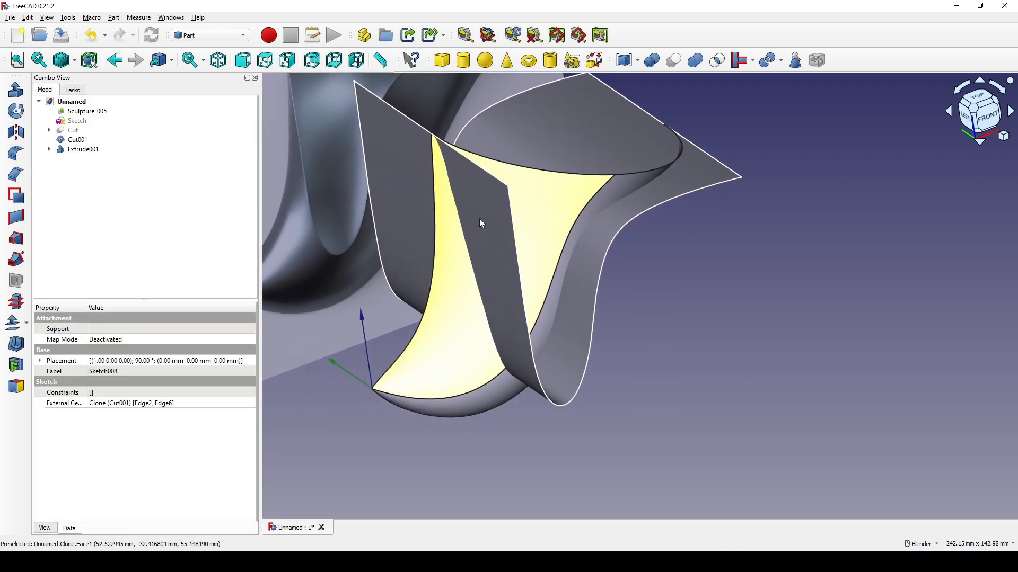
pyautogui.click(79, 142)
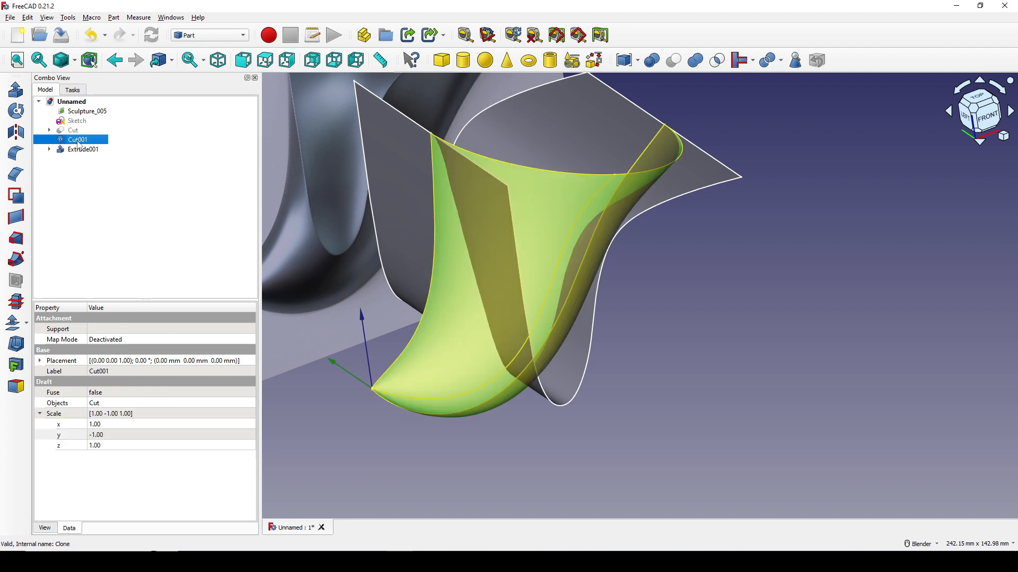
pyautogui.keyDown('ctrl'); pyautogui.click(84, 151); pyautogui.keyUp('ctrl')
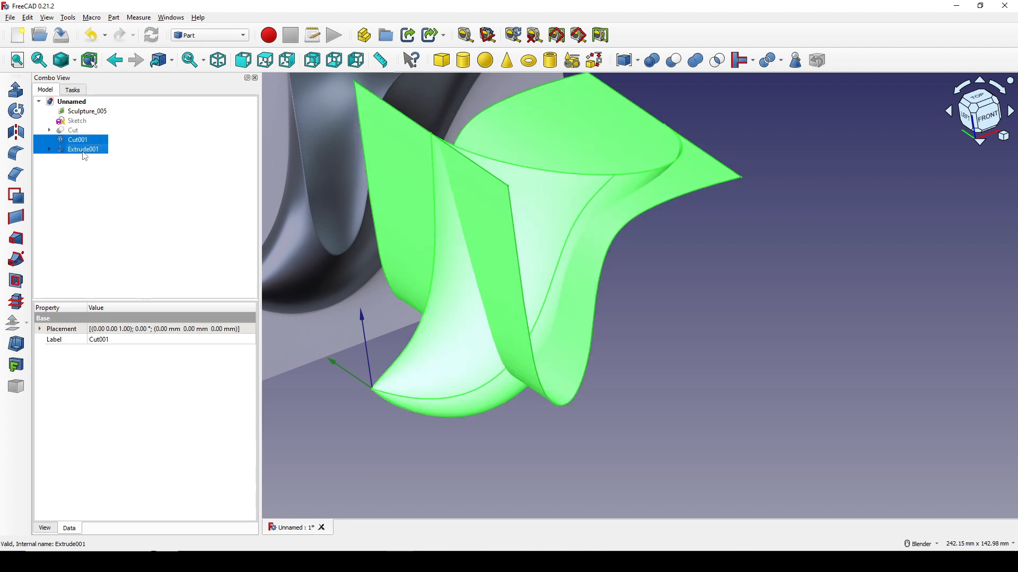
pyautogui.click(114, 18)
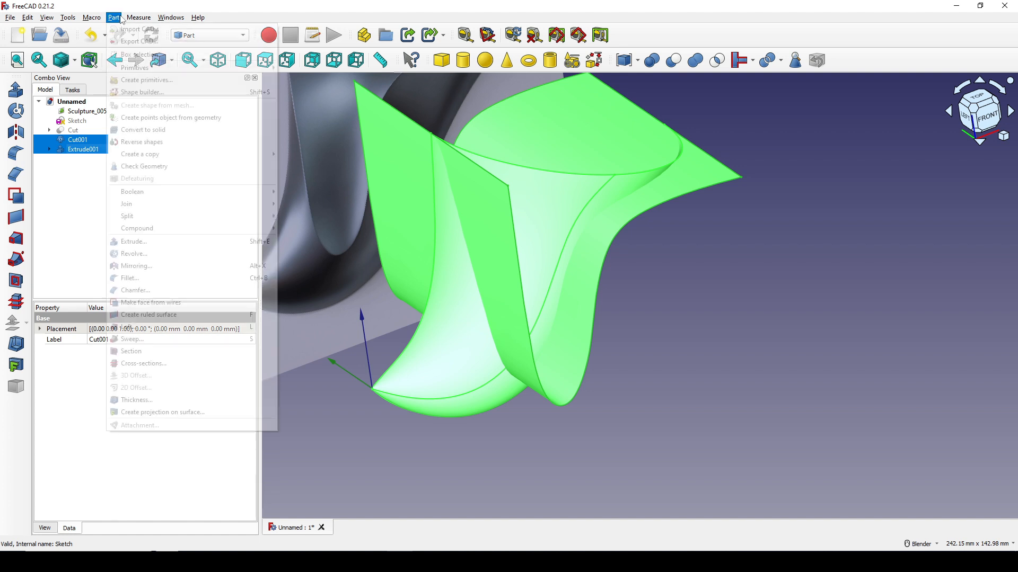
pyautogui.moveTo(127, 221)
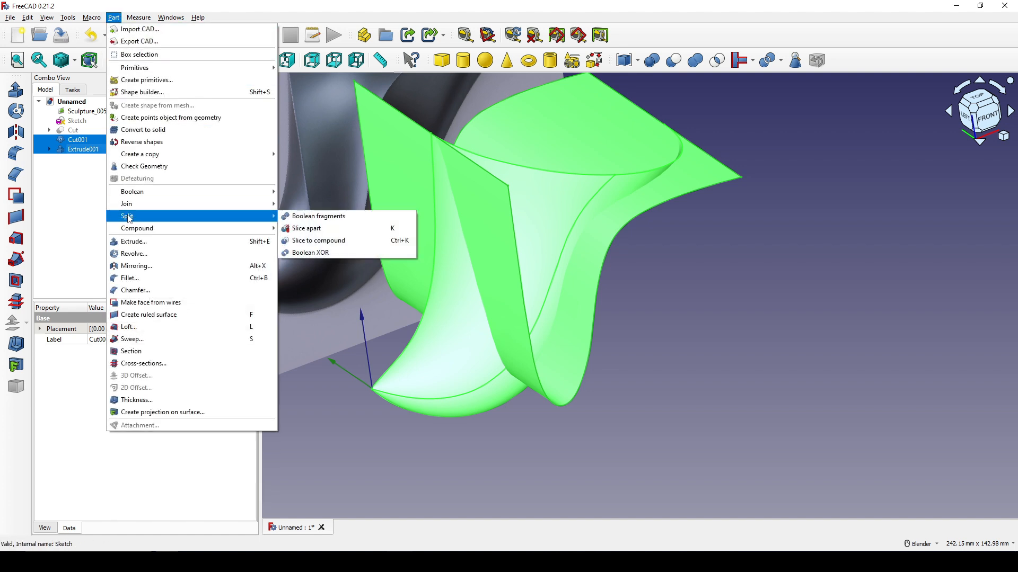
pyautogui.click(333, 230)
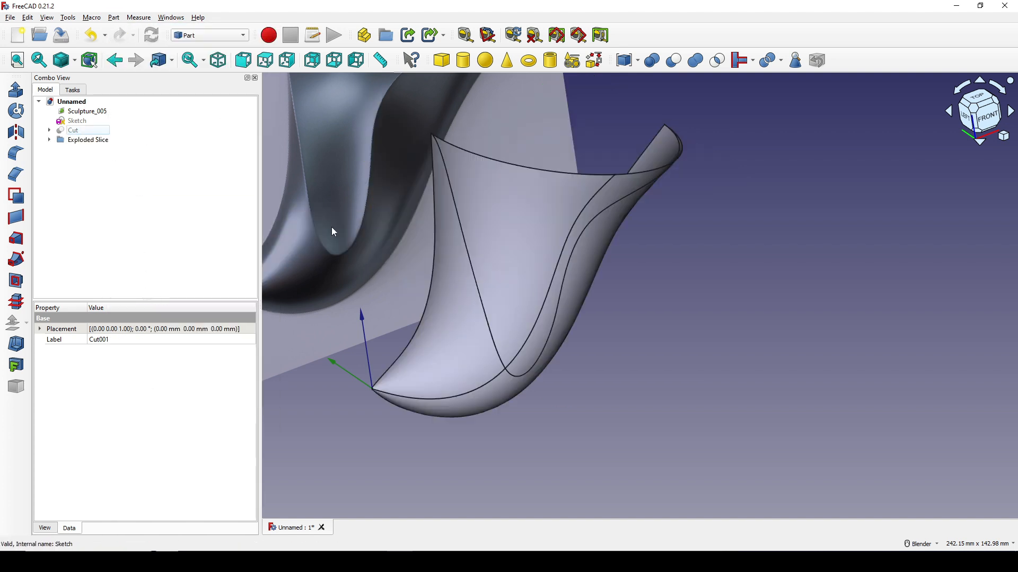
# - Hide the inner slice piece Slice.1 and view the remaining surface from the front against the reference image
pyautogui.moveTo(487, 256)
pyautogui.mouseDown(button='middle')
pyautogui.moveTo(520, 273)
pyautogui.moveTo(487, 255)
pyautogui.mouseUp(button='middle')
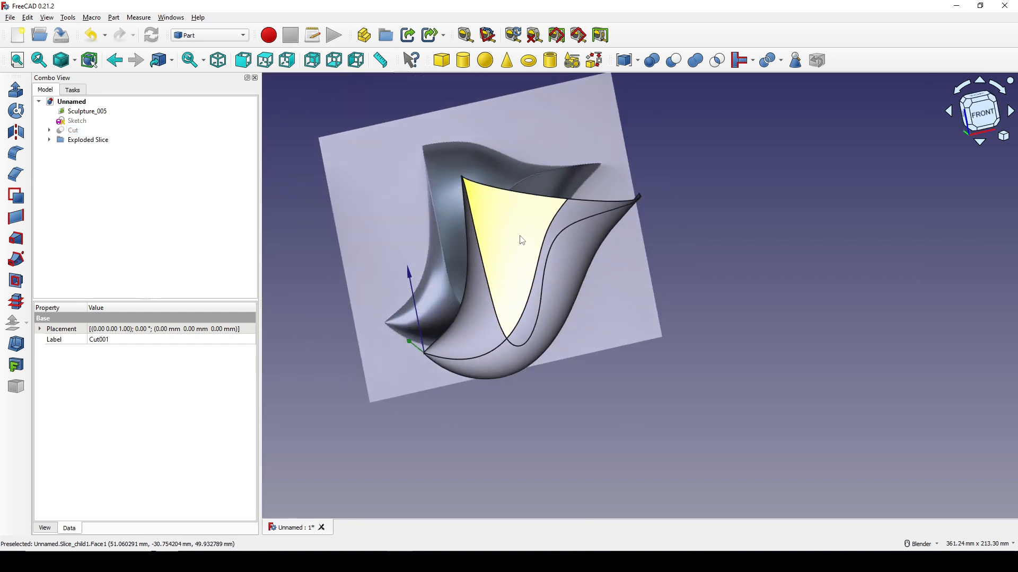
pyautogui.click(498, 238)
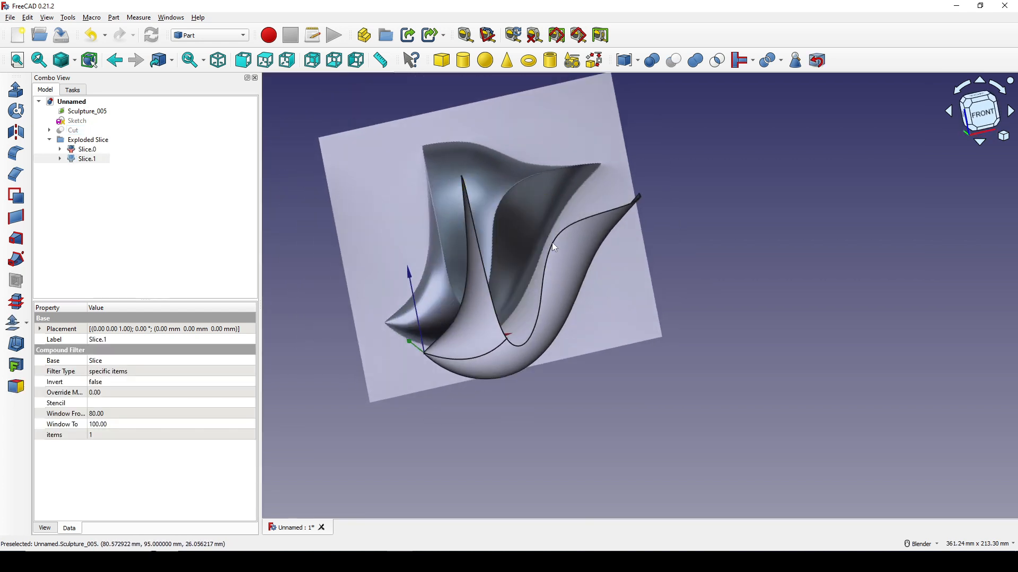
pyautogui.moveTo(552, 263); pyautogui.dragTo(453, 270, button='middle')
pyautogui.moveTo(574, 285); pyautogui.dragTo(769, 249, button='middle')
pyautogui.click(726, 284)
pyautogui.press('1')
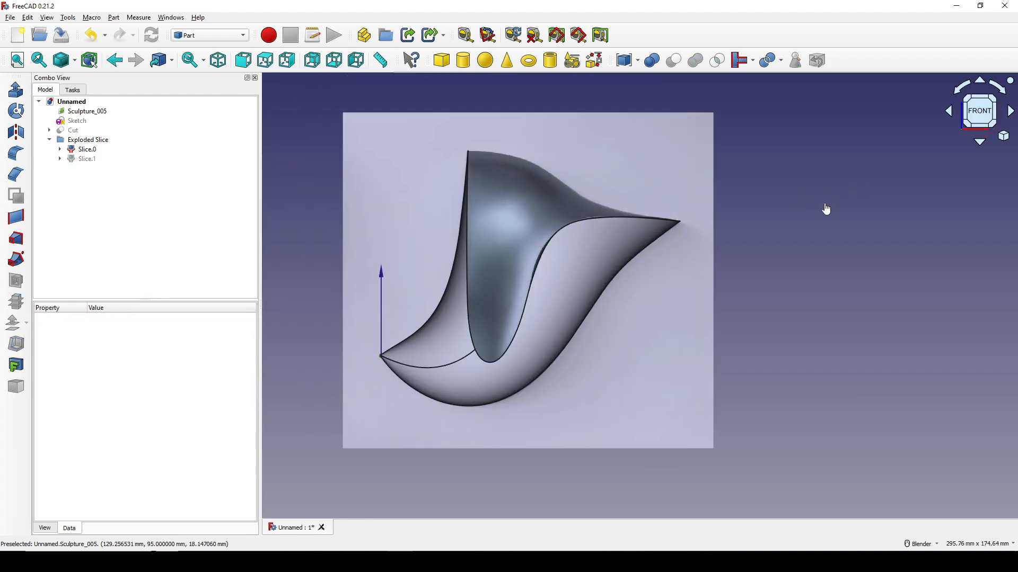
pyautogui.scroll(2, 584, 209)
pyautogui.keyDown('shift'); pyautogui.moveTo(599, 230); pyautogui.dragTo(605, 203, button='middle'); pyautogui.keyUp('shift')
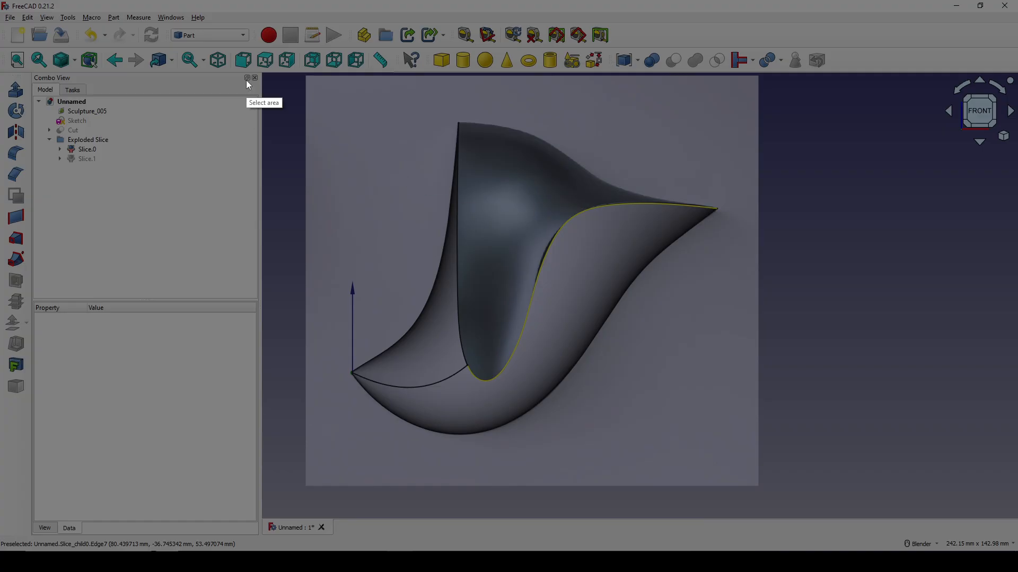
pyautogui.moveTo(248, 70); pyautogui.dragTo(796, 481)
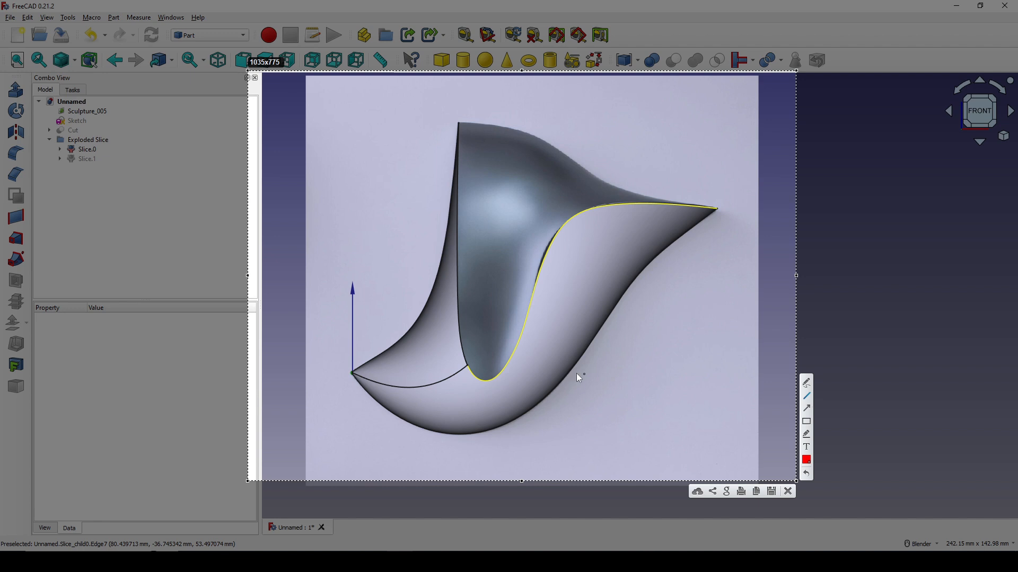
pyautogui.moveTo(497, 336)
pyautogui.mouseDown()
pyautogui.moveTo(522, 380)
pyautogui.moveTo(549, 483)
pyautogui.mouseUp()
pyautogui.moveTo(359, 211); pyautogui.dragTo(752, 285)
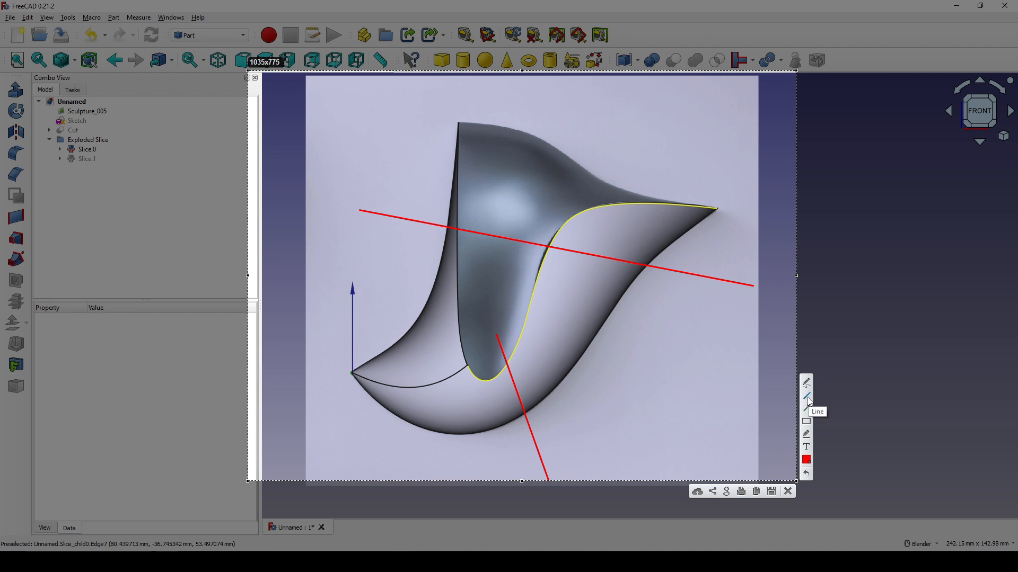
pyautogui.click(787, 492)
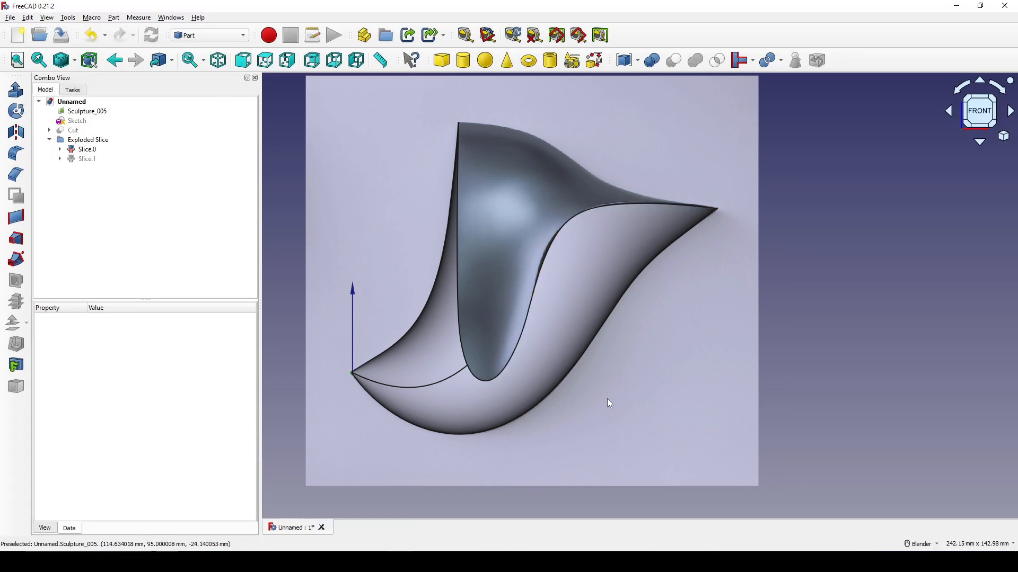
# - Switch to the Sketcher workbench and create a new sketch on the XZ plane
pyautogui.click(210, 34)
pyautogui.click(201, 166)
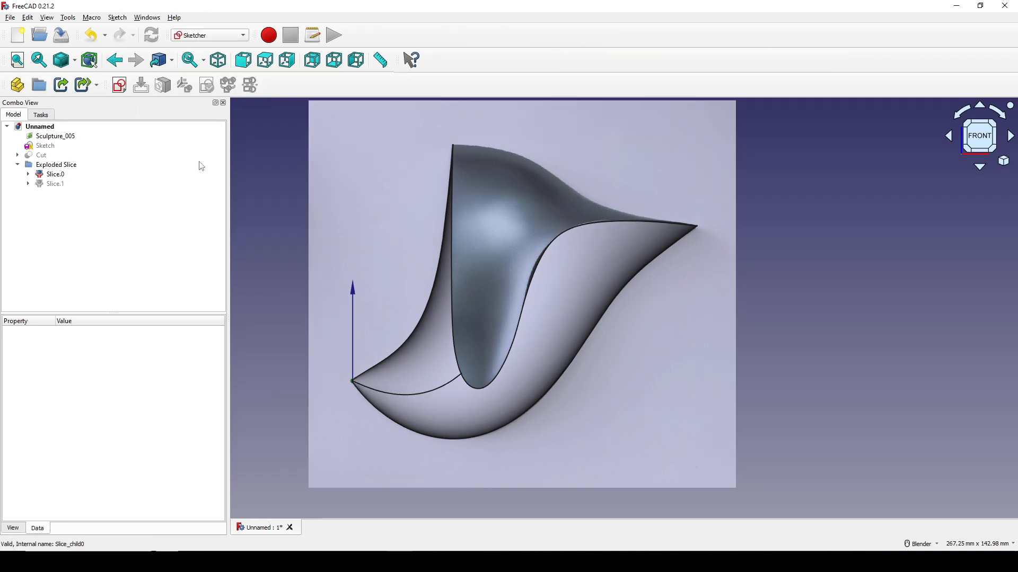
pyautogui.click(120, 85)
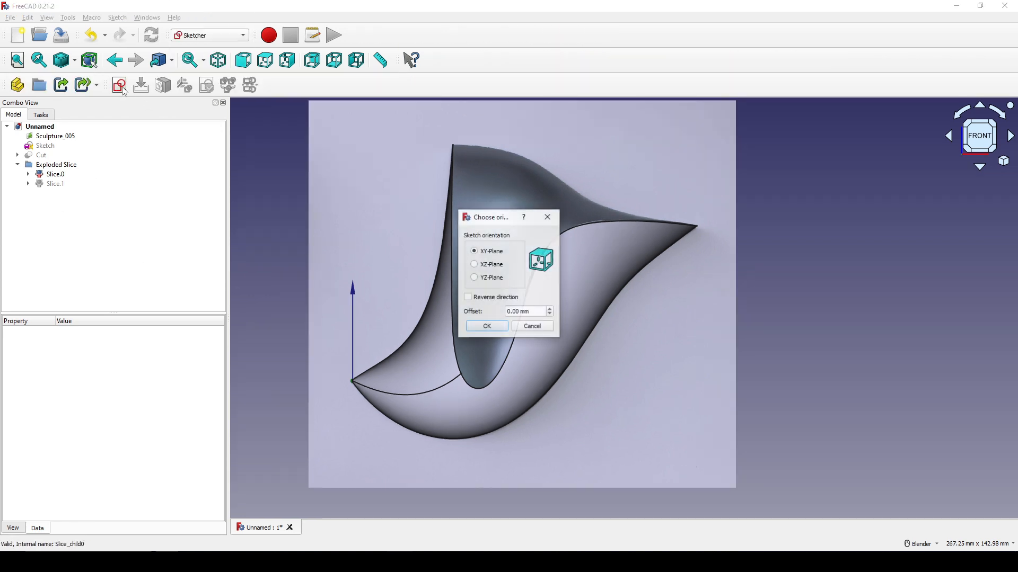
pyautogui.click(486, 268)
pyautogui.click(486, 327)
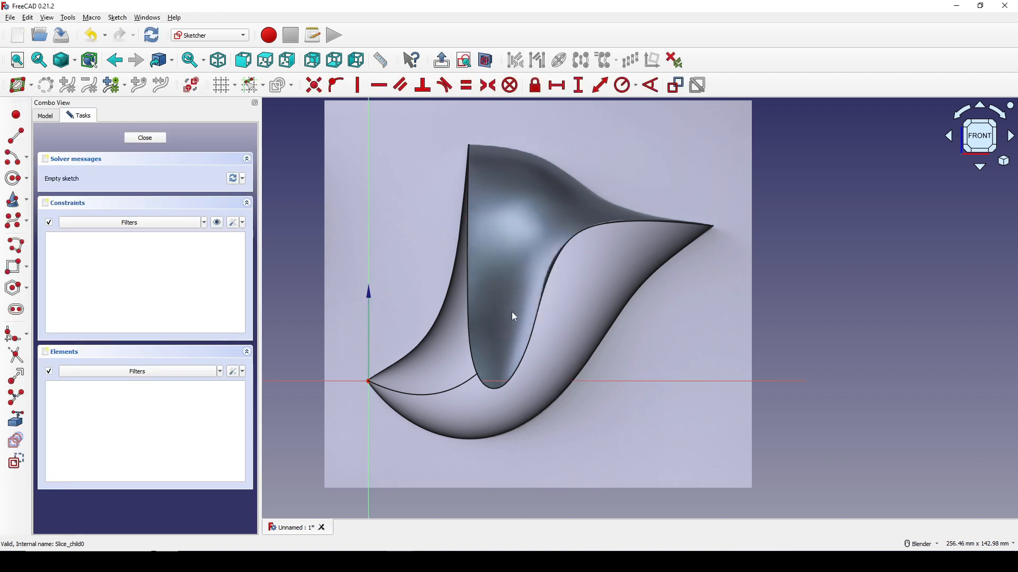
# - Sketch one slanted line across the surface's lower bend and a longer one across both upper arms, and close the sketch
pyautogui.click(16, 135)
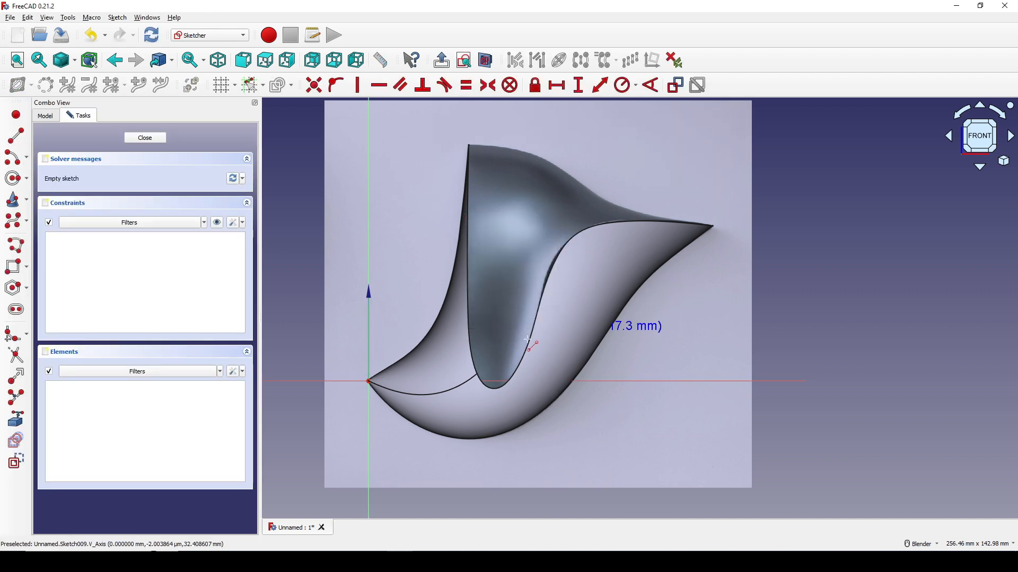
pyautogui.click(510, 354)
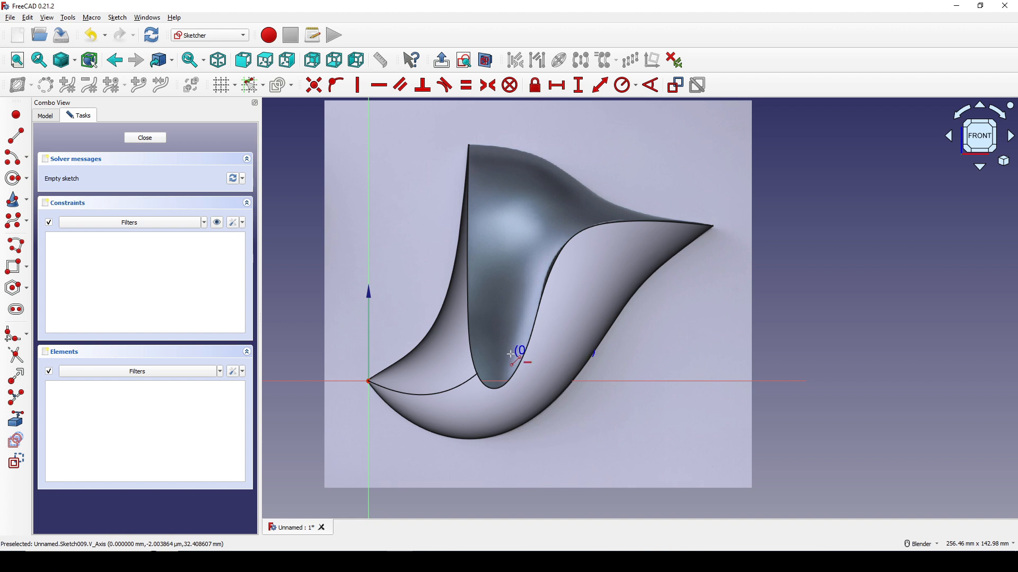
pyautogui.click(554, 457)
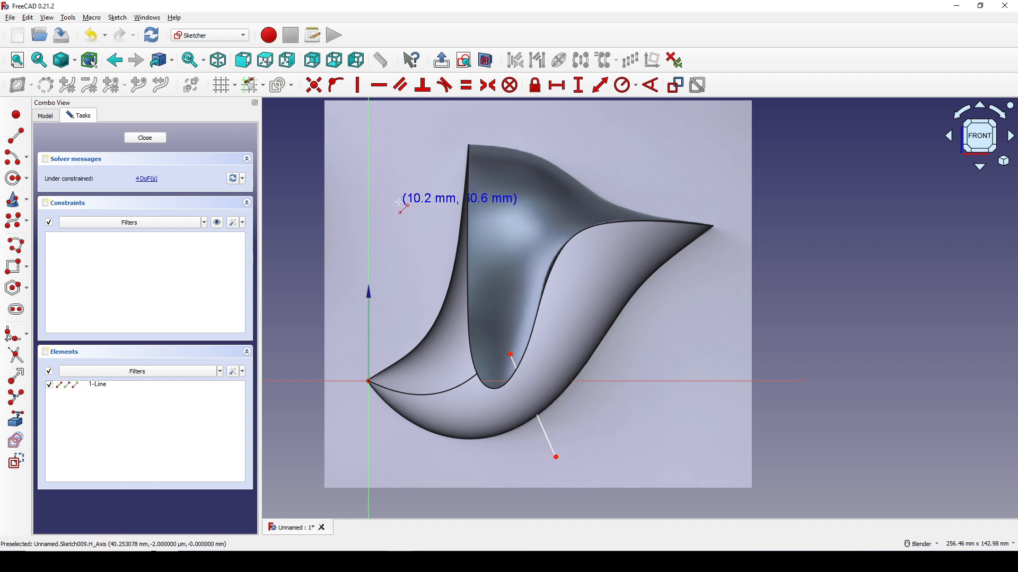
pyautogui.click(398, 202)
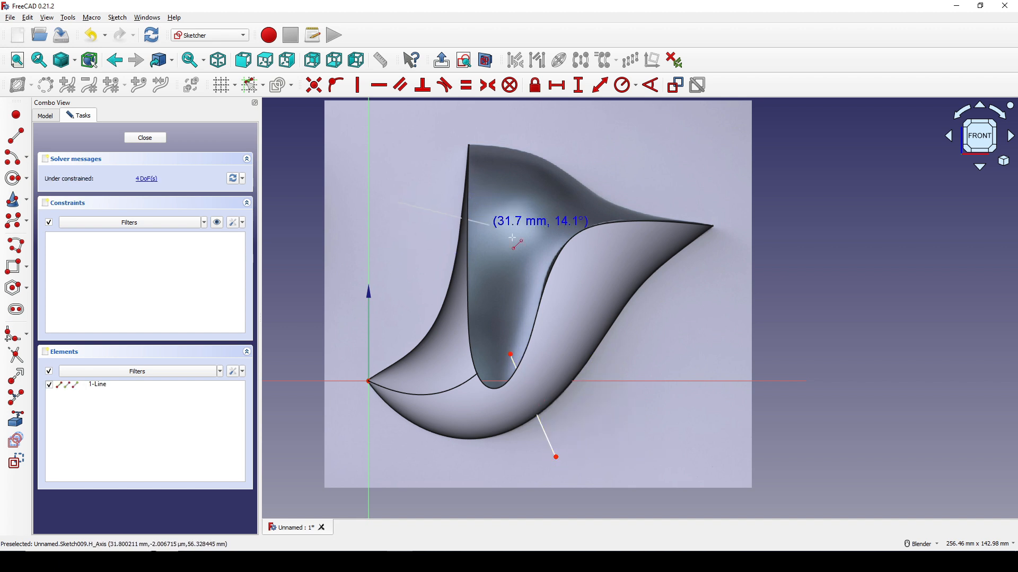
pyautogui.click(758, 312)
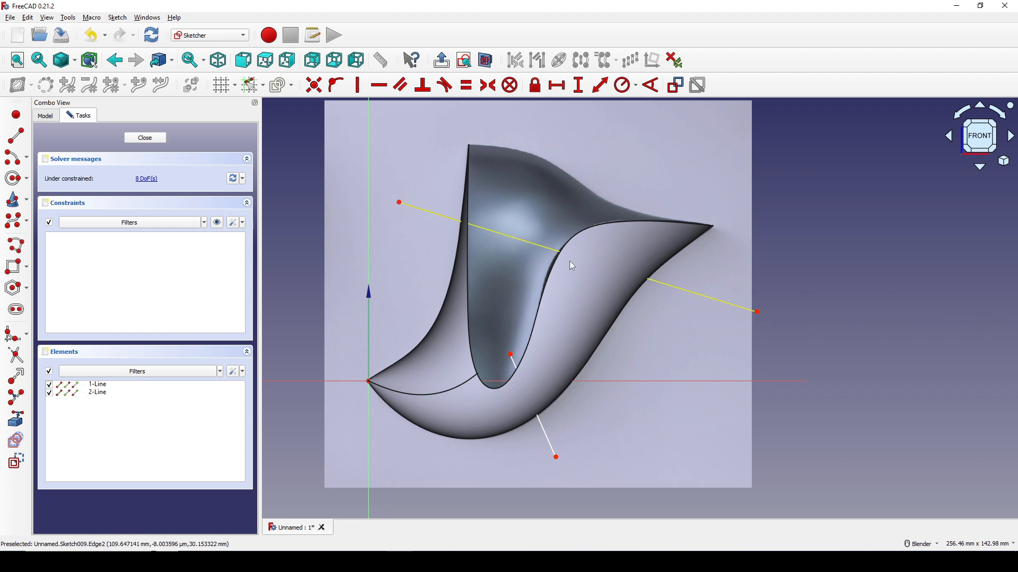
pyautogui.keyDown('shift'); pyautogui.moveTo(540, 255); pyautogui.dragTo(537, 254, button='middle'); pyautogui.keyUp('shift')
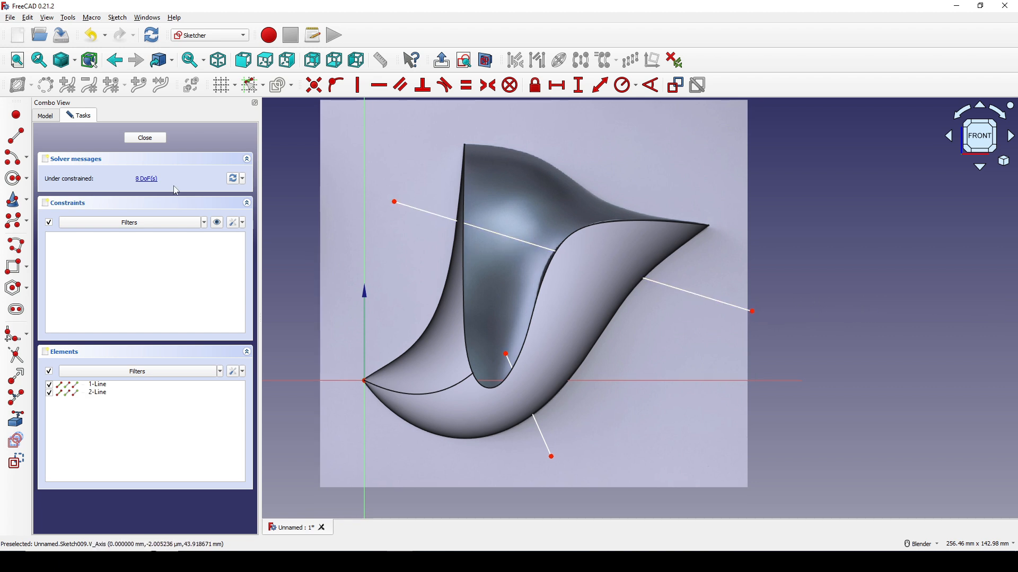
pyautogui.click(160, 140)
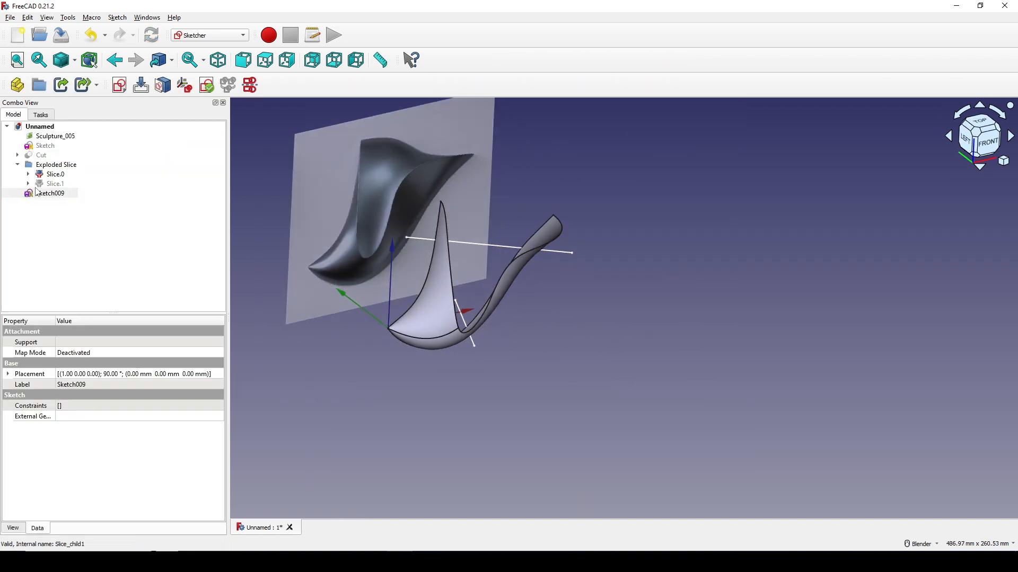
# - Switch to the Part workbench and extrude the two-line sketch symmetrically along its normal with a length of 100 mm
pyautogui.click(192, 37)
pyautogui.click(202, 107)
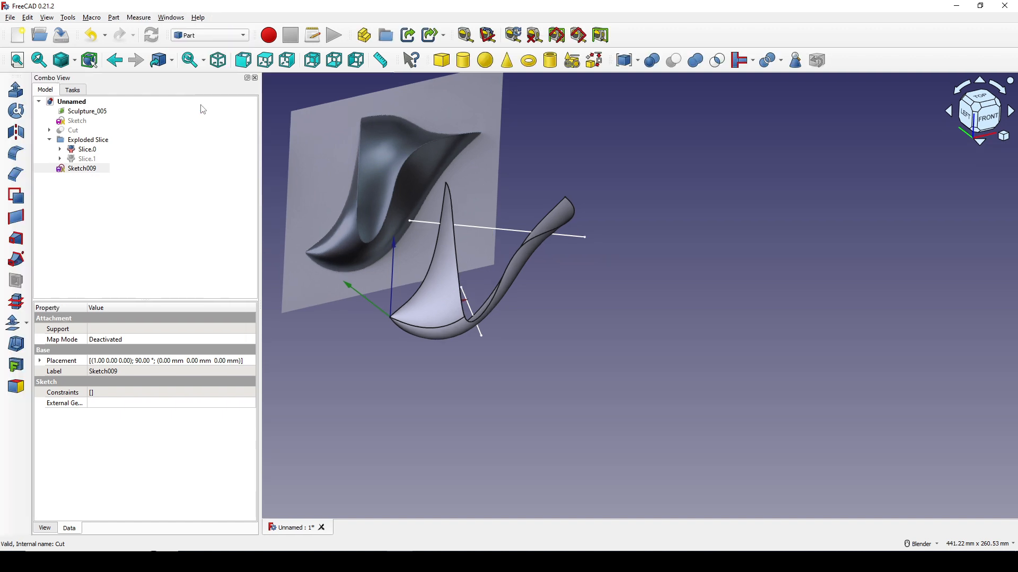
pyautogui.click(90, 172)
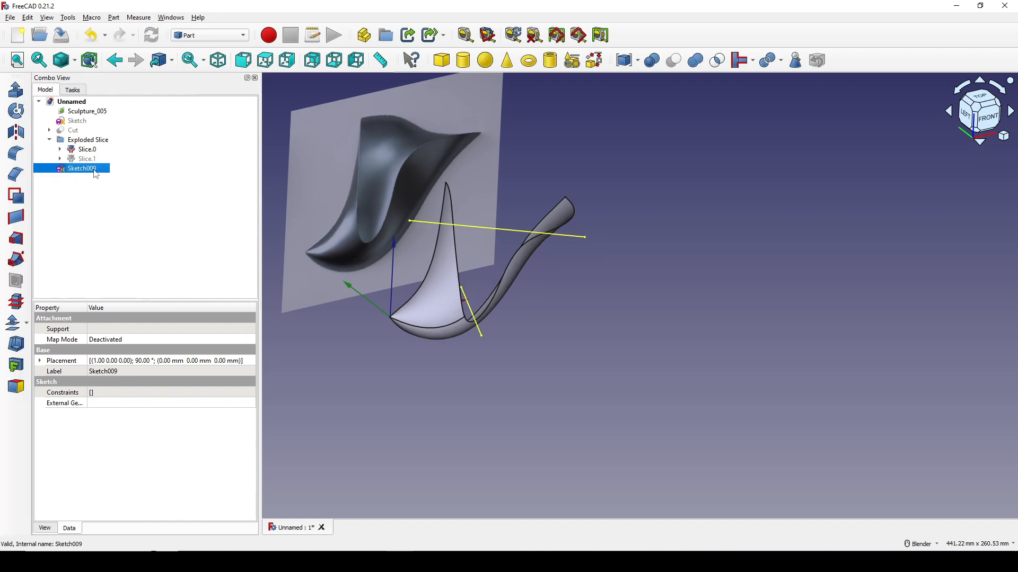
pyautogui.click(16, 90)
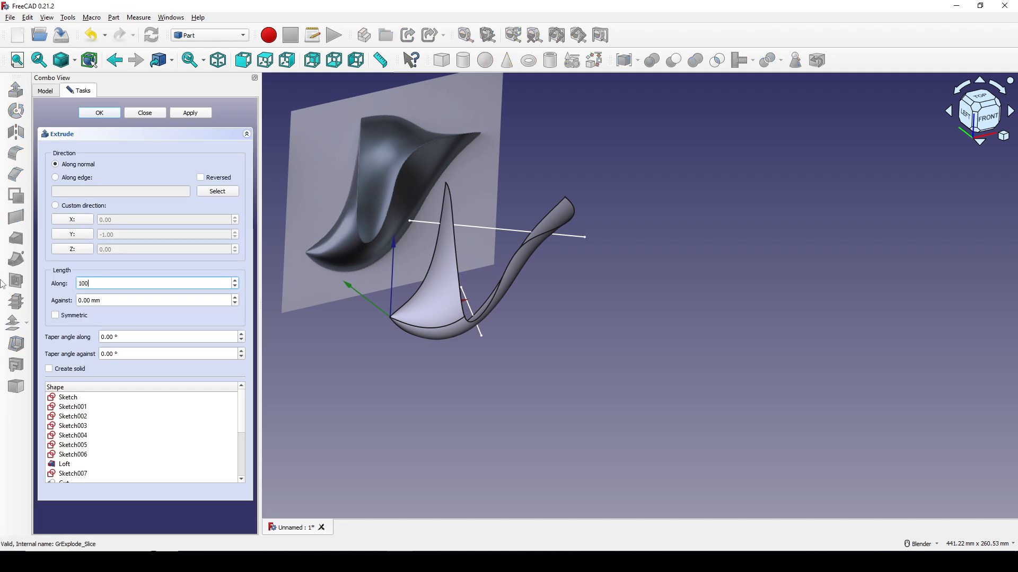
pyautogui.click(68, 317)
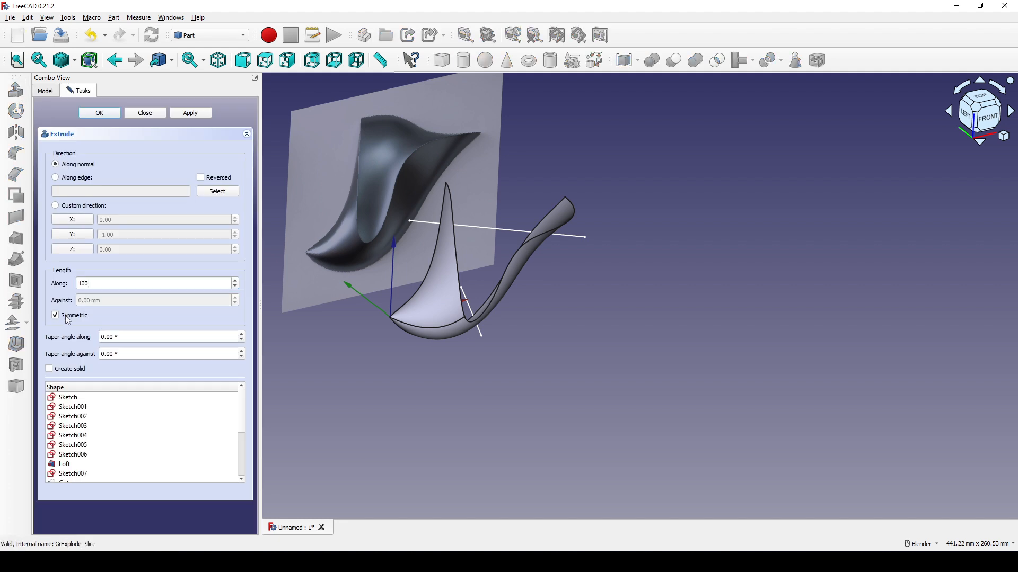
pyautogui.click(110, 114)
# - Slice the surface Slice.0 to a compound using the two extruded planes of Extrude002
pyautogui.moveTo(341, 155); pyautogui.dragTo(634, 296, button='middle')
pyautogui.scroll(2, 634, 296)
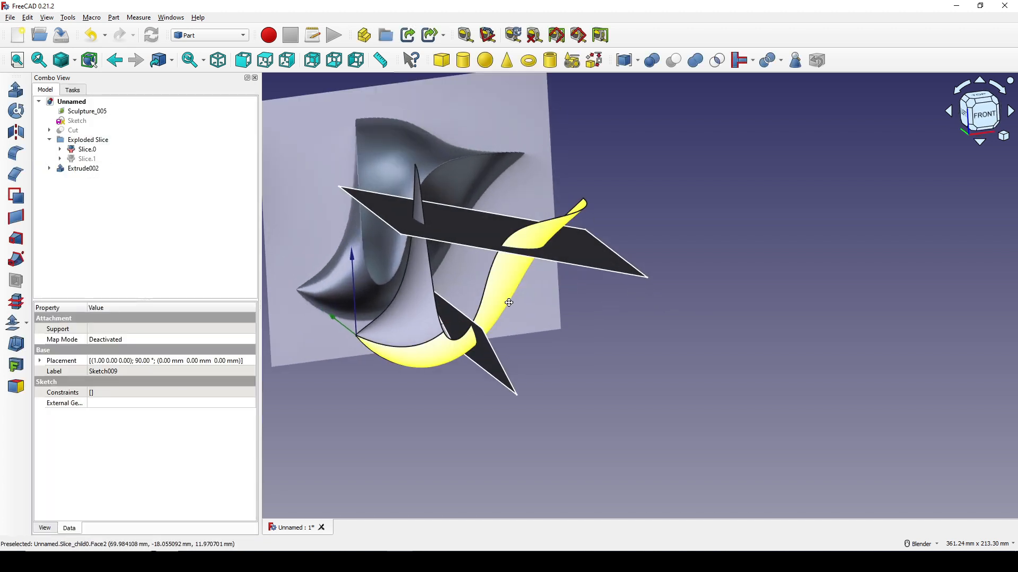
pyautogui.click(430, 314)
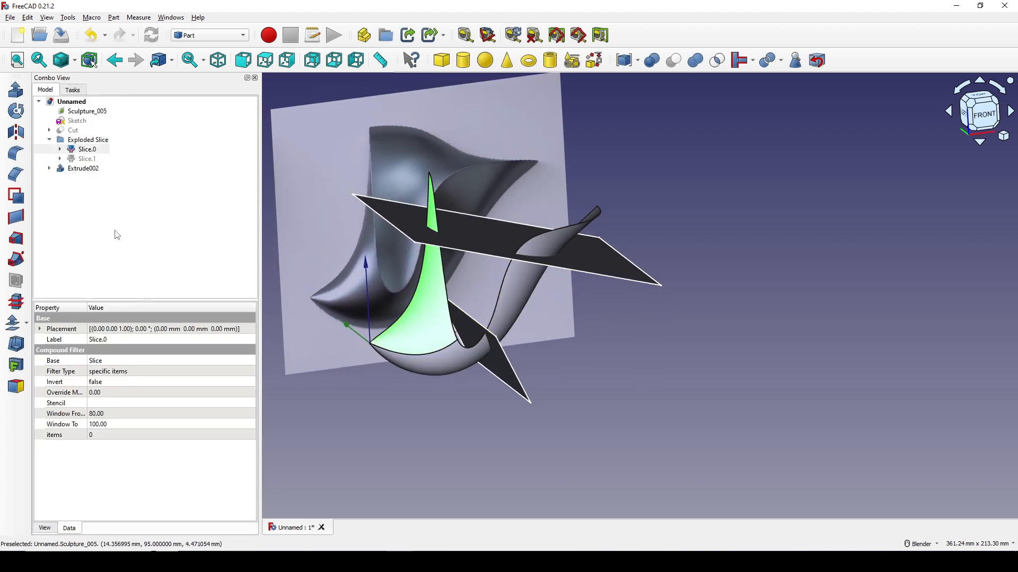
pyautogui.click(87, 151)
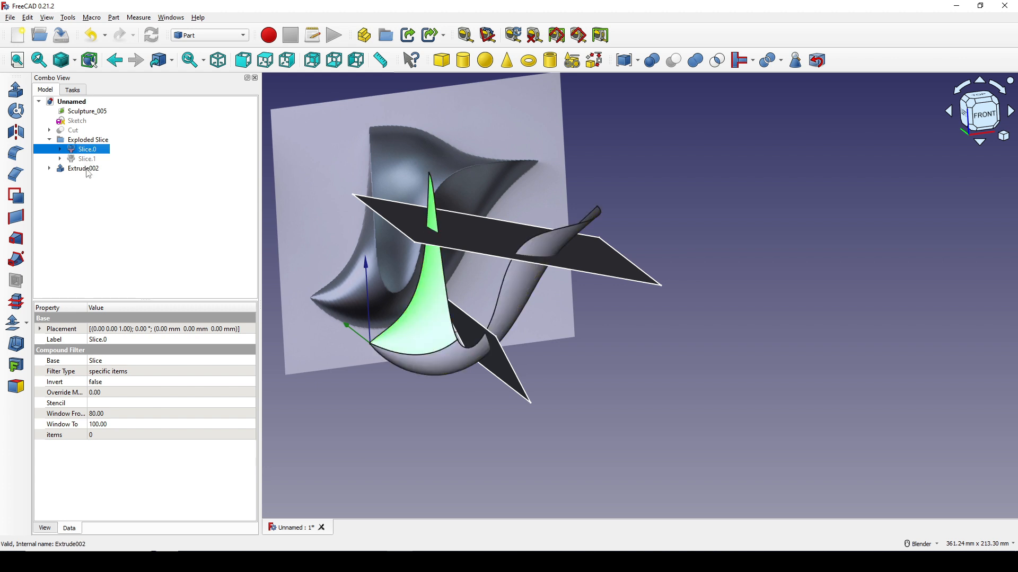
pyautogui.keyDown('ctrl'); pyautogui.click(85, 169); pyautogui.keyUp('ctrl')
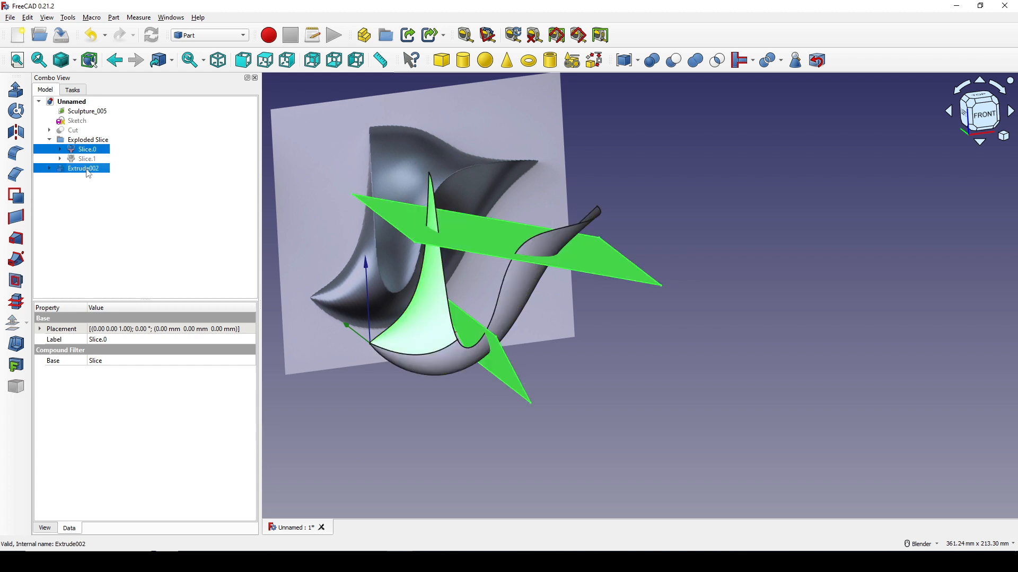
pyautogui.click(114, 18)
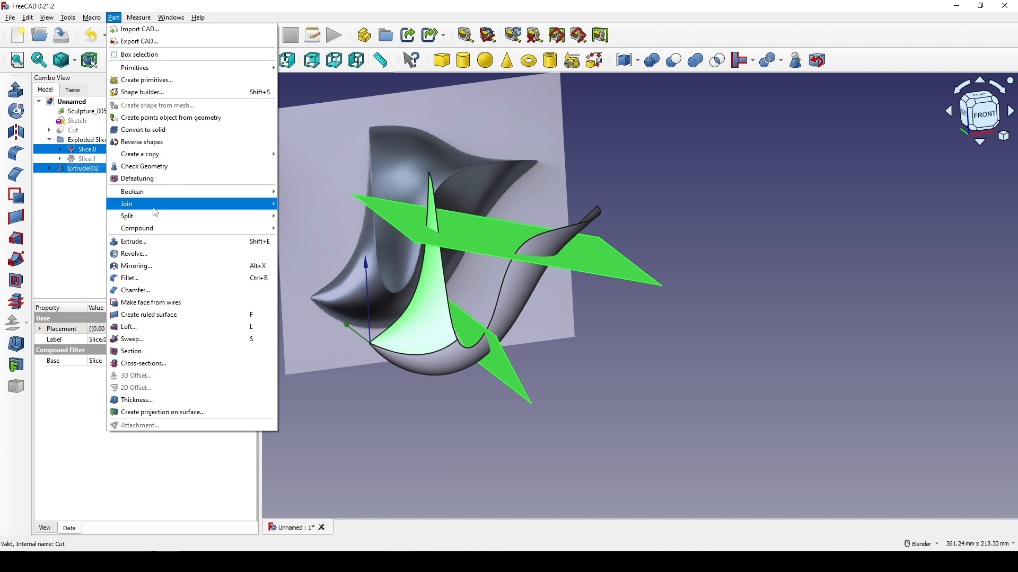
pyautogui.moveTo(154, 218)
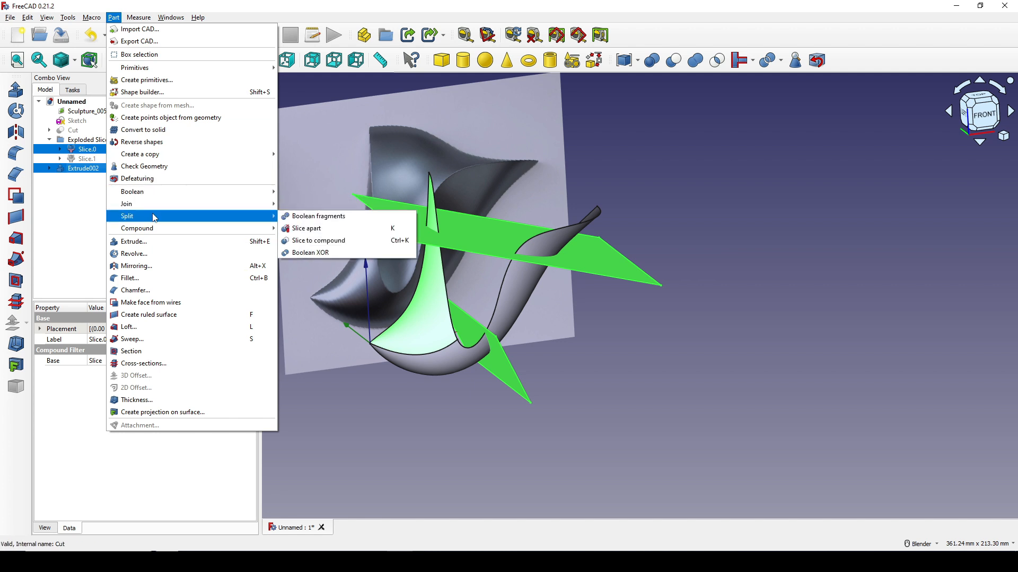
pyautogui.click(341, 242)
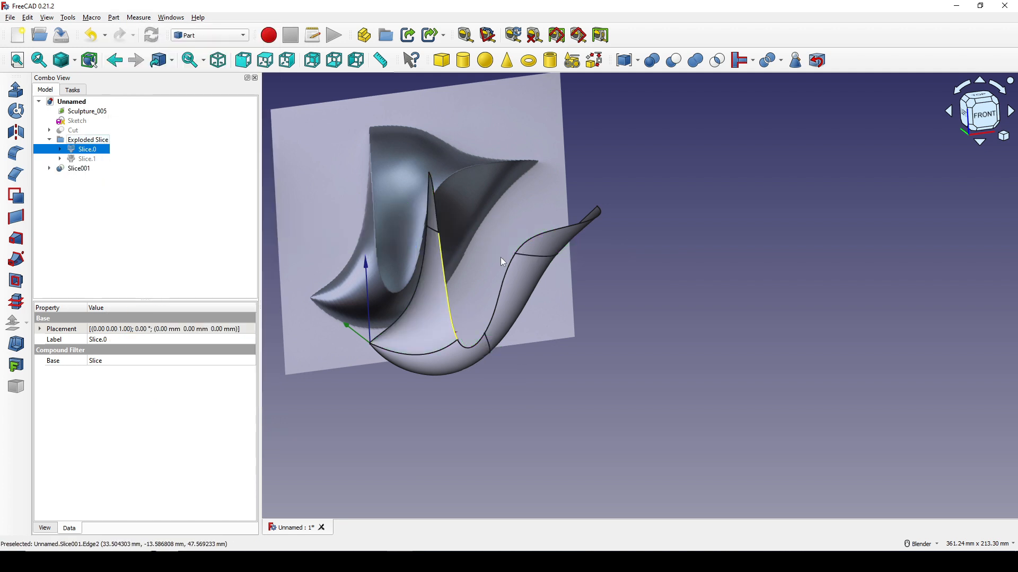
pyautogui.moveTo(501, 257); pyautogui.dragTo(473, 318, button='middle')
pyautogui.scroll(1, 472, 318)
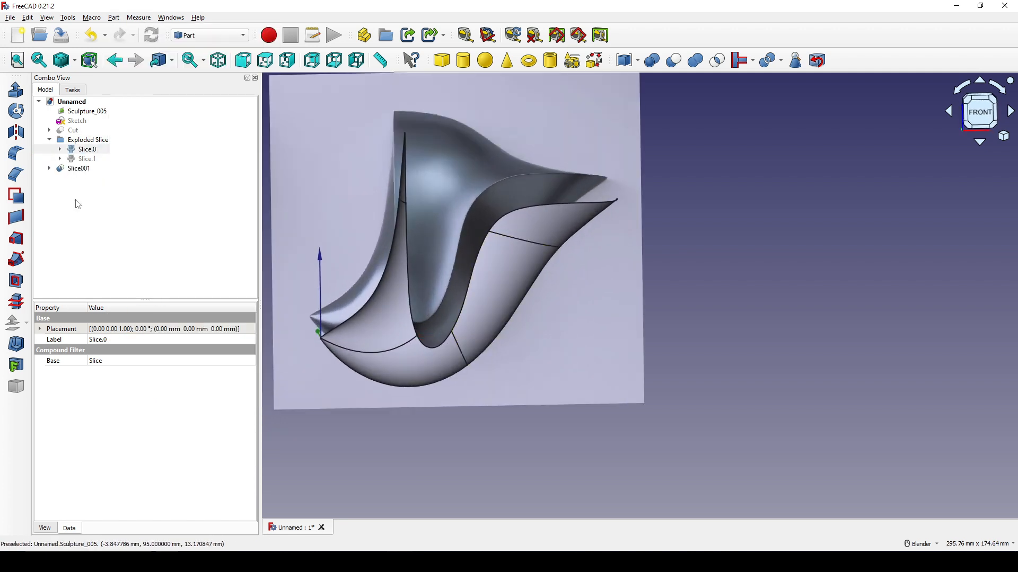
# - Examine the sliced surface Slice001 from several angles, checking the dividing edges across the lower bend and both upper arms
pyautogui.click(70, 169)
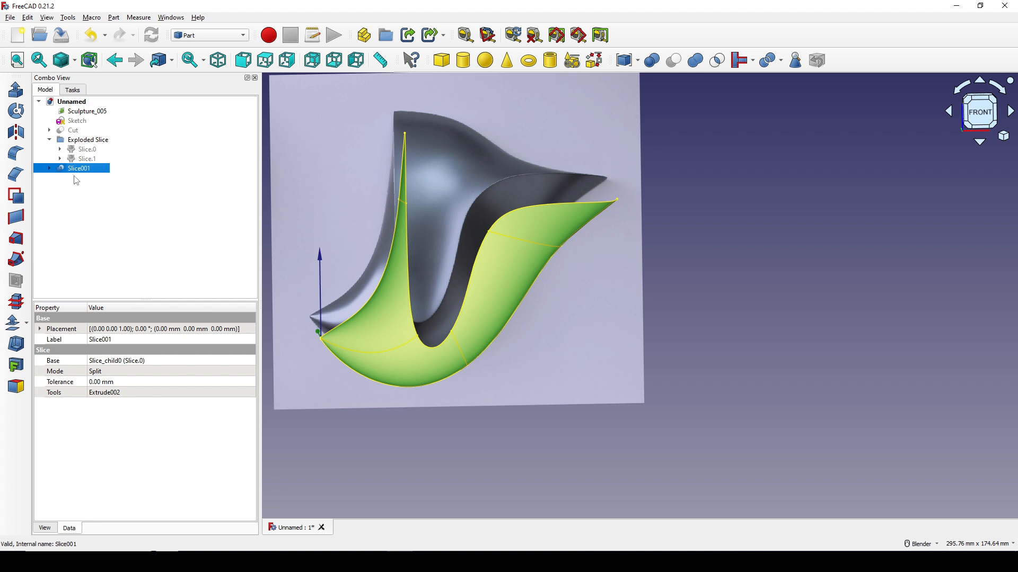
pyautogui.scroll(-3, 444, 207)
pyautogui.moveTo(490, 241); pyautogui.dragTo(508, 249, button='middle')
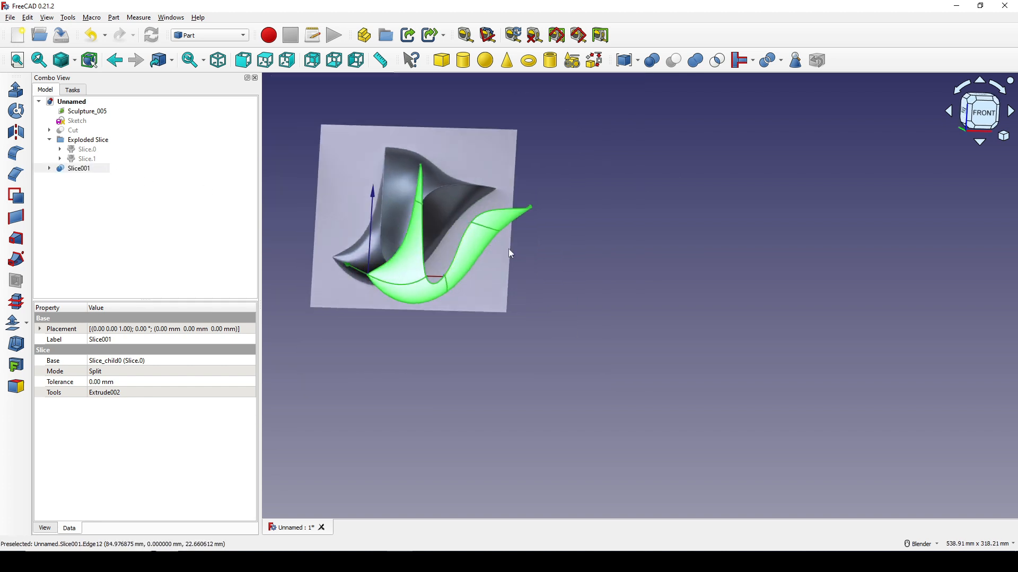
pyautogui.click(515, 250)
pyautogui.scroll(3, 443, 247)
pyautogui.moveTo(442, 247); pyautogui.dragTo(417, 254, button='middle')
pyautogui.keyDown('shift'); pyautogui.moveTo(395, 262); pyautogui.dragTo(460, 291, button='middle'); pyautogui.keyUp('shift')
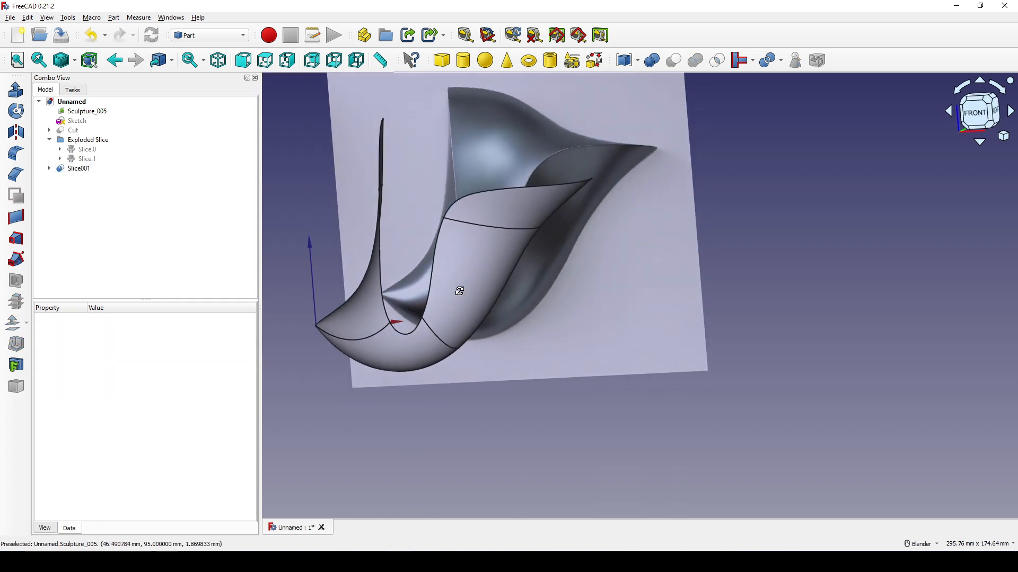
pyautogui.scroll(1, 460, 291)
pyautogui.click(421, 336)
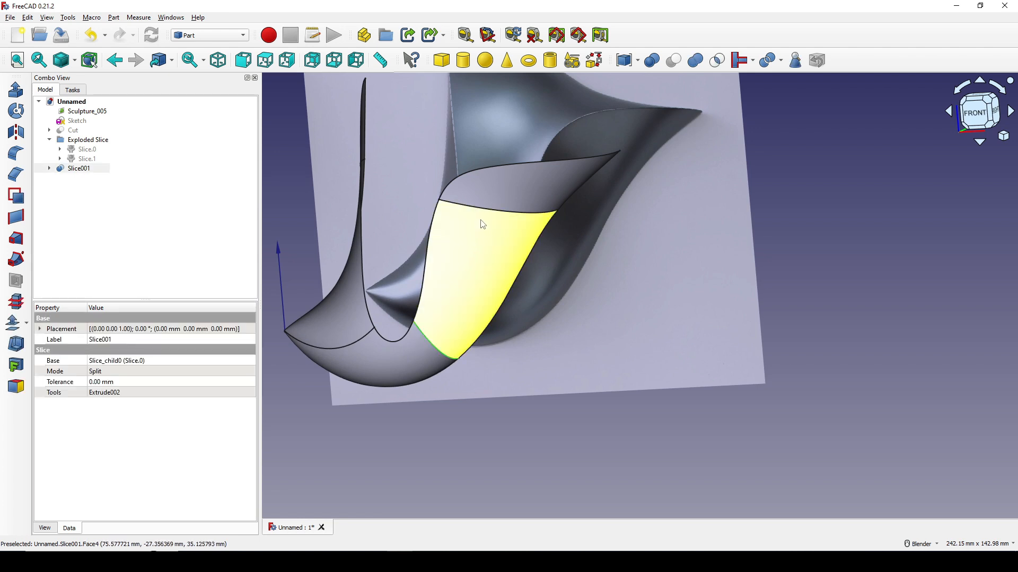
pyautogui.click(486, 207)
pyautogui.scroll(-2, 423, 253)
pyautogui.moveTo(417, 257); pyautogui.dragTo(466, 278, button='middle')
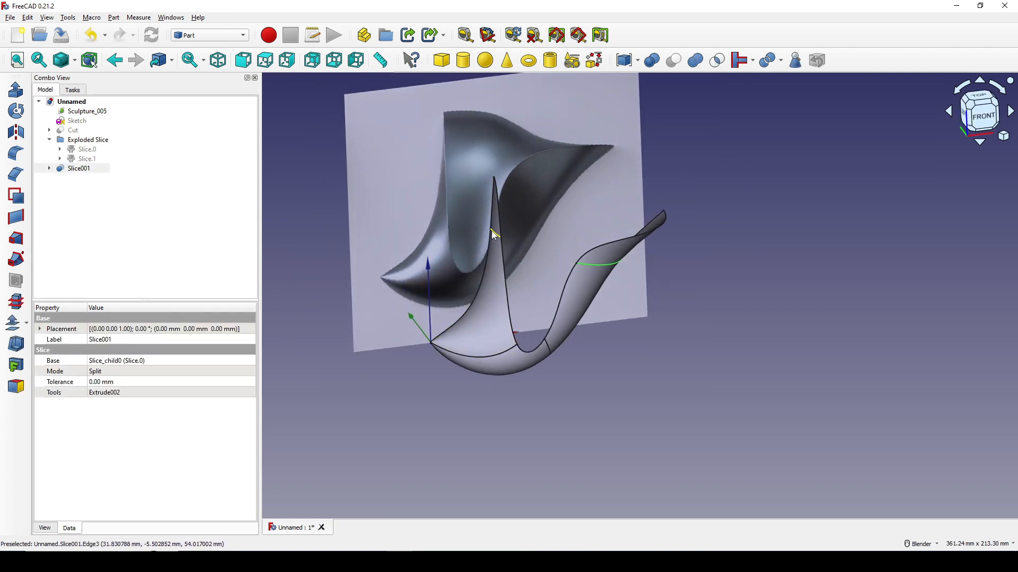
pyautogui.scroll(-1, 515, 255)
pyautogui.moveTo(516, 255); pyautogui.dragTo(563, 299, button='middle')
pyautogui.click(742, 269)
pyautogui.scroll(1, 596, 285)
pyautogui.scroll(1, 567, 299)
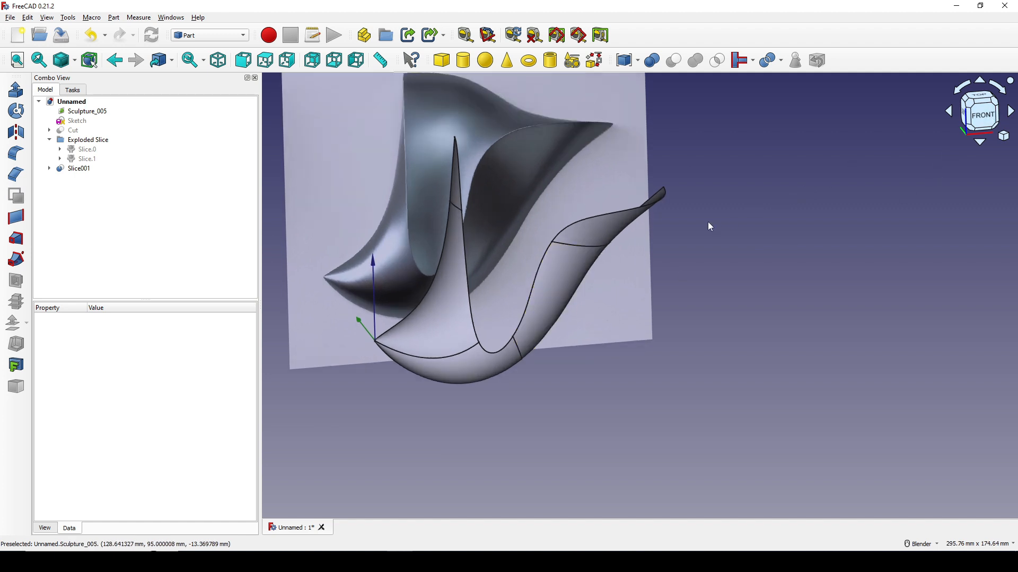
pyautogui.click(751, 226)
pyautogui.keyDown('shift'); pyautogui.moveTo(570, 207); pyautogui.dragTo(549, 239, button='middle'); pyautogui.keyUp('shift')
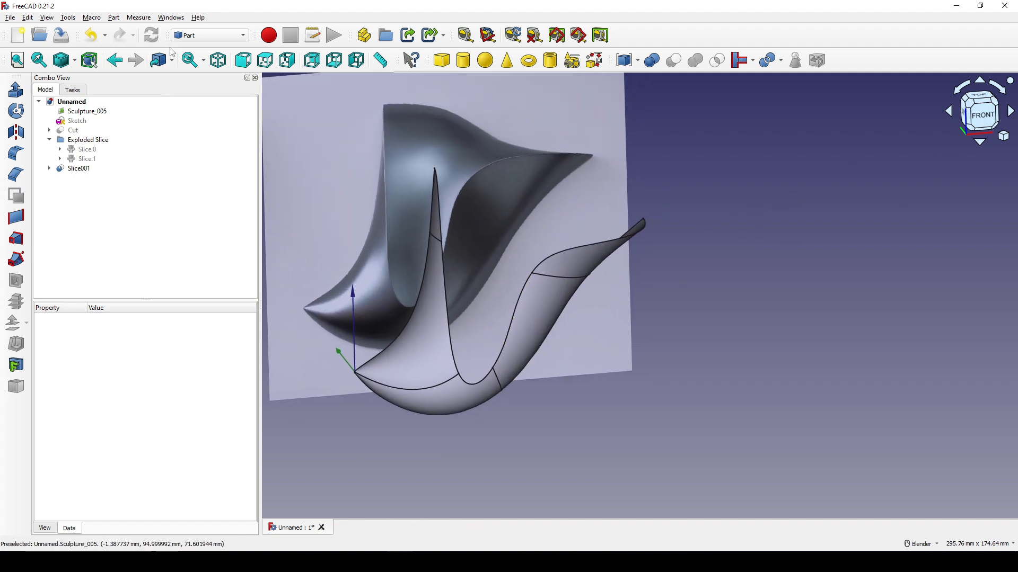
# - Switch to the Curves workbench and show the model from the front against the reference image
pyautogui.click(220, 35)
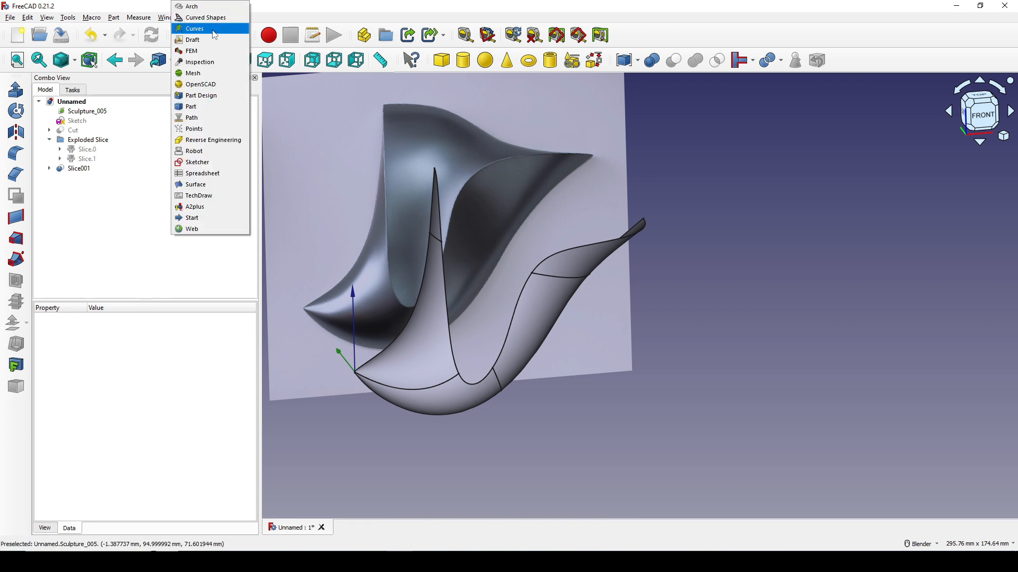
pyautogui.click(216, 30)
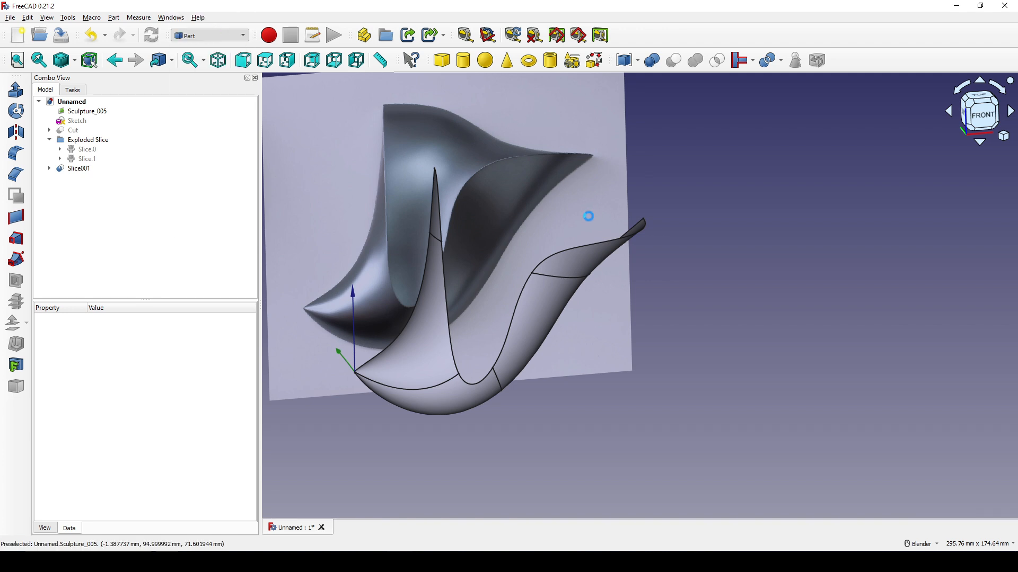
pyautogui.keyDown('shift'); pyautogui.moveTo(633, 240); pyautogui.dragTo(644, 250, button='middle'); pyautogui.keyUp('shift')
pyautogui.press('1')
pyautogui.keyDown('shift'); pyautogui.moveTo(639, 215); pyautogui.dragTo(733, 292, button='middle'); pyautogui.keyUp('shift')
pyautogui.scroll(2, 514, 210)
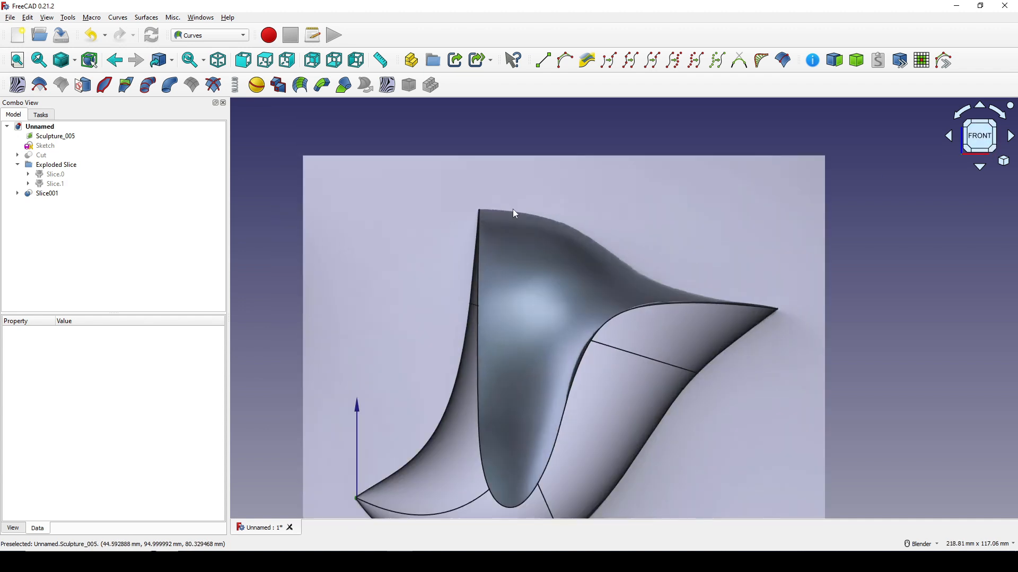
# - Create a freehand B-spline joining the tip vertices of the two upper arms, leaving it as a straight span
pyautogui.click(482, 206)
pyautogui.scroll(-2, 528, 246)
pyautogui.moveTo(530, 248); pyautogui.dragTo(545, 283, button='middle')
pyautogui.scroll(1, 547, 283)
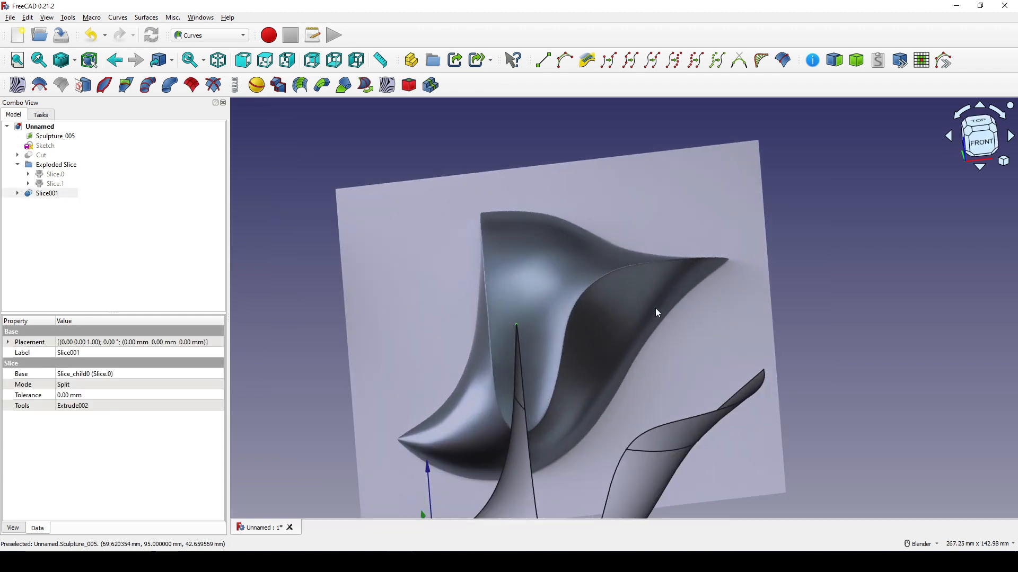
pyautogui.moveTo(638, 345)
pyautogui.keyDown('shift'); pyautogui.mouseDown(button='middle')
pyautogui.moveTo(536, 230)
pyautogui.moveTo(527, 237)
pyautogui.mouseUp(button='middle'); pyautogui.keyUp('shift')
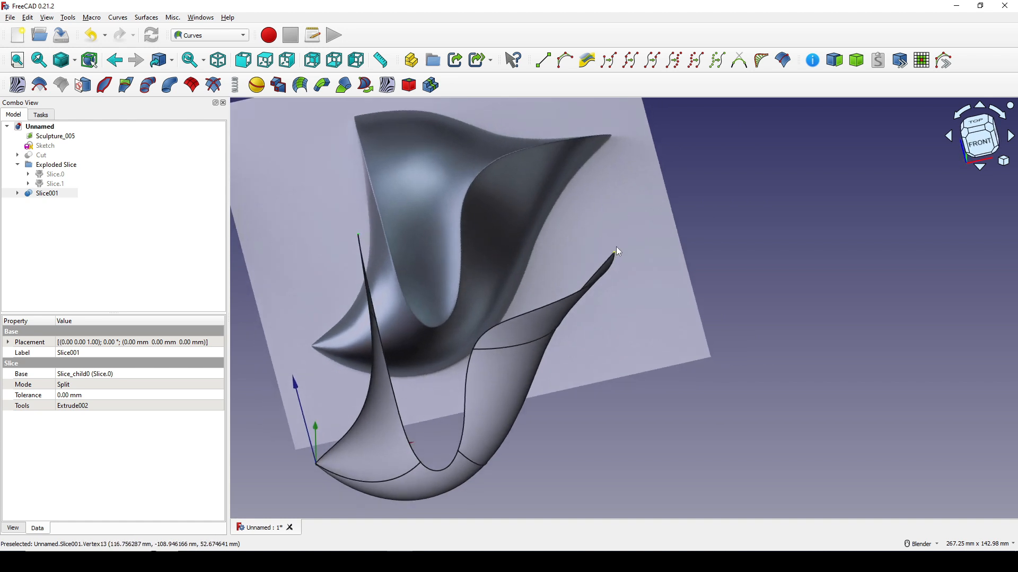
pyautogui.scroll(-2, 656, 265)
pyautogui.moveTo(656, 266)
pyautogui.mouseDown(button='middle')
pyautogui.moveTo(614, 280)
pyautogui.moveTo(576, 251)
pyautogui.moveTo(545, 275)
pyautogui.mouseUp(button='middle')
pyautogui.scroll(1, 579, 254)
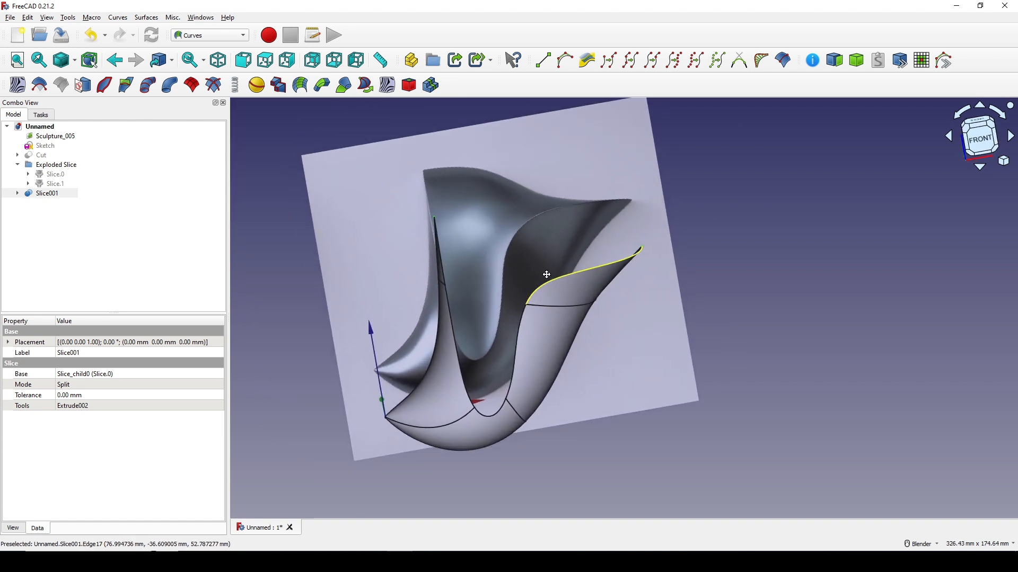
pyautogui.click(565, 60)
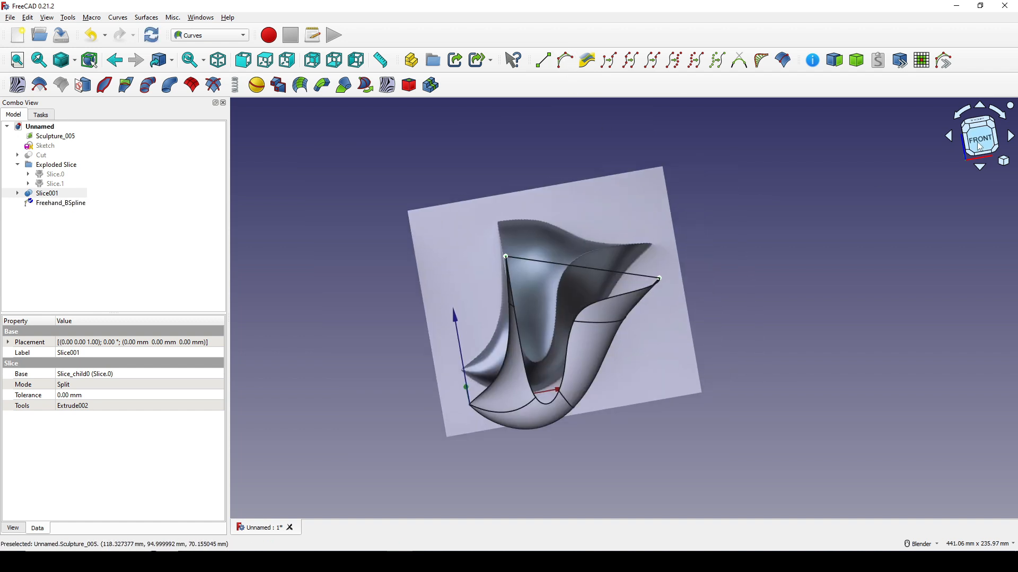
pyautogui.click(980, 141)
pyautogui.scroll(2, 591, 226)
pyautogui.keyDown('shift'); pyautogui.moveTo(526, 225); pyautogui.dragTo(525, 212, button='middle'); pyautogui.keyUp('shift')
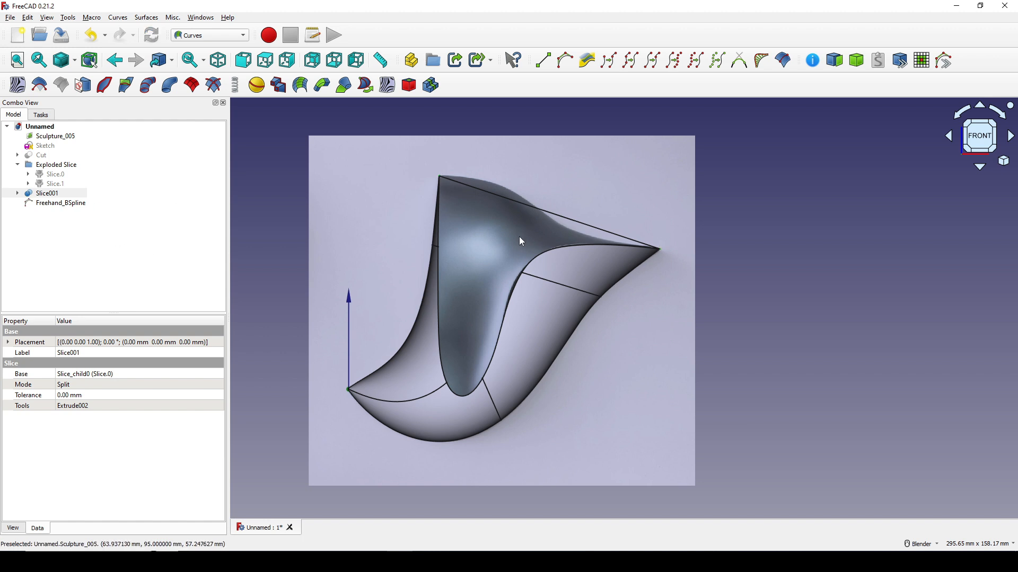
# - Create a second freehand B-spline joining the inner endpoints of the upper dividing edges on both arms
pyautogui.scroll(2, 502, 239)
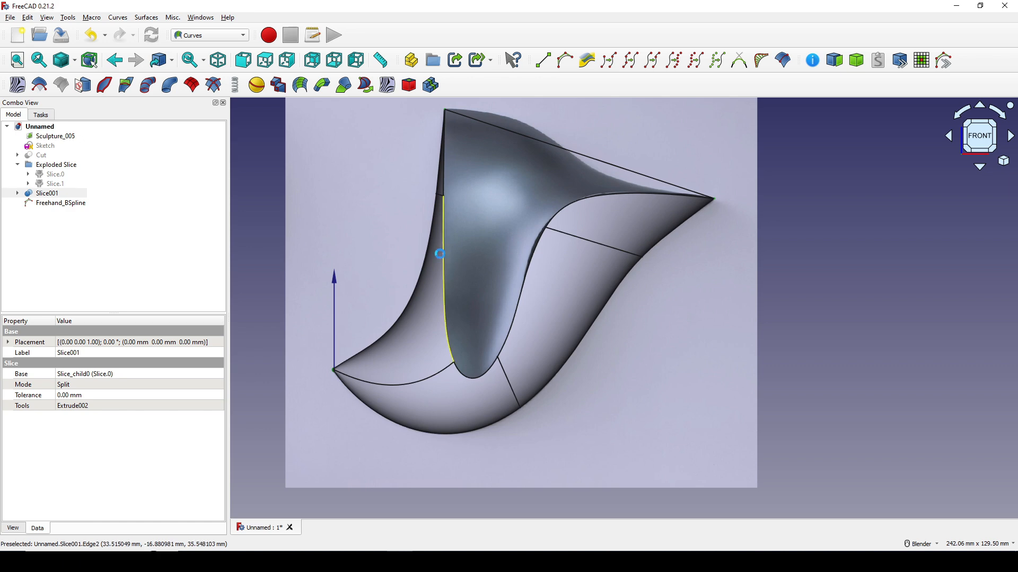
pyautogui.moveTo(444, 255); pyautogui.dragTo(459, 298, button='middle')
pyautogui.scroll(1, 454, 249)
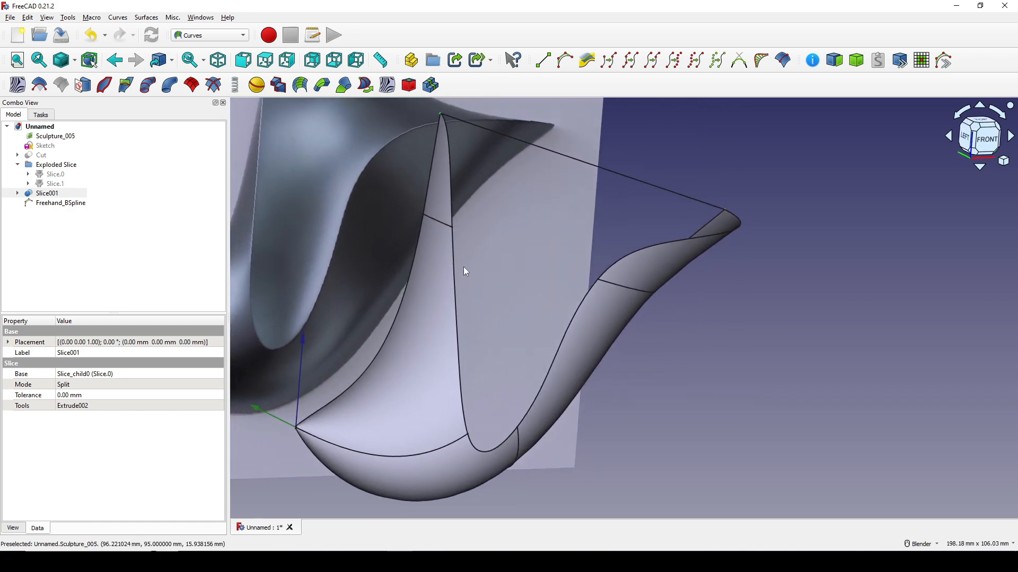
pyautogui.scroll(1, 457, 247)
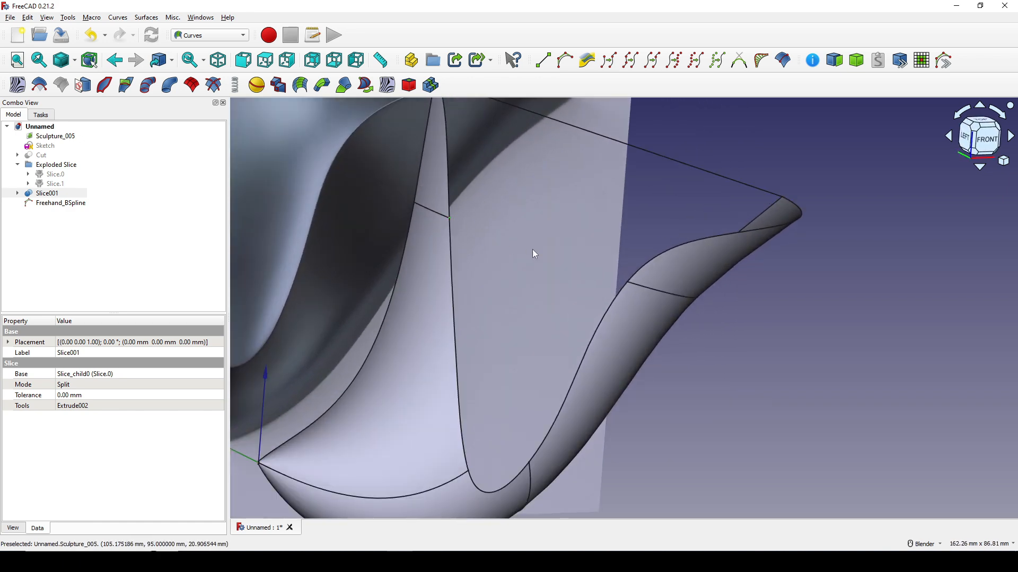
pyautogui.moveTo(532, 249); pyautogui.dragTo(495, 235, button='middle')
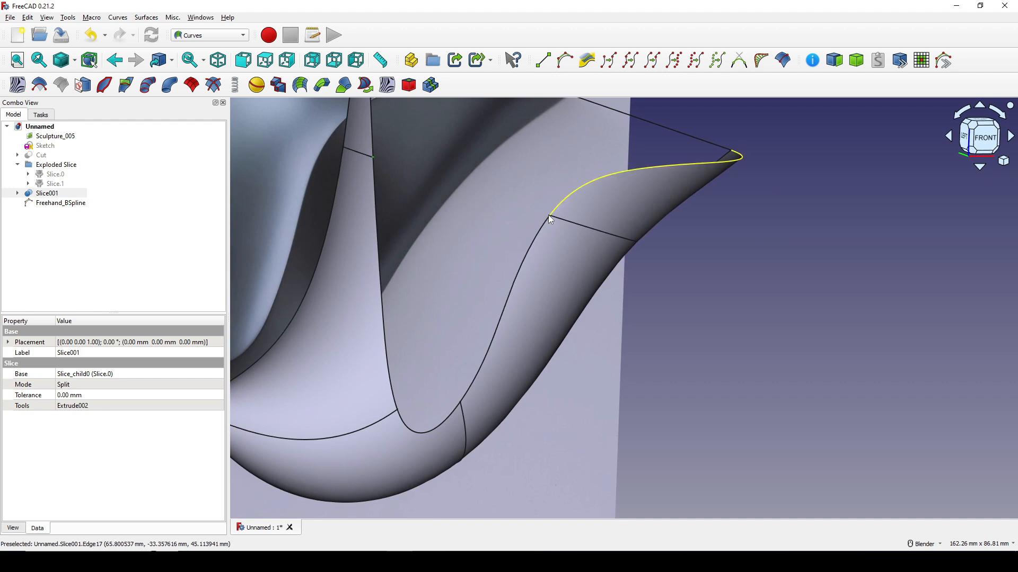
pyautogui.scroll(-2, 623, 257)
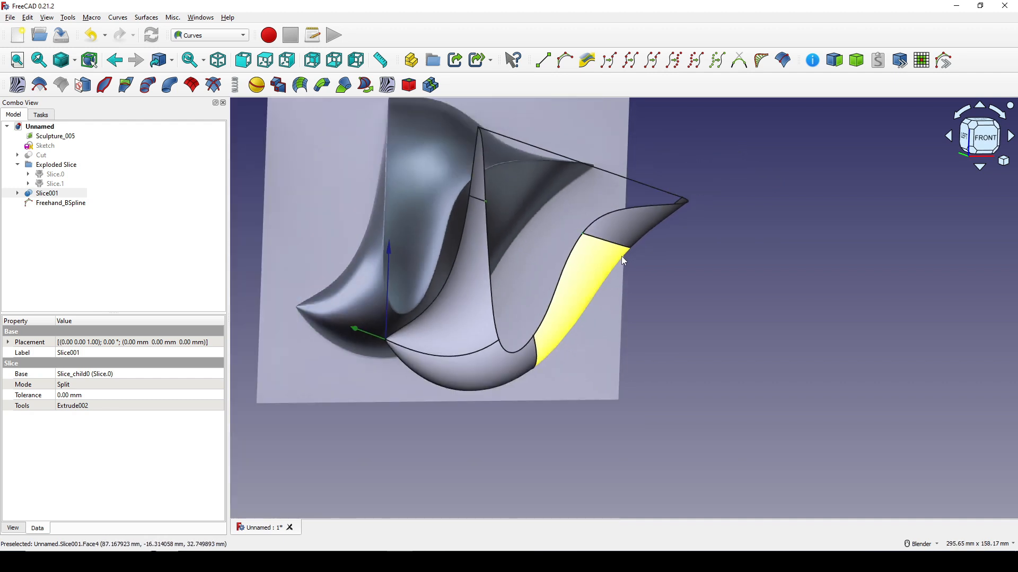
pyautogui.moveTo(622, 256)
pyautogui.mouseDown(button='middle')
pyautogui.moveTo(485, 259)
pyautogui.moveTo(487, 273)
pyautogui.mouseUp(button='middle')
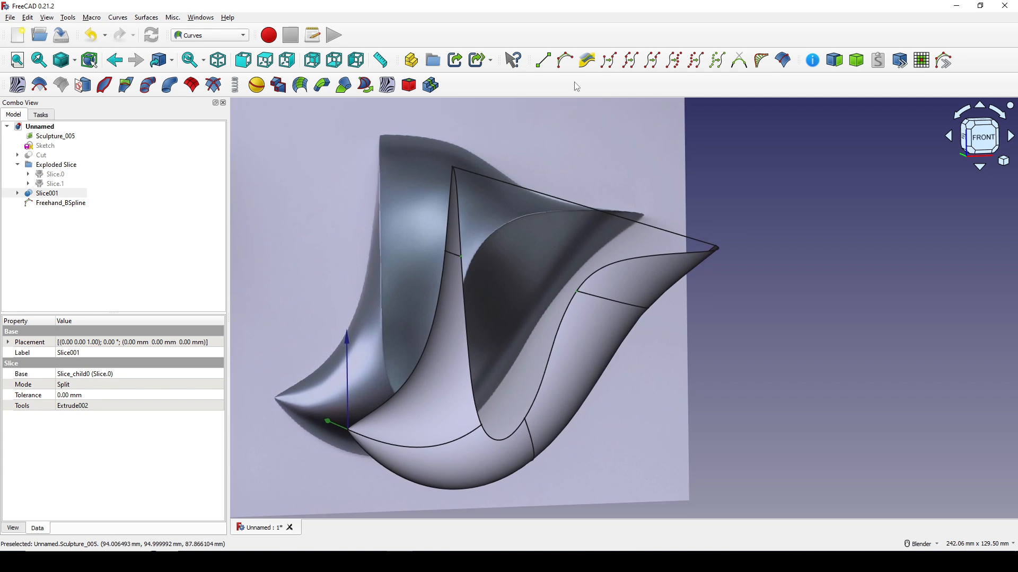
pyautogui.click(565, 62)
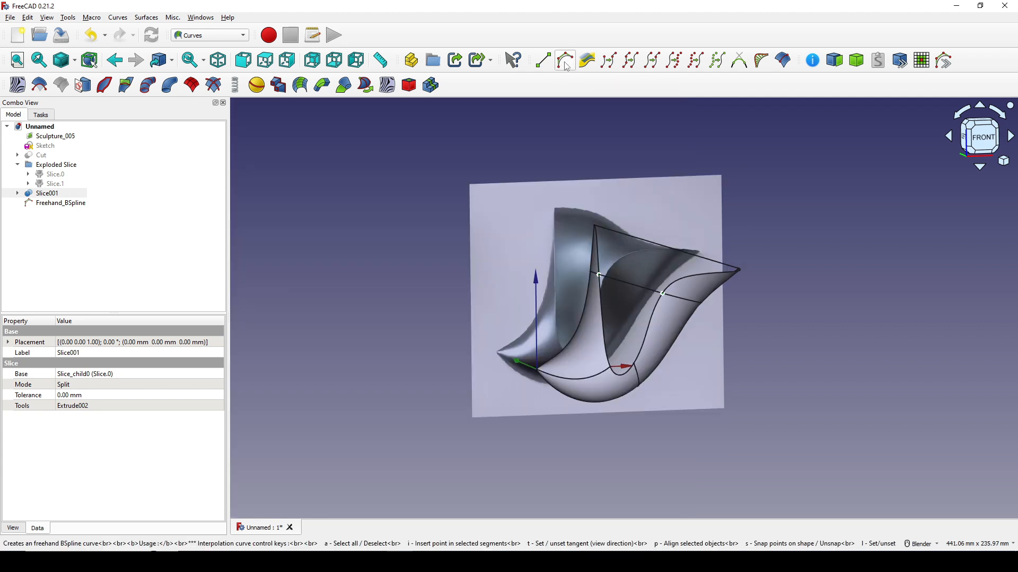
# - Insert a midpoint in the second B-spline, pull it back to bow the curve between the arms, and finish editing
pyautogui.moveTo(631, 260); pyautogui.dragTo(537, 343, button='middle')
pyautogui.scroll(1, 599, 253)
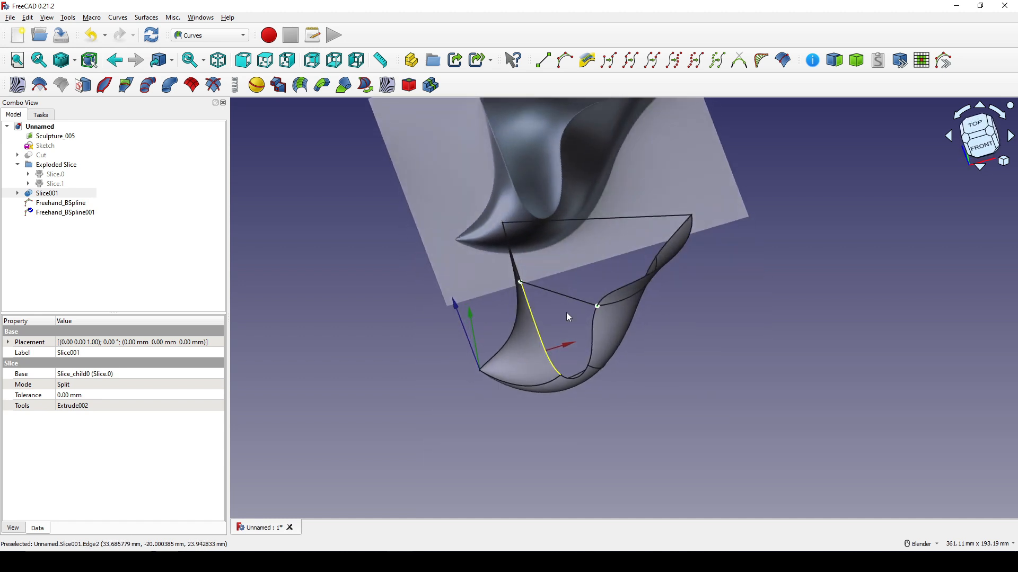
pyautogui.scroll(2, 568, 311)
pyautogui.moveTo(563, 307); pyautogui.dragTo(554, 298, button='middle')
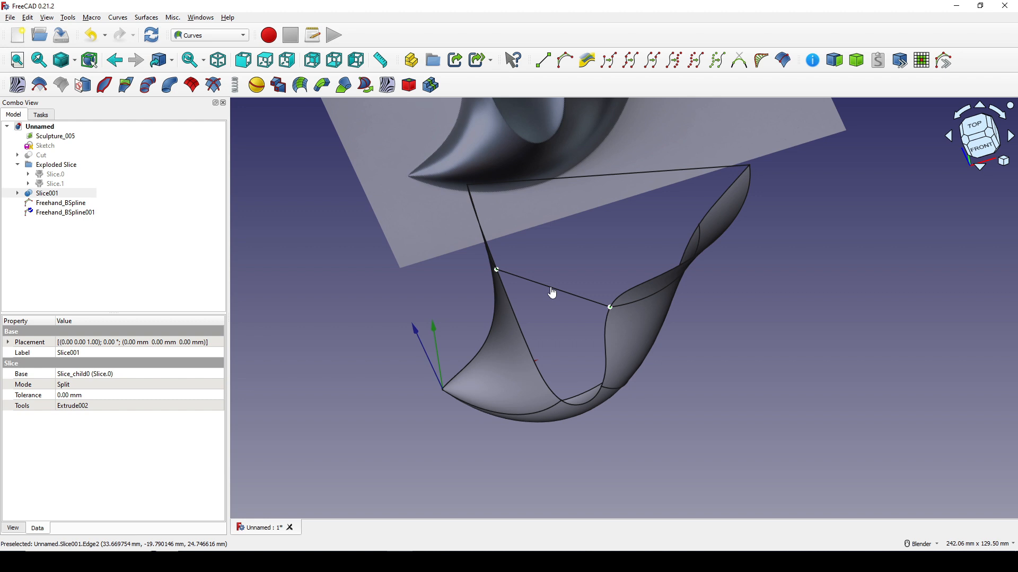
pyautogui.click(551, 288)
pyautogui.press('i')
pyautogui.moveTo(557, 302); pyautogui.dragTo(556, 322, button='middle')
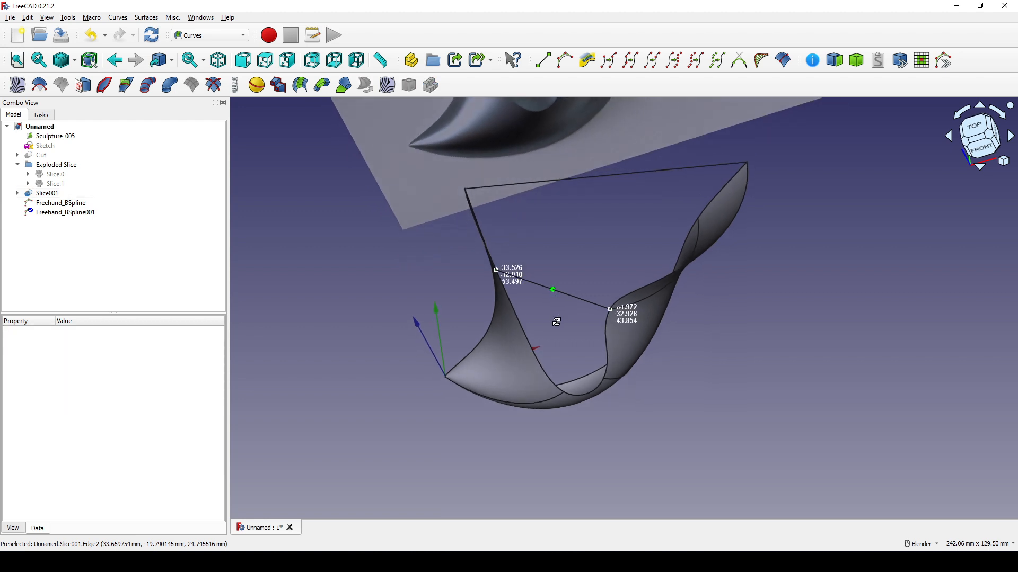
pyautogui.click(555, 287)
pyautogui.moveTo(556, 293); pyautogui.dragTo(558, 267)
pyautogui.press('Return')
pyautogui.moveTo(565, 269); pyautogui.dragTo(522, 239, button='middle')
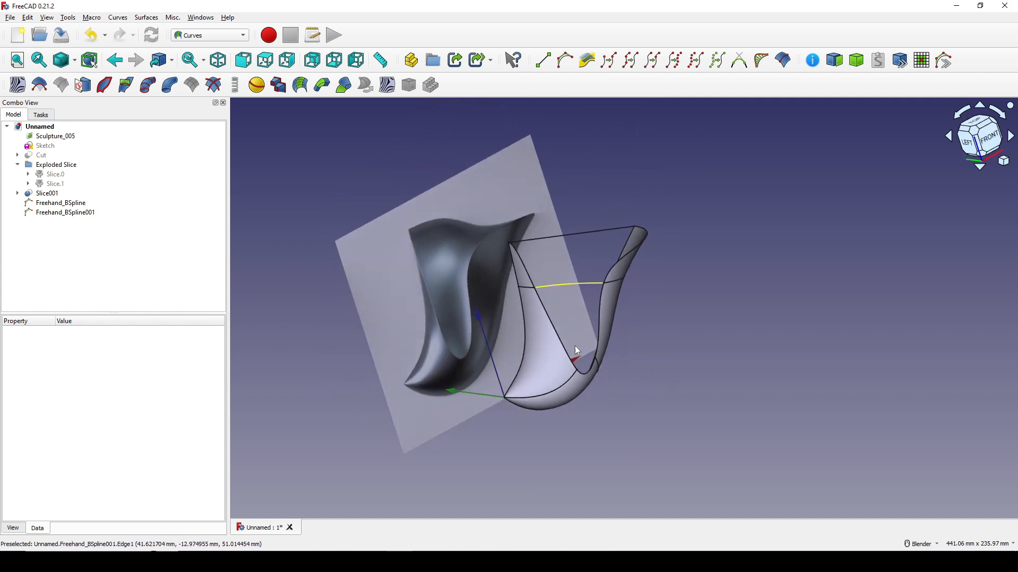
# - Create a third freehand B-spline snapped to the inner edges of both arms and spanning them just above the lower bend
pyautogui.moveTo(570, 349); pyautogui.dragTo(506, 364, button='middle')
pyautogui.scroll(3, 546, 364)
pyautogui.scroll(1, 566, 366)
pyautogui.moveTo(608, 349)
pyautogui.keyDown('shift'); pyautogui.mouseDown(button='middle')
pyautogui.moveTo(552, 327)
pyautogui.moveTo(480, 343)
pyautogui.moveTo(474, 353)
pyautogui.mouseUp(button='middle'); pyautogui.keyUp('shift')
pyautogui.scroll(1, 480, 342)
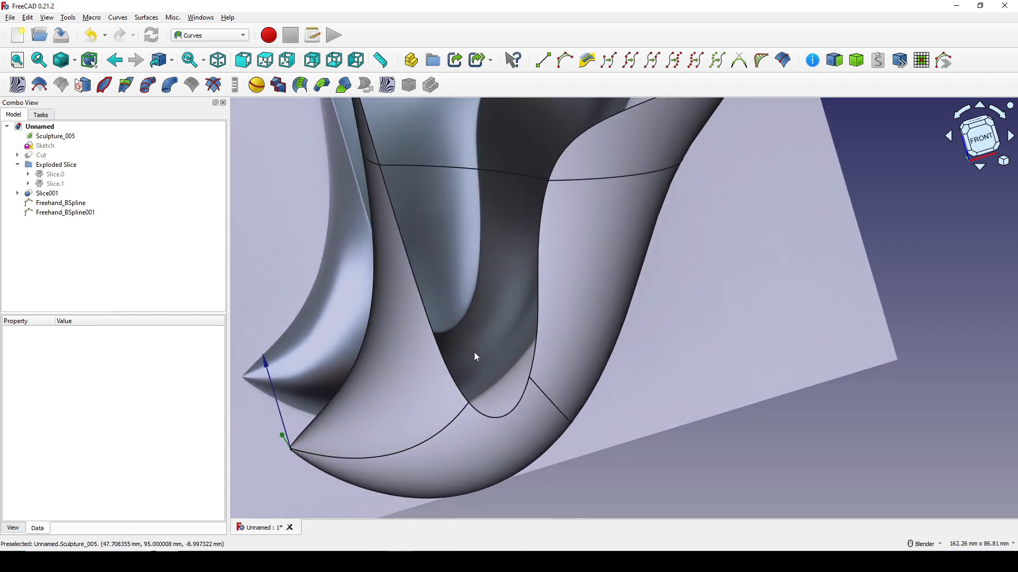
pyautogui.click(449, 355)
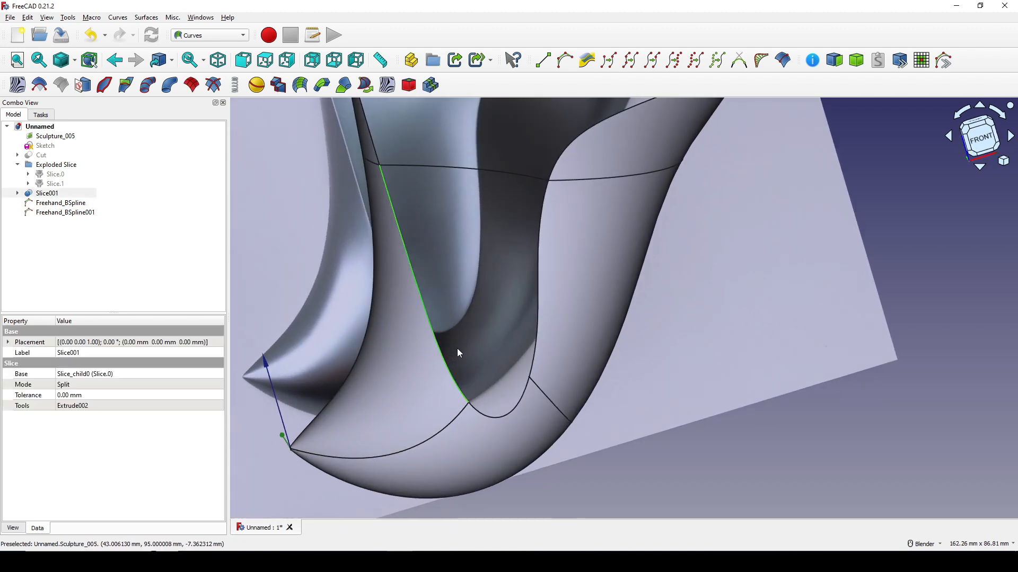
pyautogui.keyDown('ctrl'); pyautogui.click(535, 355); pyautogui.keyUp('ctrl')
pyautogui.moveTo(513, 327)
pyautogui.mouseDown(button='middle')
pyautogui.moveTo(524, 335)
pyautogui.moveTo(498, 238)
pyautogui.mouseUp(button='middle')
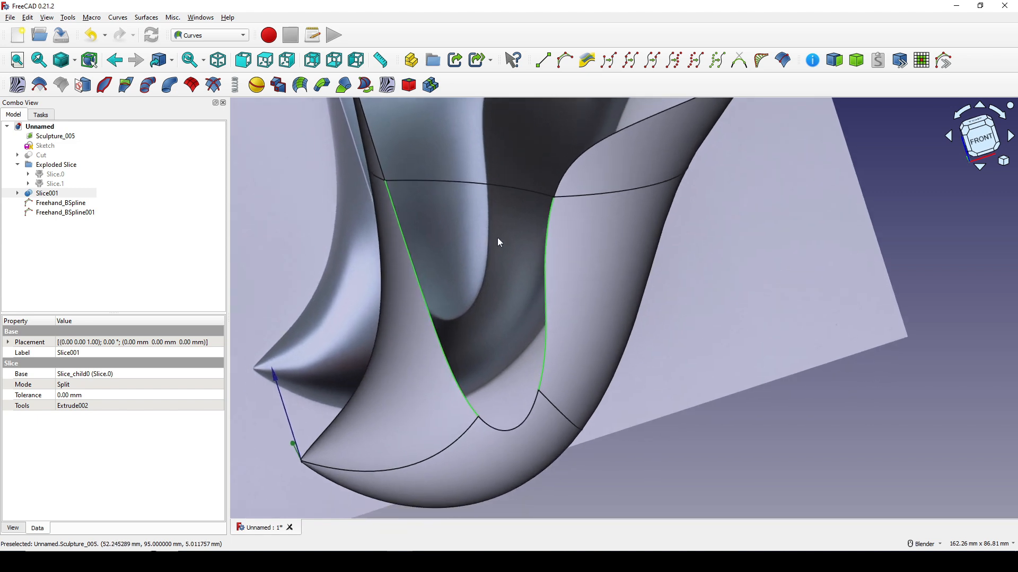
pyautogui.click(568, 66)
pyautogui.moveTo(651, 326)
pyautogui.mouseDown(button='middle')
pyautogui.moveTo(602, 430)
pyautogui.moveTo(605, 419)
pyautogui.mouseUp(button='middle')
pyautogui.scroll(3, 610, 413)
pyautogui.keyDown('shift'); pyautogui.moveTo(630, 362); pyautogui.dragTo(571, 406, button='middle'); pyautogui.keyUp('shift')
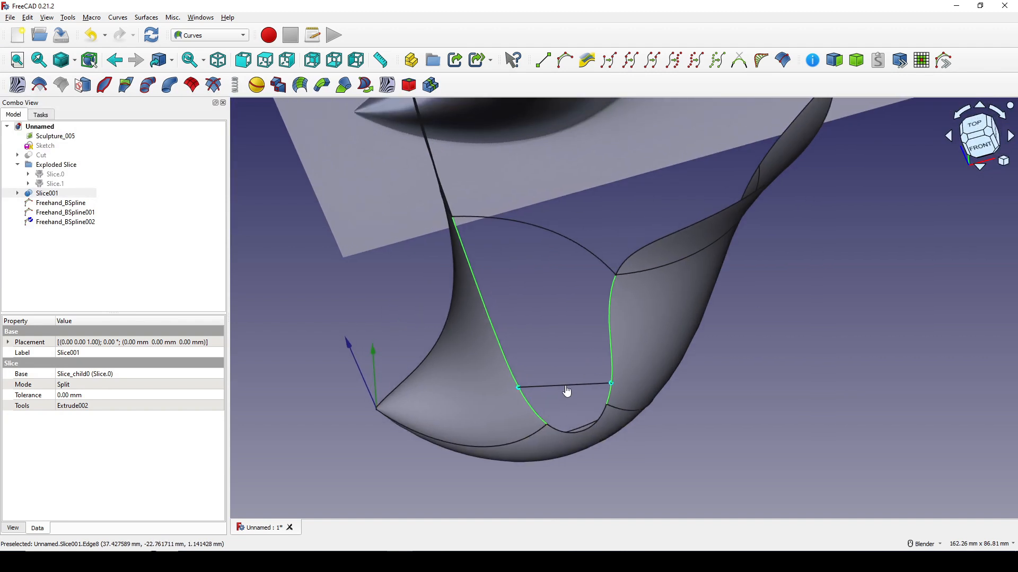
# - Insert a midpoint in the third B-spline, pull it back to arch the curve slightly, and finish editing
pyautogui.click(565, 387)
pyautogui.press('i')
pyautogui.moveTo(565, 386); pyautogui.dragTo(561, 364)
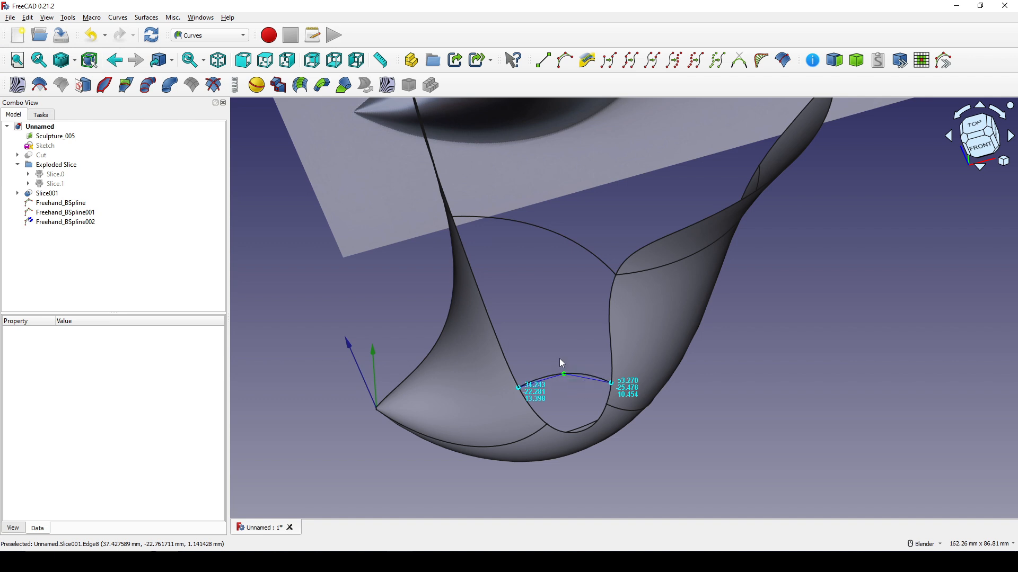
pyautogui.press('q')
pyautogui.scroll(-4, 559, 358)
pyautogui.moveTo(579, 373)
pyautogui.mouseDown(button='middle')
pyautogui.moveTo(663, 337)
pyautogui.moveTo(541, 408)
pyautogui.moveTo(609, 415)
pyautogui.moveTo(652, 454)
pyautogui.moveTo(508, 414)
pyautogui.moveTo(573, 409)
pyautogui.moveTo(335, 361)
pyautogui.mouseUp(button='middle')
pyautogui.scroll(2, 619, 401)
pyautogui.moveTo(539, 366); pyautogui.dragTo(528, 326, button='middle')
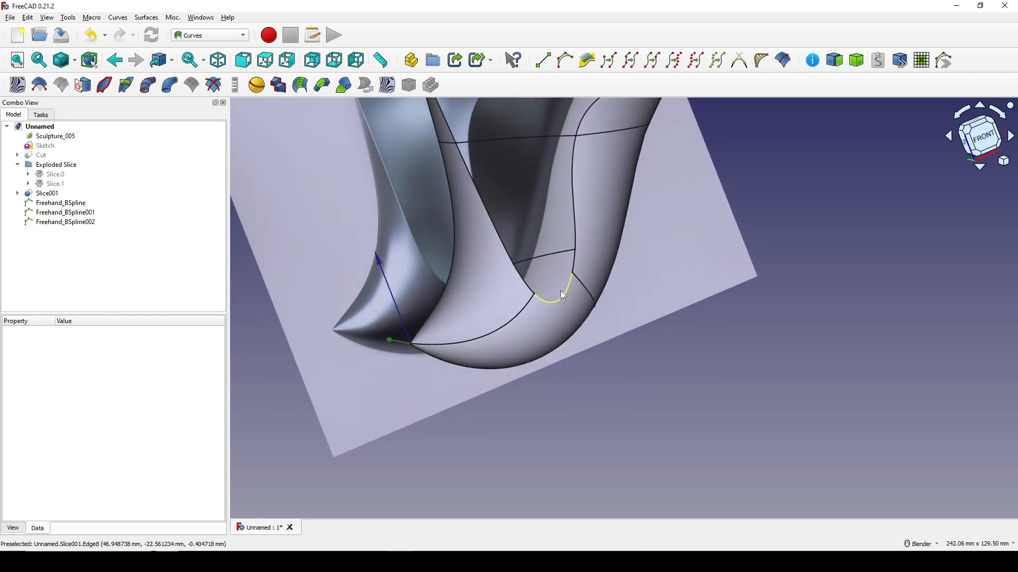
# - Create a fourth freehand B-spline joining the inner edges of both arms, midway between the second and third B-splines
pyautogui.moveTo(562, 295); pyautogui.dragTo(572, 369, button='middle')
pyautogui.scroll(2, 578, 357)
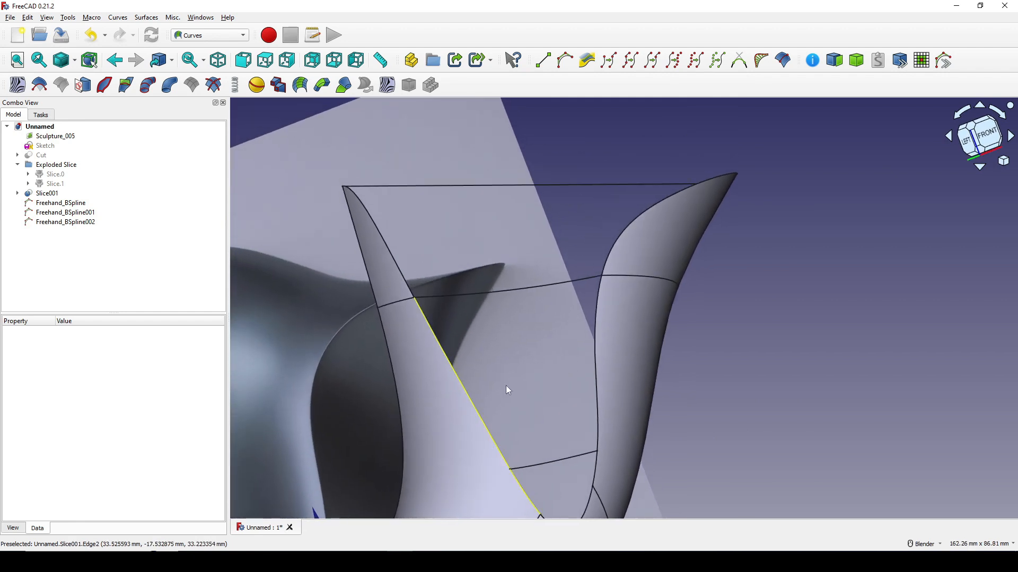
pyautogui.scroll(-2, 553, 431)
pyautogui.moveTo(559, 421); pyautogui.dragTo(513, 466, button='middle')
pyautogui.keyDown('shift'); pyautogui.moveTo(541, 365); pyautogui.dragTo(546, 345, button='middle'); pyautogui.keyUp('shift')
pyautogui.moveTo(510, 350); pyautogui.dragTo(540, 364, button='middle')
pyautogui.click(508, 366)
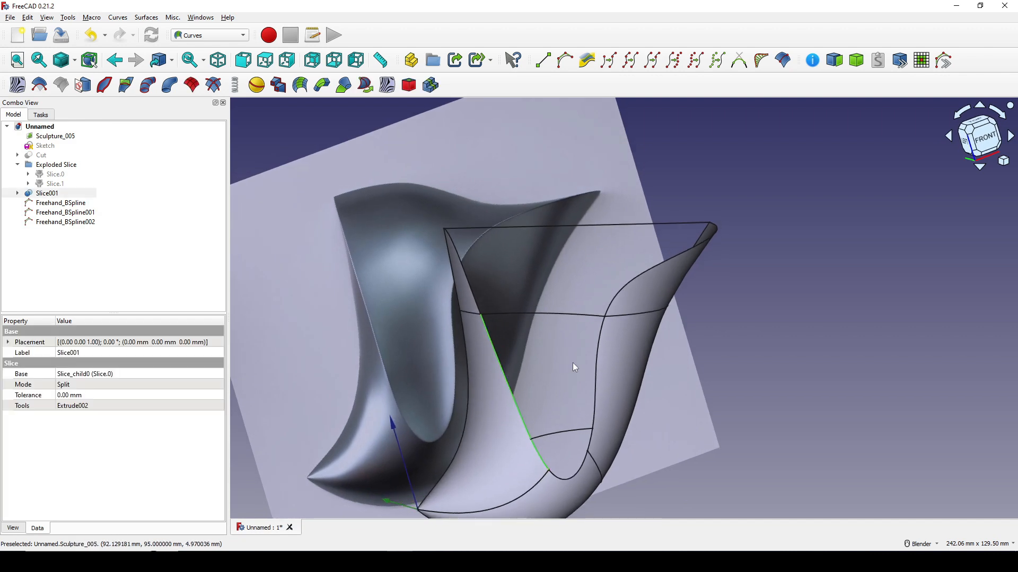
pyautogui.keyDown('ctrl'); pyautogui.click(596, 372); pyautogui.keyUp('ctrl')
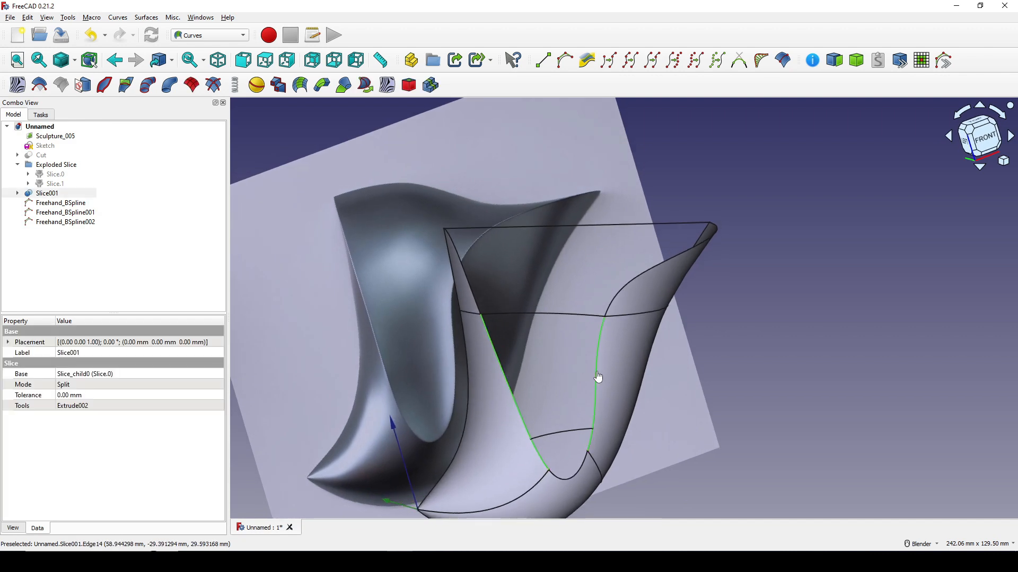
pyautogui.click(565, 60)
pyautogui.moveTo(701, 361); pyautogui.dragTo(671, 406, button='middle')
pyautogui.scroll(6, 653, 379)
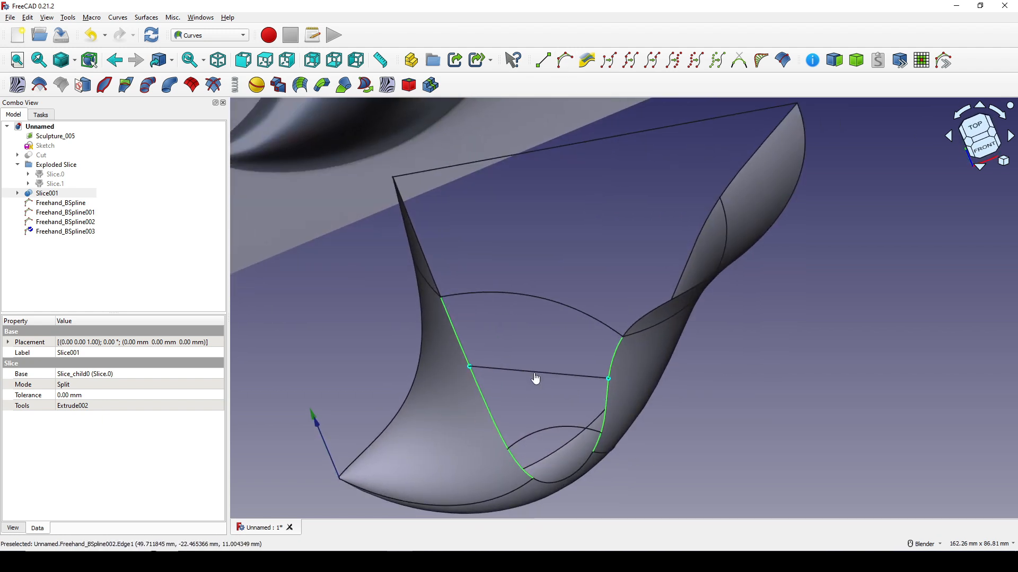
# - Insert a midpoint in the fourth B-spline, pull it back to arch the curve between the arms, and finish editing
pyautogui.doubleClick(535, 378)
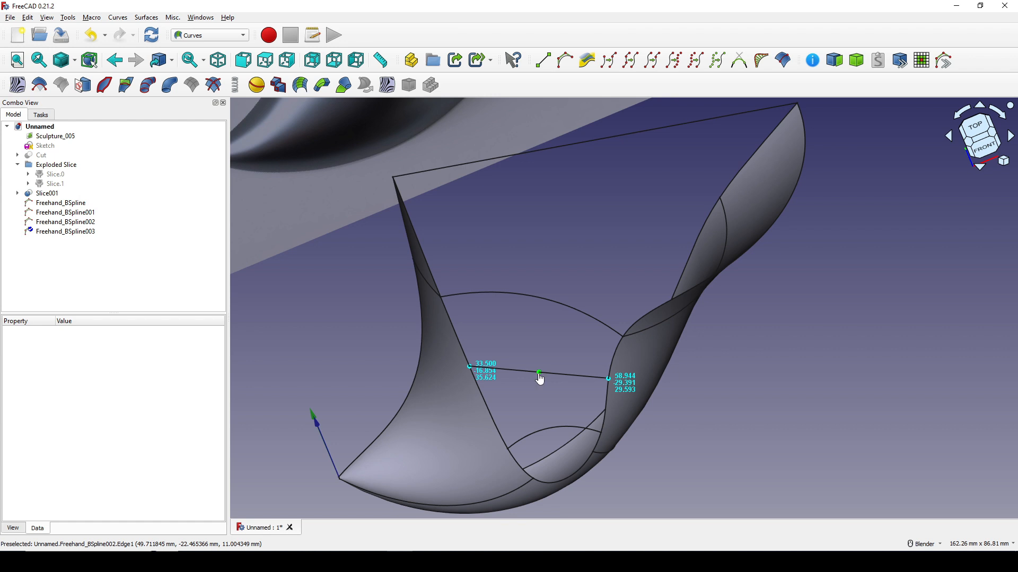
pyautogui.press('i')
pyautogui.moveTo(537, 371); pyautogui.dragTo(538, 356)
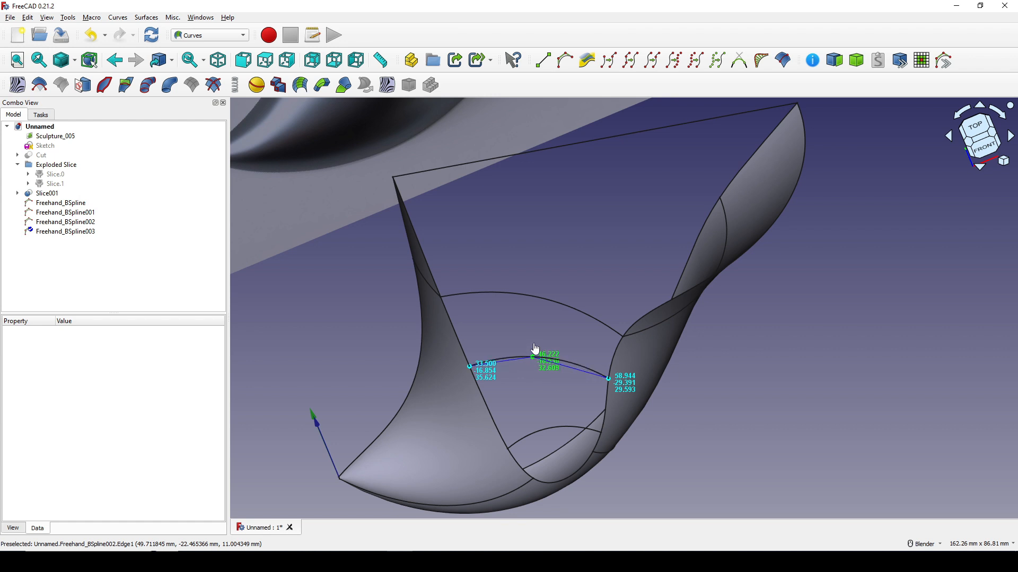
pyautogui.press('Escape')
pyautogui.scroll(-5, 526, 344)
pyautogui.moveTo(526, 345)
pyautogui.mouseDown(button='middle')
pyautogui.moveTo(568, 342)
pyautogui.moveTo(576, 322)
pyautogui.moveTo(640, 279)
pyautogui.moveTo(718, 291)
pyautogui.moveTo(643, 316)
pyautogui.moveTo(620, 304)
pyautogui.mouseUp(button='middle')
# - Save the document under the file name Sculpture006
pyautogui.hotkey('ctrl', 'shift', 's')
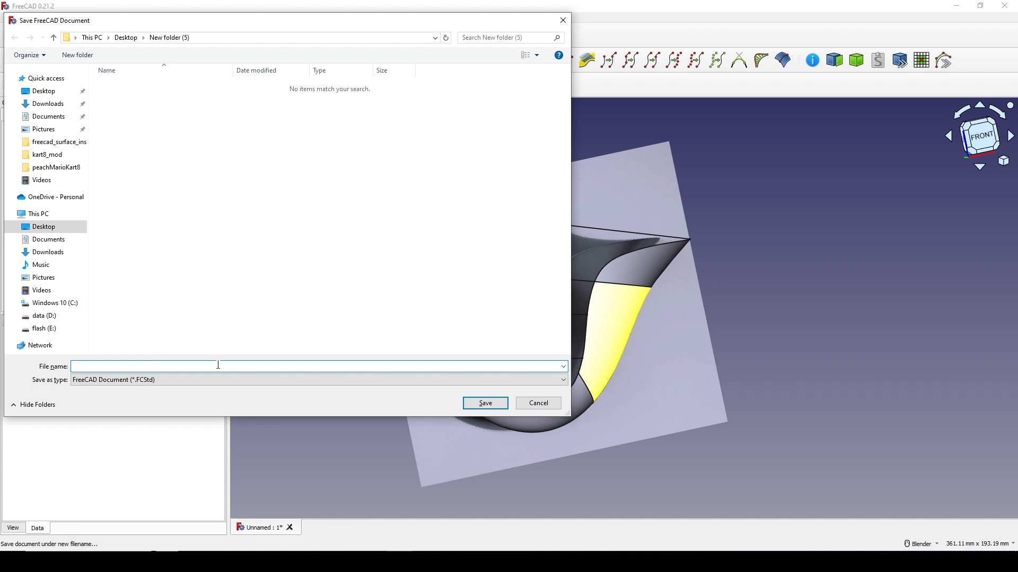
pyautogui.write('Sculpture')
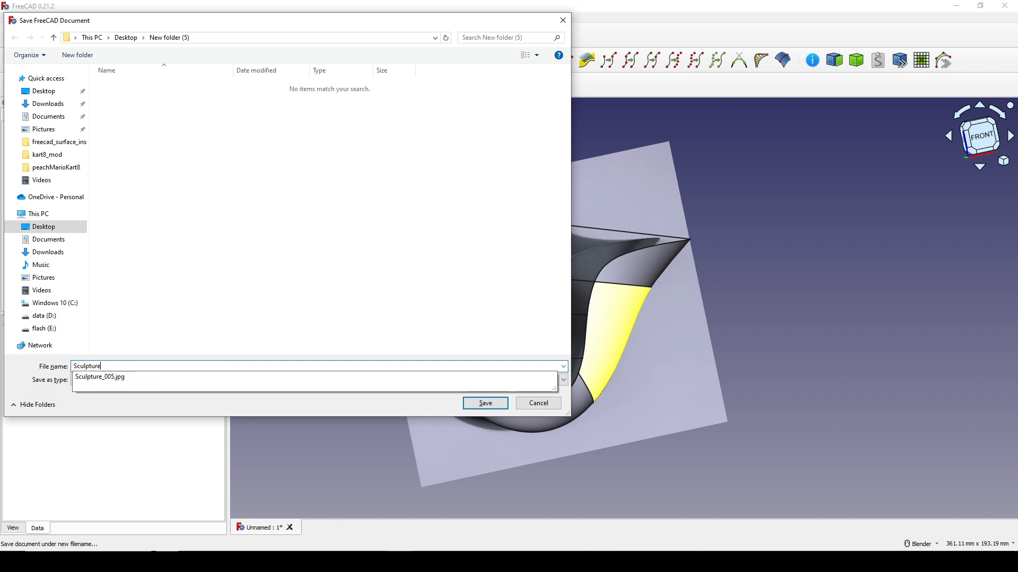
pyautogui.write('006')
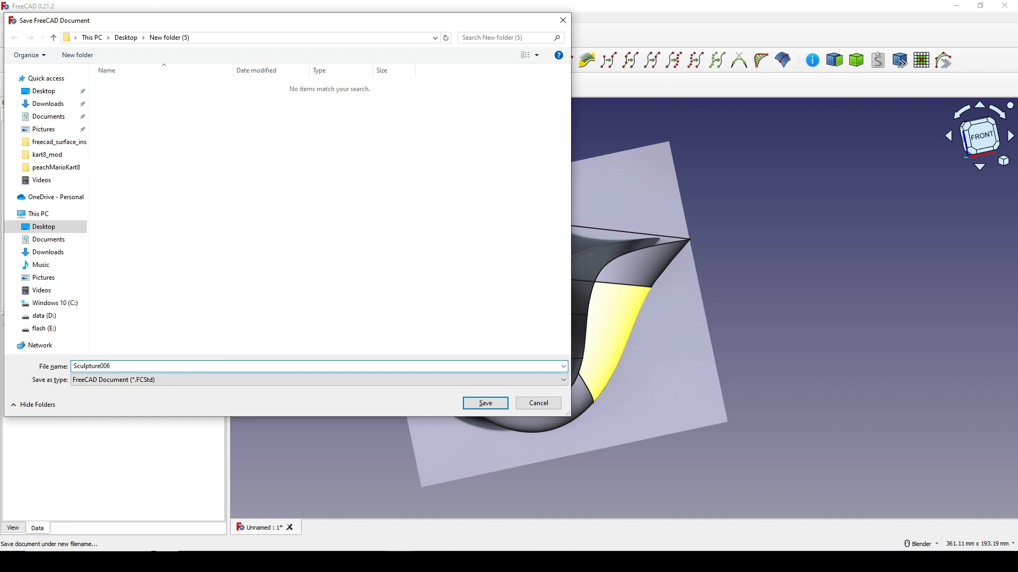
pyautogui.press('Return')
# - Check the bridging curves against the reference image from the front, and switch to the Surface workbench
pyautogui.moveTo(712, 231)
pyautogui.keyDown('shift'); pyautogui.mouseDown(button='middle')
pyautogui.moveTo(723, 268)
pyautogui.moveTo(647, 300)
pyautogui.moveTo(739, 300)
pyautogui.mouseUp(button='middle'); pyautogui.keyUp('shift')
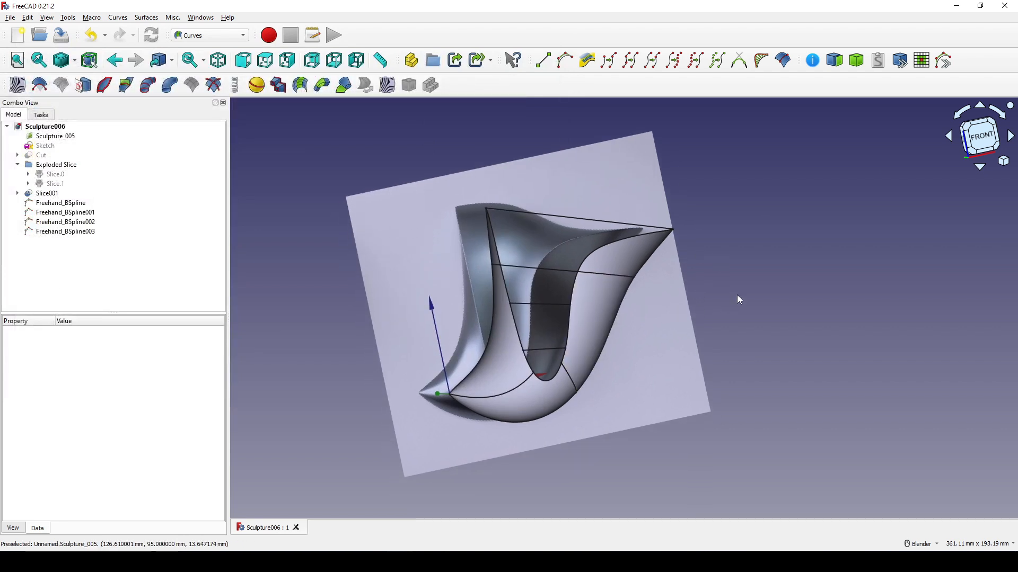
pyautogui.click(980, 137)
pyautogui.scroll(3, 527, 255)
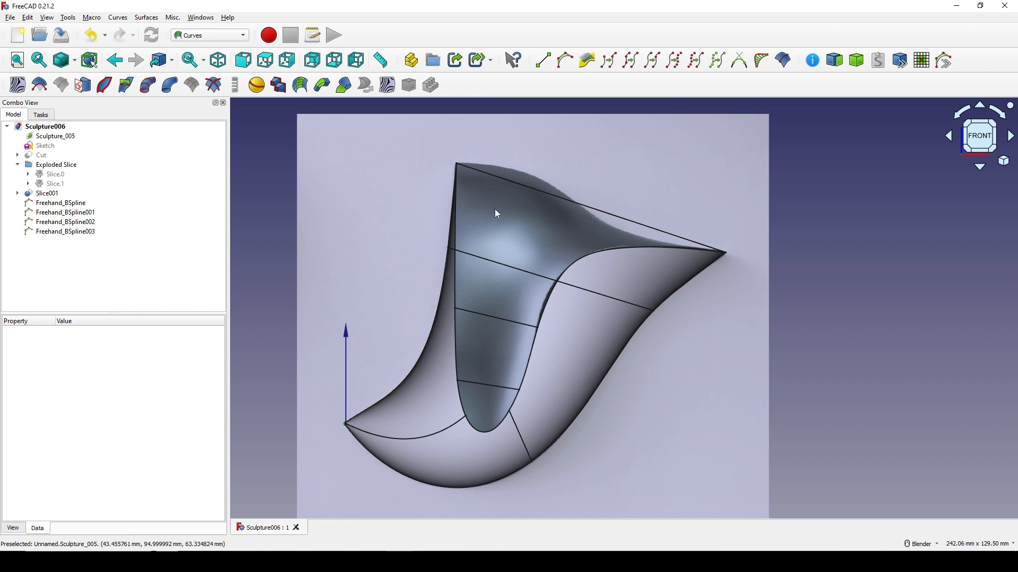
pyautogui.scroll(-3, 600, 246)
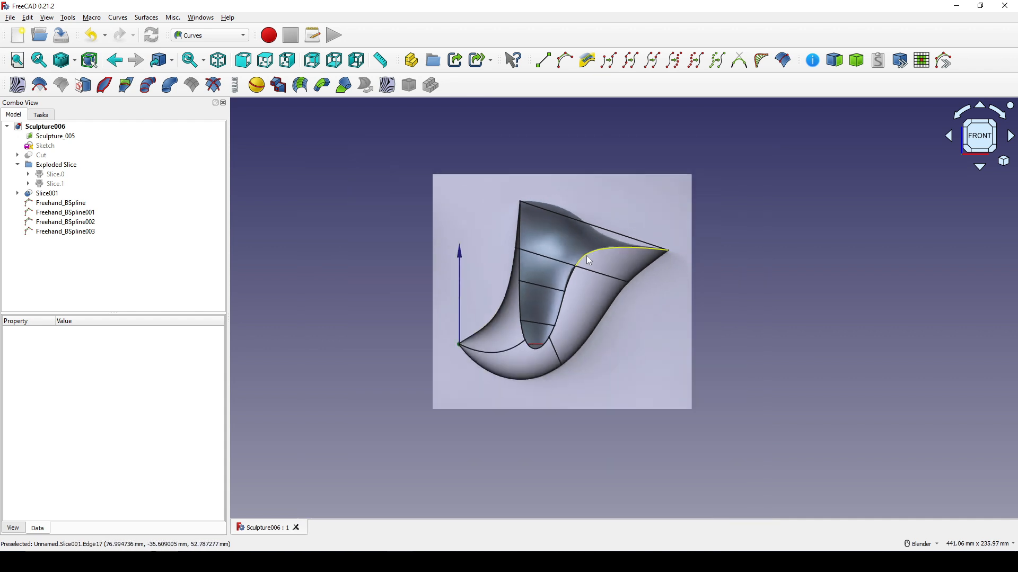
pyautogui.moveTo(587, 255); pyautogui.dragTo(629, 354, button='middle')
pyautogui.scroll(2, 622, 309)
pyautogui.keyDown('shift'); pyautogui.moveTo(690, 275); pyautogui.dragTo(697, 275, button='middle'); pyautogui.keyUp('shift')
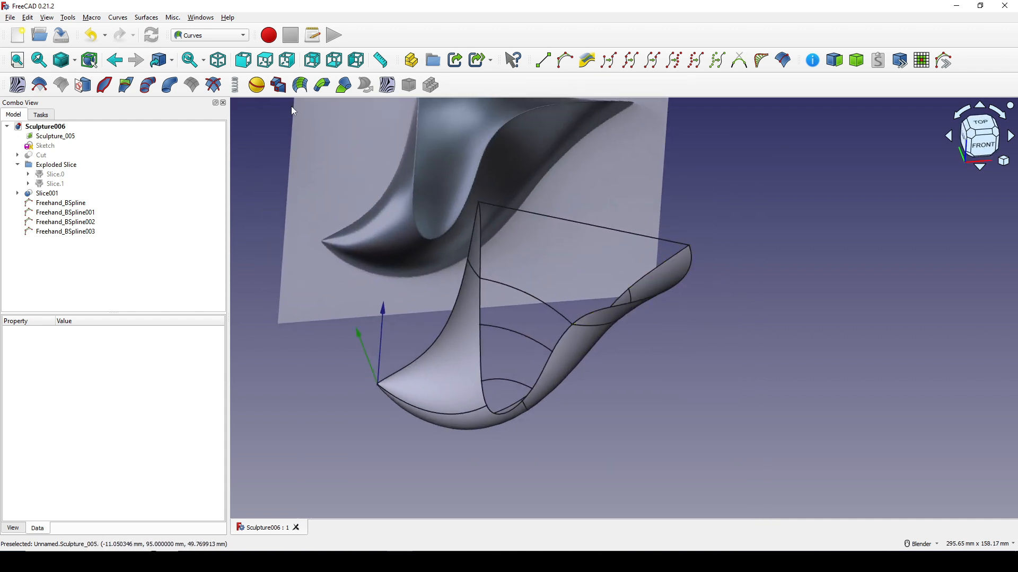
pyautogui.click(210, 35)
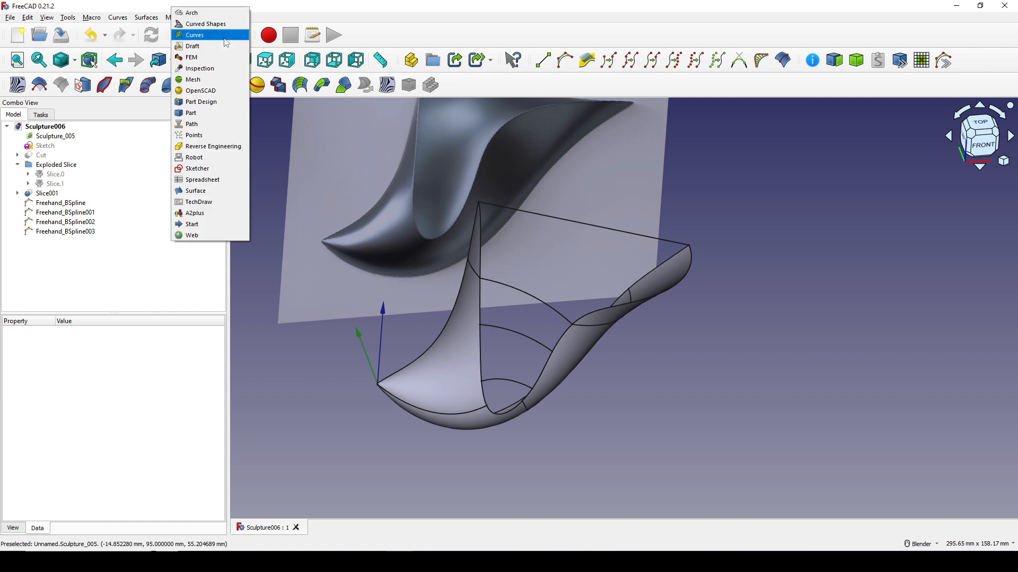
pyautogui.click(196, 191)
# - Create a filling surface bounded by the upper inner edges of both arms, the second B-spline and the top B-spline
pyautogui.scroll(1, 491, 220)
pyautogui.keyDown('shift'); pyautogui.moveTo(518, 216); pyautogui.dragTo(491, 260, button='middle'); pyautogui.keyUp('shift')
pyautogui.scroll(1, 491, 252)
pyautogui.moveTo(492, 260); pyautogui.dragTo(479, 259, button='middle')
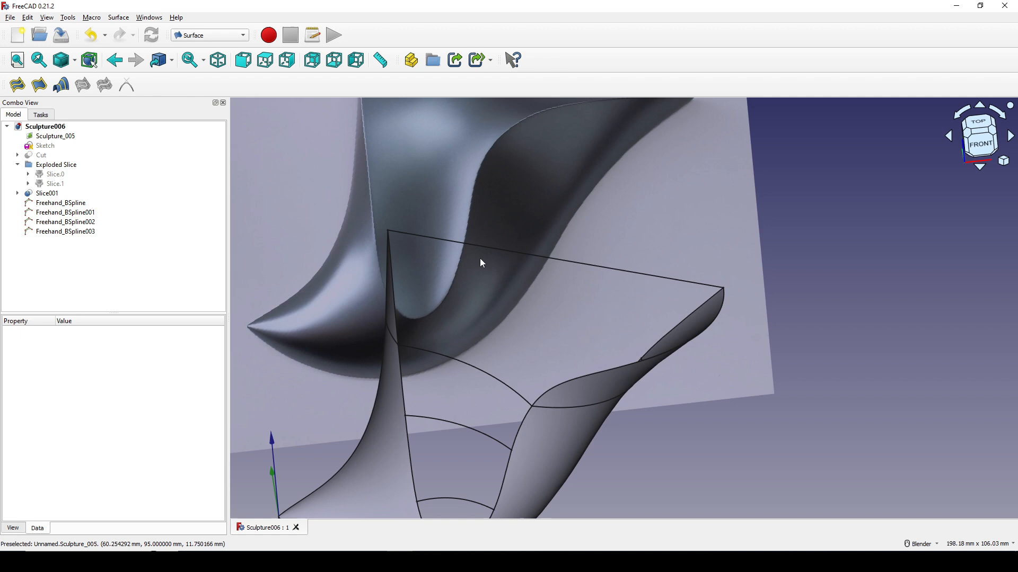
pyautogui.click(19, 86)
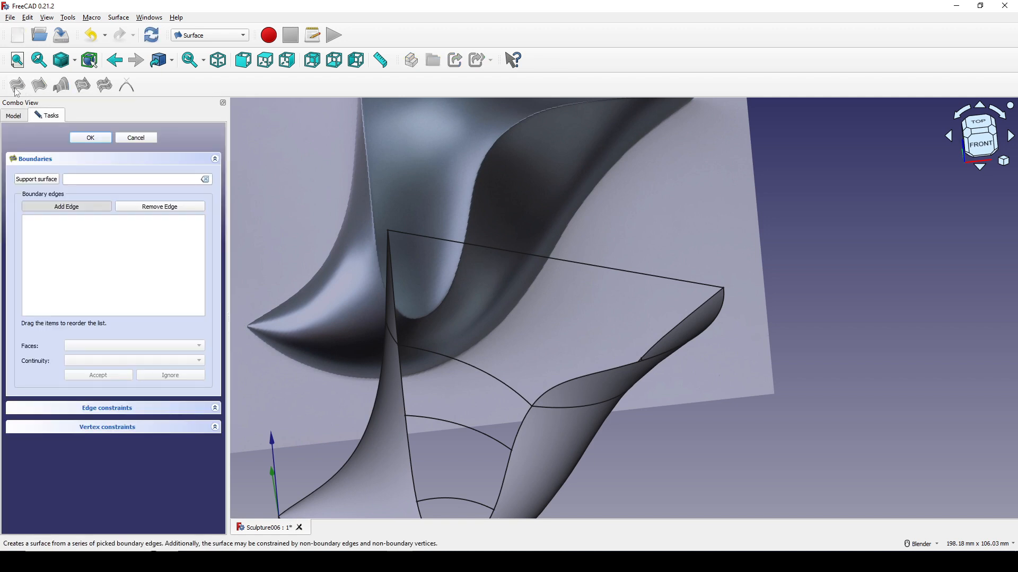
pyautogui.moveTo(473, 334); pyautogui.dragTo(524, 303, button='middle')
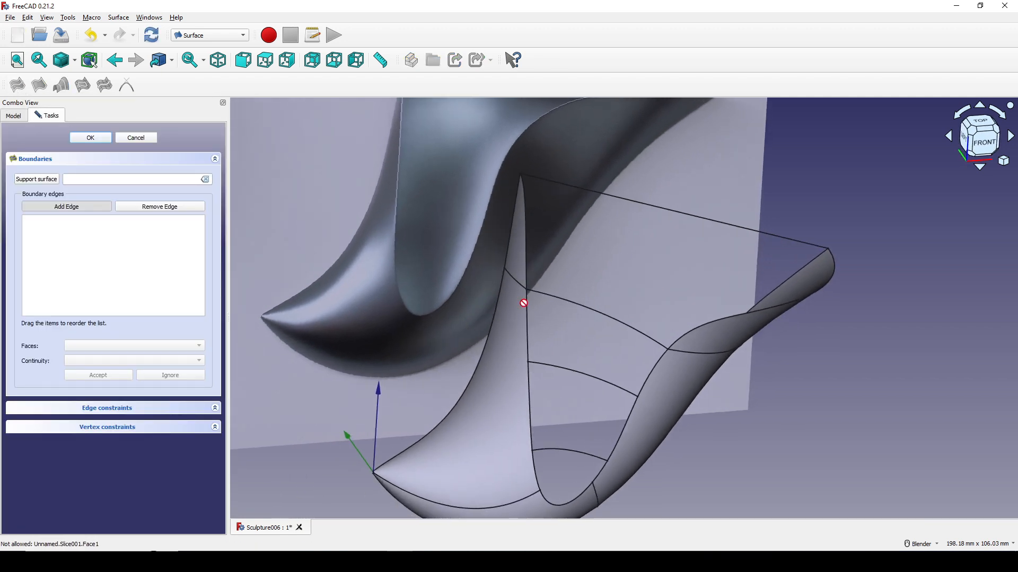
pyautogui.click(526, 225)
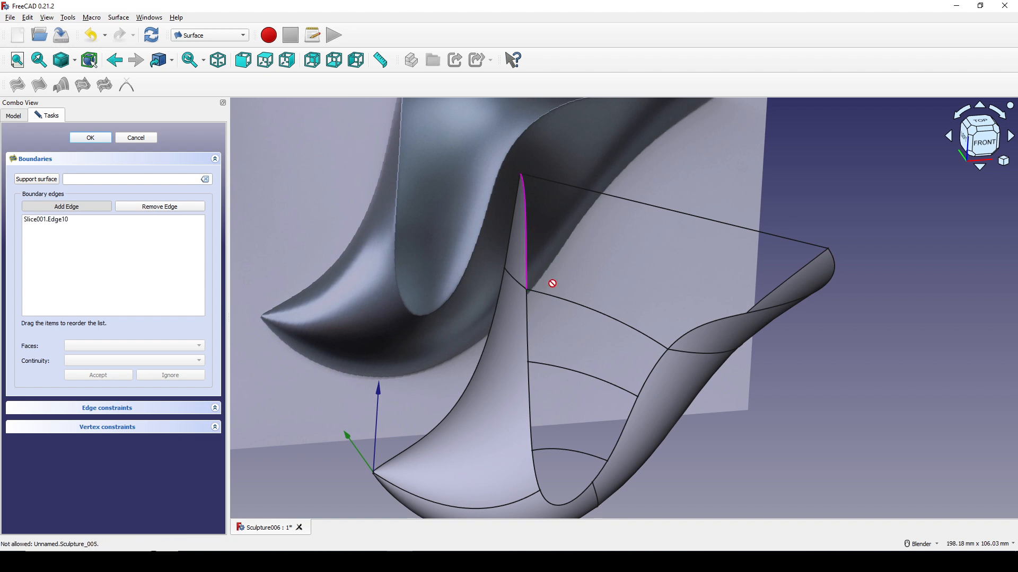
pyautogui.click(561, 302)
pyautogui.moveTo(592, 311); pyautogui.dragTo(615, 344, button='middle')
pyautogui.click(612, 350)
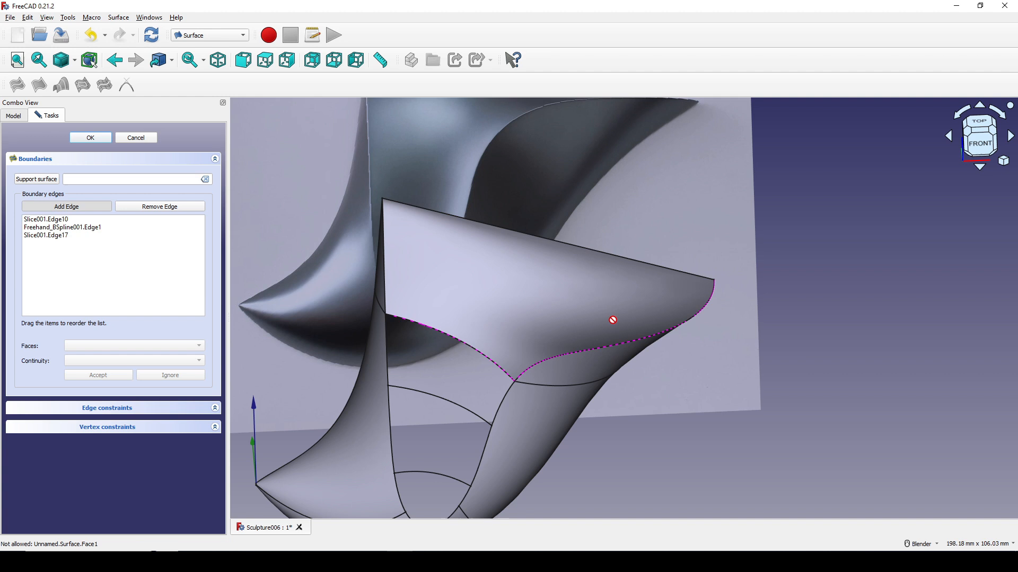
pyautogui.click(586, 251)
pyautogui.scroll(-3, 634, 284)
pyautogui.moveTo(634, 284); pyautogui.dragTo(561, 258, button='middle')
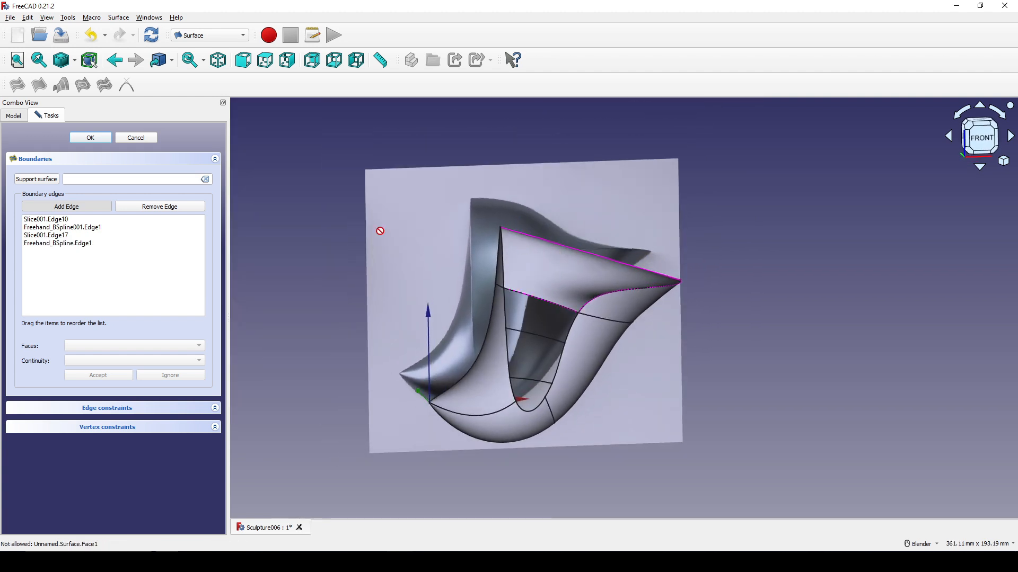
pyautogui.click(97, 138)
# - Hide the upper filling surface between the arms
pyautogui.moveTo(516, 336); pyautogui.dragTo(606, 351, button='middle')
pyautogui.scroll(2, 546, 301)
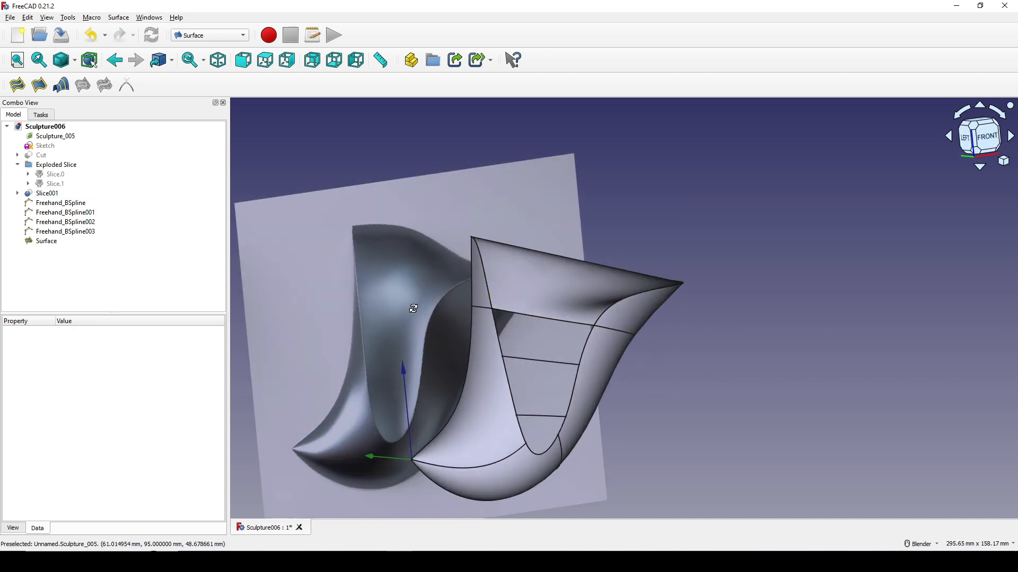
pyautogui.click(45, 242)
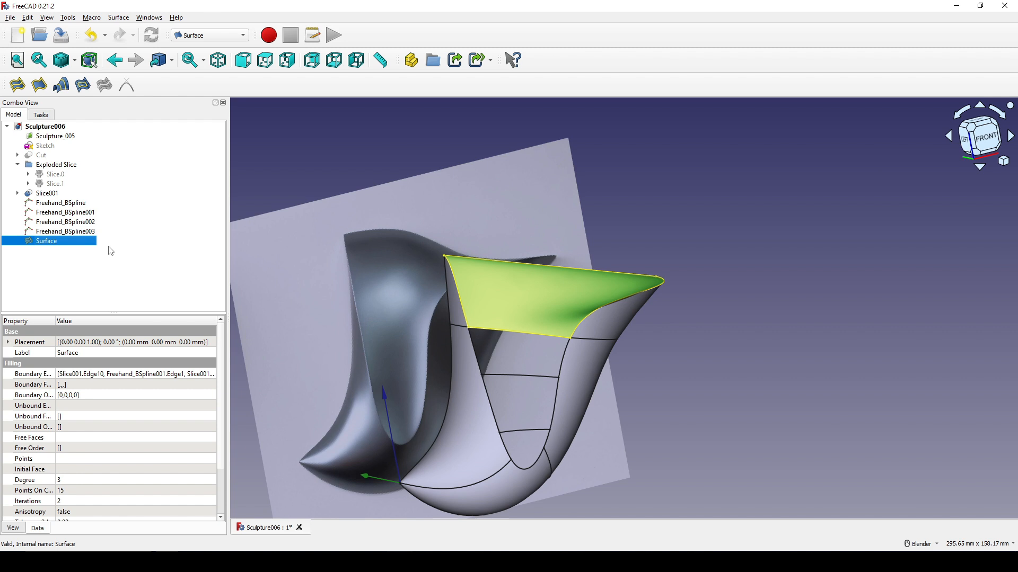
pyautogui.press('space')
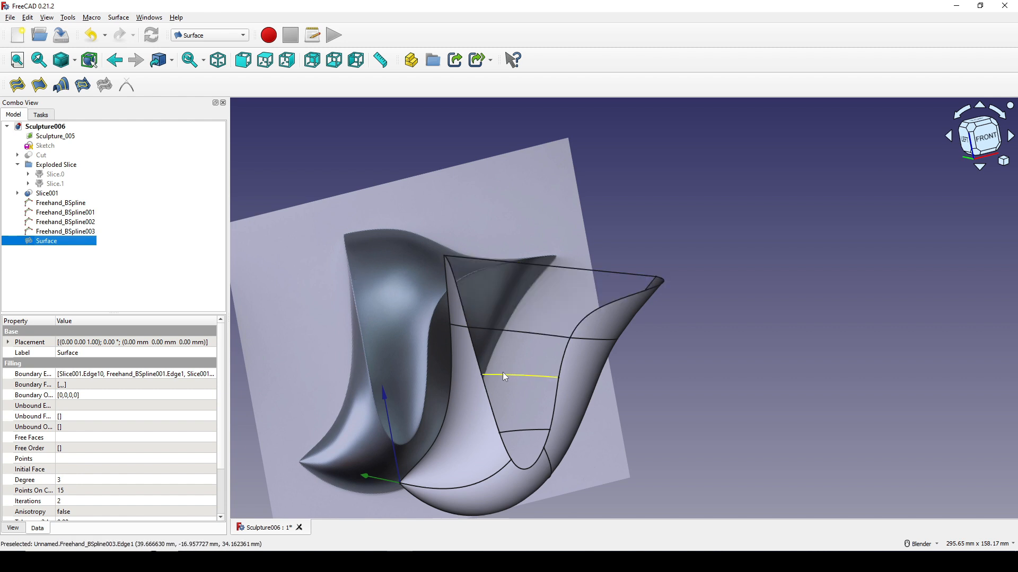
# - Start a second filling surface bounded by both arms' lower inner edges, the lower bend edge and the second B-spline
pyautogui.scroll(3, 502, 372)
pyautogui.keyDown('shift'); pyautogui.moveTo(503, 287); pyautogui.dragTo(526, 263, button='middle'); pyautogui.keyUp('shift')
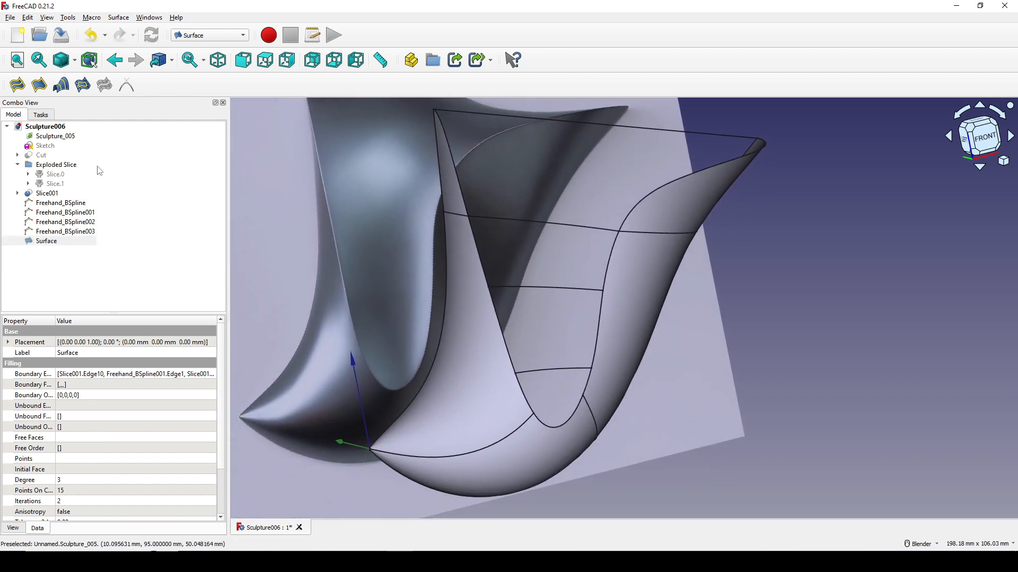
pyautogui.click(19, 88)
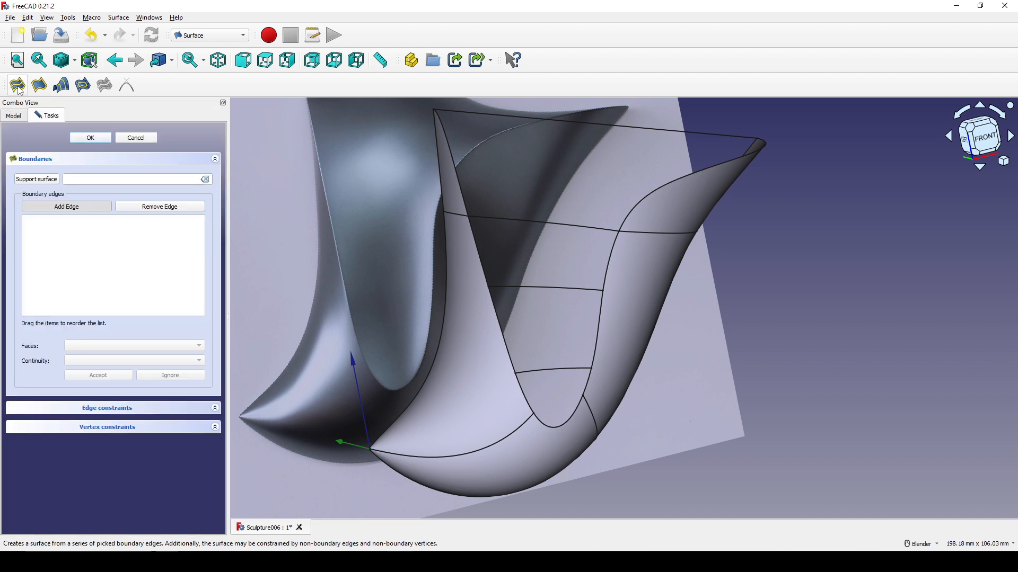
pyautogui.click(479, 243)
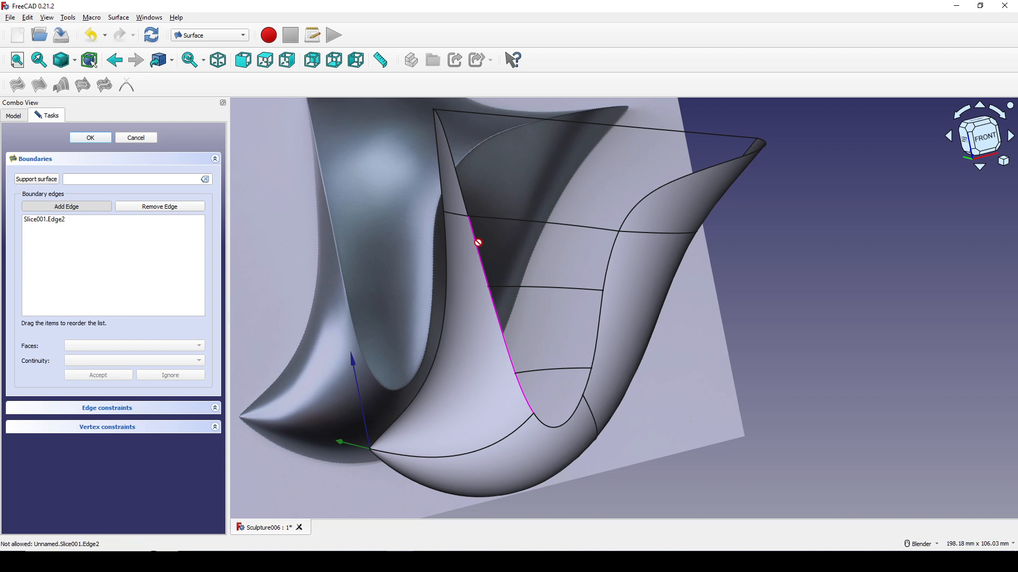
pyautogui.click(553, 427)
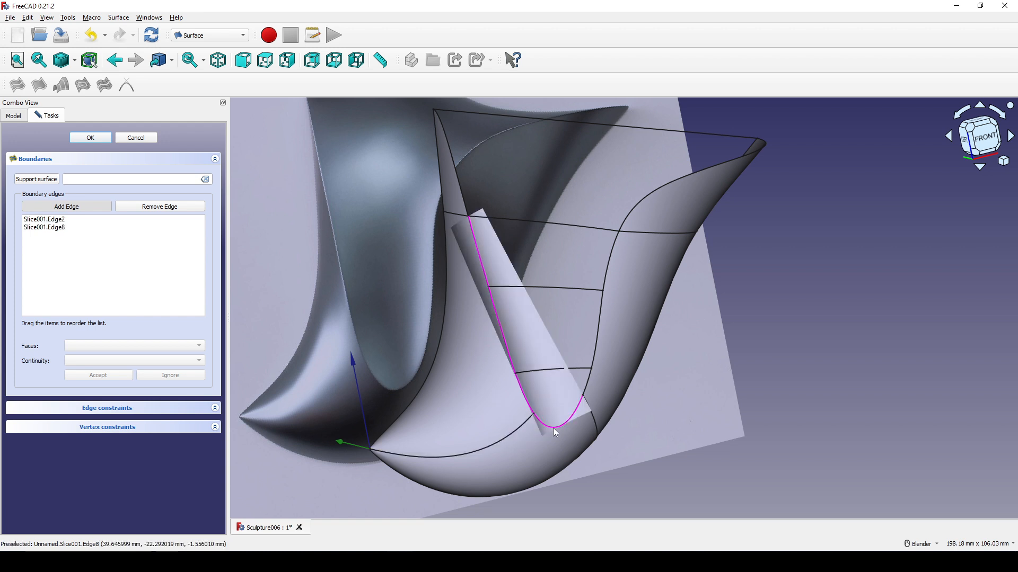
pyautogui.click(598, 336)
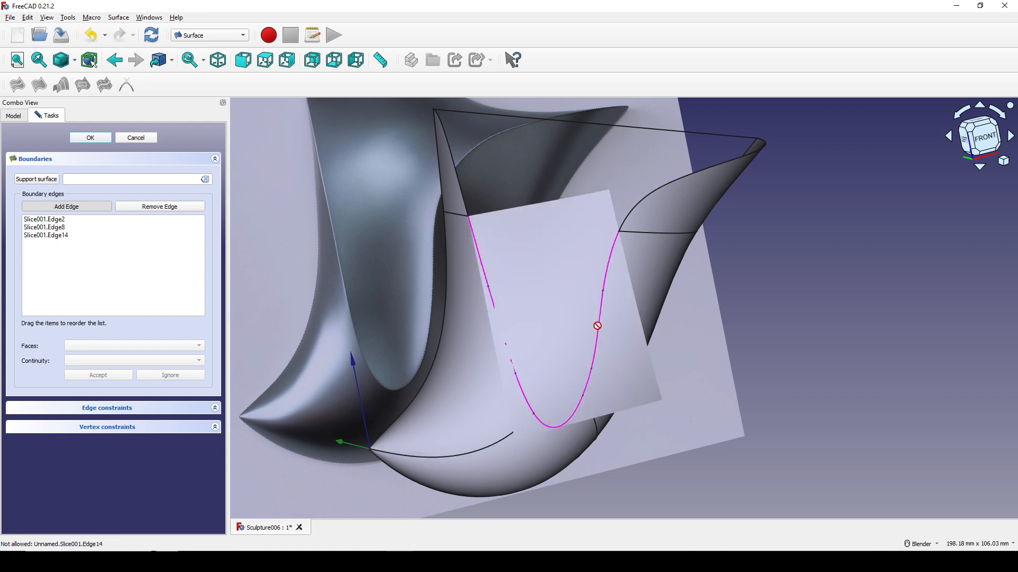
pyautogui.moveTo(579, 244)
pyautogui.mouseDown(button='middle')
pyautogui.moveTo(536, 227)
pyautogui.moveTo(547, 286)
pyautogui.moveTo(536, 211)
pyautogui.moveTo(586, 277)
pyautogui.moveTo(599, 221)
pyautogui.moveTo(413, 365)
pyautogui.mouseUp(button='middle')
pyautogui.click(530, 194)
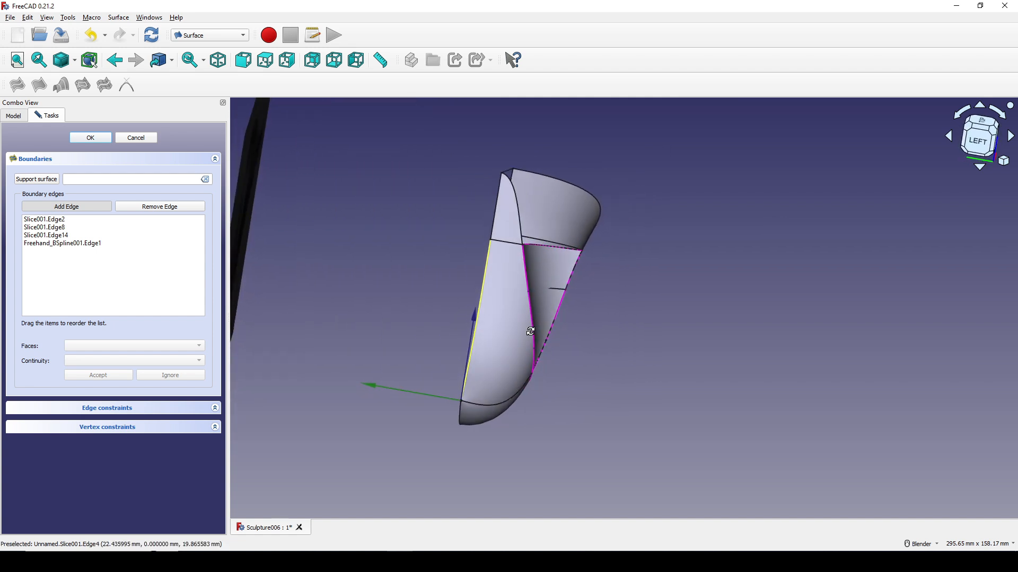
# - Add the fourth and third B-splines as non-boundary edge constraints and create the lower filling surface
pyautogui.click(127, 411)
pyautogui.click(81, 389)
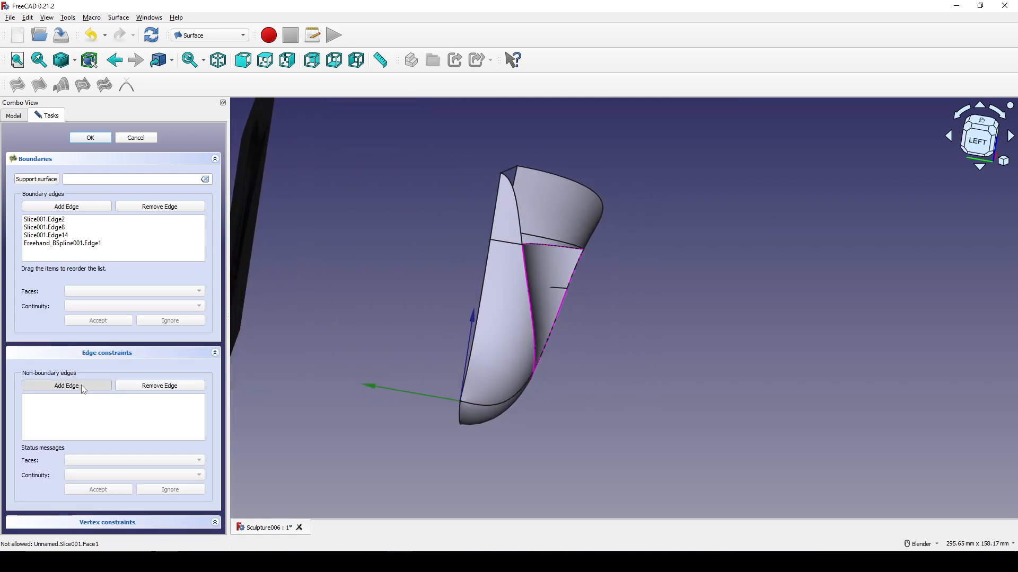
pyautogui.scroll(3, 520, 253)
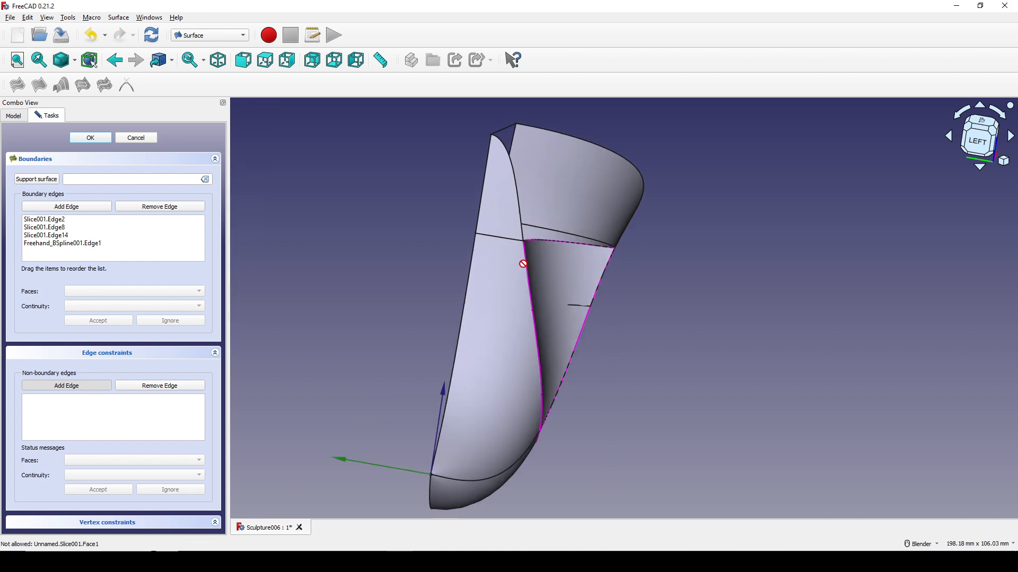
pyautogui.moveTo(457, 299); pyautogui.dragTo(598, 317, button='middle')
pyautogui.keyDown('shift'); pyautogui.moveTo(519, 314); pyautogui.dragTo(577, 304, button='middle'); pyautogui.keyUp('shift')
pyautogui.scroll(3, 577, 304)
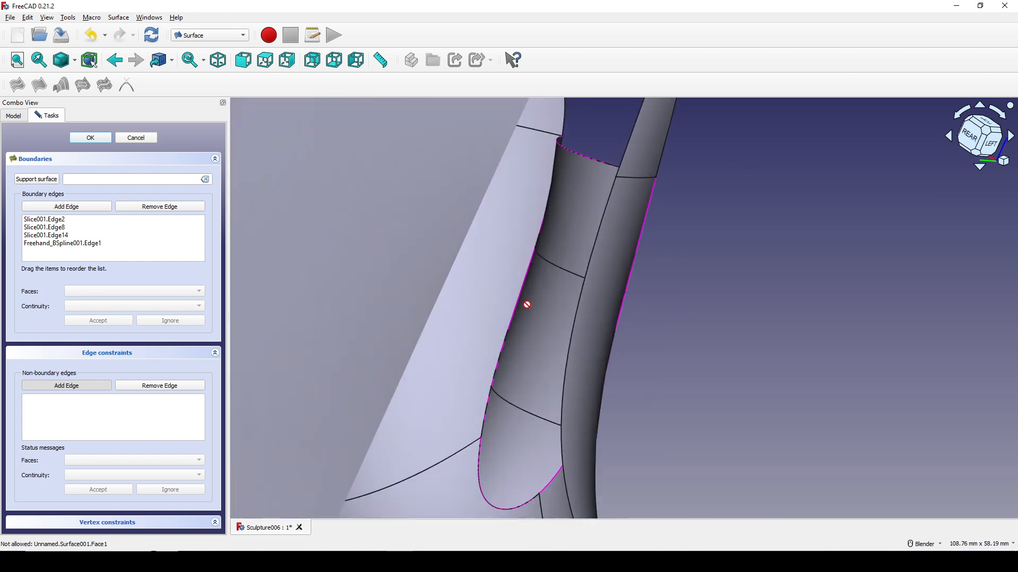
pyautogui.click(562, 263)
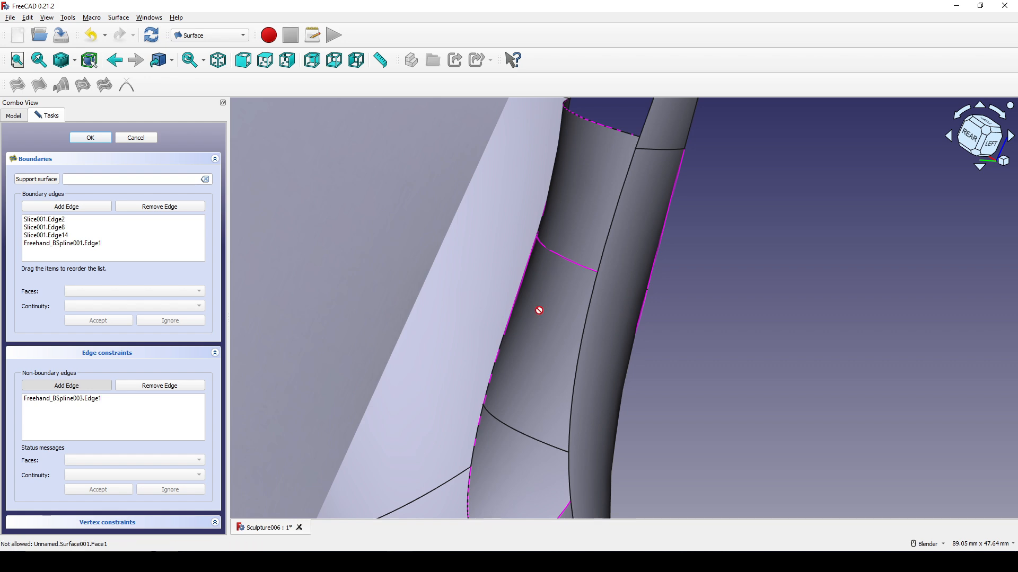
pyautogui.click(513, 433)
pyautogui.scroll(-5, 576, 395)
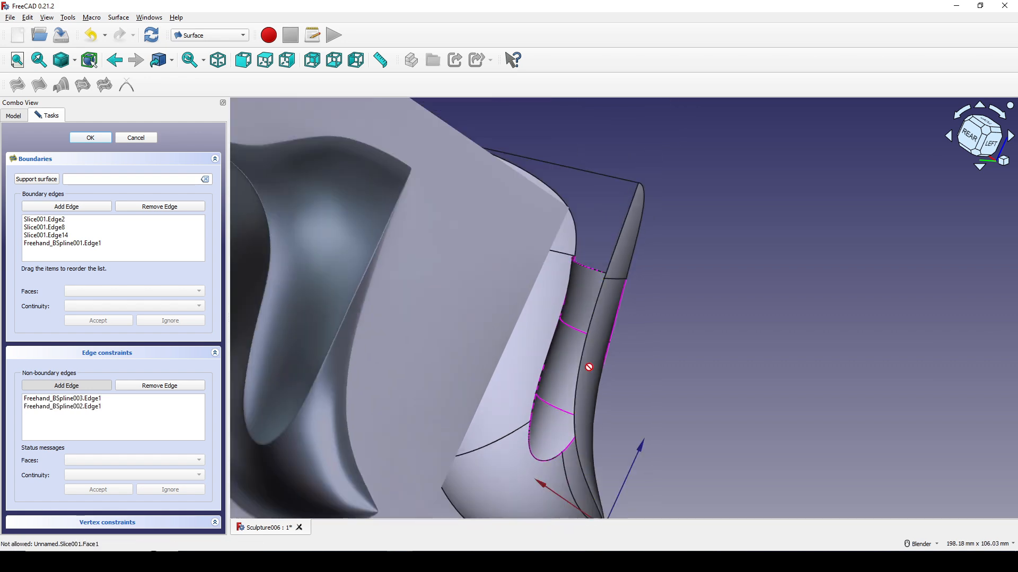
pyautogui.moveTo(575, 395); pyautogui.dragTo(702, 247, button='middle')
pyautogui.click(91, 137)
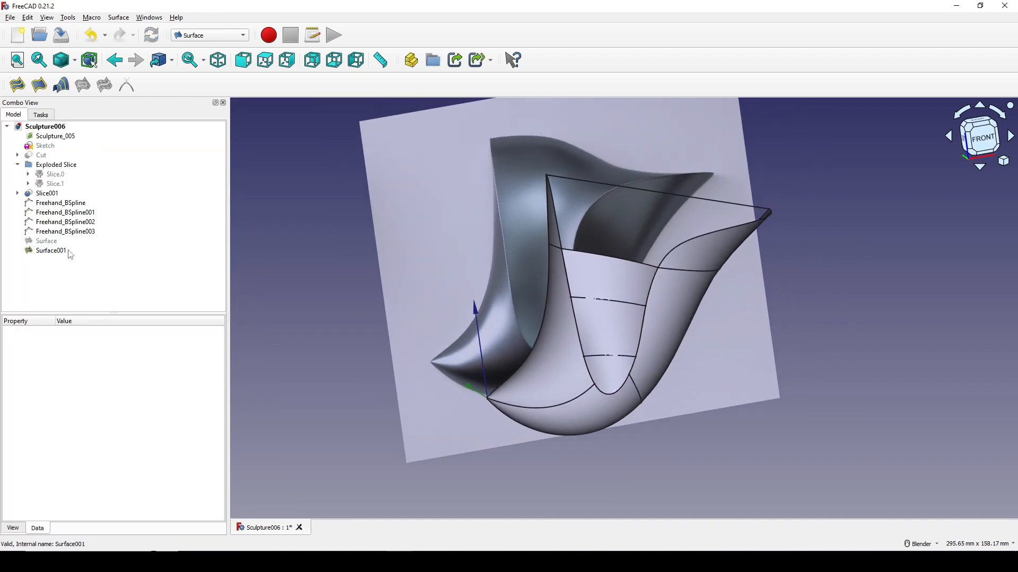
# - Show the upper filling surface between the arms again
pyautogui.click(46, 242)
pyautogui.press('space')
pyautogui.moveTo(526, 262); pyautogui.dragTo(688, 313, button='middle')
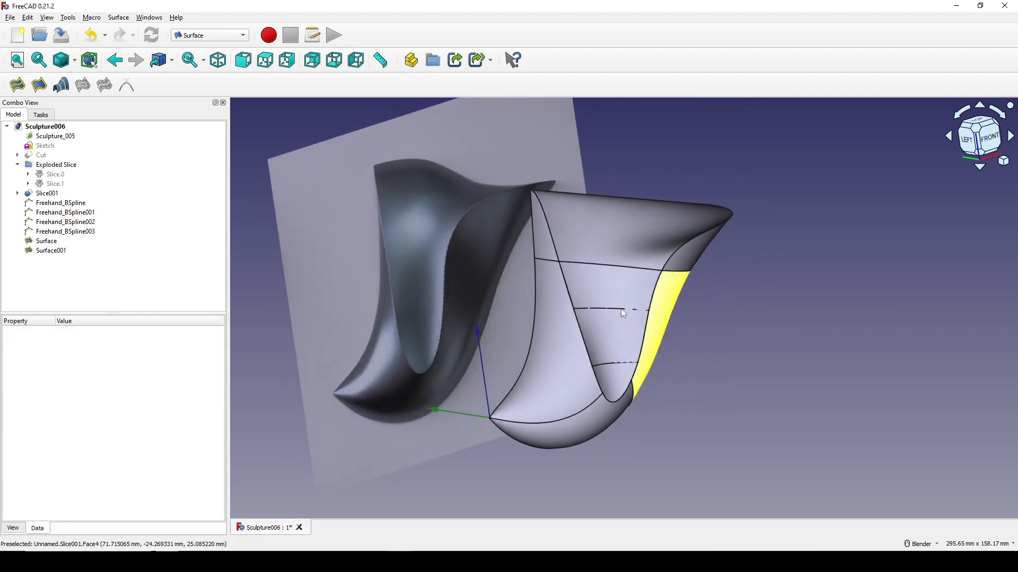
# - Hide all four freehand B-splines and switch to the front view
pyautogui.click(59, 203)
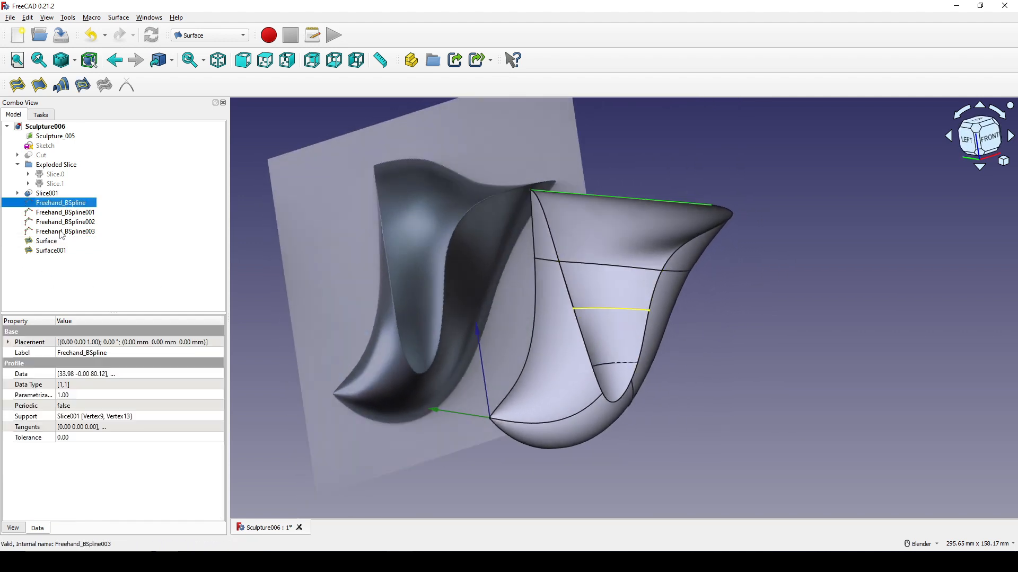
pyautogui.keyDown('shift'); pyautogui.click(62, 232); pyautogui.keyUp('shift')
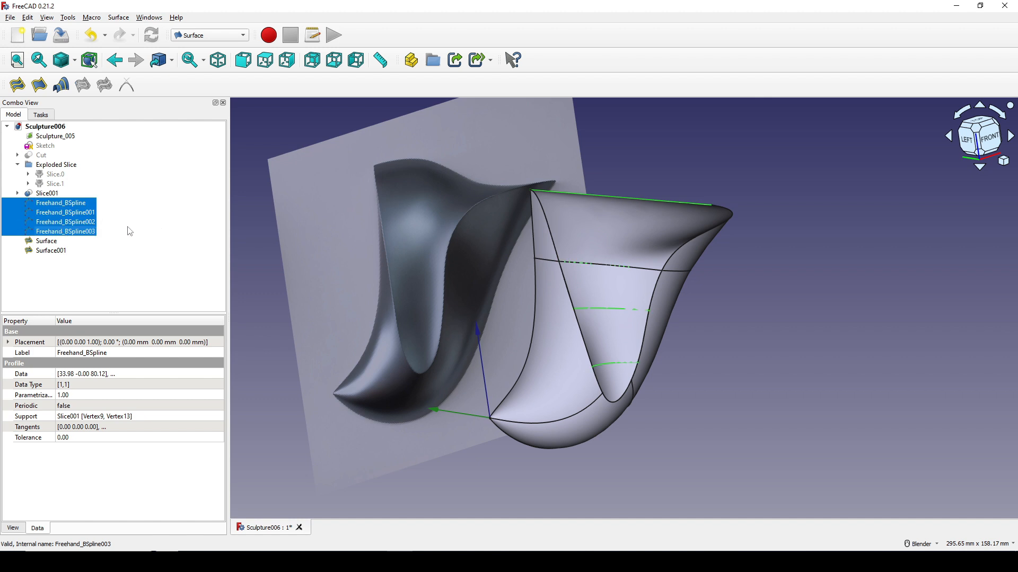
pyautogui.moveTo(697, 259); pyautogui.dragTo(689, 325, button='middle')
pyautogui.press('space')
pyautogui.click(811, 292)
pyautogui.keyDown('shift'); pyautogui.moveTo(761, 261); pyautogui.dragTo(741, 271, button='middle'); pyautogui.keyUp('shift')
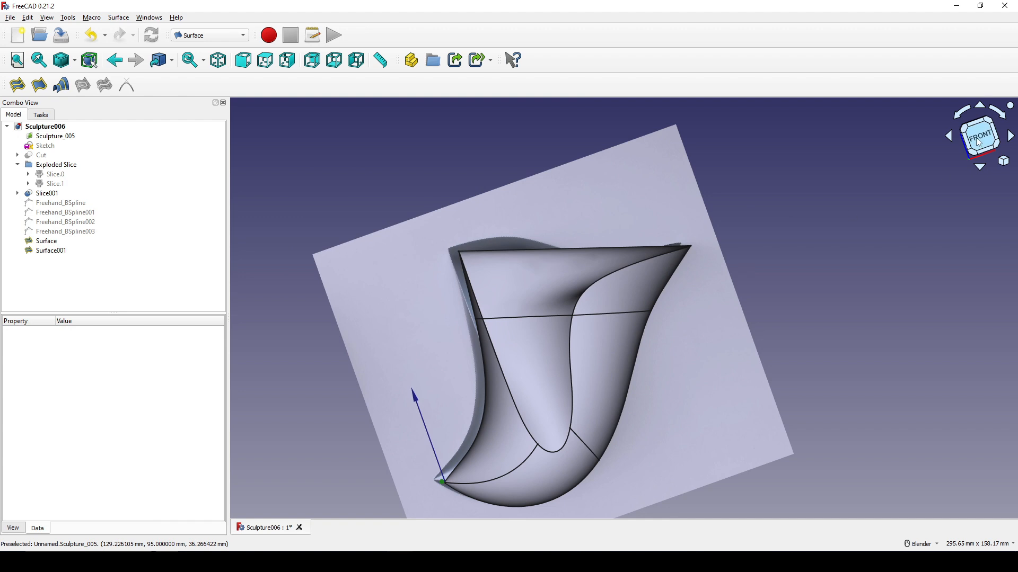
pyautogui.click(981, 137)
pyautogui.keyDown('shift'); pyautogui.moveTo(823, 214); pyautogui.dragTo(822, 207, button='middle'); pyautogui.keyUp('shift')
pyautogui.scroll(2, 768, 228)
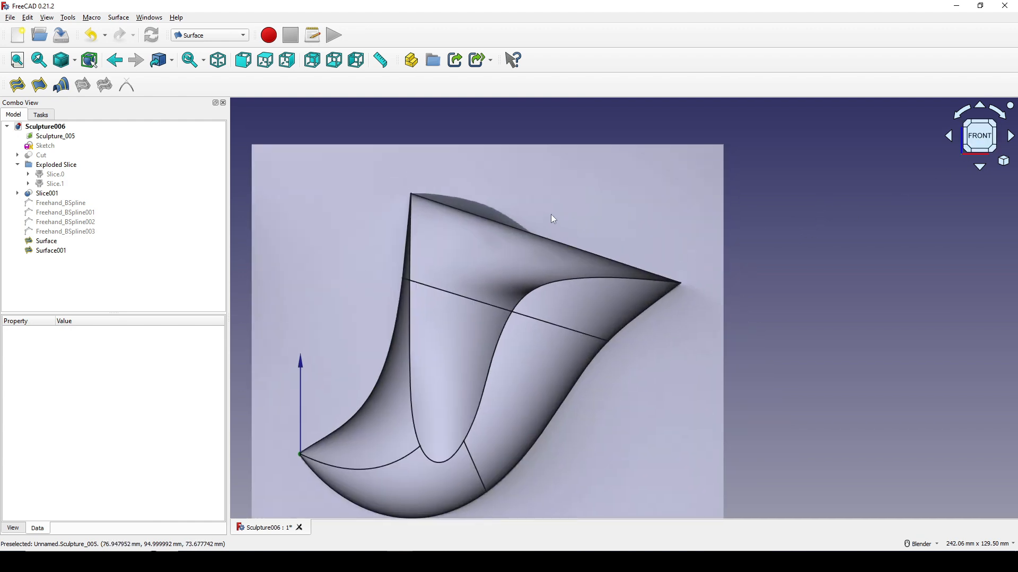
# - Trace the intended wavy top edge in red on a screen capture of the front view, and discard the capture
pyautogui.press('Print')
pyautogui.moveTo(246, 152); pyautogui.dragTo(784, 521)
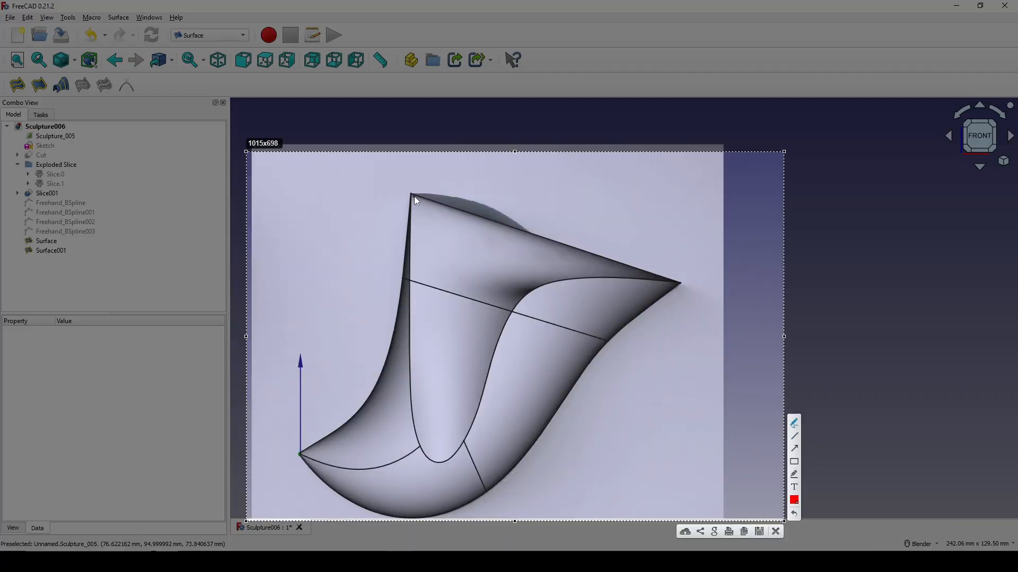
pyautogui.moveTo(412, 194); pyautogui.dragTo(429, 191)
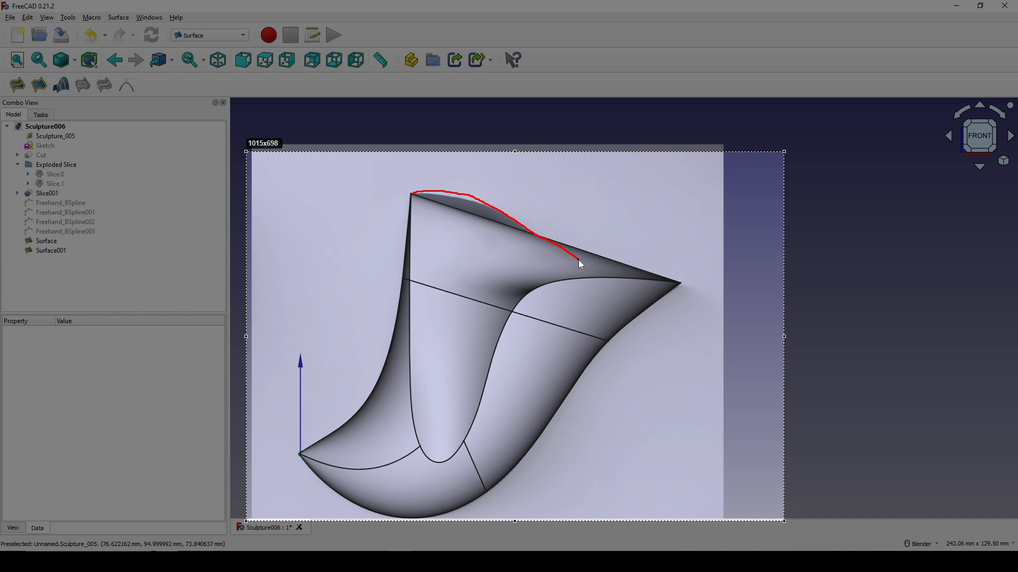
pyautogui.moveTo(661, 286); pyautogui.dragTo(677, 283)
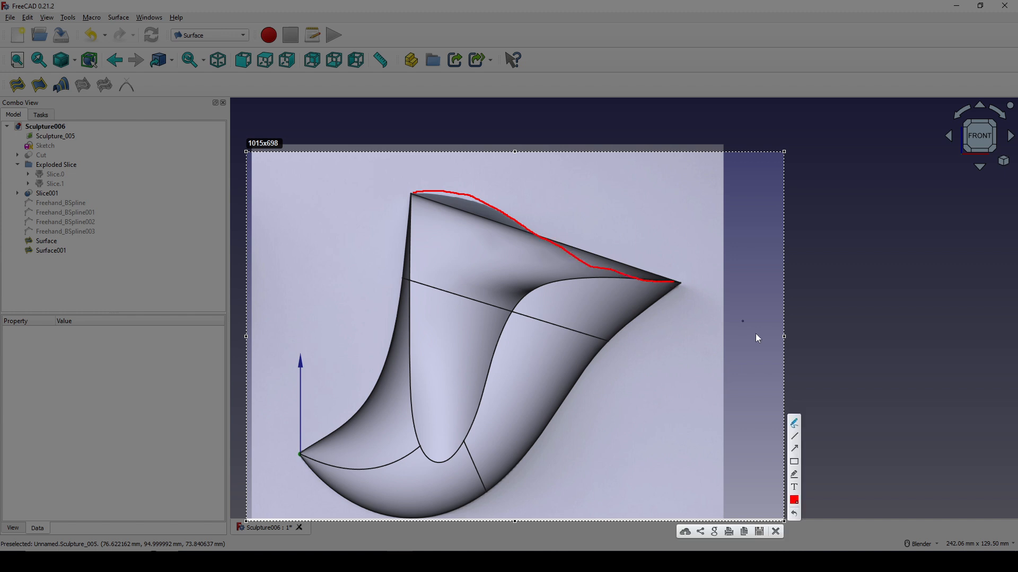
pyautogui.click(776, 532)
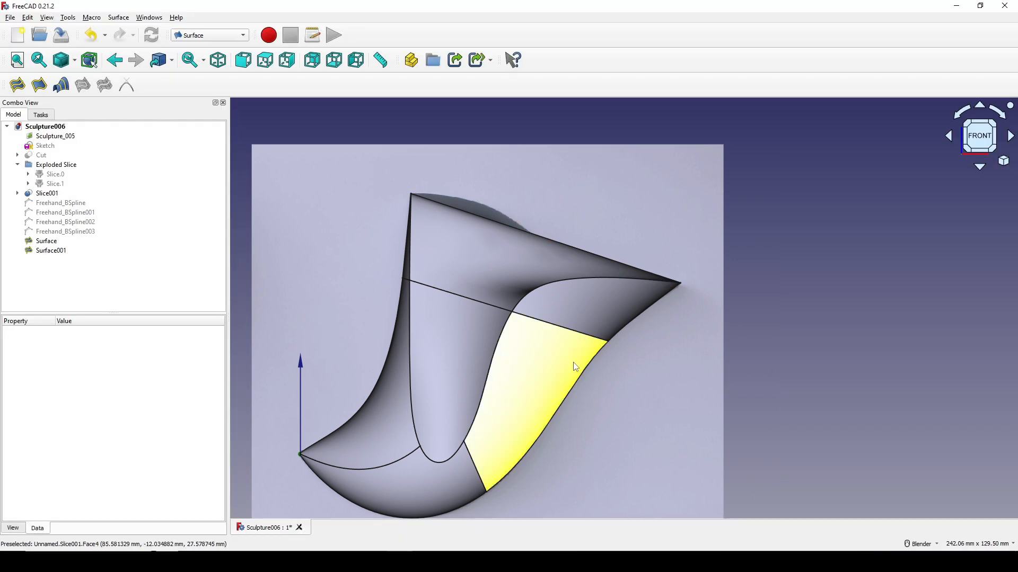
# - Show the top freehand B-spline and set the display style to Wireframe so the reference image is visible behind it
pyautogui.click(60, 232)
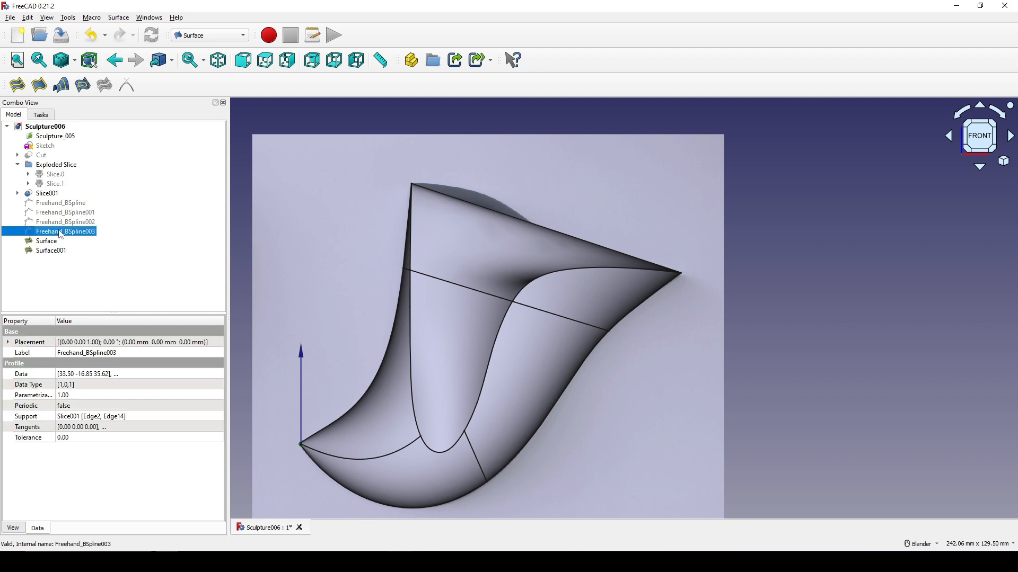
pyautogui.click(58, 204)
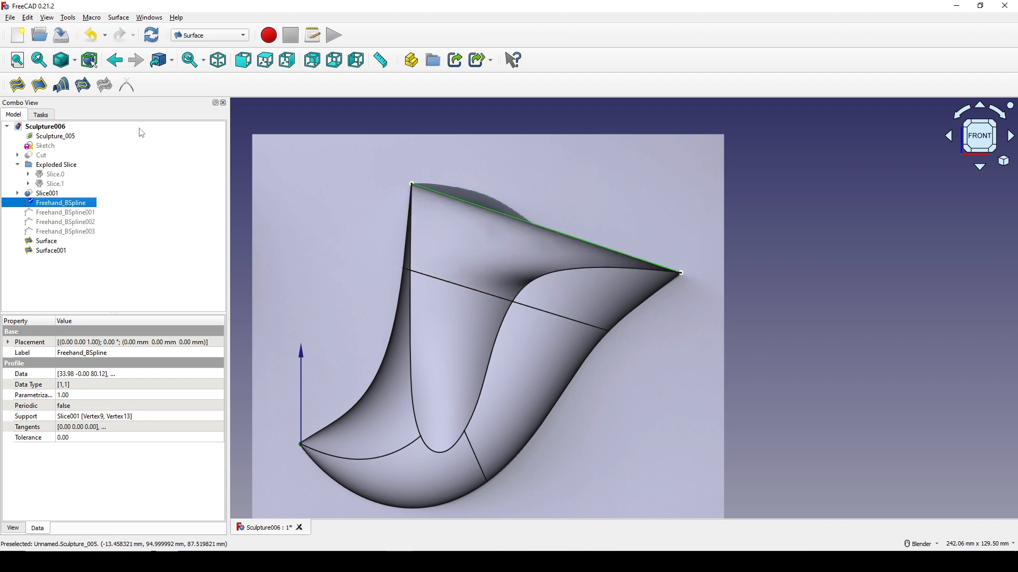
pyautogui.click(76, 64)
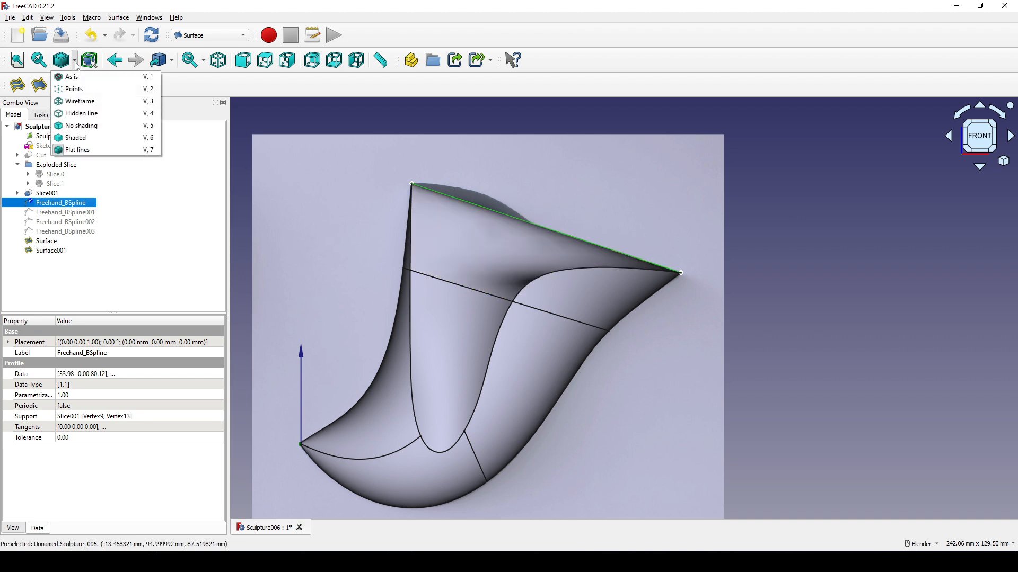
pyautogui.click(74, 102)
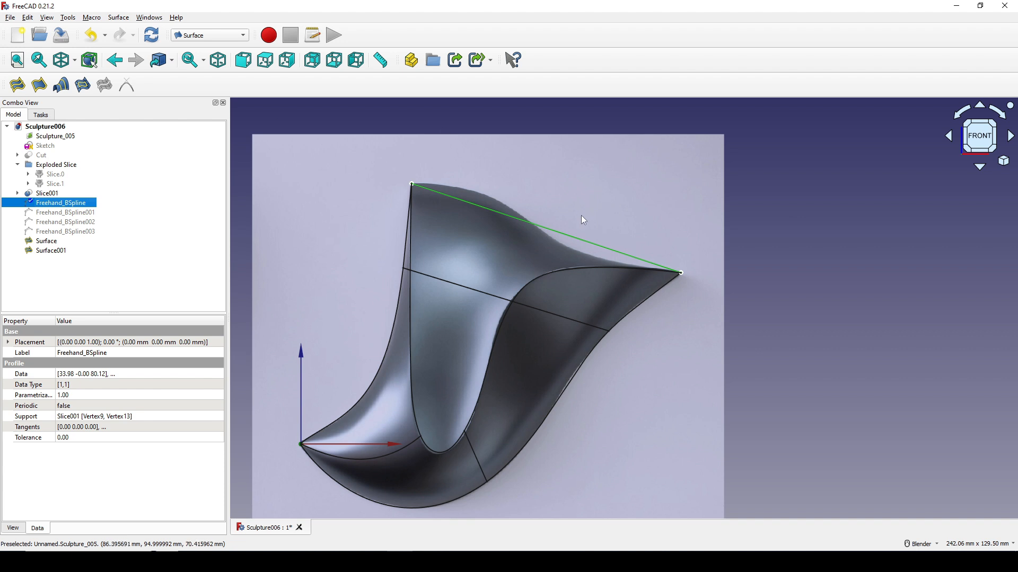
pyautogui.scroll(4, 578, 215)
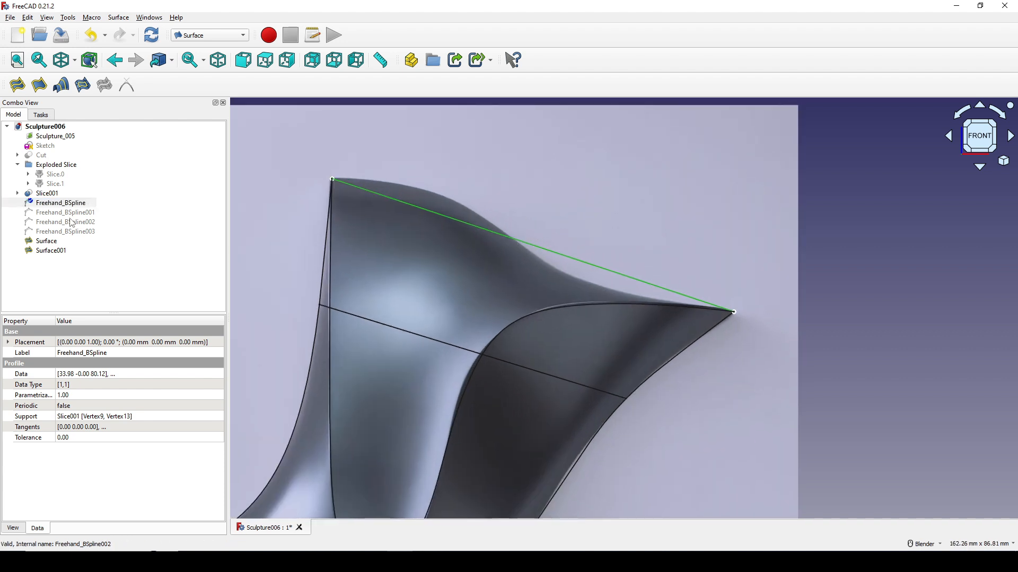
# - Edit the top B-spline and insert two points, one at its middle and one midway between there and its upper end
pyautogui.click(513, 239)
pyautogui.click(513, 238)
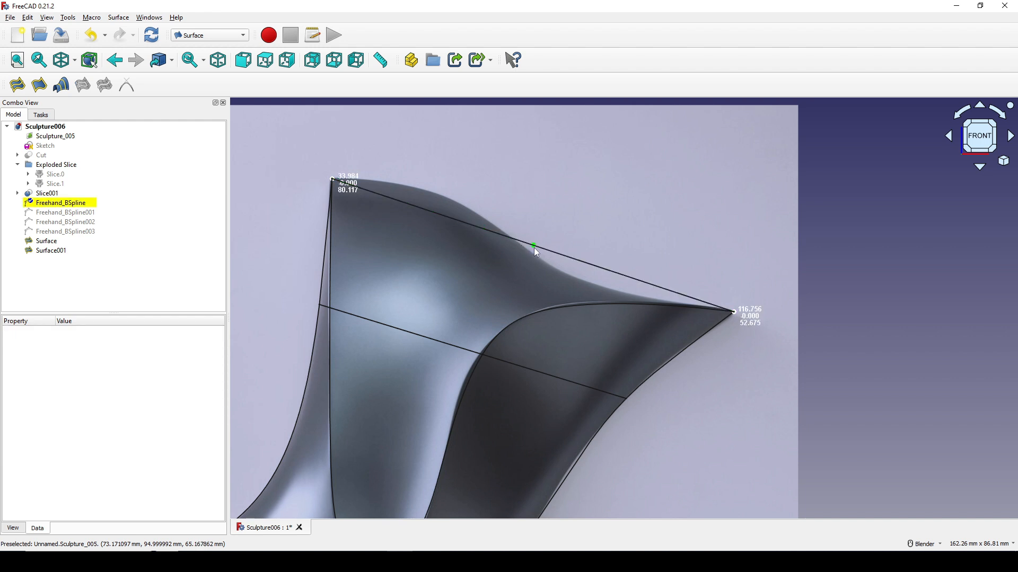
pyautogui.click(412, 206)
pyautogui.press('i')
# - Move the two inserted points of the top B-spline onto the top edge of the sculpture in the reference image
pyautogui.press('g')
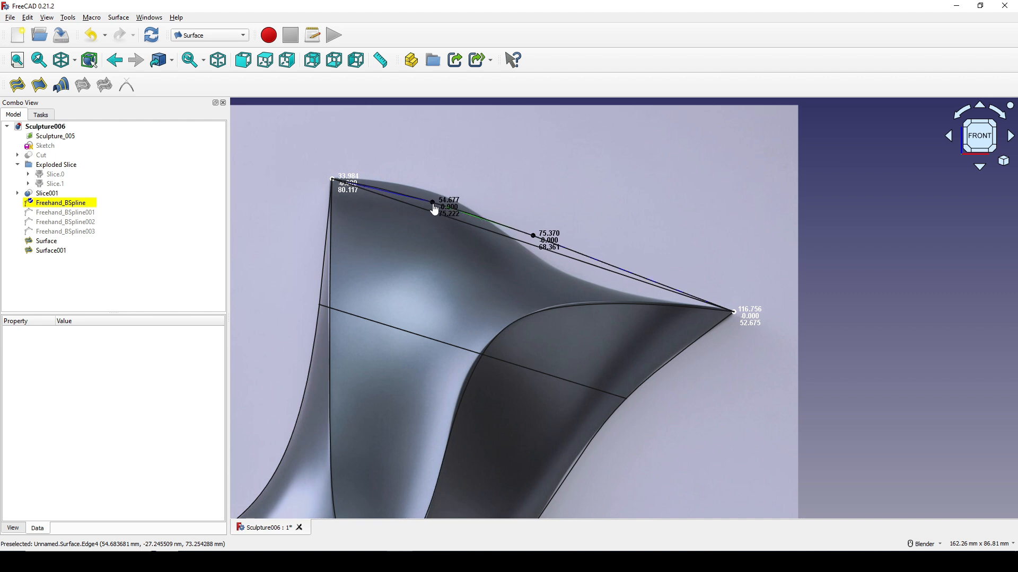
pyautogui.click(434, 195)
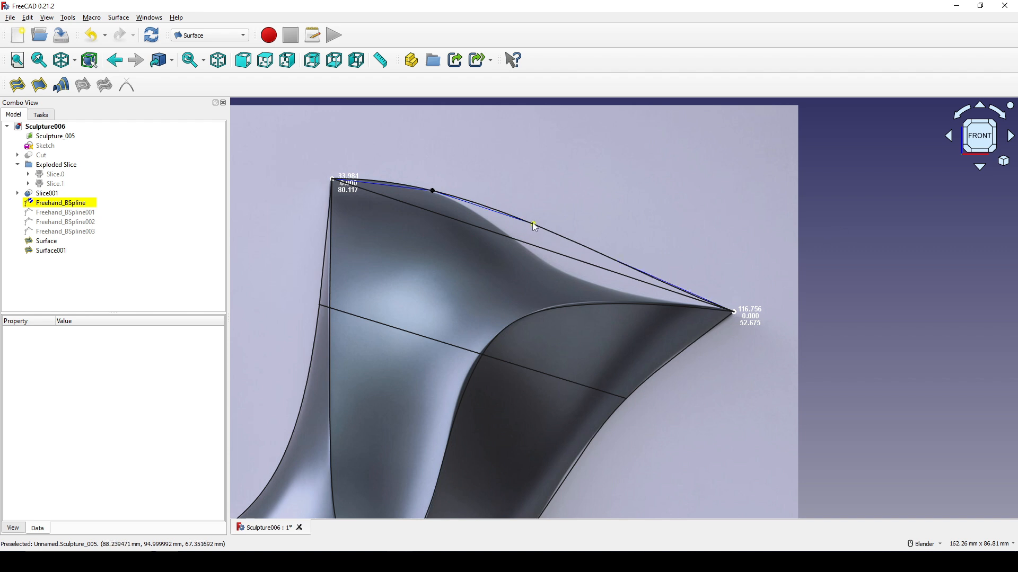
pyautogui.moveTo(534, 228); pyautogui.dragTo(525, 257)
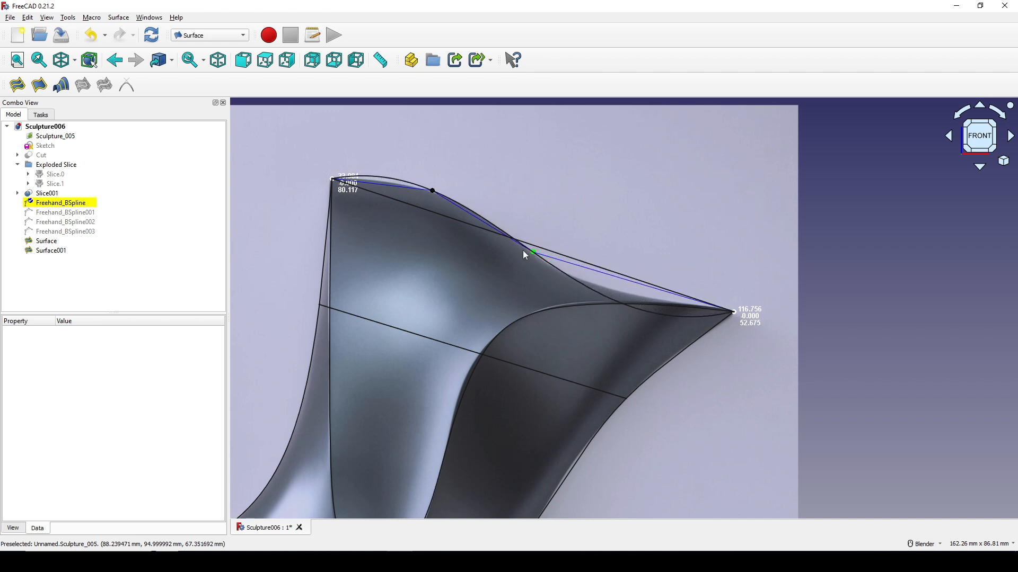
# - Insert a third point between the top B-spline's middle point and its lower tip, and move it onto the reference's top edge
pyautogui.scroll(2, 655, 279)
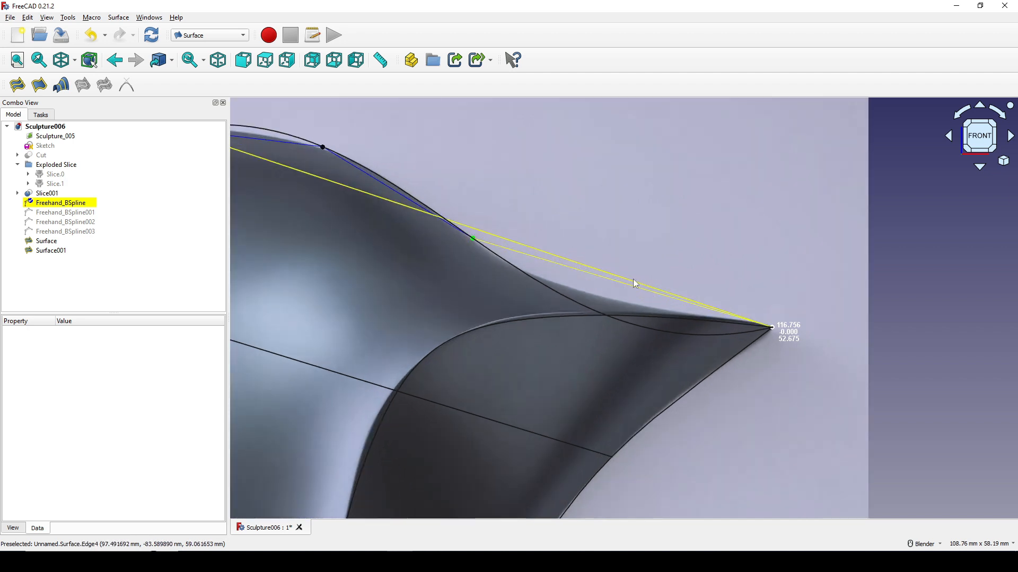
pyautogui.keyDown('shift'); pyautogui.moveTo(594, 273); pyautogui.dragTo(523, 298, button='middle'); pyautogui.keyUp('shift')
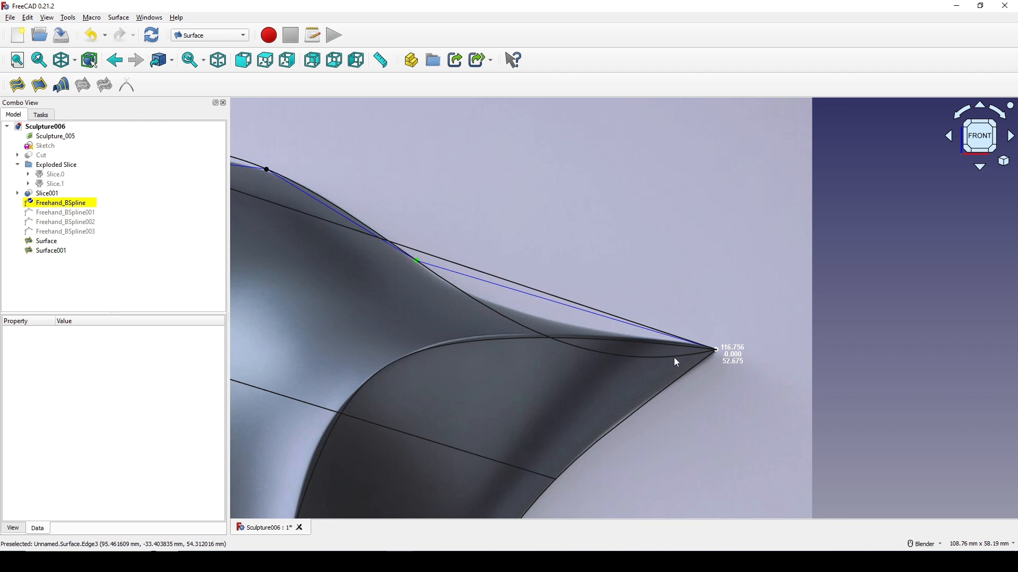
pyautogui.keyDown('shift'); pyautogui.moveTo(568, 314); pyautogui.dragTo(527, 317, button='middle'); pyautogui.keyUp('shift')
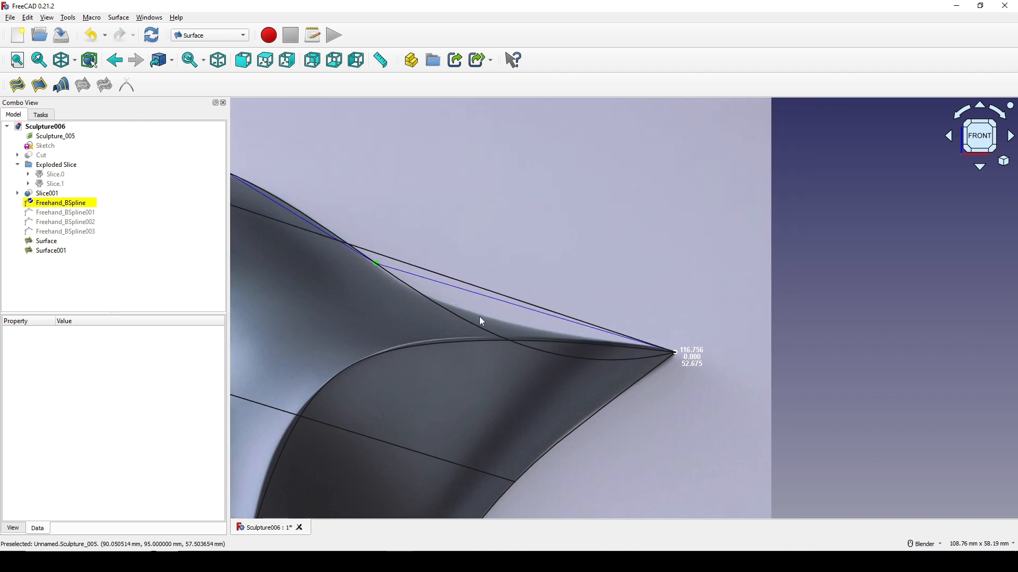
pyautogui.click(510, 304)
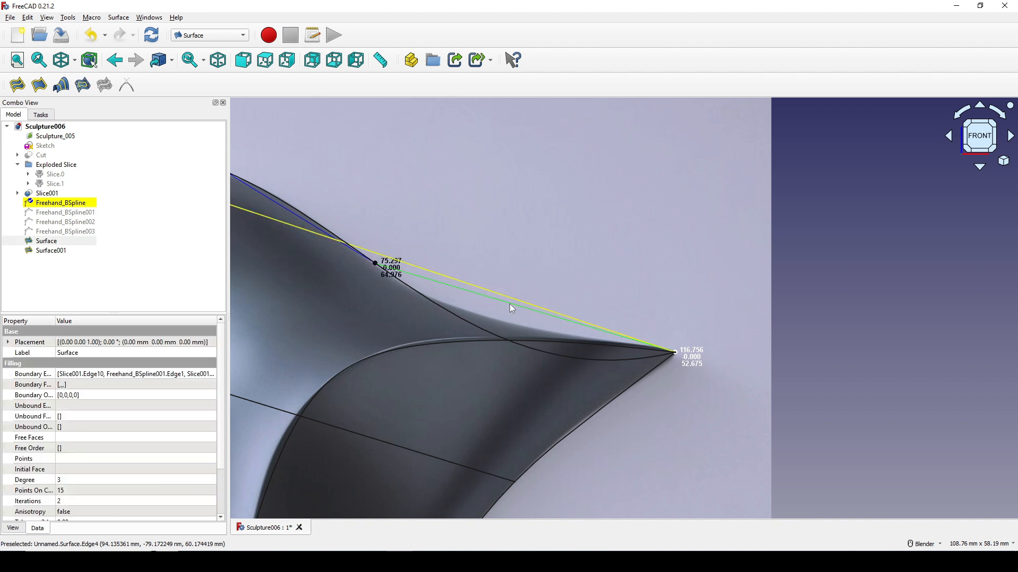
pyautogui.press('i')
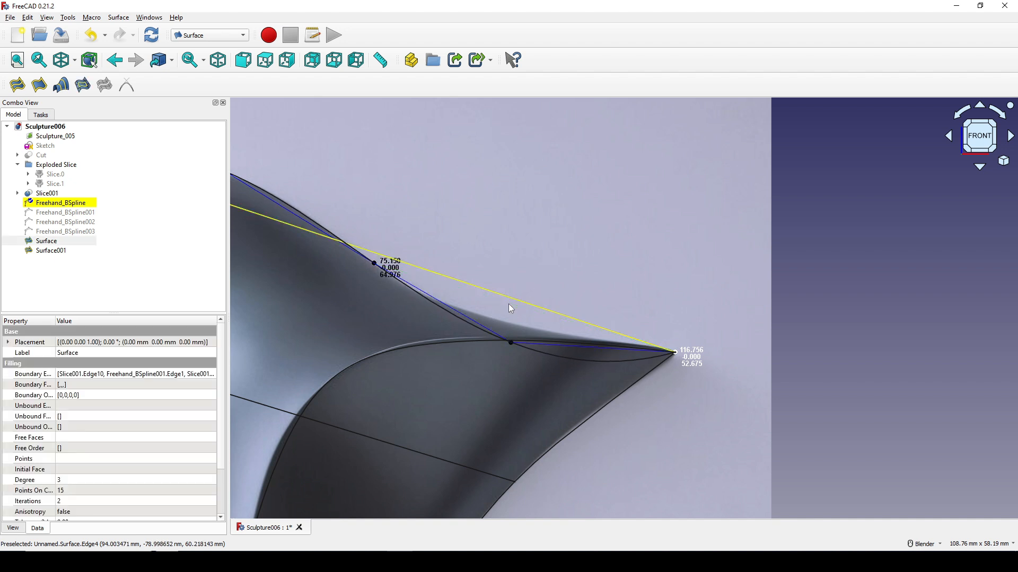
pyautogui.click(510, 343)
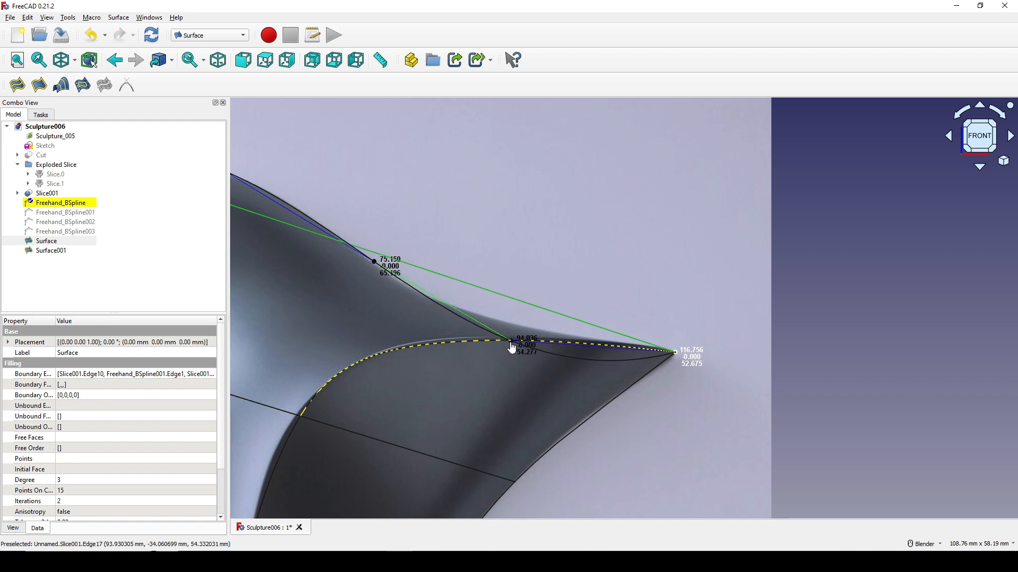
pyautogui.moveTo(511, 343); pyautogui.dragTo(514, 329)
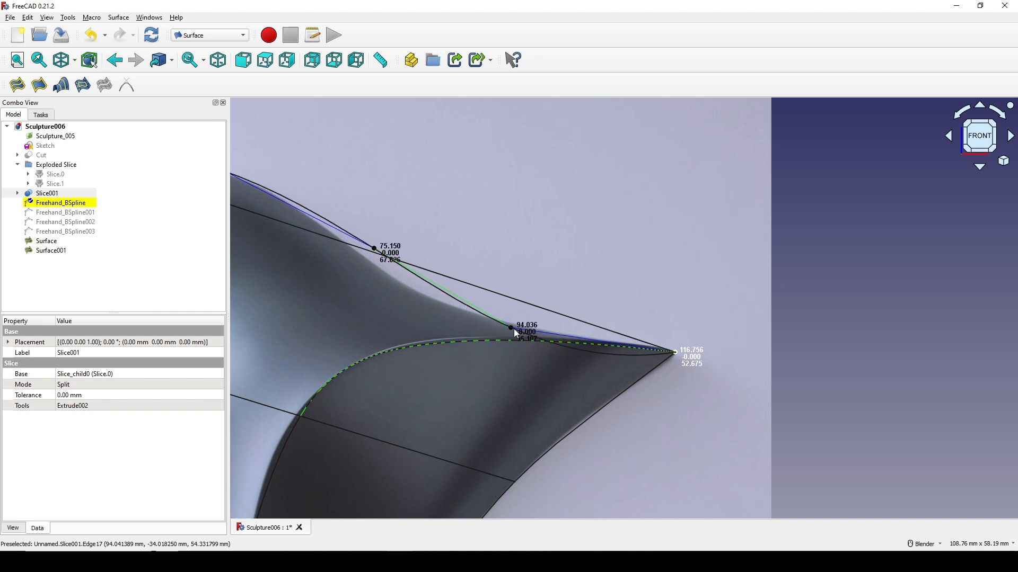
pyautogui.click(514, 324)
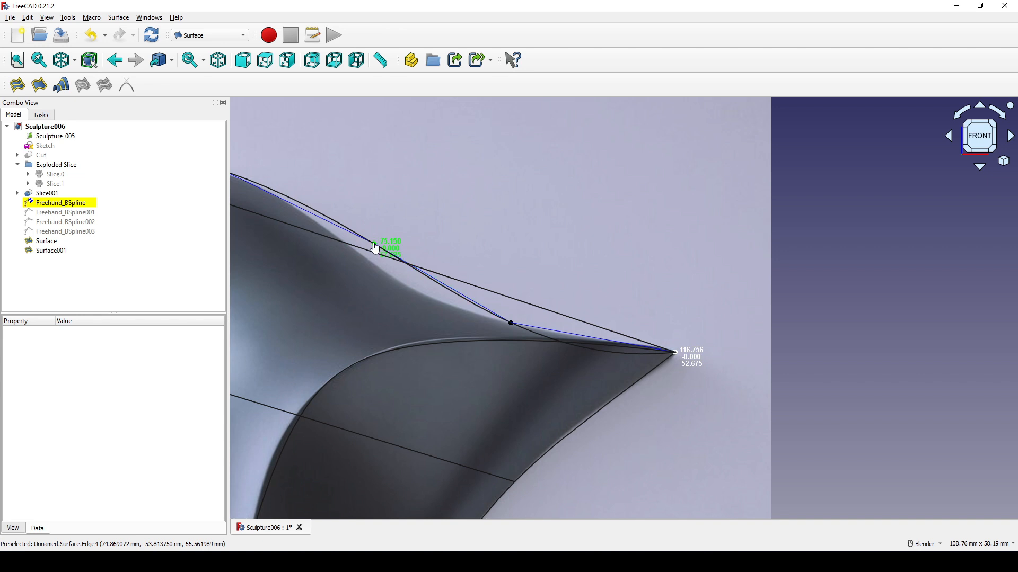
# - Lower the top B-spline's middle point onto the reference's top edge and finish editing the curve
pyautogui.moveTo(375, 248); pyautogui.dragTo(371, 270)
pyautogui.scroll(-5, 405, 265)
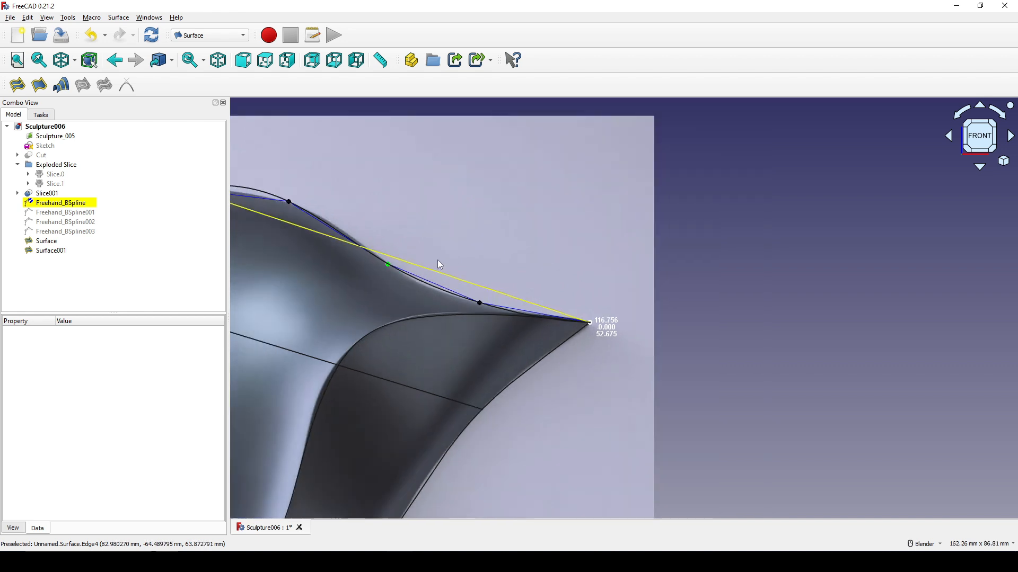
pyautogui.press('Escape')
pyautogui.scroll(4, 518, 257)
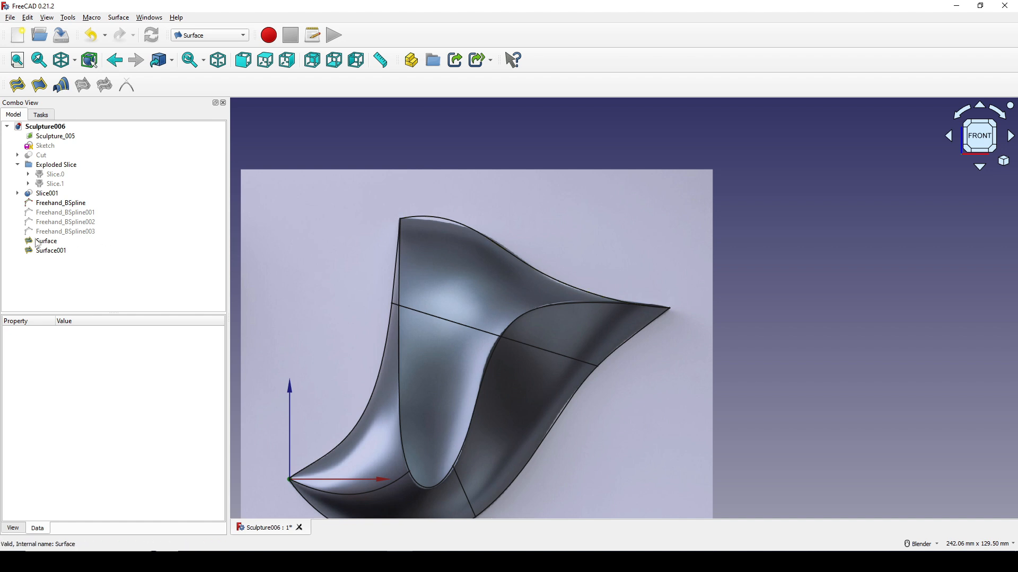
# - Set the display style back to Flat lines and check the reshaped upper filling surface against the reference image
pyautogui.click(77, 68)
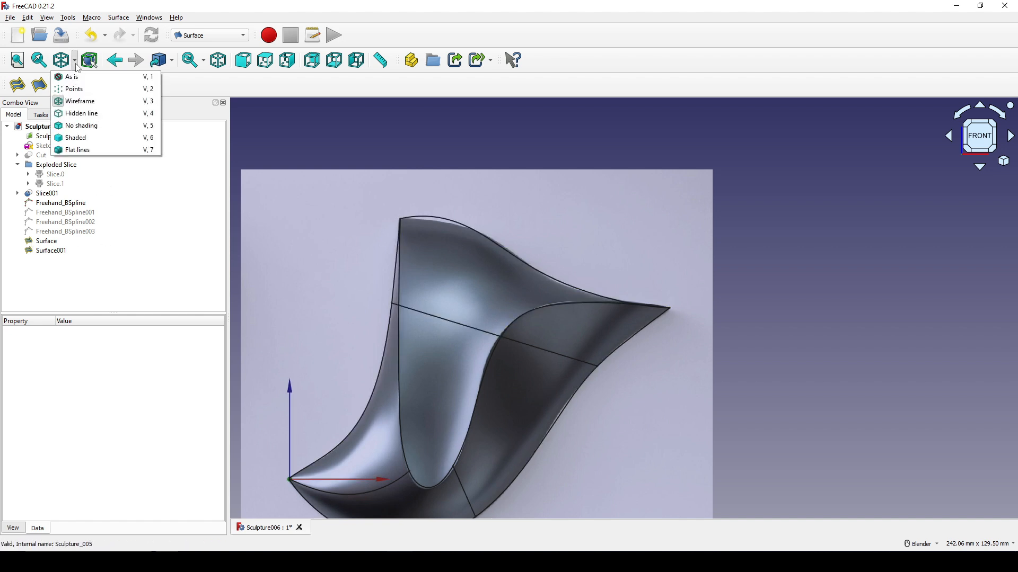
pyautogui.click(71, 150)
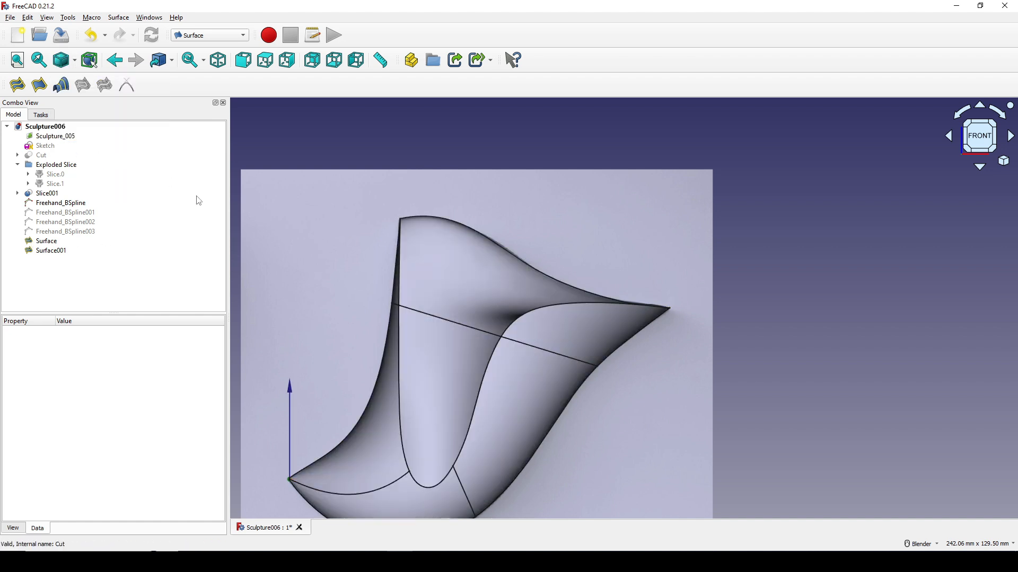
pyautogui.moveTo(509, 319); pyautogui.dragTo(769, 327, button='middle')
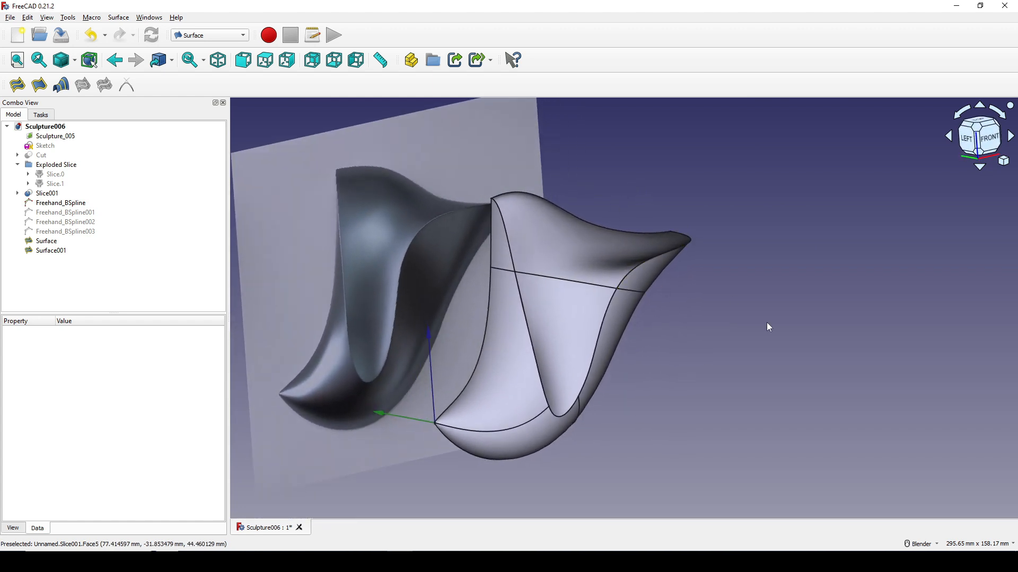
pyautogui.moveTo(620, 329); pyautogui.dragTo(573, 318, button='middle')
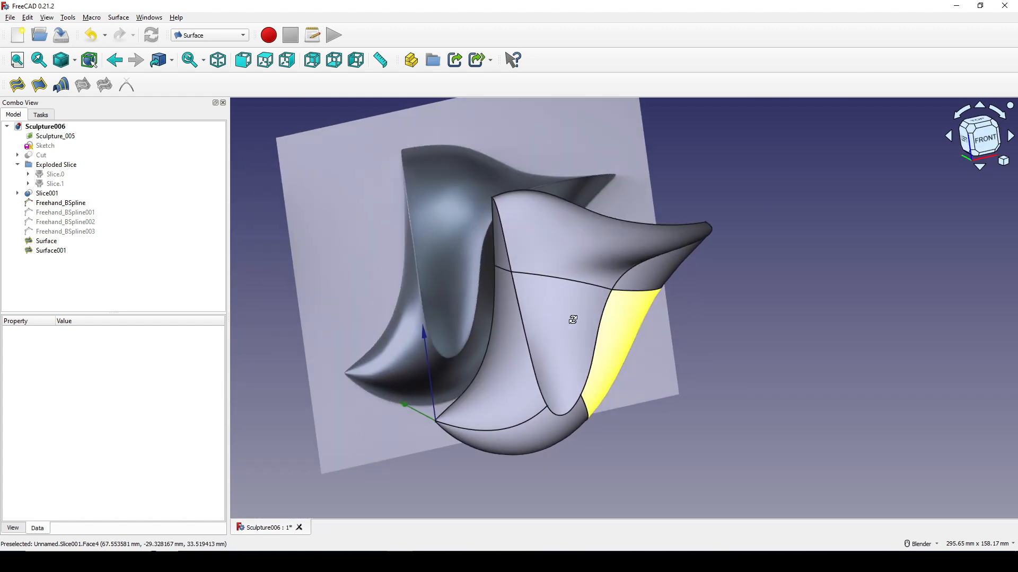
# - Hide the reference image plane and examine the sculpture's lower tip near the origin up close
pyautogui.click(367, 275)
pyautogui.moveTo(413, 278)
pyautogui.mouseDown(button='middle')
pyautogui.moveTo(527, 325)
pyautogui.moveTo(677, 333)
pyautogui.moveTo(297, 283)
pyautogui.moveTo(466, 318)
pyautogui.moveTo(481, 296)
pyautogui.mouseUp(button='middle')
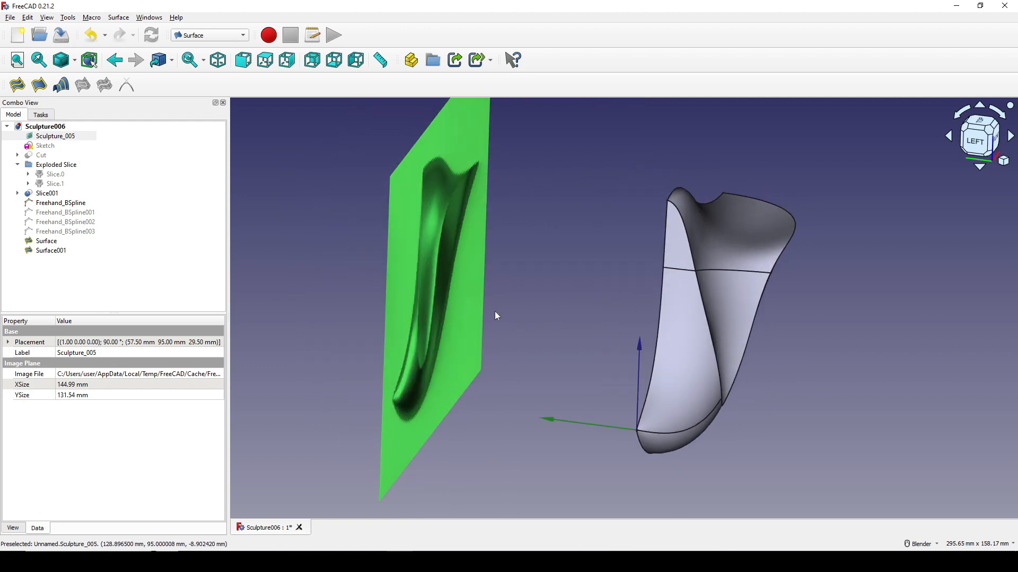
pyautogui.press('space')
pyautogui.scroll(2, 563, 336)
pyautogui.keyDown('shift'); pyautogui.moveTo(661, 343); pyautogui.dragTo(634, 324, button='middle'); pyautogui.keyUp('shift')
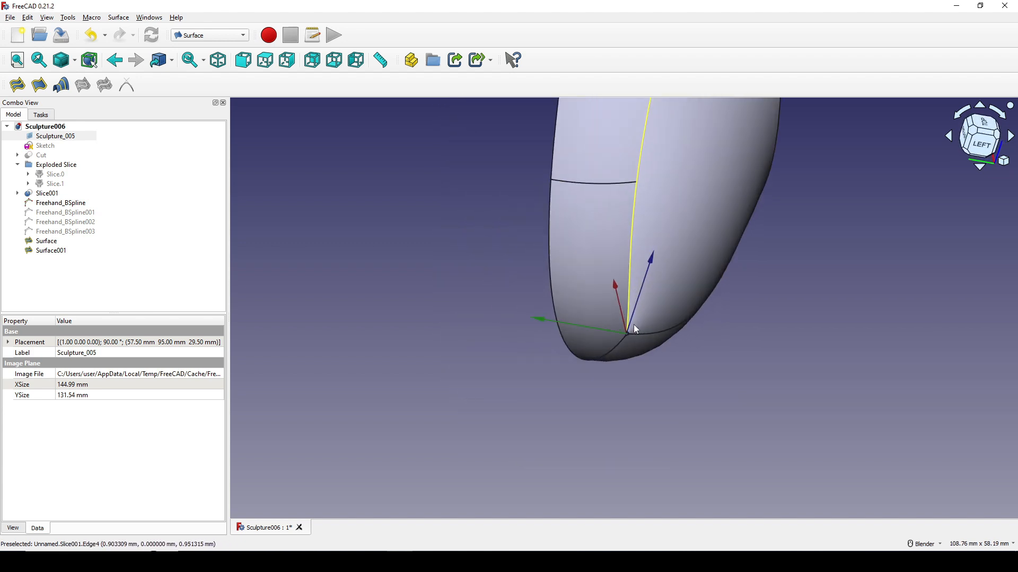
pyautogui.scroll(8, 630, 332)
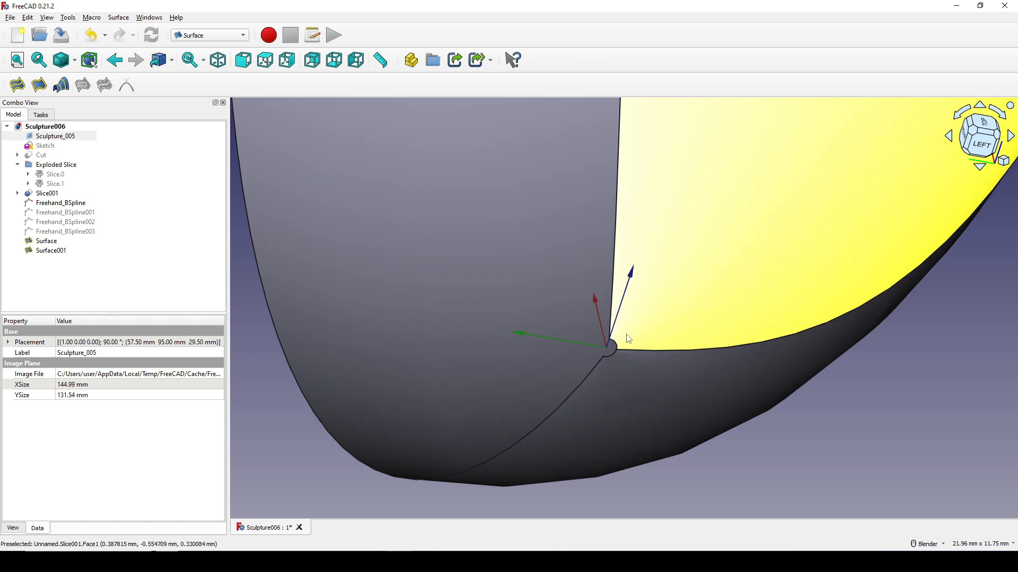
# - Inspect the small semicircular opening at the sculpture's lower tip around the origin from several angles
pyautogui.scroll(-3, 628, 339)
pyautogui.moveTo(618, 341); pyautogui.dragTo(614, 347, button='middle')
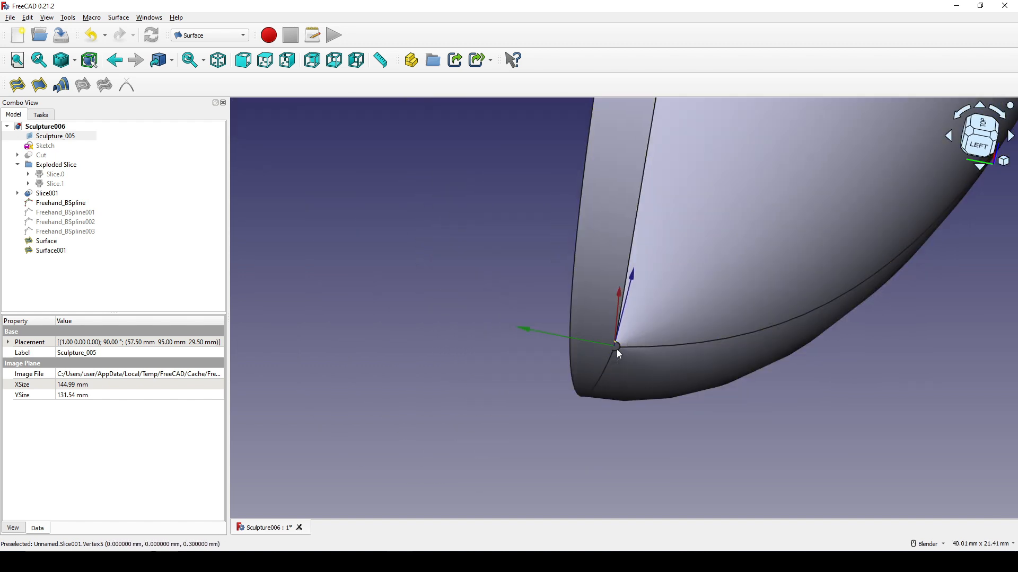
pyautogui.scroll(5, 616, 350)
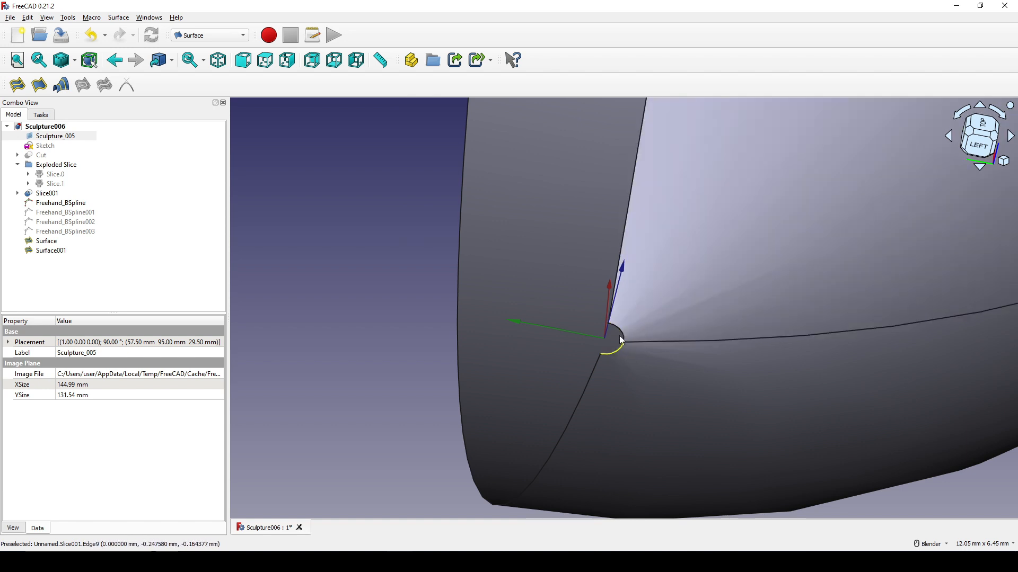
pyautogui.moveTo(612, 342); pyautogui.dragTo(657, 318, button='middle')
pyautogui.scroll(1, 639, 324)
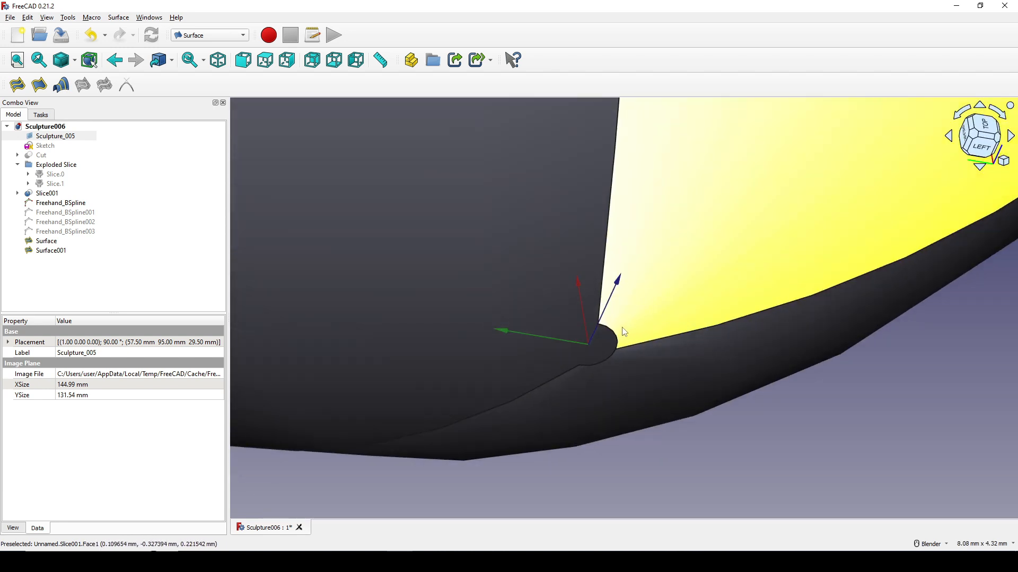
pyautogui.scroll(1, 612, 332)
pyautogui.scroll(-1, 597, 333)
pyautogui.moveTo(597, 334); pyautogui.dragTo(579, 329, button='middle')
# - In the Curves workbench, create a line joining the two end vertices of the semicircular opening at the lower tip
pyautogui.click(205, 38)
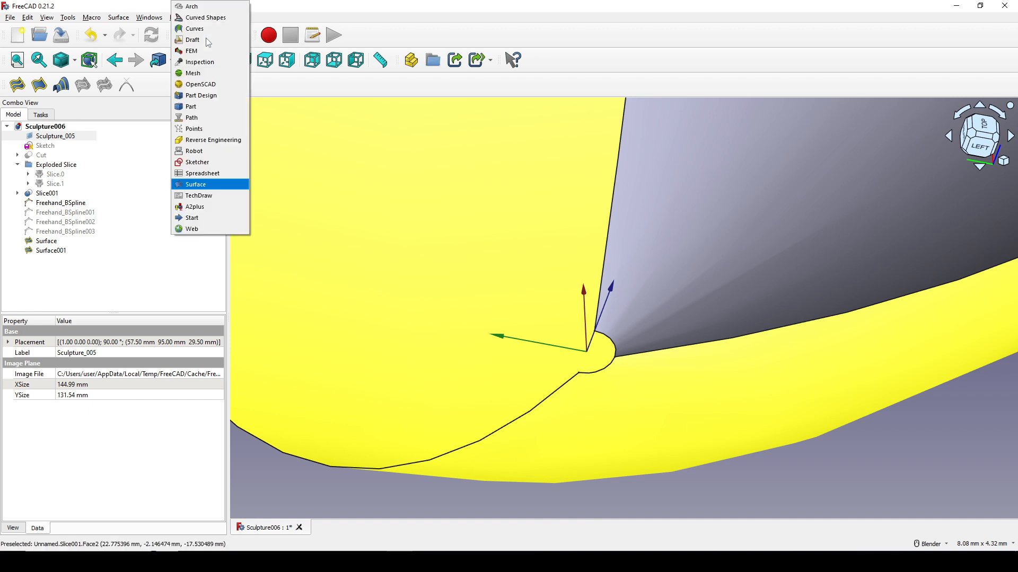
pyautogui.click(196, 35)
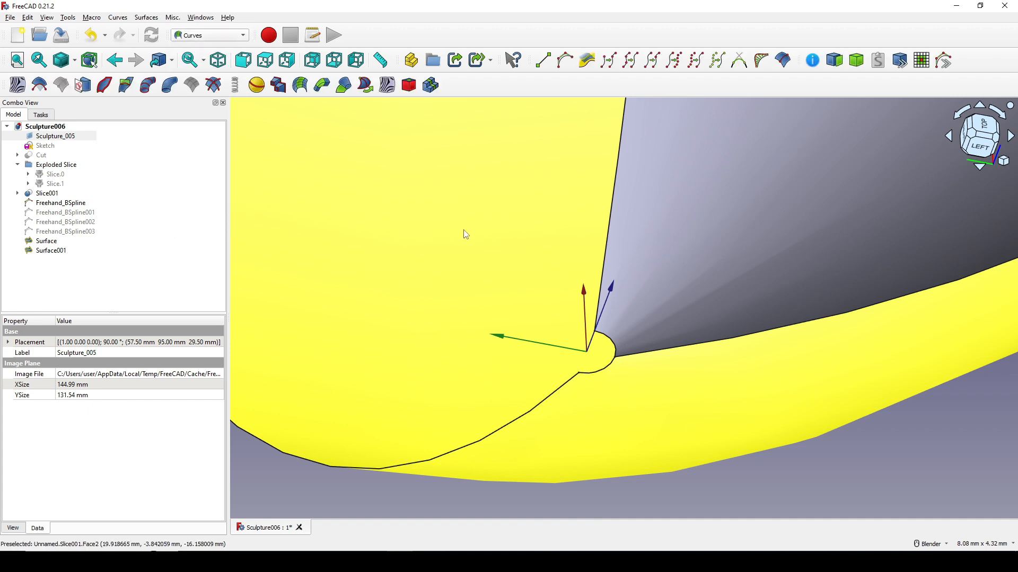
pyautogui.scroll(-3, 536, 247)
pyautogui.scroll(3, 575, 302)
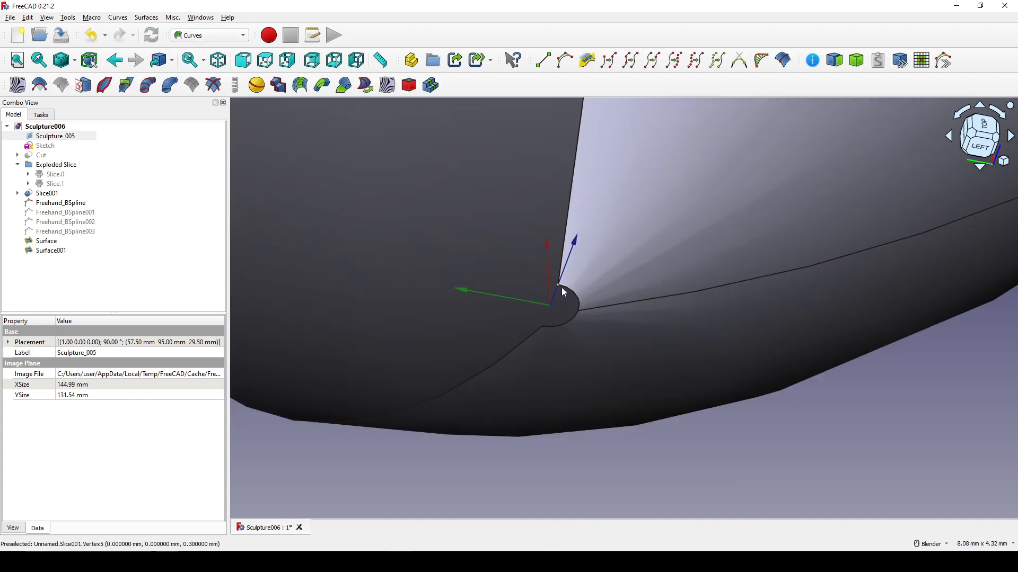
pyautogui.click(561, 287)
pyautogui.click(543, 326)
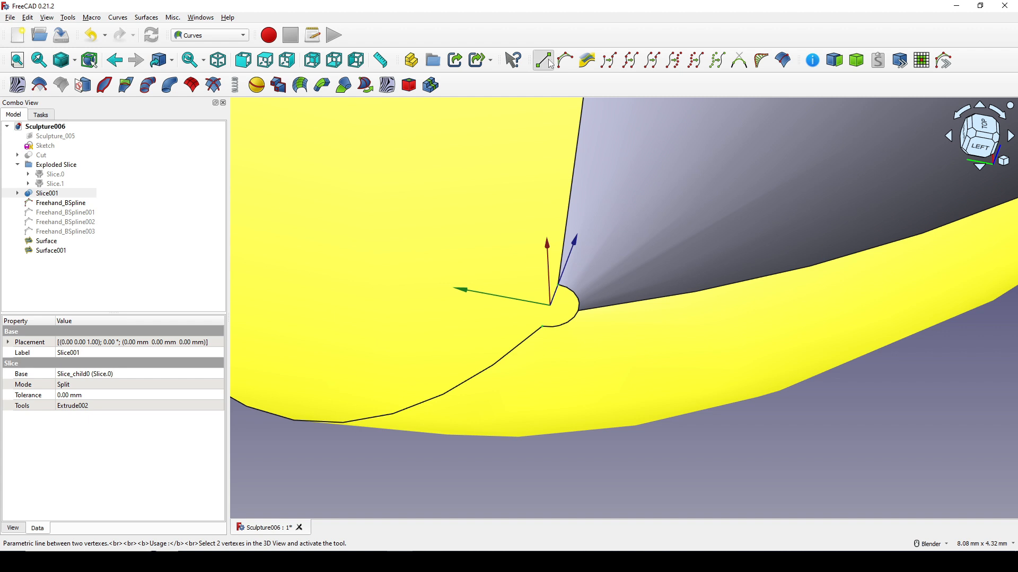
pyautogui.scroll(-6, 588, 268)
pyautogui.moveTo(588, 268)
pyautogui.mouseDown(button='middle')
pyautogui.moveTo(506, 251)
pyautogui.moveTo(551, 265)
pyautogui.moveTo(535, 271)
pyautogui.moveTo(546, 267)
pyautogui.moveTo(547, 244)
pyautogui.mouseUp(button='middle')
pyautogui.click(636, 411)
# - Use the Part workbench's Shape builder to cap the lower tip with a face from edges, using the line and the semicircle's arcs
pyautogui.scroll(5, 609, 279)
pyautogui.scroll(4, 553, 263)
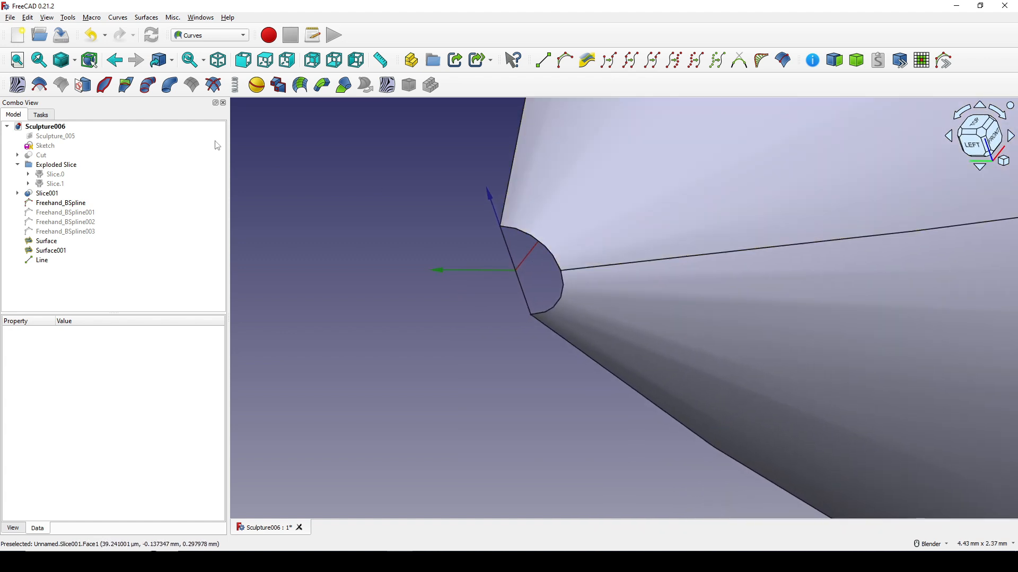
pyautogui.click(207, 36)
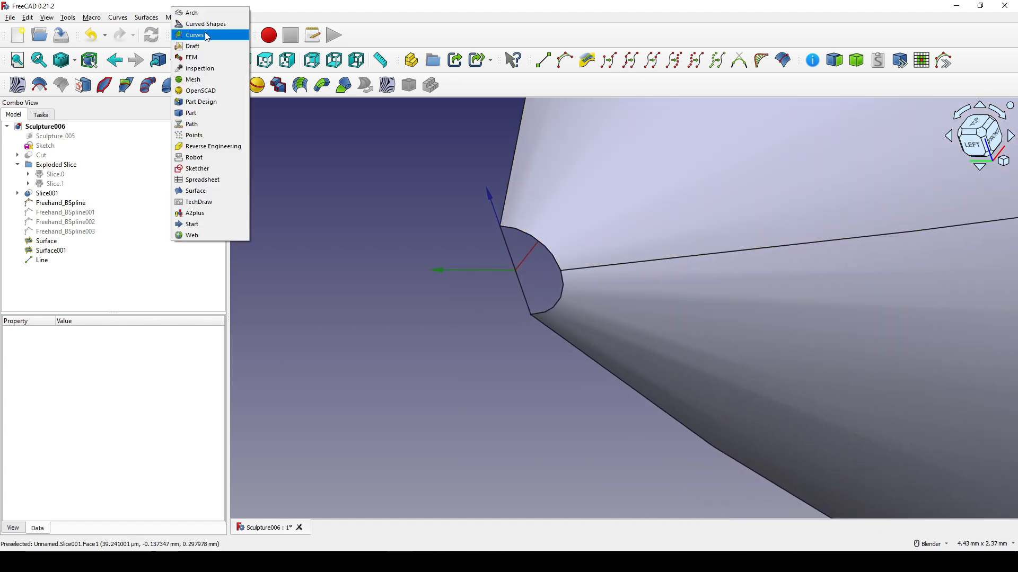
pyautogui.click(205, 121)
pyautogui.scroll(-3, 427, 183)
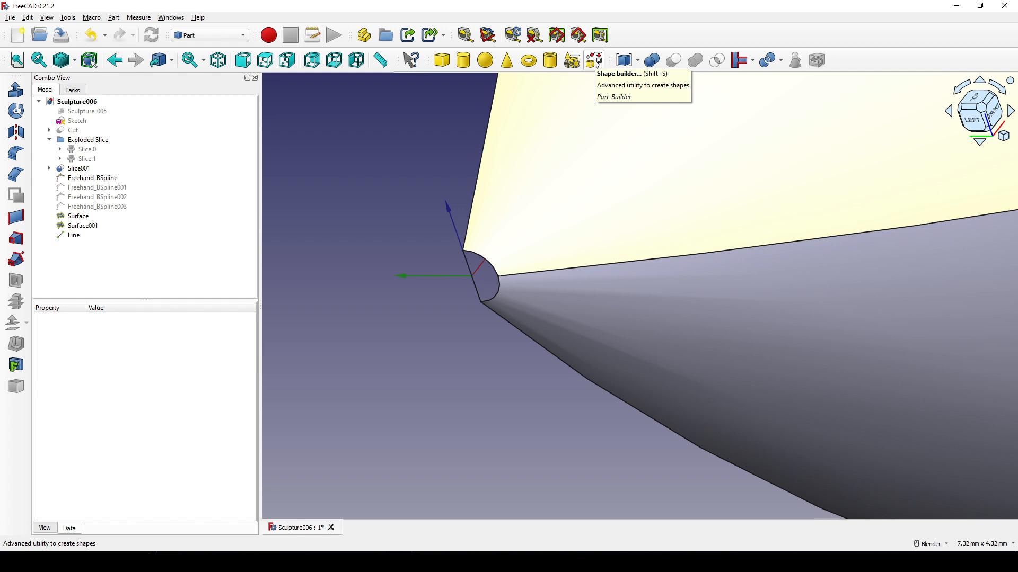
pyautogui.click(594, 60)
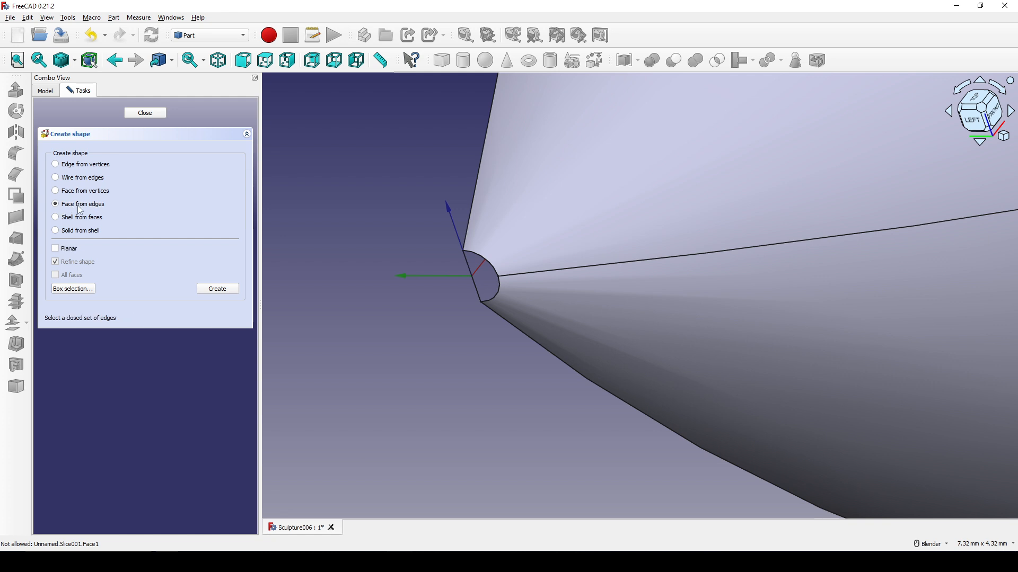
pyautogui.scroll(3, 478, 284)
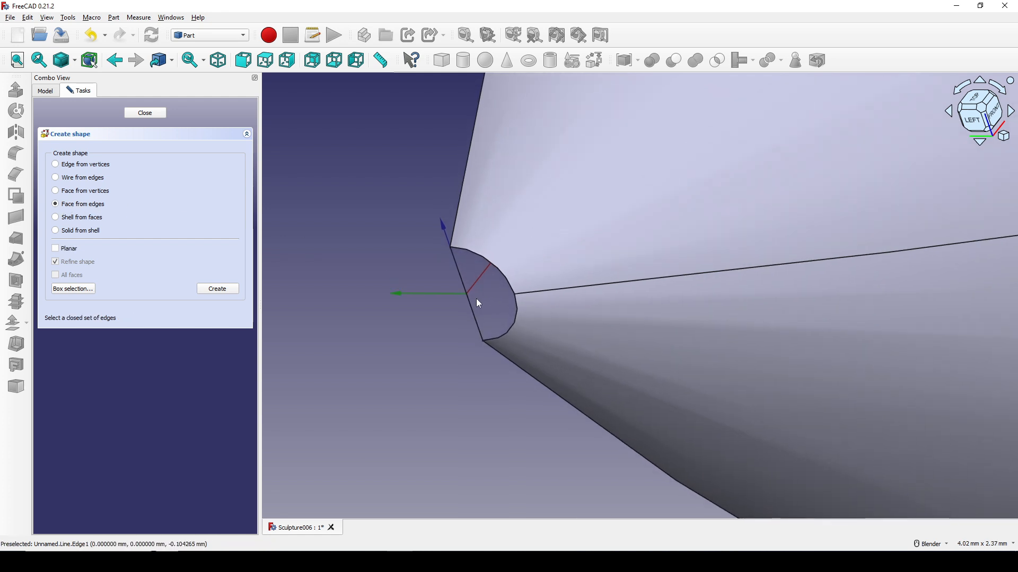
pyautogui.click(457, 275)
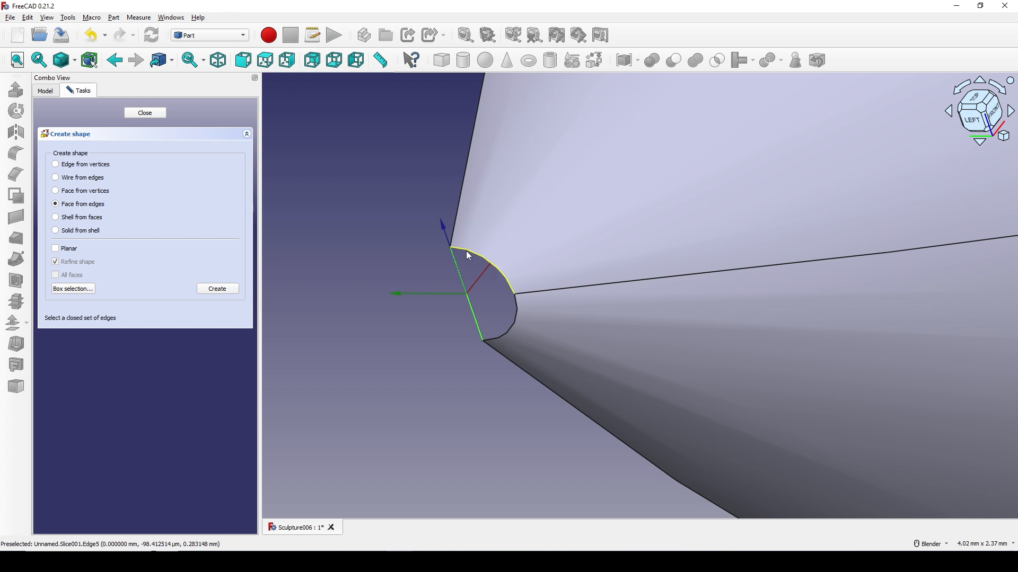
pyautogui.keyDown('ctrl'); pyautogui.click(468, 251); pyautogui.keyUp('ctrl')
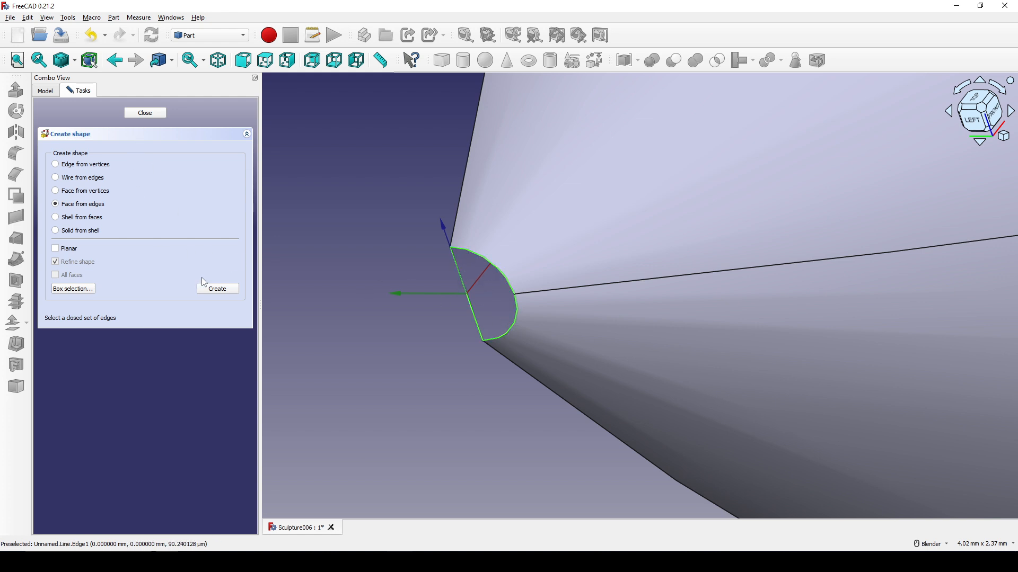
pyautogui.click(218, 291)
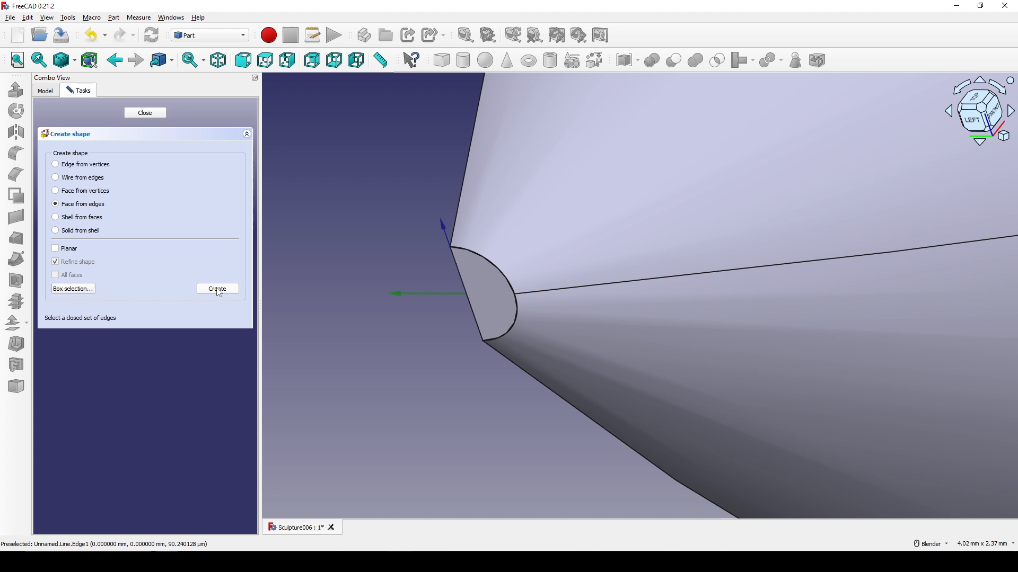
pyautogui.click(144, 113)
# - In the Surface workbench, create a Sections surface across the lower flat side between Slice001's Edge6 and Edge4, which meet at the tip
pyautogui.press('6')
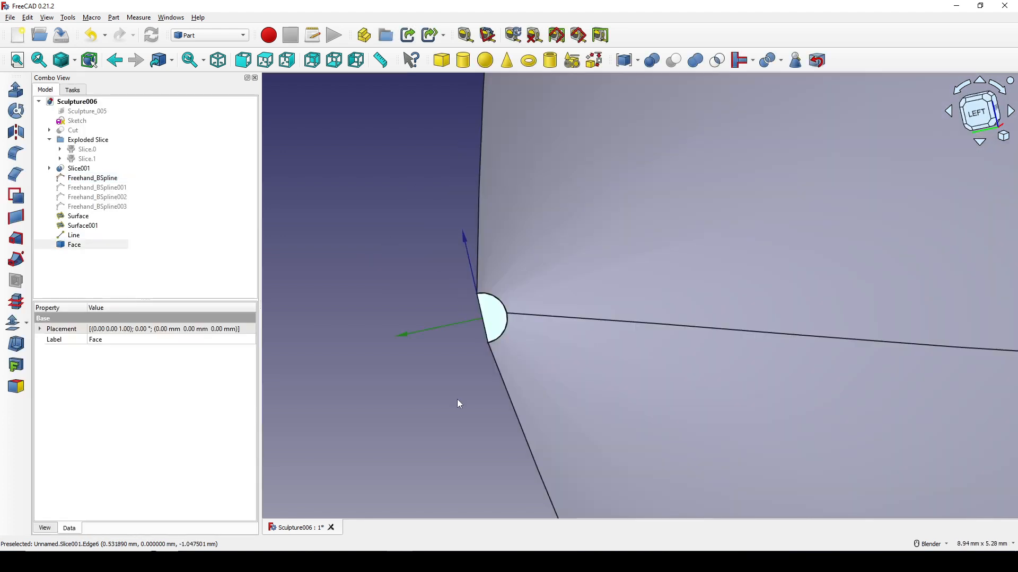
pyautogui.scroll(-15, 509, 312)
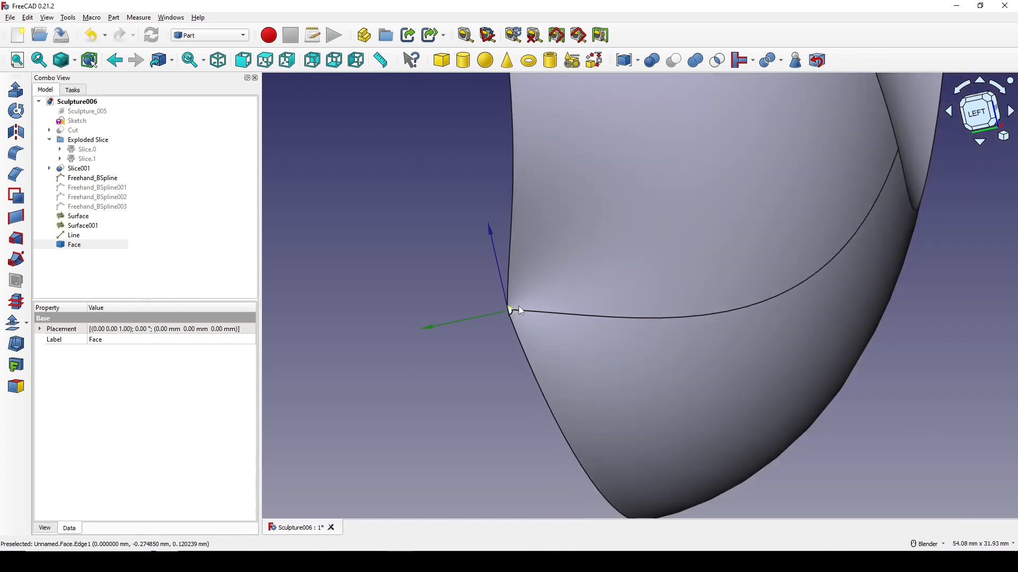
pyautogui.scroll(-3, 586, 305)
pyautogui.scroll(2, 589, 302)
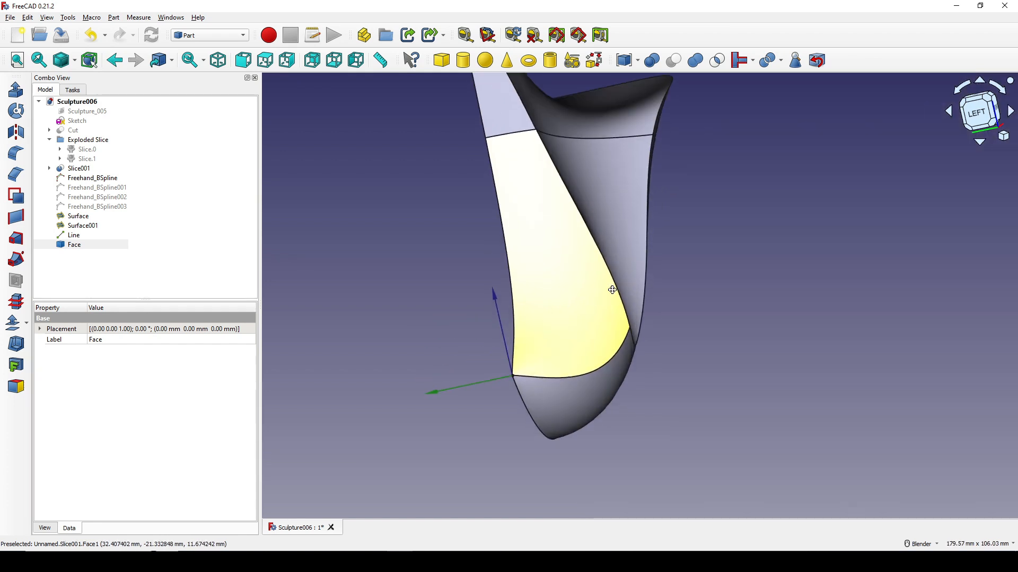
pyautogui.keyDown('shift'); pyautogui.moveTo(610, 261); pyautogui.dragTo(597, 275, button='middle'); pyautogui.keyUp('shift')
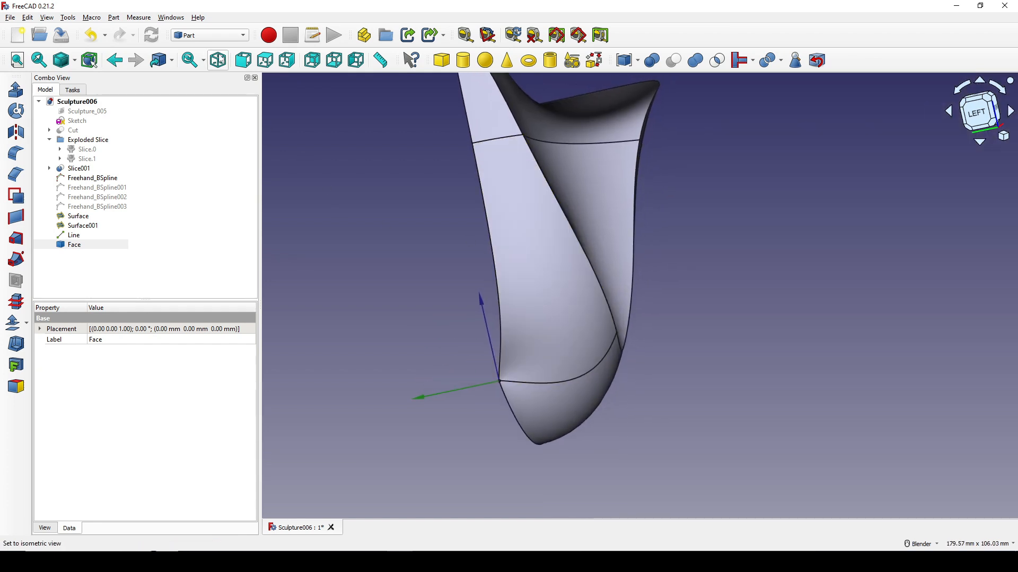
pyautogui.click(216, 35)
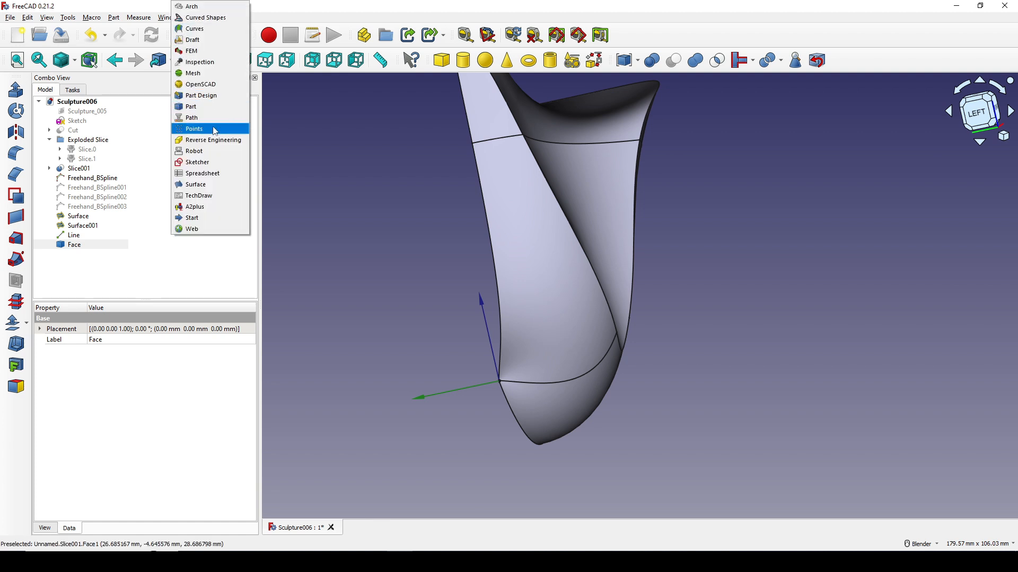
pyautogui.click(211, 185)
pyautogui.moveTo(270, 193); pyautogui.dragTo(569, 226, button='middle')
pyautogui.keyDown('shift'); pyautogui.moveTo(396, 264); pyautogui.dragTo(420, 283, button='middle'); pyautogui.keyUp('shift')
pyautogui.moveTo(535, 234); pyautogui.dragTo(523, 224, button='middle')
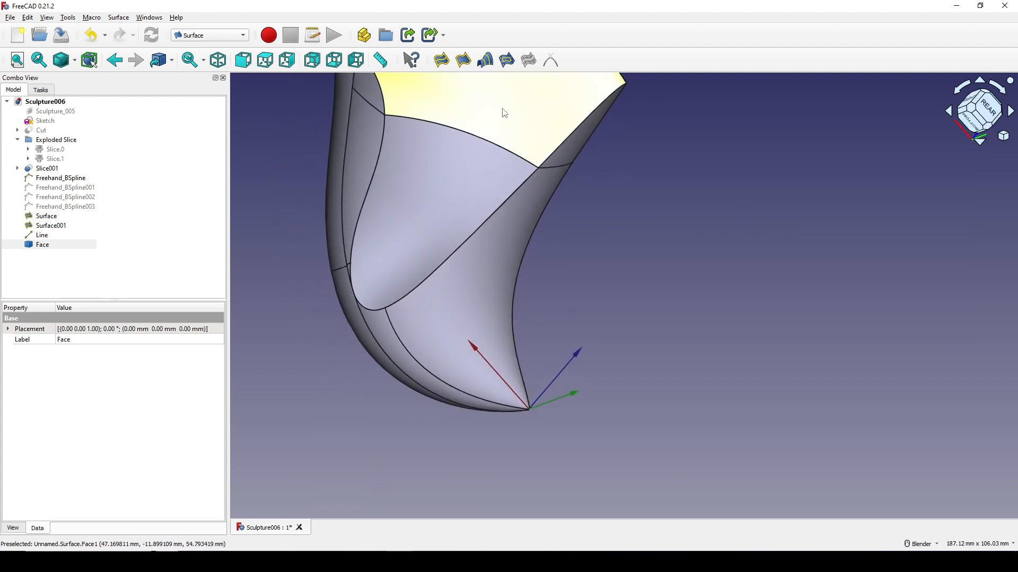
pyautogui.click(491, 67)
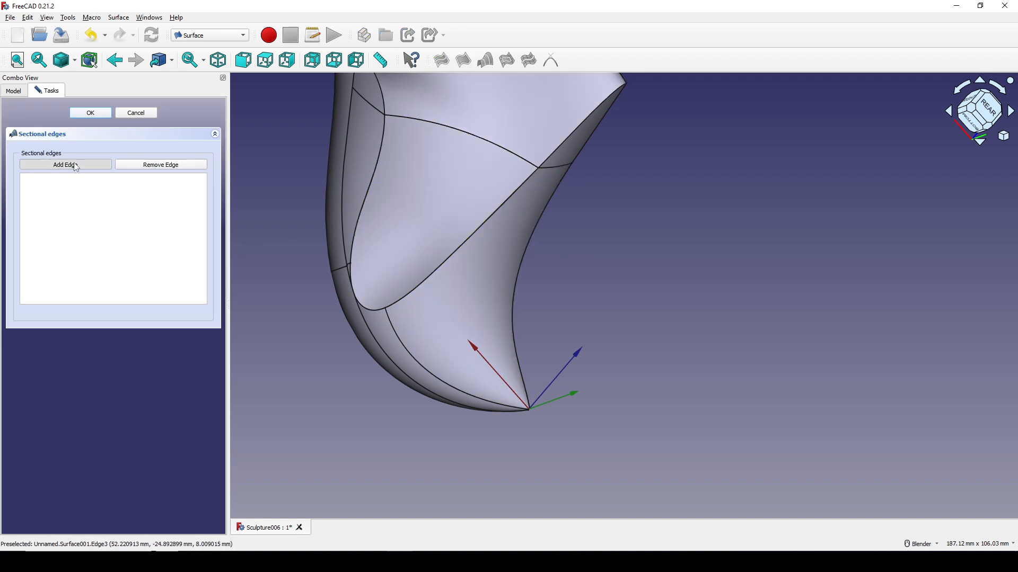
pyautogui.moveTo(569, 260); pyautogui.dragTo(553, 226, button='middle')
pyautogui.moveTo(396, 269); pyautogui.dragTo(437, 267, button='middle')
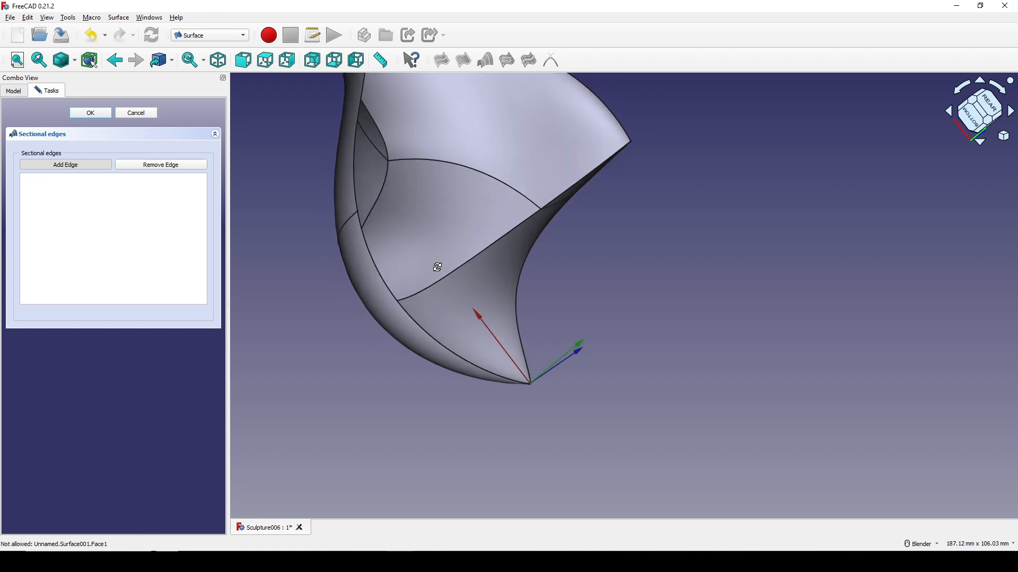
pyautogui.click(387, 276)
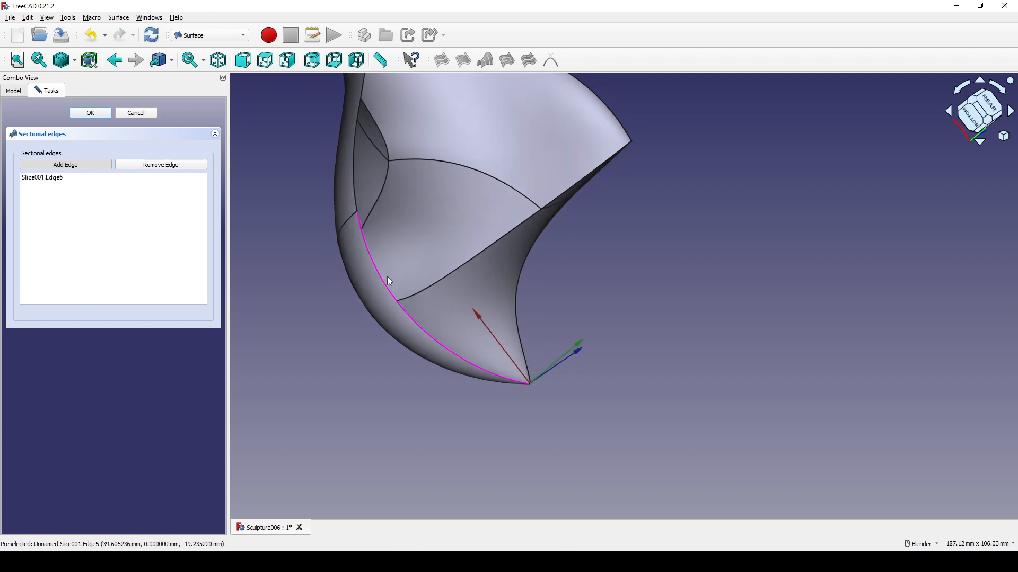
pyautogui.moveTo(520, 279); pyautogui.dragTo(462, 268, button='middle')
pyautogui.click(522, 281)
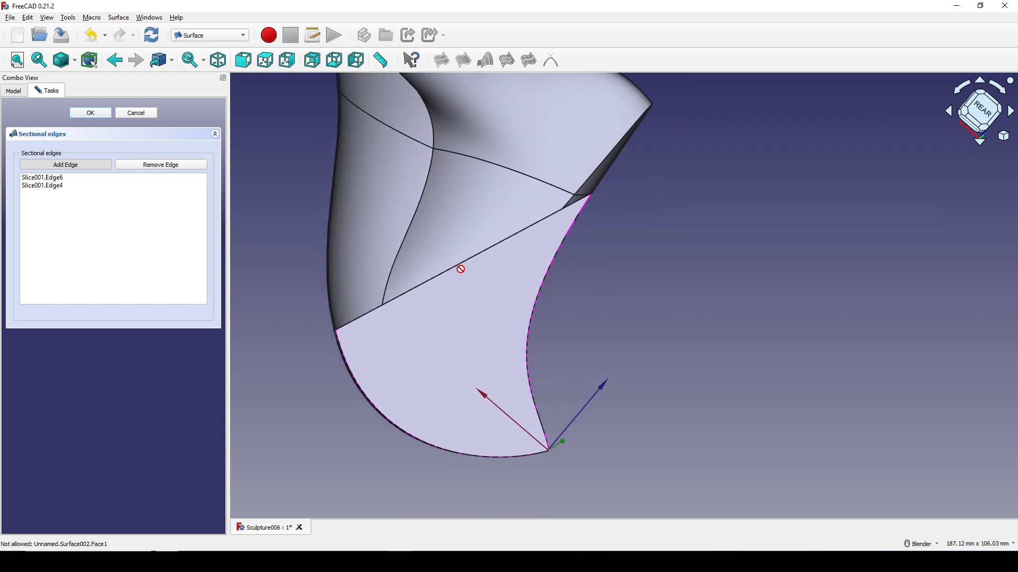
pyautogui.click(92, 114)
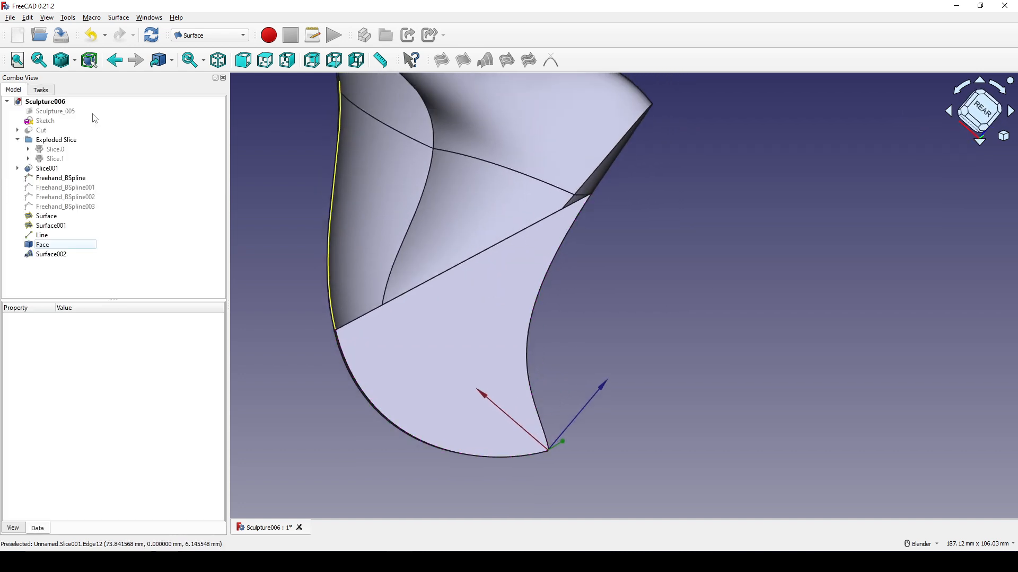
# - Create a second Sections surface above the lower one, between Slice001's side edges Edge12 and Edge11
pyautogui.click(51, 254)
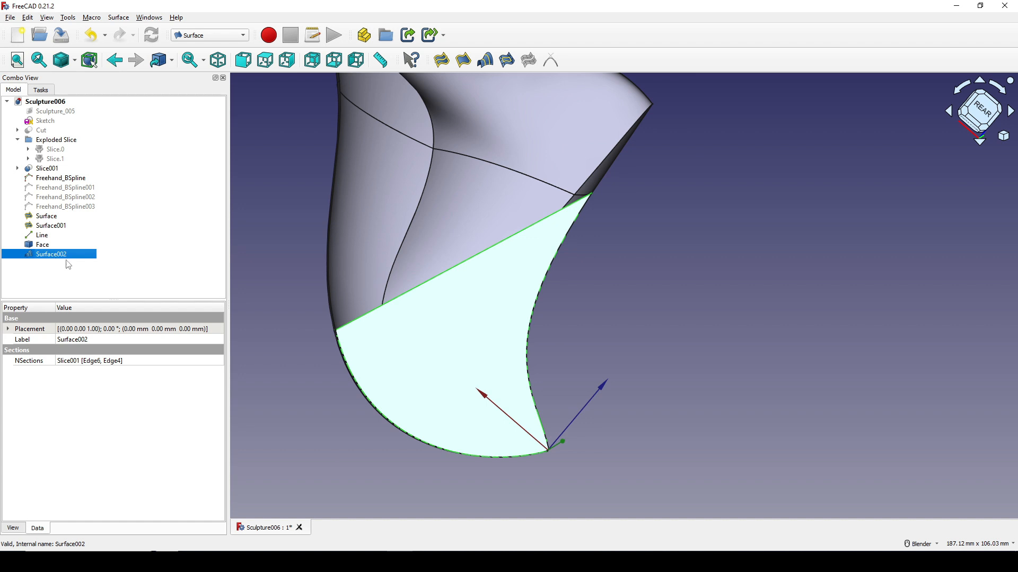
pyautogui.moveTo(439, 249); pyautogui.dragTo(510, 268, button='middle')
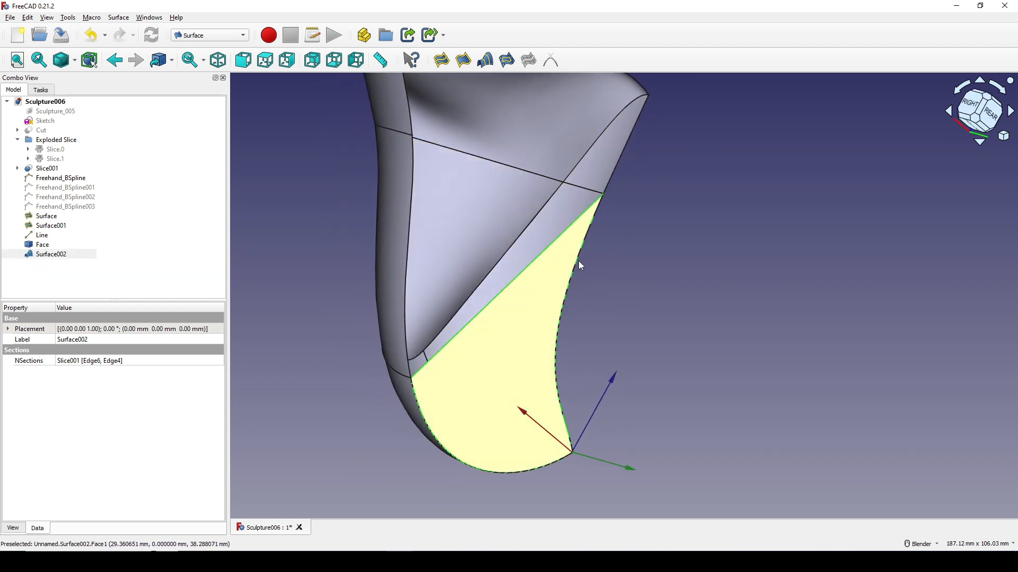
pyautogui.click(694, 290)
pyautogui.keyDown('shift'); pyautogui.moveTo(578, 261); pyautogui.dragTo(627, 337, button='middle'); pyautogui.keyUp('shift')
pyautogui.moveTo(627, 336); pyautogui.dragTo(582, 318, button='middle')
pyautogui.keyDown('shift'); pyautogui.moveTo(545, 257); pyautogui.dragTo(542, 225, button='middle'); pyautogui.keyUp('shift')
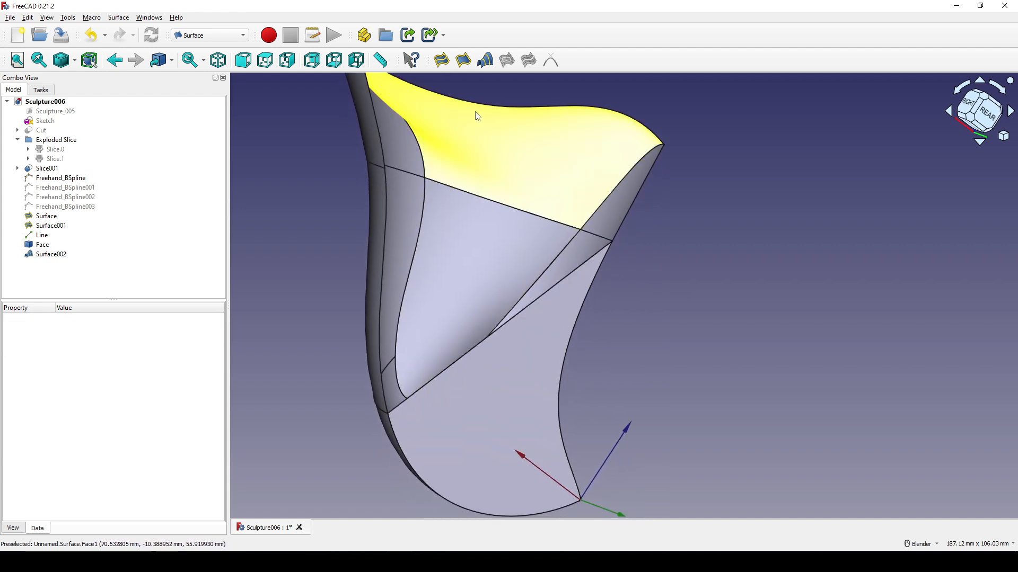
pyautogui.click(484, 61)
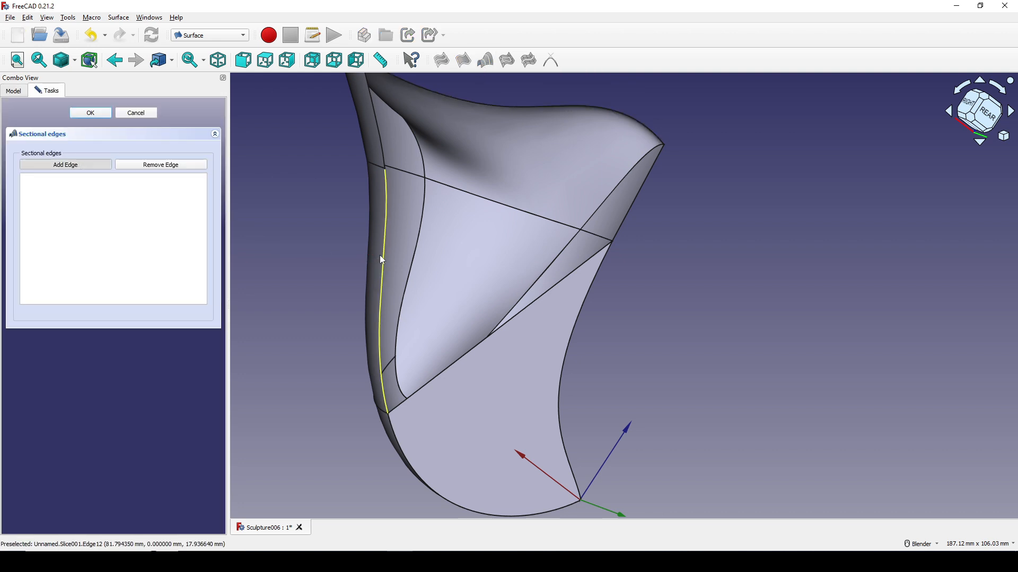
pyautogui.click(643, 201)
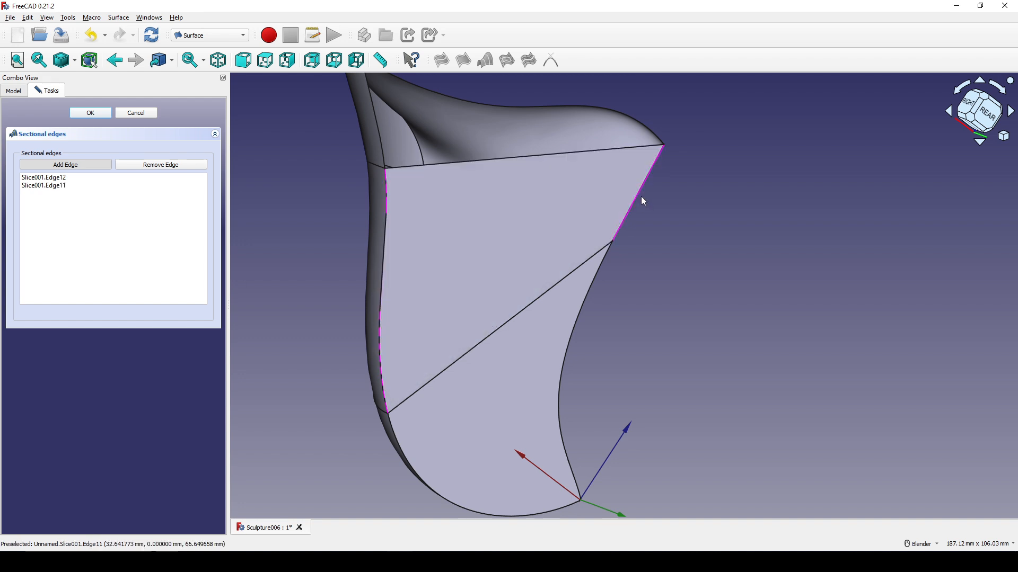
pyautogui.click(94, 115)
# - Examine the open area between the upper Sections surface and the sculpture's curved top edge
pyautogui.scroll(-2, 495, 243)
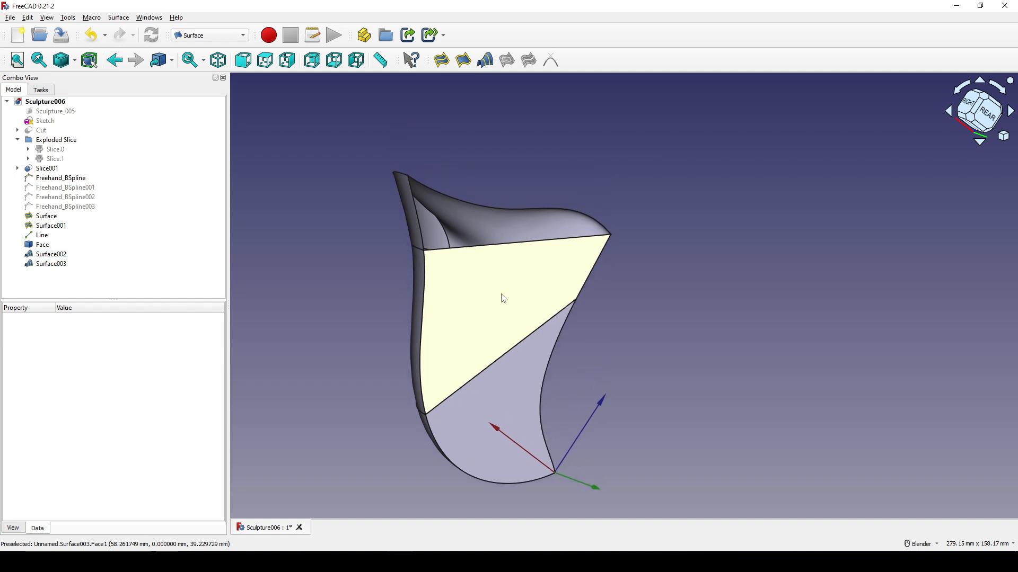
pyautogui.scroll(1, 503, 298)
pyautogui.scroll(1, 471, 272)
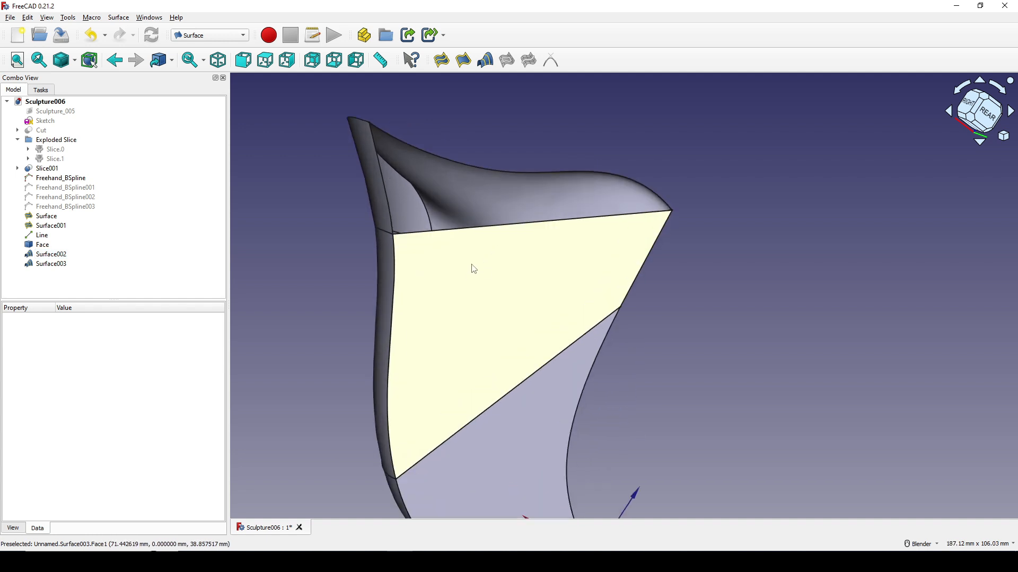
pyautogui.keyDown('shift'); pyautogui.moveTo(472, 269); pyautogui.dragTo(473, 341, button='middle'); pyautogui.keyUp('shift')
pyautogui.scroll(1, 574, 244)
pyautogui.keyDown('shift'); pyautogui.moveTo(574, 244); pyautogui.dragTo(564, 227, button='middle'); pyautogui.keyUp('shift')
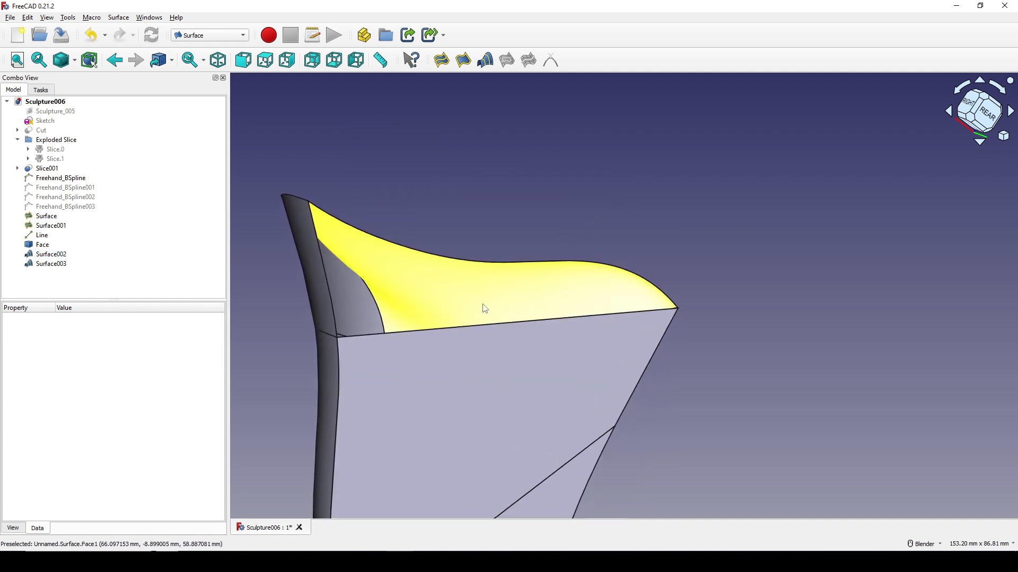
pyautogui.keyDown('shift'); pyautogui.moveTo(444, 292); pyautogui.dragTo(450, 233, button='middle'); pyautogui.keyUp('shift')
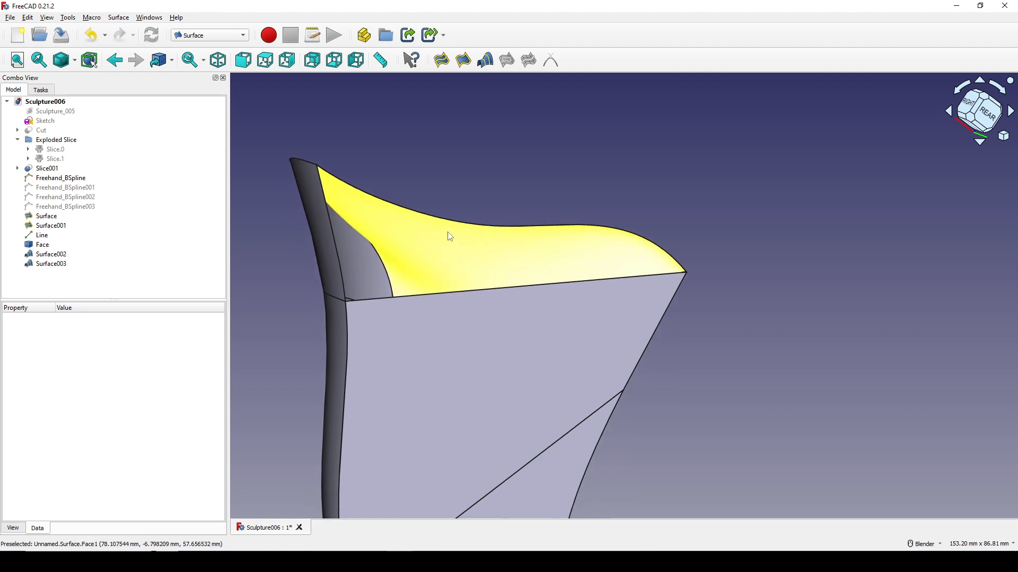
# - Fill the open area under the curved top edge with a Filling surface bounded by Slice001's Edge15, Surface003's Edge3 and Surface's Edge4
pyautogui.click(443, 61)
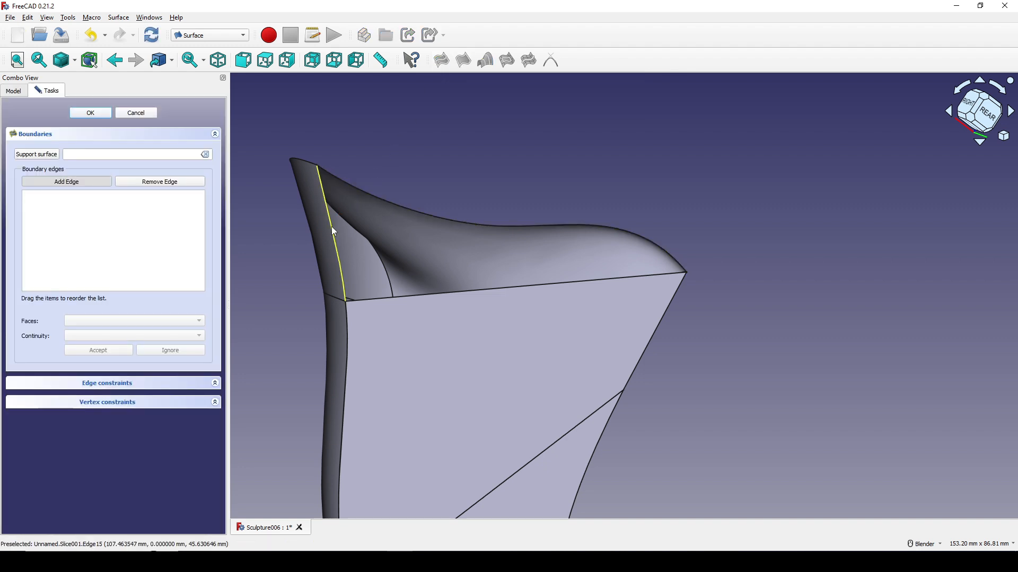
pyautogui.click(382, 298)
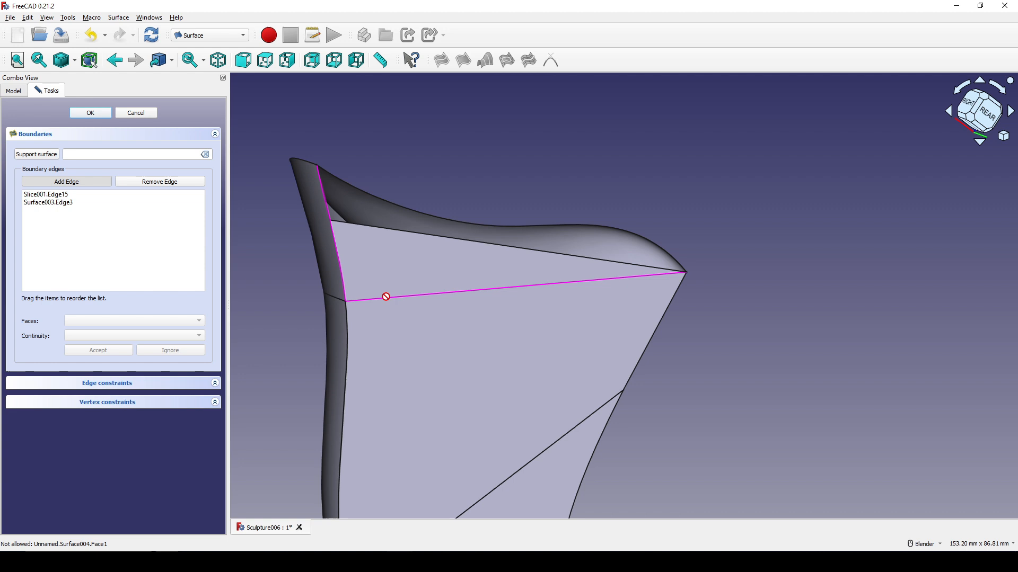
pyautogui.click(656, 249)
pyautogui.scroll(-4, 646, 318)
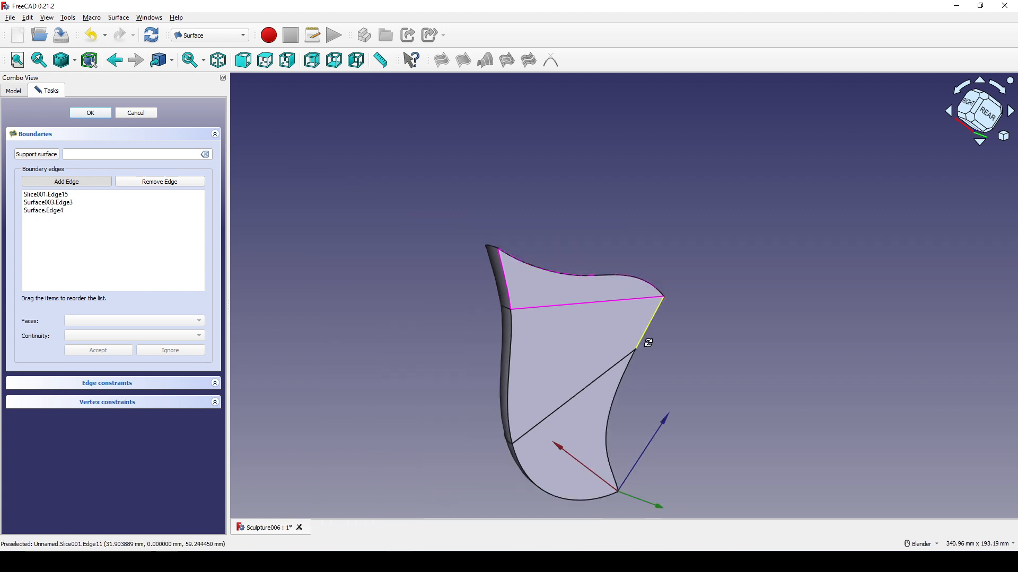
pyautogui.moveTo(648, 343); pyautogui.dragTo(522, 389, button='middle')
pyautogui.scroll(2, 619, 319)
pyautogui.moveTo(658, 321)
pyautogui.keyDown('shift'); pyautogui.mouseDown(button='middle')
pyautogui.moveTo(619, 318)
pyautogui.moveTo(633, 302)
pyautogui.mouseUp(button='middle'); pyautogui.keyUp('shift')
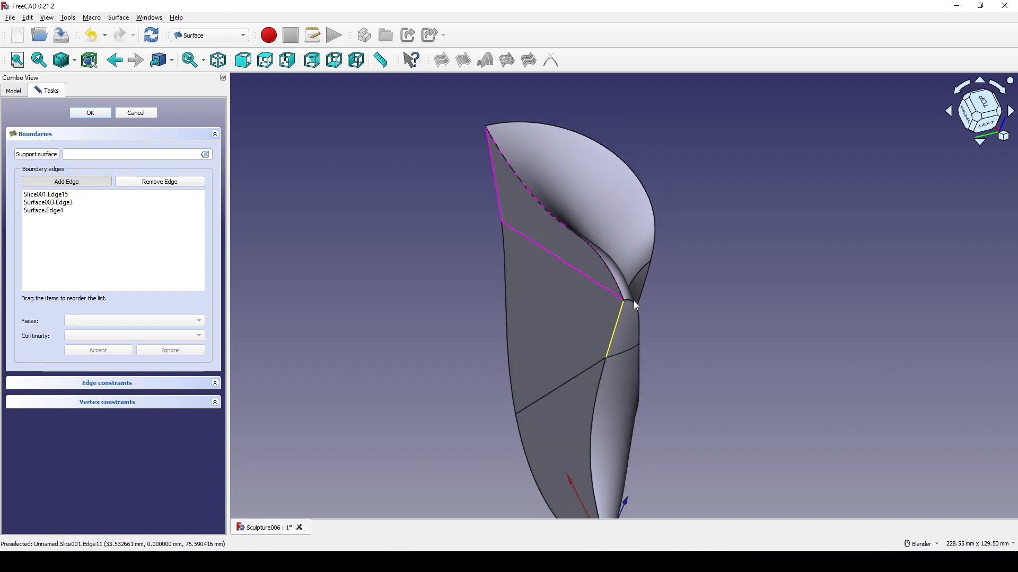
pyautogui.scroll(2, 630, 297)
pyautogui.click(90, 113)
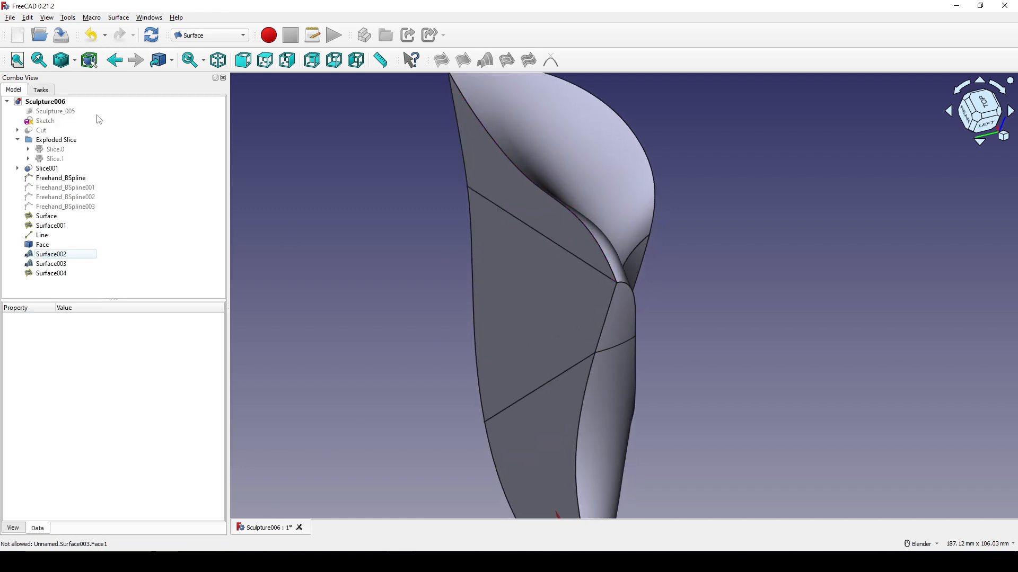
# - In the Curves workbench, build a parametric solid from all the visible sculpture faces and surfaces, and check the solid's shape status
pyautogui.scroll(-4, 617, 302)
pyautogui.moveTo(617, 301)
pyautogui.mouseDown(button='middle')
pyautogui.moveTo(561, 313)
pyautogui.moveTo(779, 386)
pyautogui.moveTo(462, 357)
pyautogui.moveTo(582, 304)
pyautogui.moveTo(641, 202)
pyautogui.moveTo(706, 372)
pyautogui.moveTo(643, 375)
pyautogui.moveTo(600, 327)
pyautogui.mouseUp(button='middle')
pyautogui.scroll(1, 615, 331)
pyautogui.keyDown('shift'); pyautogui.moveTo(666, 315); pyautogui.dragTo(652, 309, button='middle'); pyautogui.keyUp('shift')
pyautogui.click(222, 37)
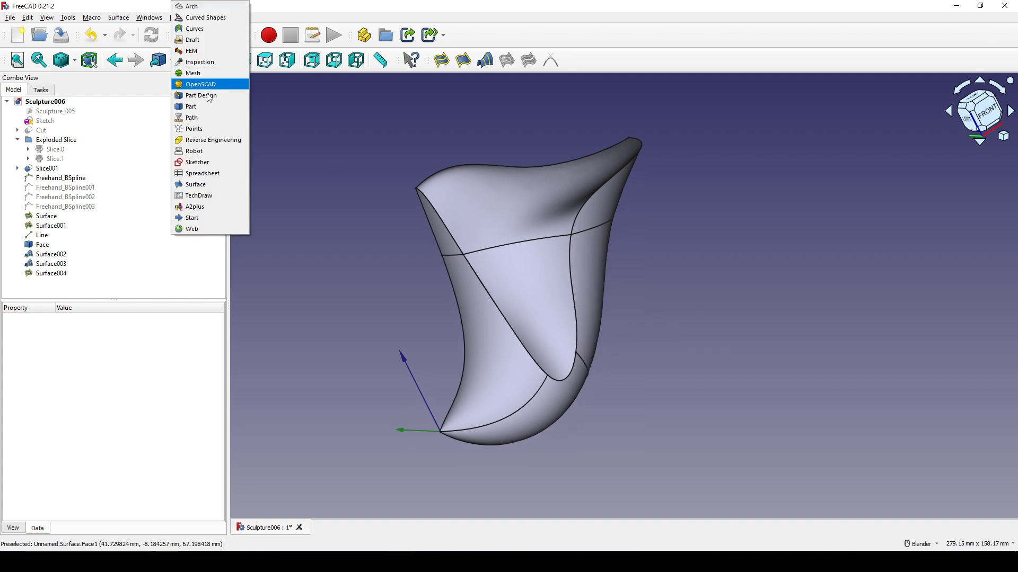
pyautogui.click(215, 29)
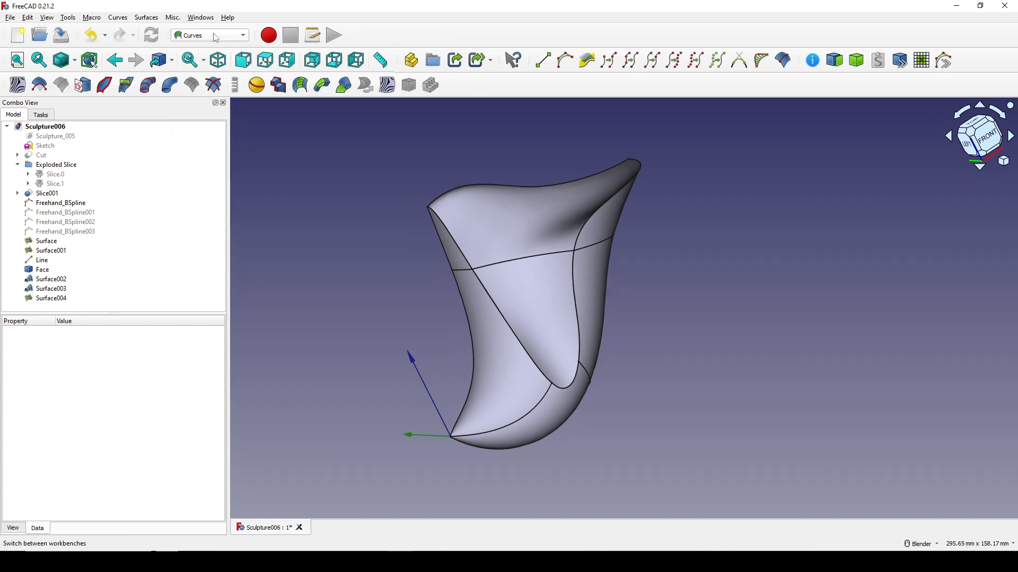
pyautogui.moveTo(571, 251); pyautogui.dragTo(724, 234, button='middle')
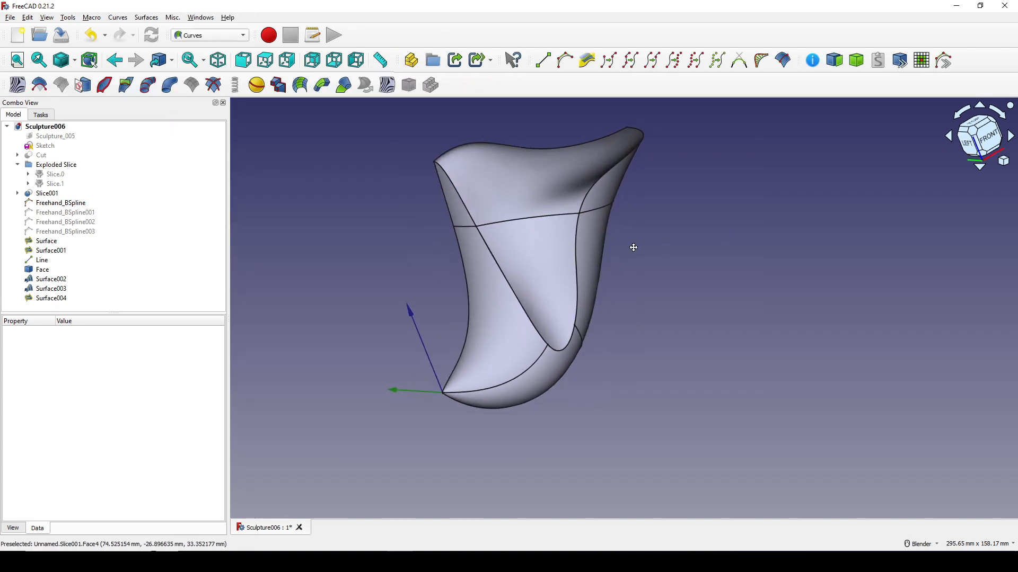
pyautogui.moveTo(619, 259); pyautogui.dragTo(642, 267, button='middle')
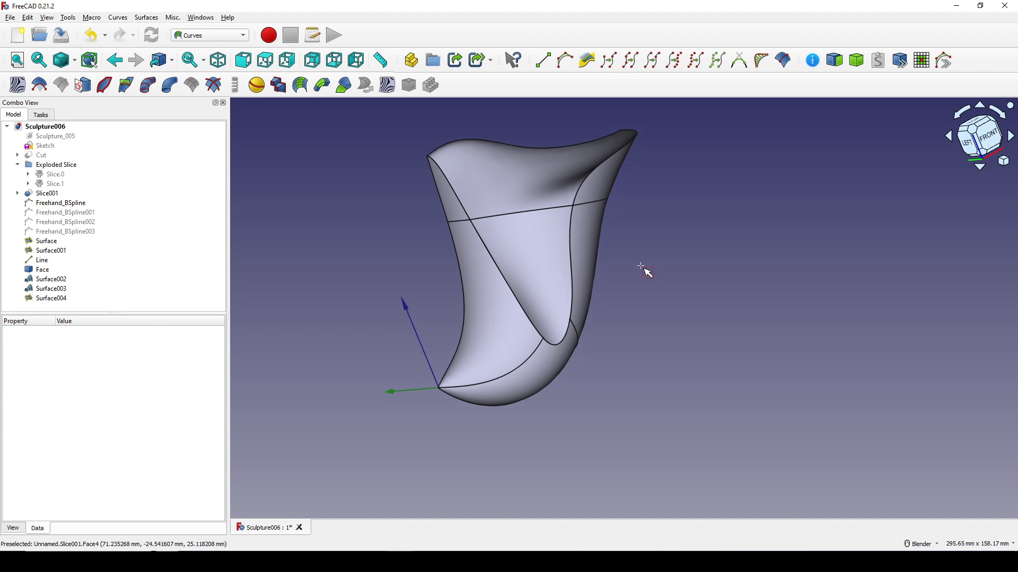
pyautogui.moveTo(348, 116); pyautogui.dragTo(742, 444)
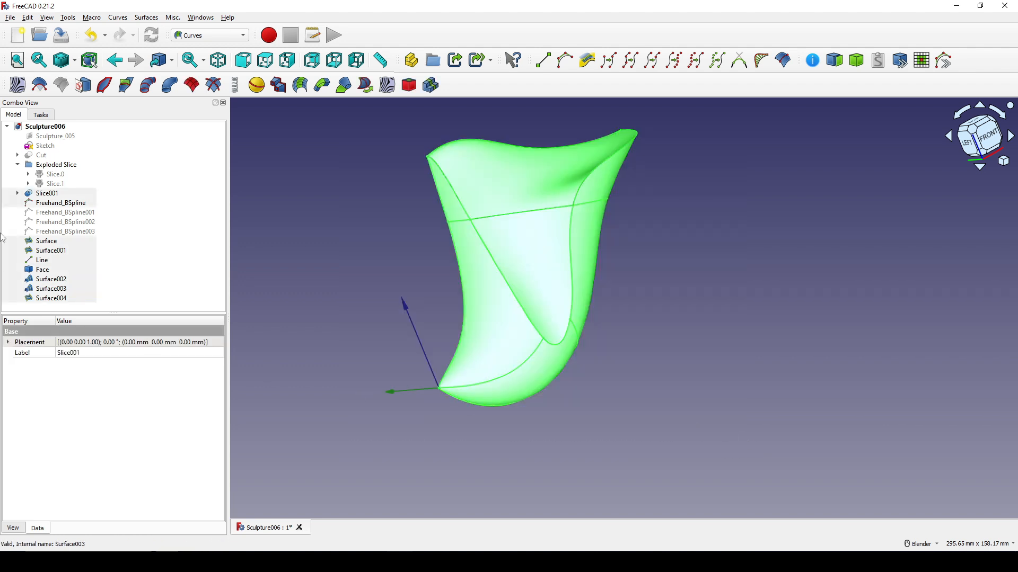
pyautogui.click(862, 63)
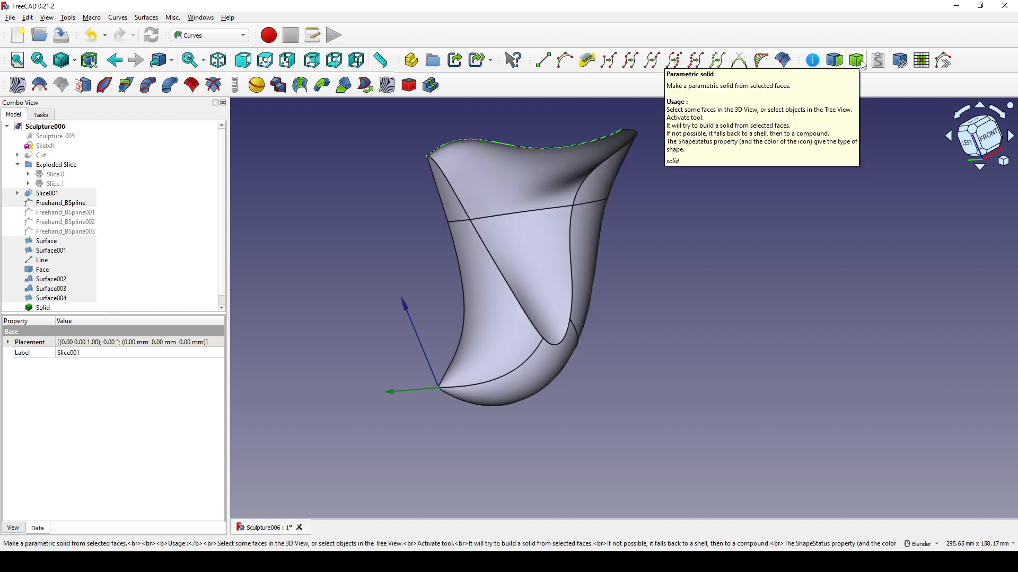
pyautogui.moveTo(651, 288); pyautogui.dragTo(672, 315, button='middle')
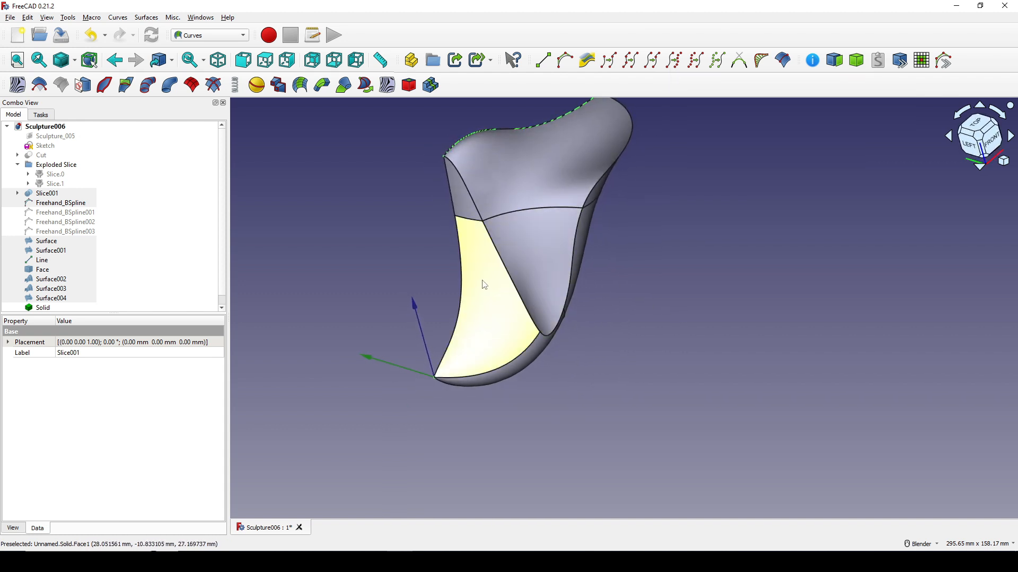
pyautogui.click(41, 307)
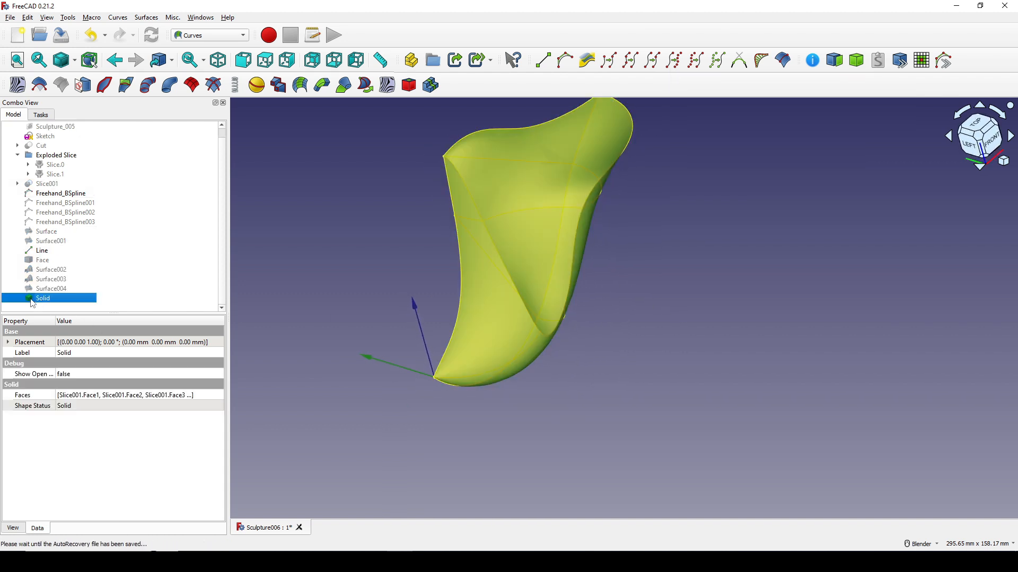
pyautogui.click(699, 249)
pyautogui.moveTo(698, 249); pyautogui.dragTo(590, 284, button='middle')
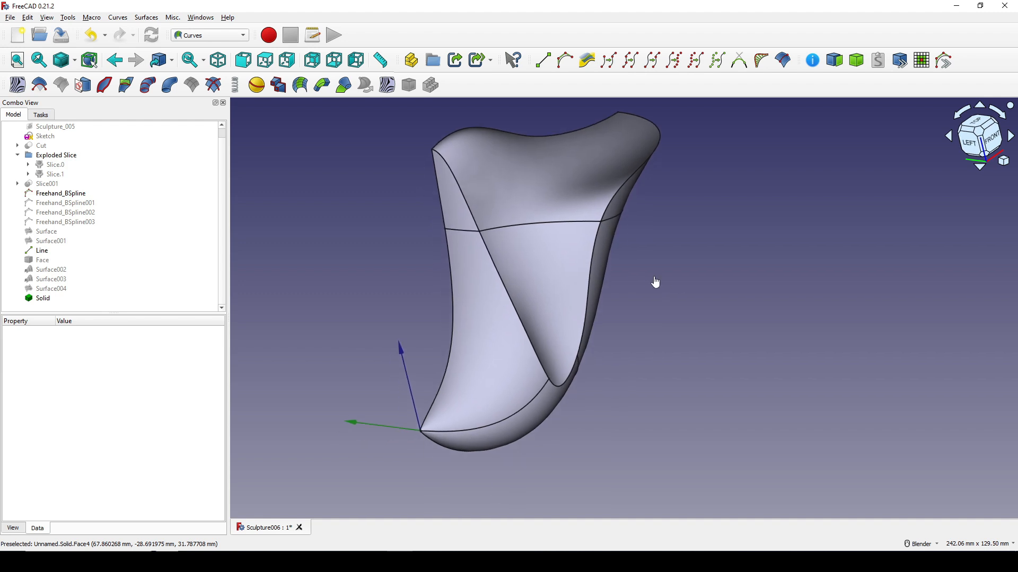
# - Set the solid's display Deviation to 0.01 for a finer tessellation
pyautogui.click(53, 300)
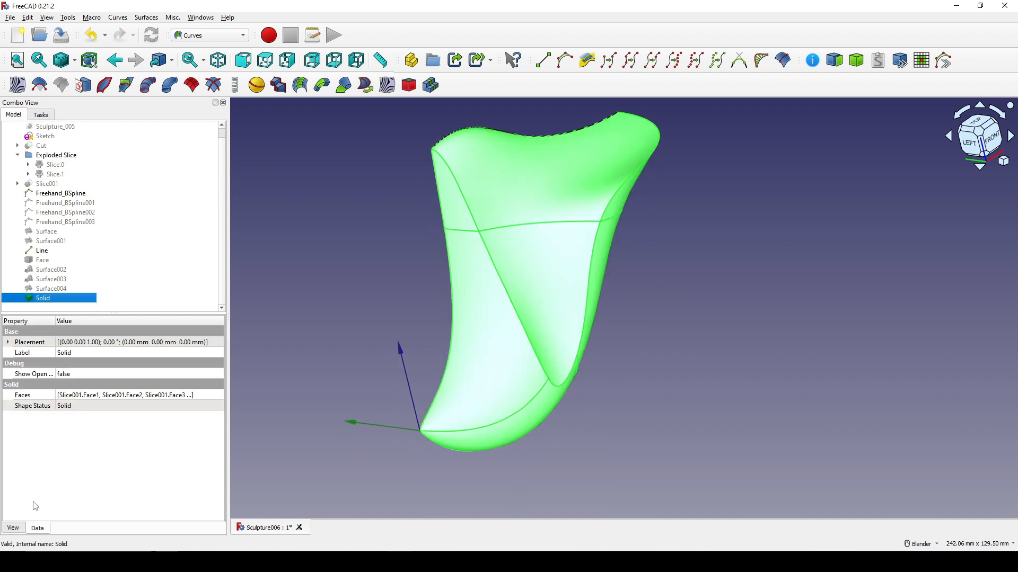
pyautogui.click(18, 529)
pyautogui.scroll(-2, 34, 469)
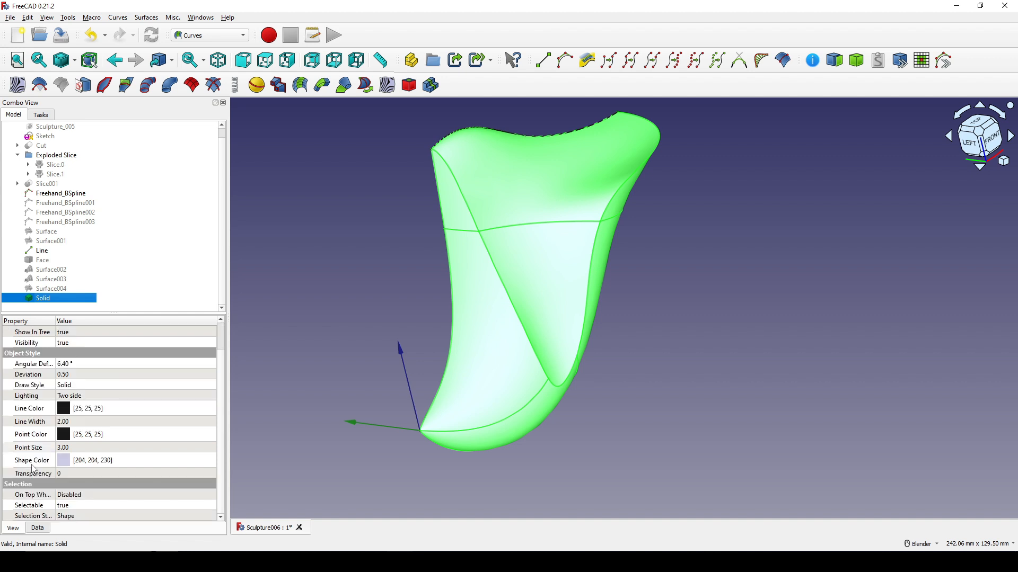
pyautogui.click(74, 375)
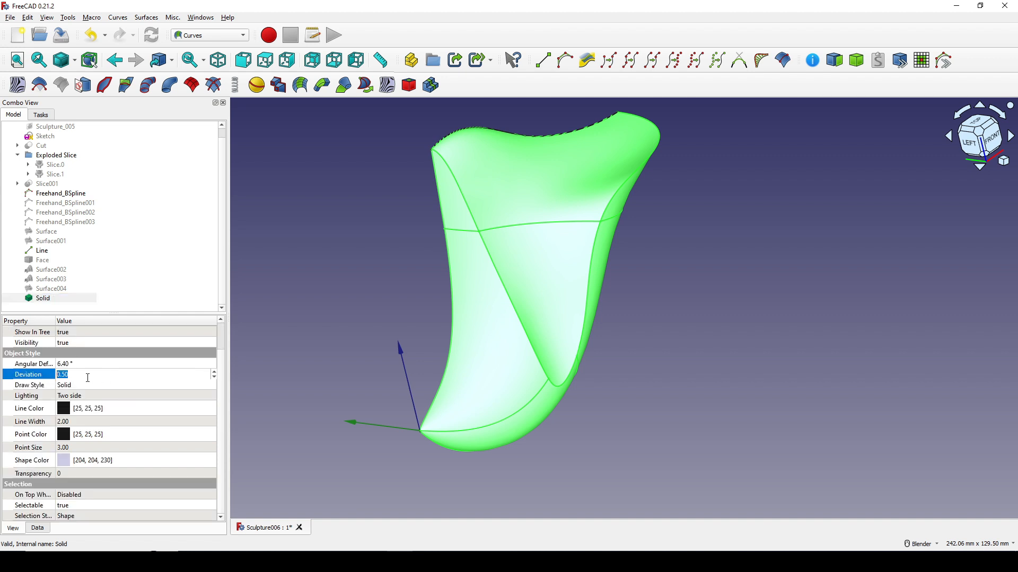
pyautogui.write('.0')
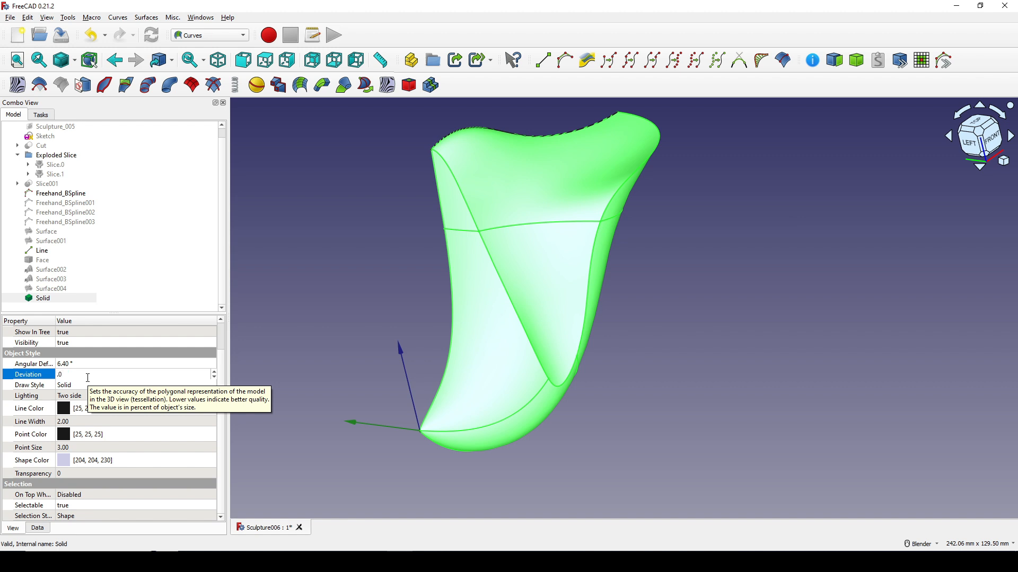
pyautogui.write('1')
pyautogui.press('Return')
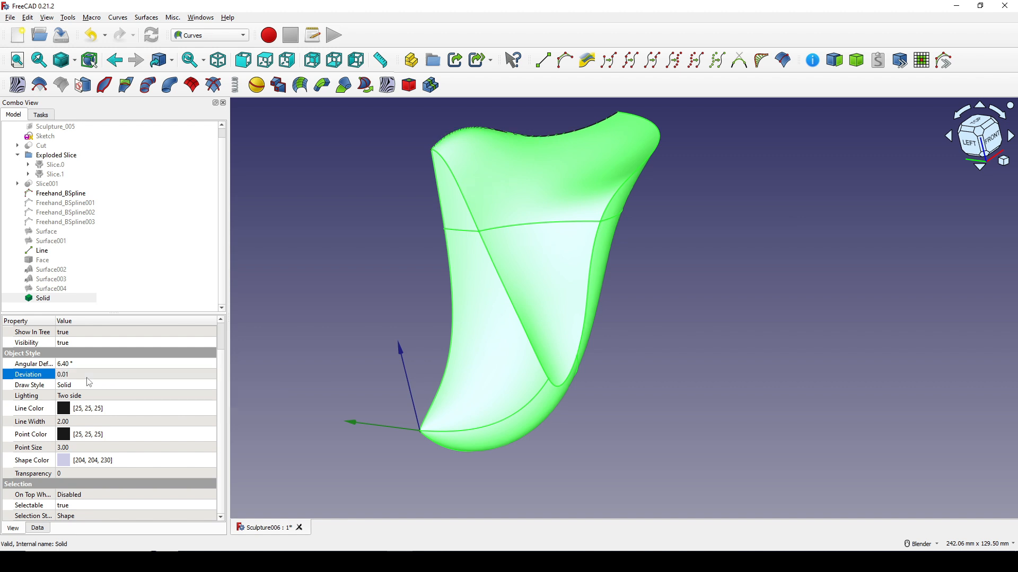
pyautogui.scroll(2, 637, 259)
pyautogui.scroll(-2, 636, 259)
pyautogui.moveTo(634, 260); pyautogui.dragTo(657, 257, button='middle')
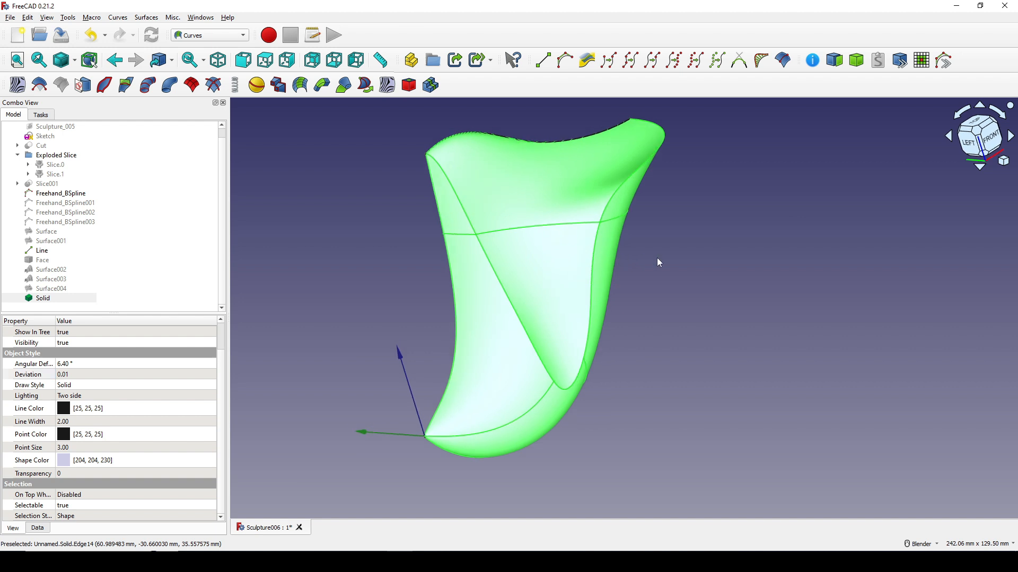
pyautogui.click(657, 258)
# - Show the Sculpture_005 reference image and view it beside the finished solid for comparison
pyautogui.moveTo(615, 298); pyautogui.dragTo(629, 304, button='middle')
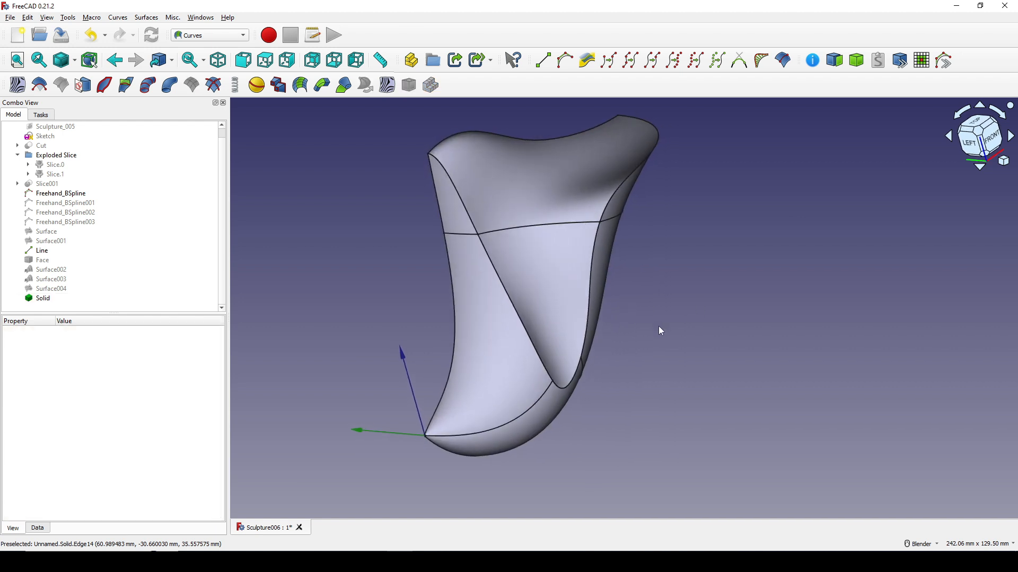
pyautogui.moveTo(659, 331)
pyautogui.mouseDown(button='middle')
pyautogui.moveTo(552, 336)
pyautogui.moveTo(411, 318)
pyautogui.moveTo(643, 323)
pyautogui.mouseUp(button='middle')
pyautogui.scroll(1, 59, 156)
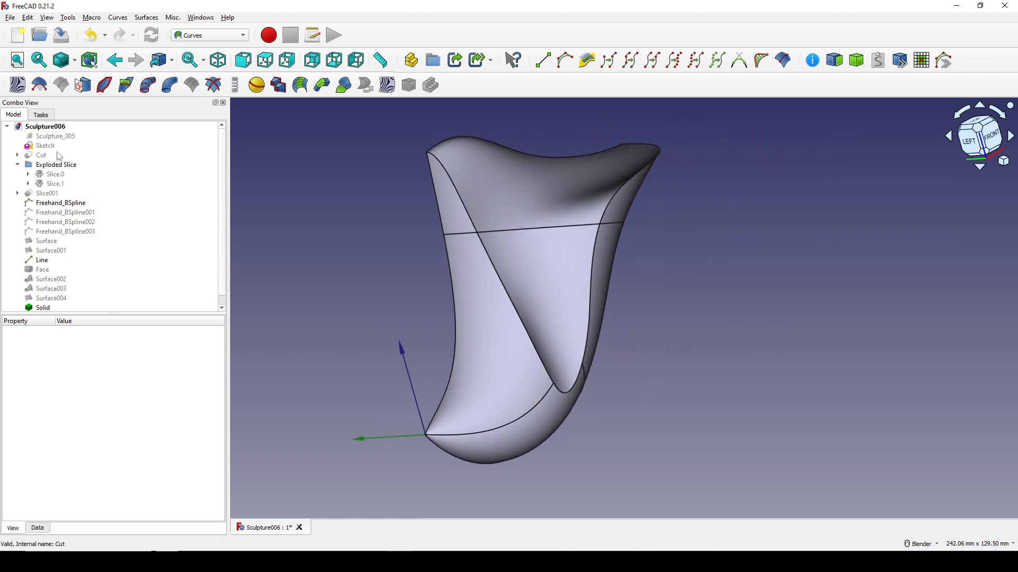
pyautogui.click(53, 136)
pyautogui.press('space')
pyautogui.moveTo(316, 211)
pyautogui.mouseDown(button='middle')
pyautogui.moveTo(412, 269)
pyautogui.moveTo(410, 338)
pyautogui.moveTo(451, 339)
pyautogui.mouseUp(button='middle')
pyautogui.click(584, 323)
pyautogui.moveTo(312, 254)
pyautogui.mouseDown(button='middle')
pyautogui.moveTo(311, 220)
pyautogui.moveTo(366, 223)
pyautogui.mouseUp(button='middle')
pyautogui.moveTo(510, 262)
pyautogui.mouseDown(button='middle')
pyautogui.moveTo(643, 279)
pyautogui.moveTo(629, 275)
pyautogui.moveTo(651, 306)
pyautogui.moveTo(718, 323)
pyautogui.moveTo(703, 321)
pyautogui.mouseUp(button='middle')
pyautogui.scroll(1, 645, 282)
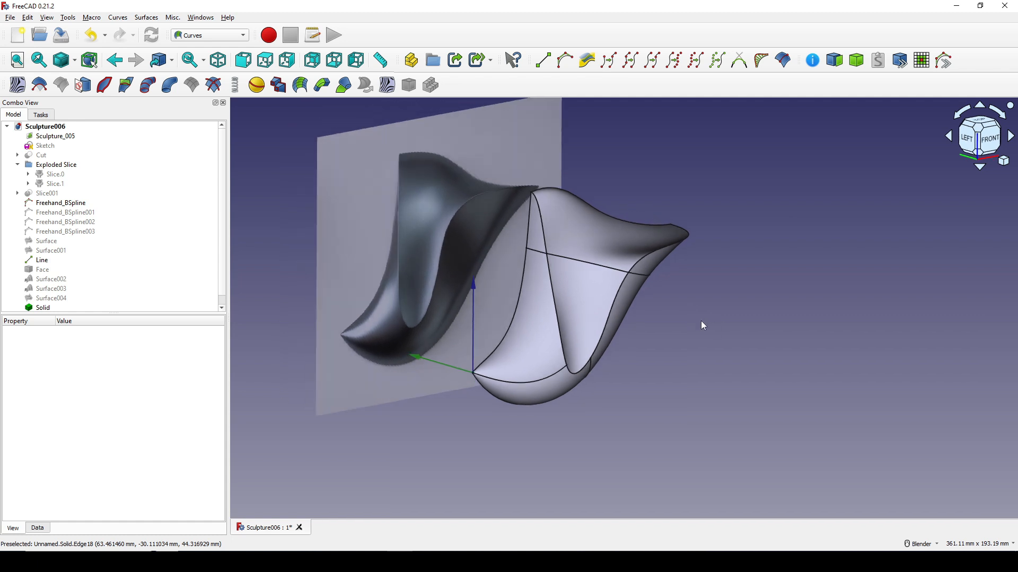